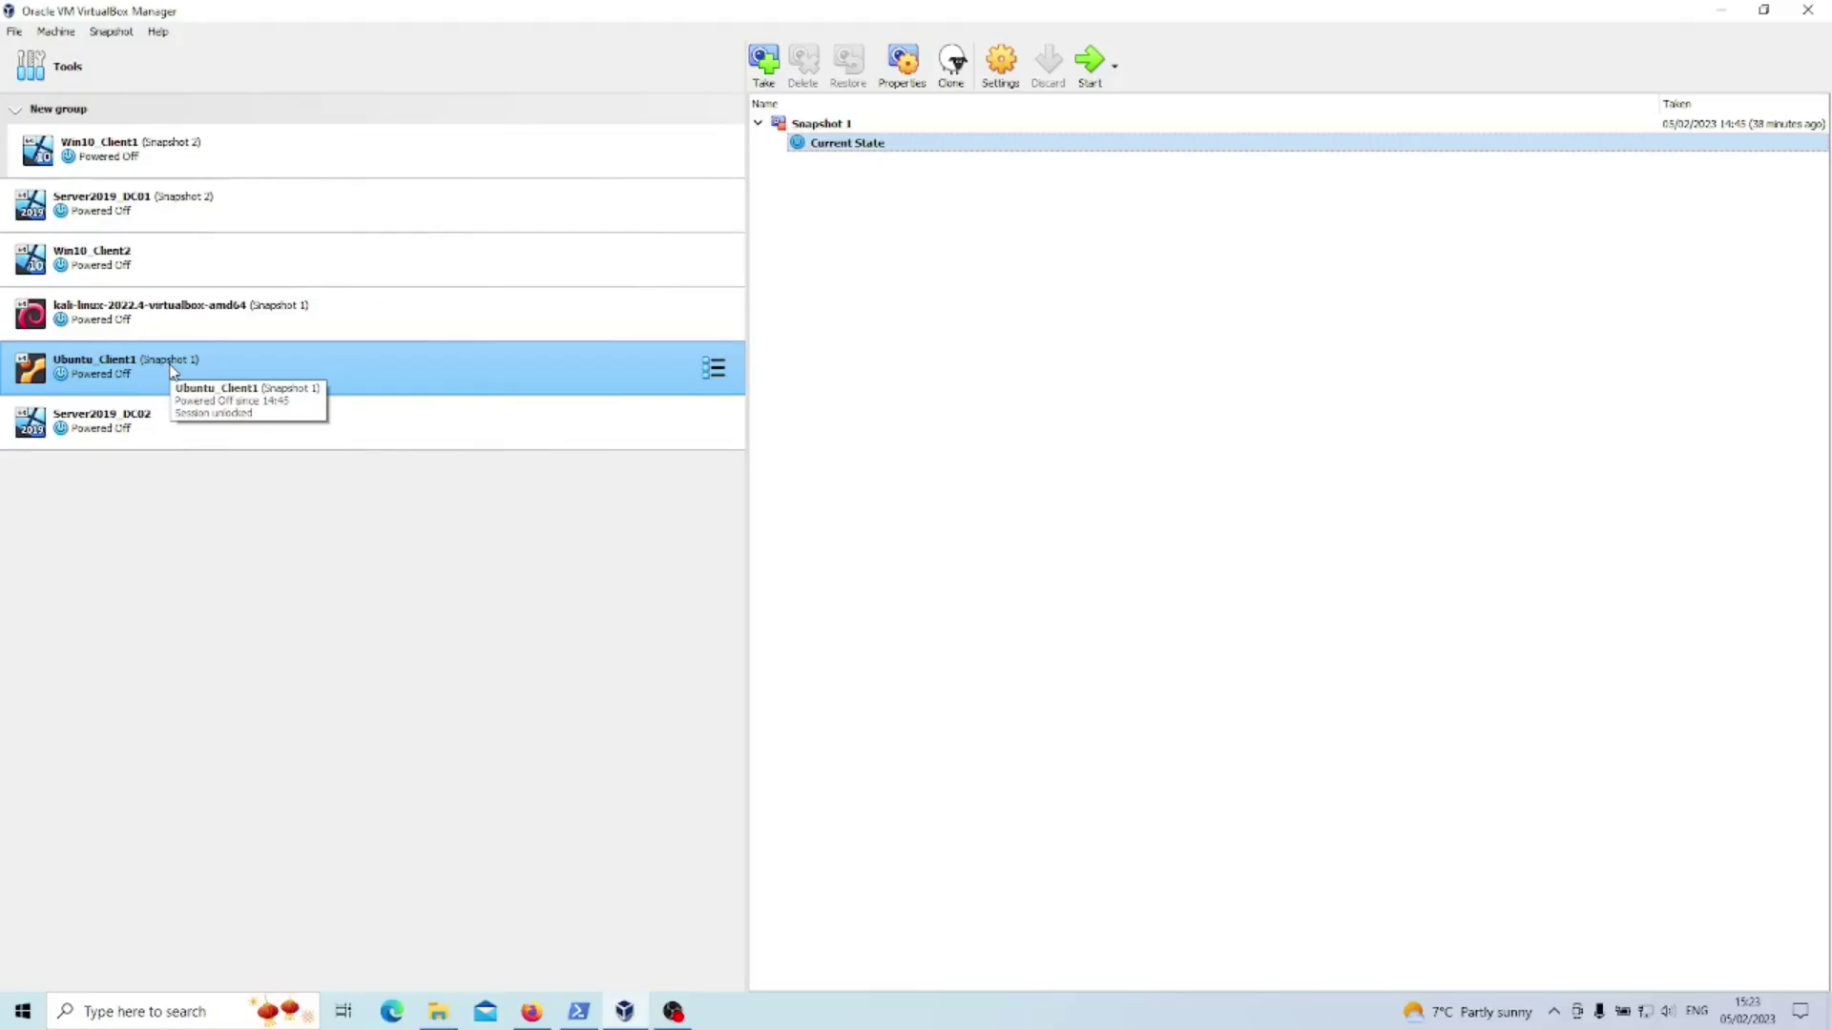
# - Create a new VM named Ubuntu_Client2 from ubuntu-22.04.1-desktop-amd64.iso with Skip Unattended Installation ticked
pyautogui.click(14, 33)
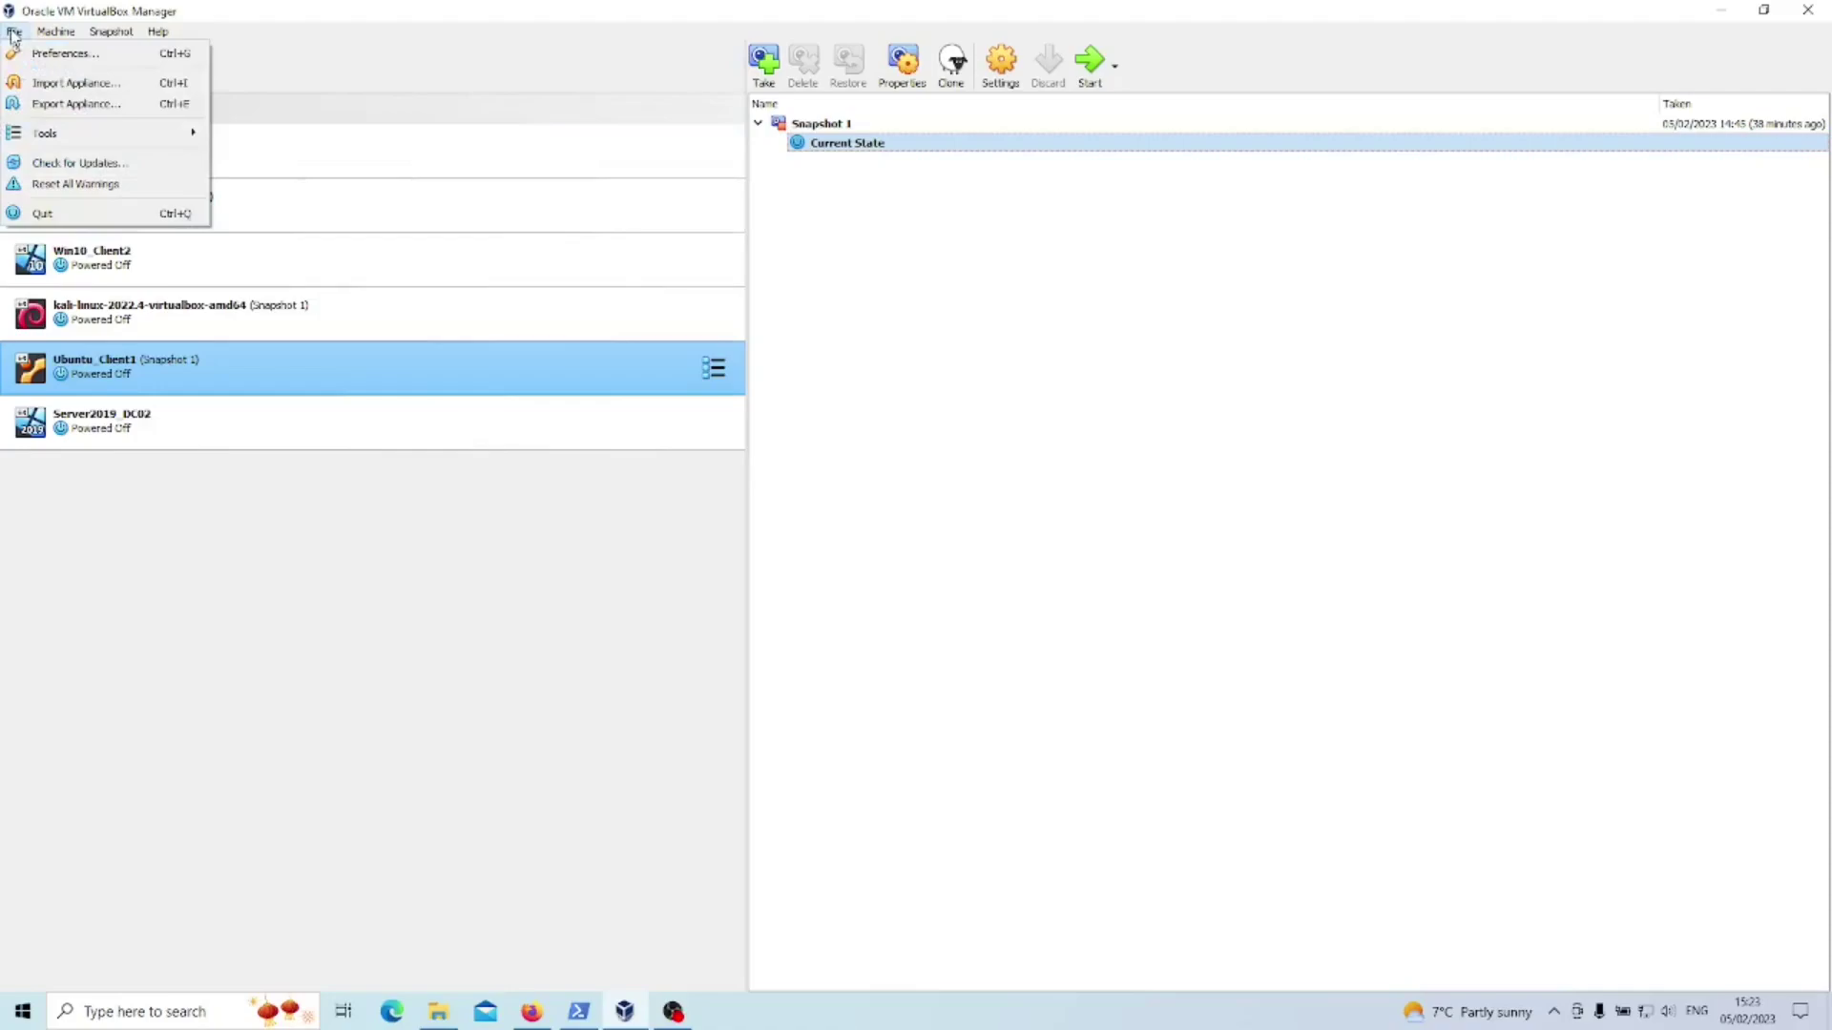
pyautogui.click(76, 54)
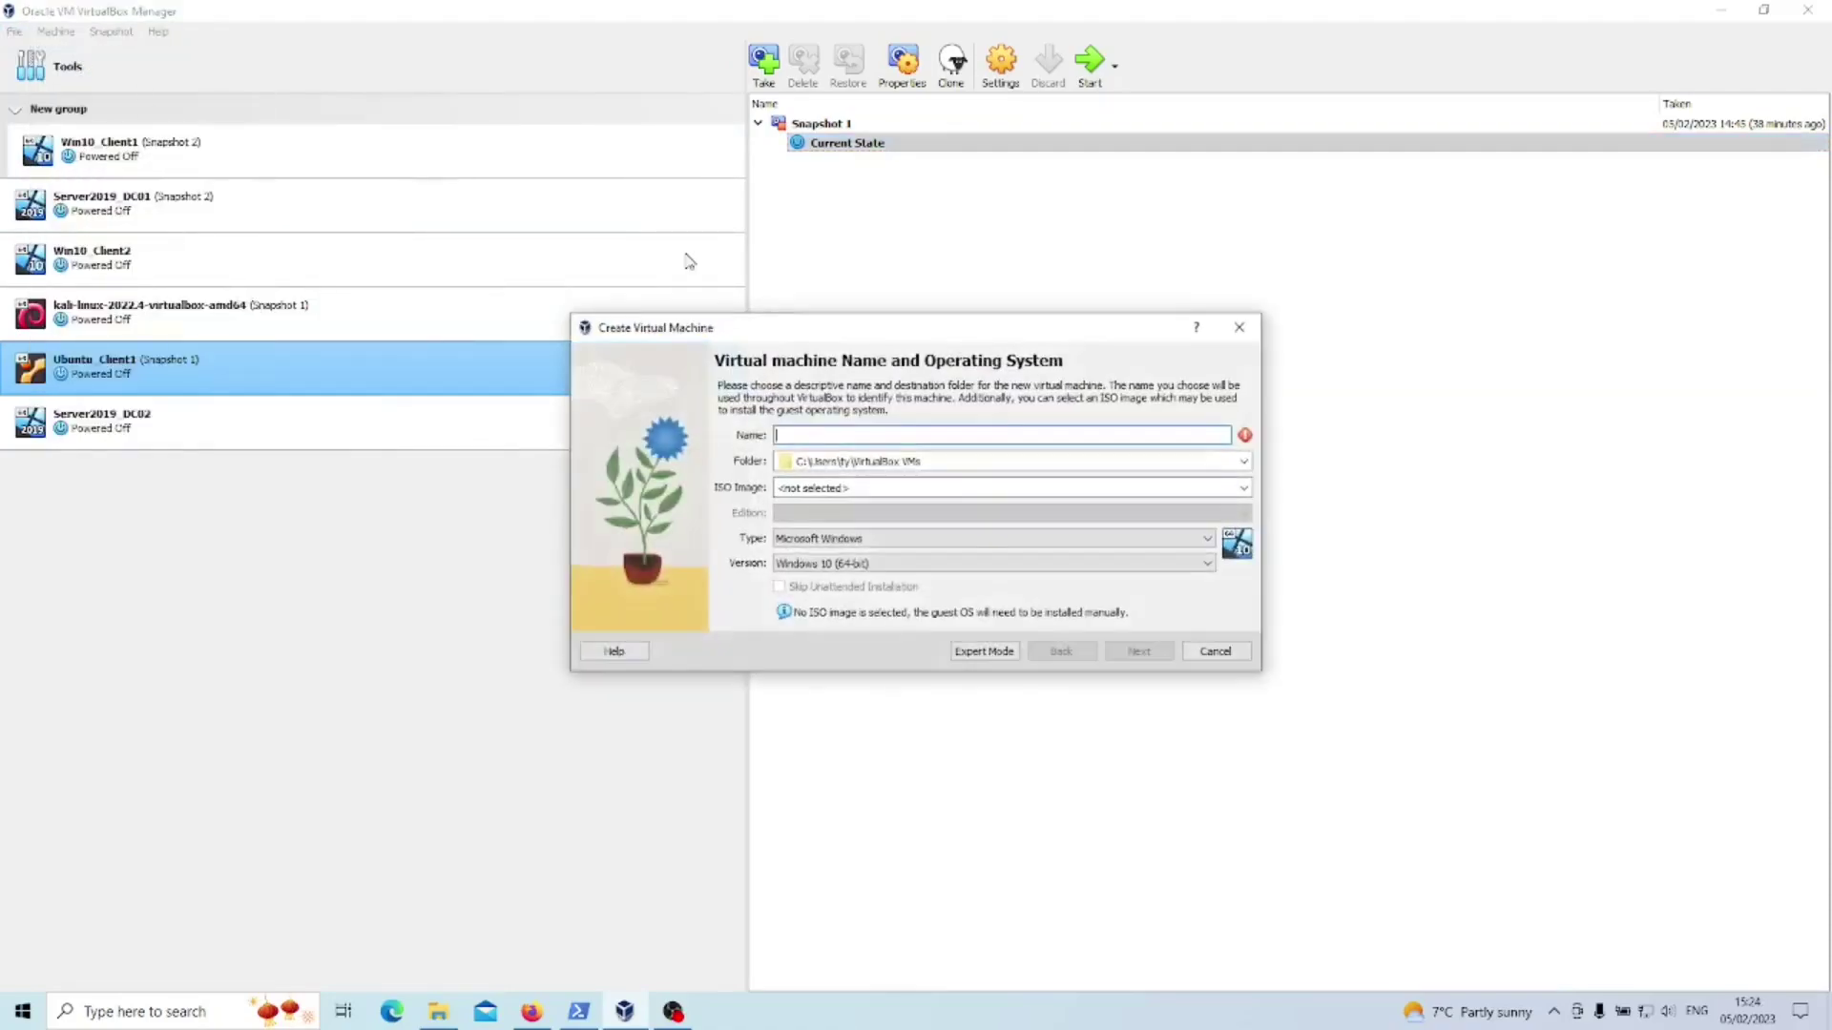
pyautogui.write('Ubuntu')
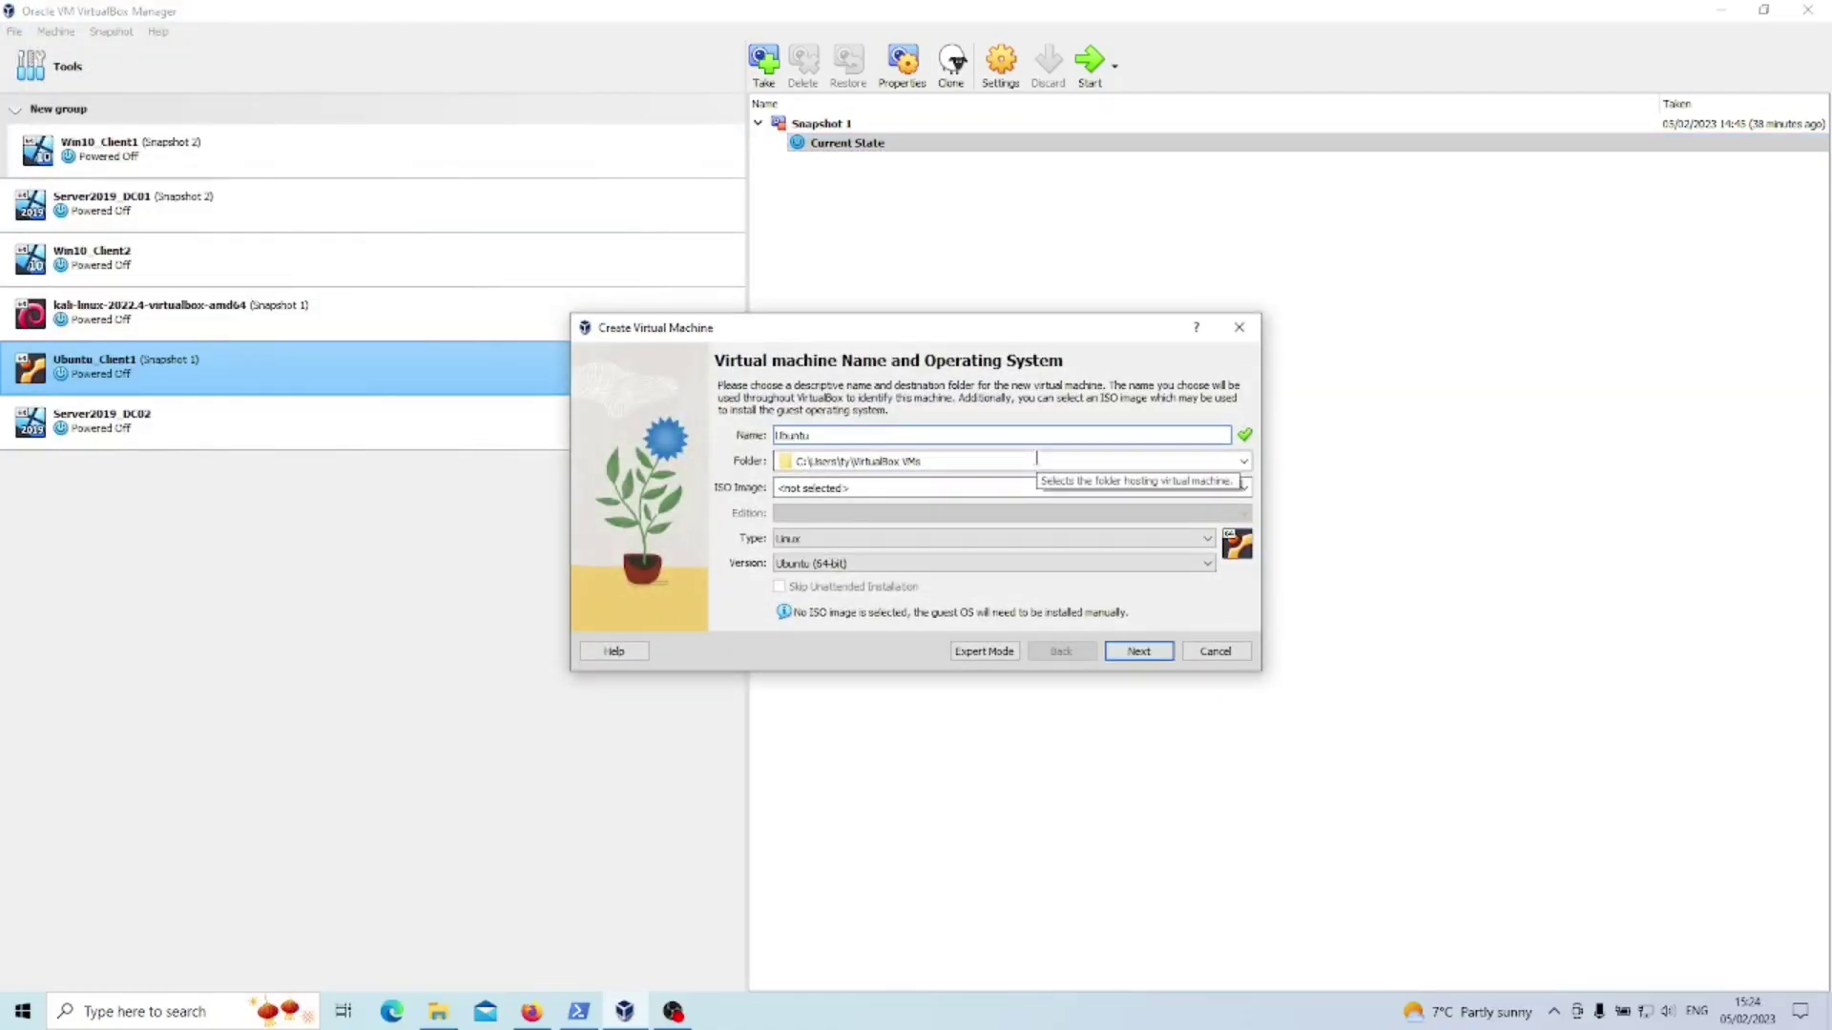
pyautogui.write('_client2')
pyautogui.press('BackSpace')
pyautogui.press('BackSpace')
pyautogui.press('BackSpace')
pyautogui.press('BackSpace')
pyautogui.press('BackSpace')
pyautogui.press('BackSpace')
pyautogui.press('BackSpace')
pyautogui.write('Client2')
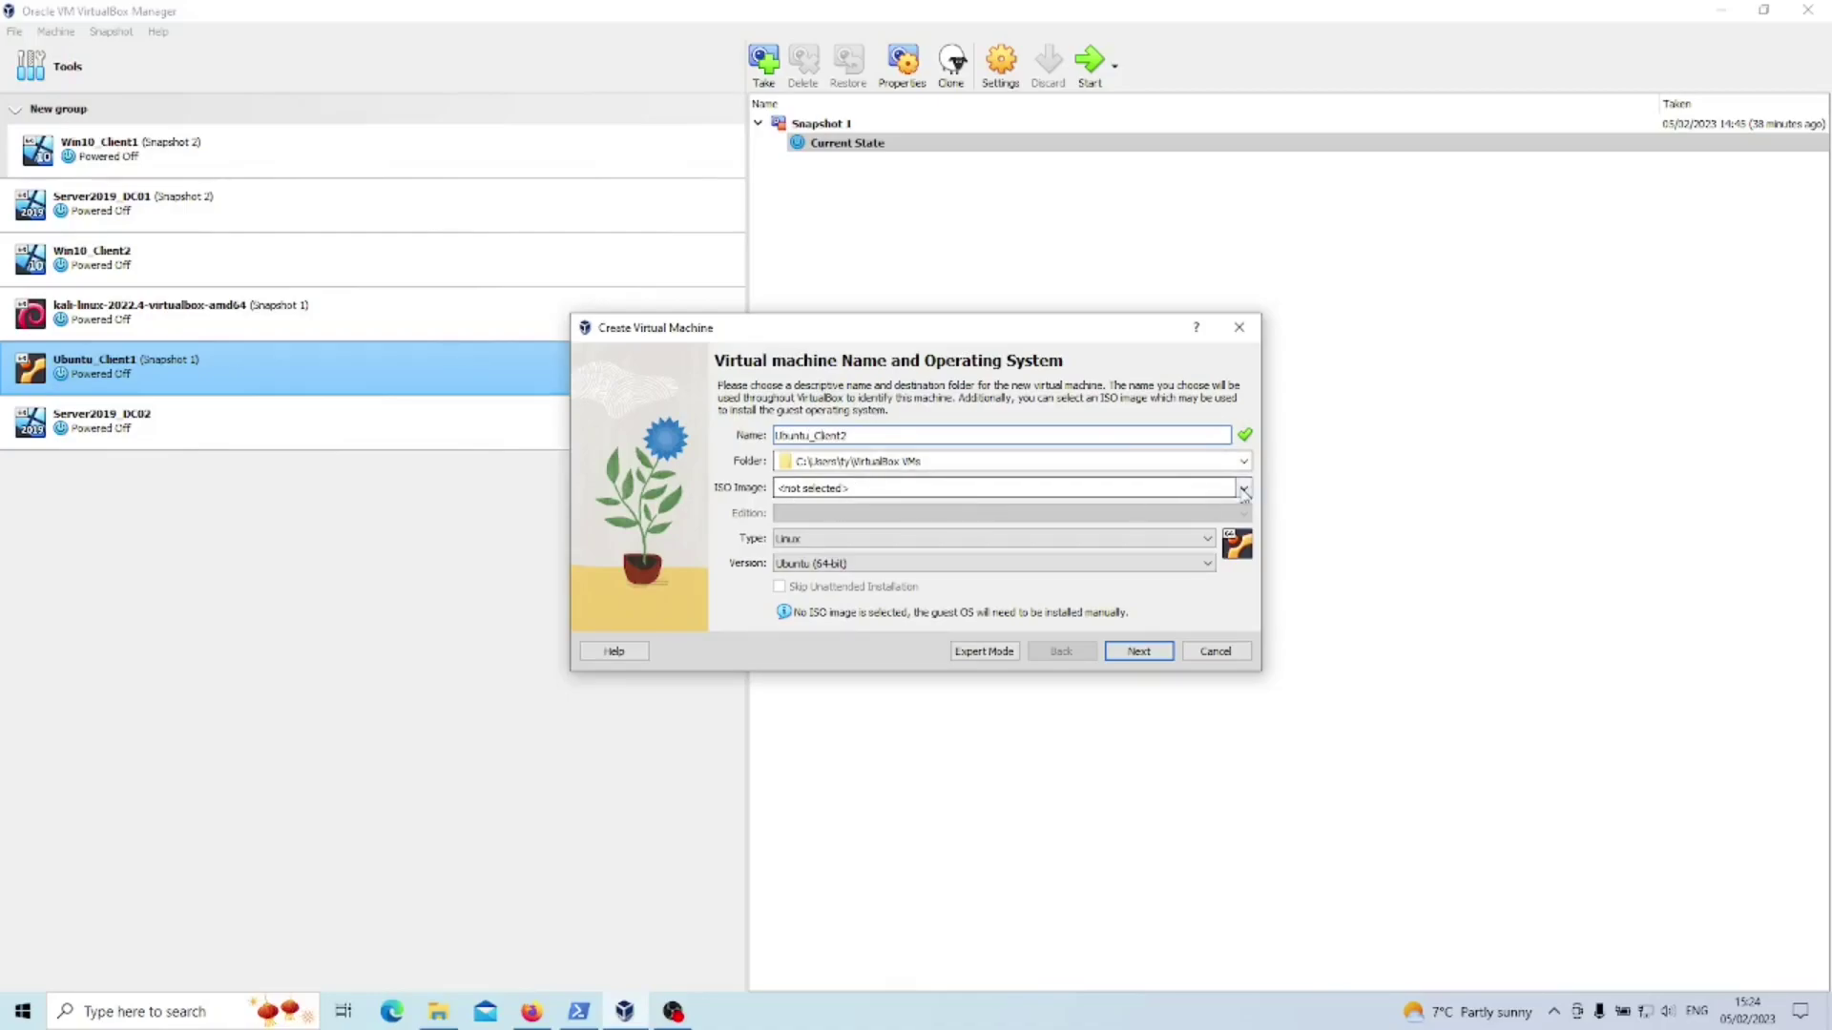
pyautogui.click(1244, 488)
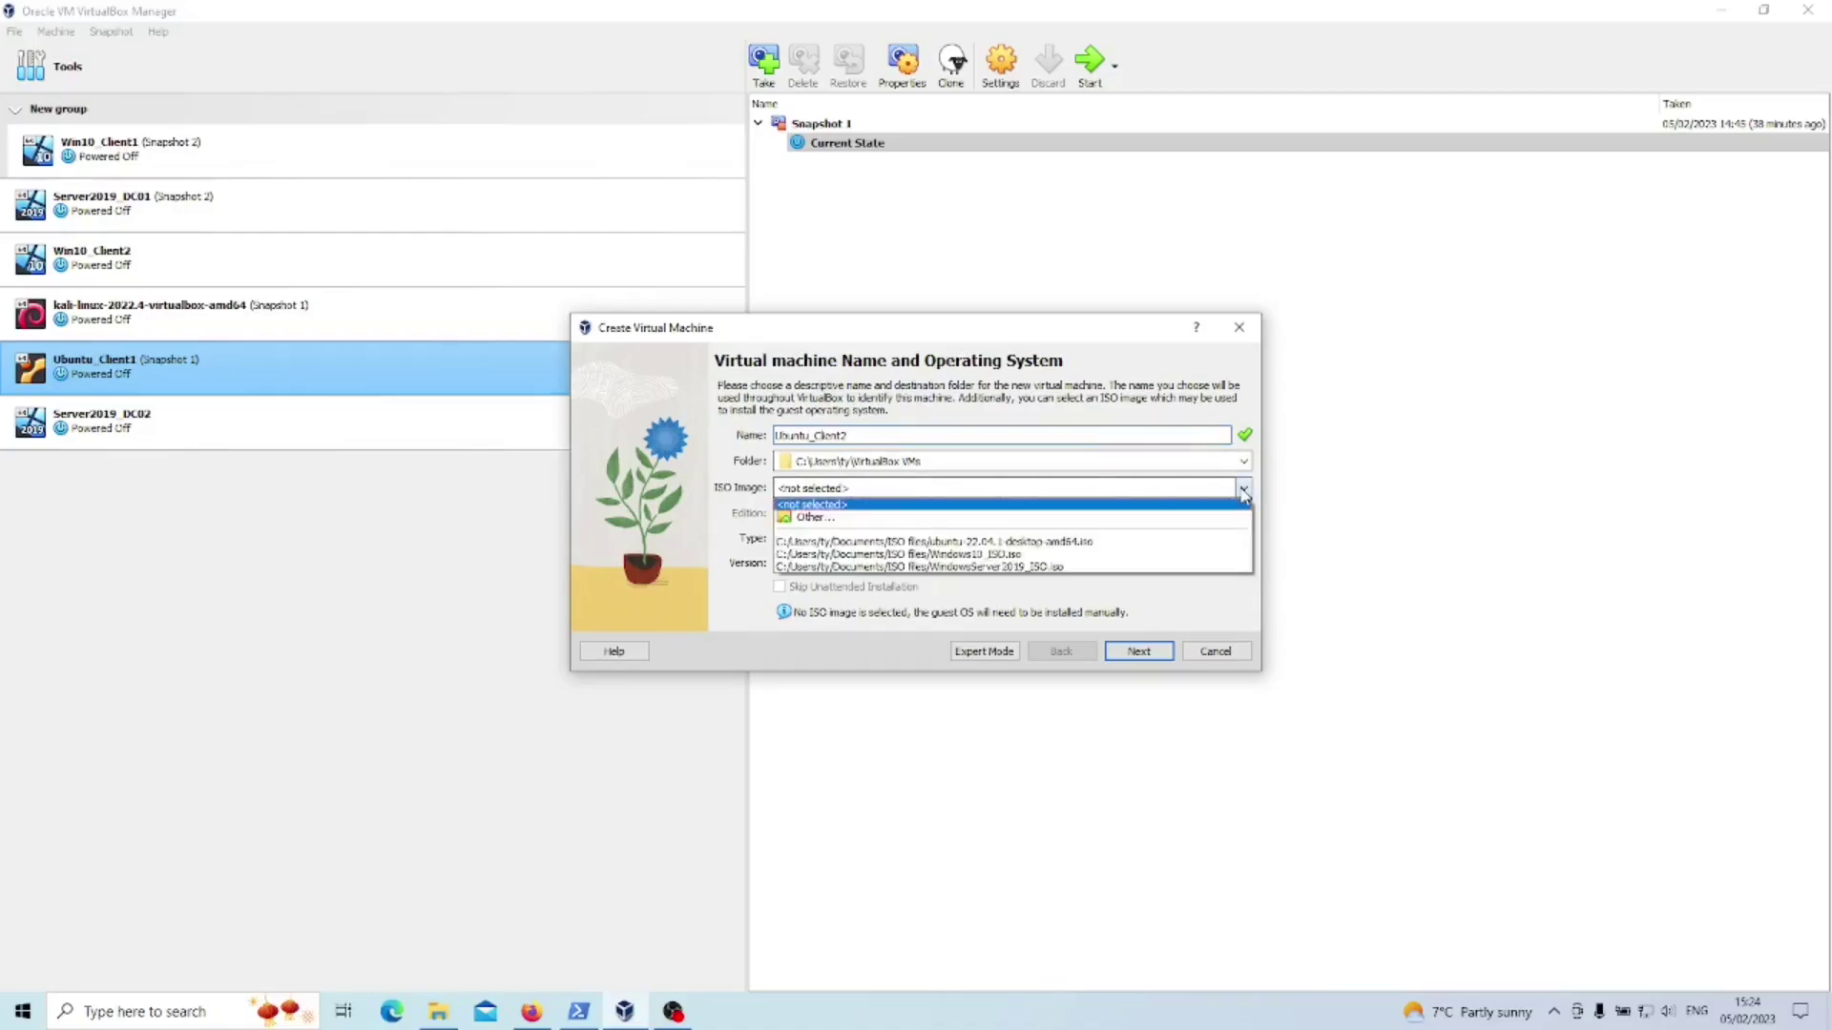
pyautogui.click(1092, 543)
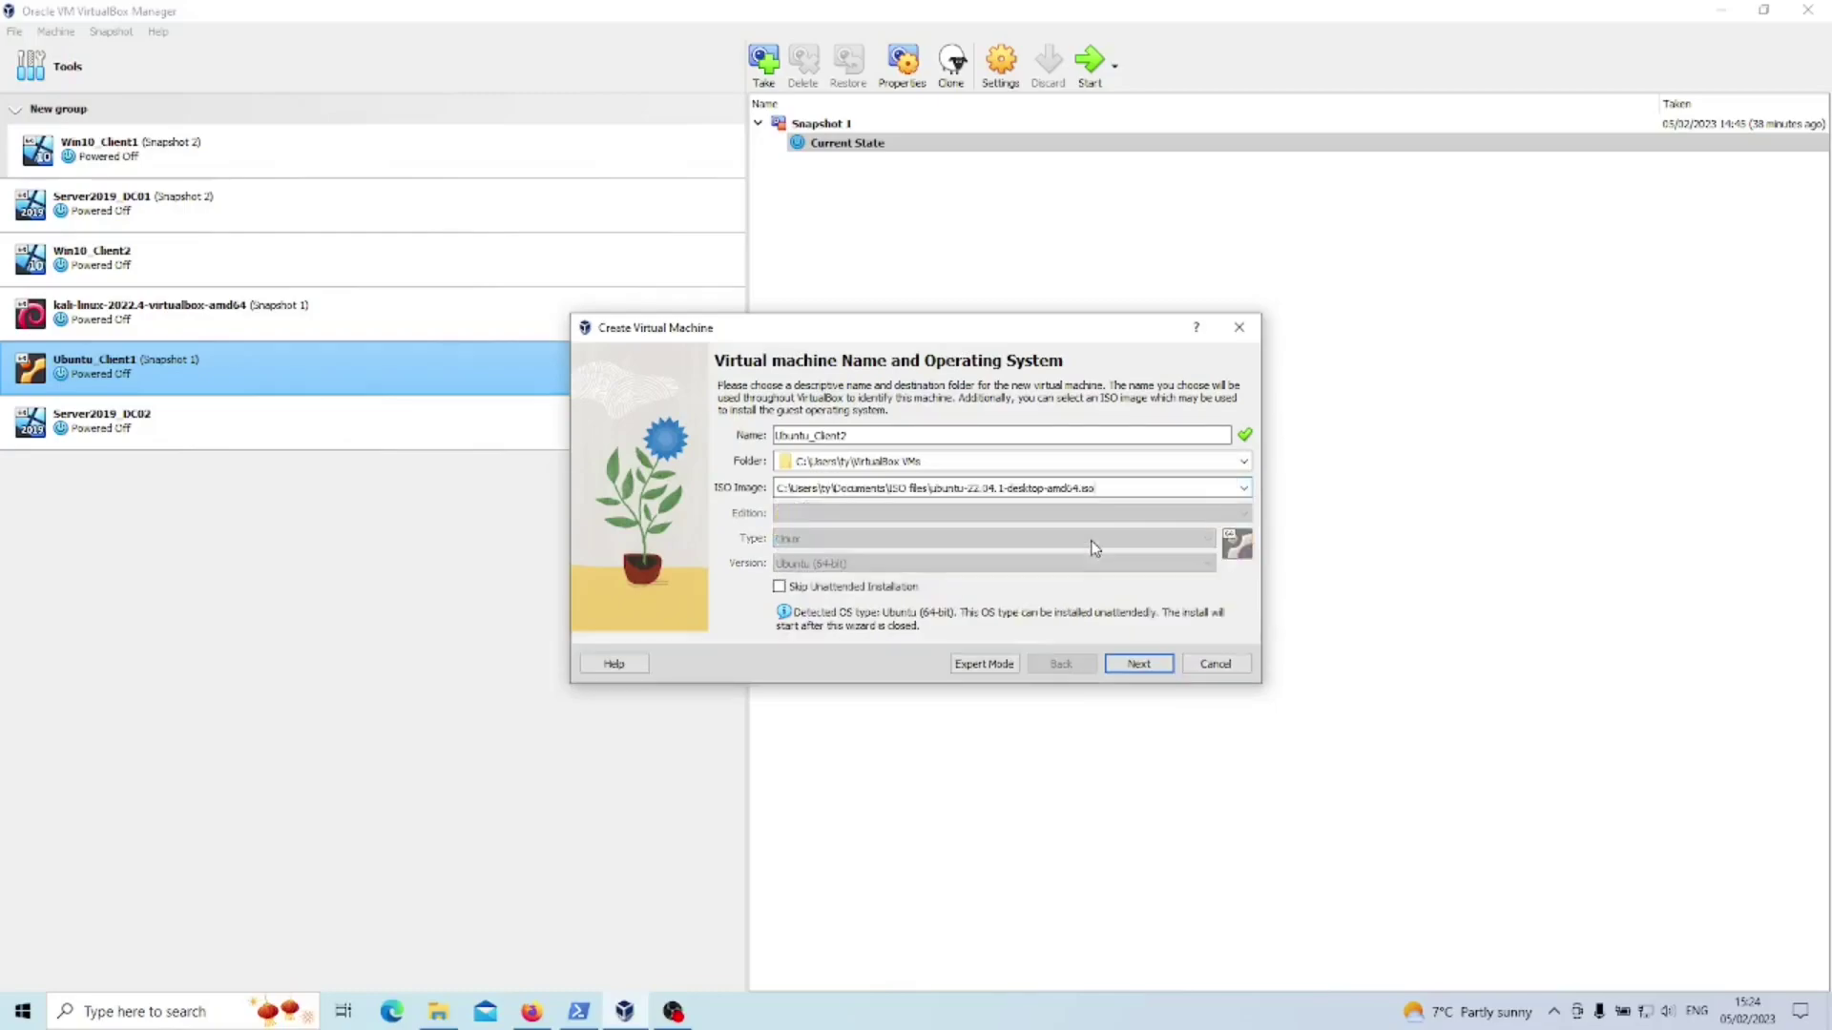
pyautogui.click(780, 587)
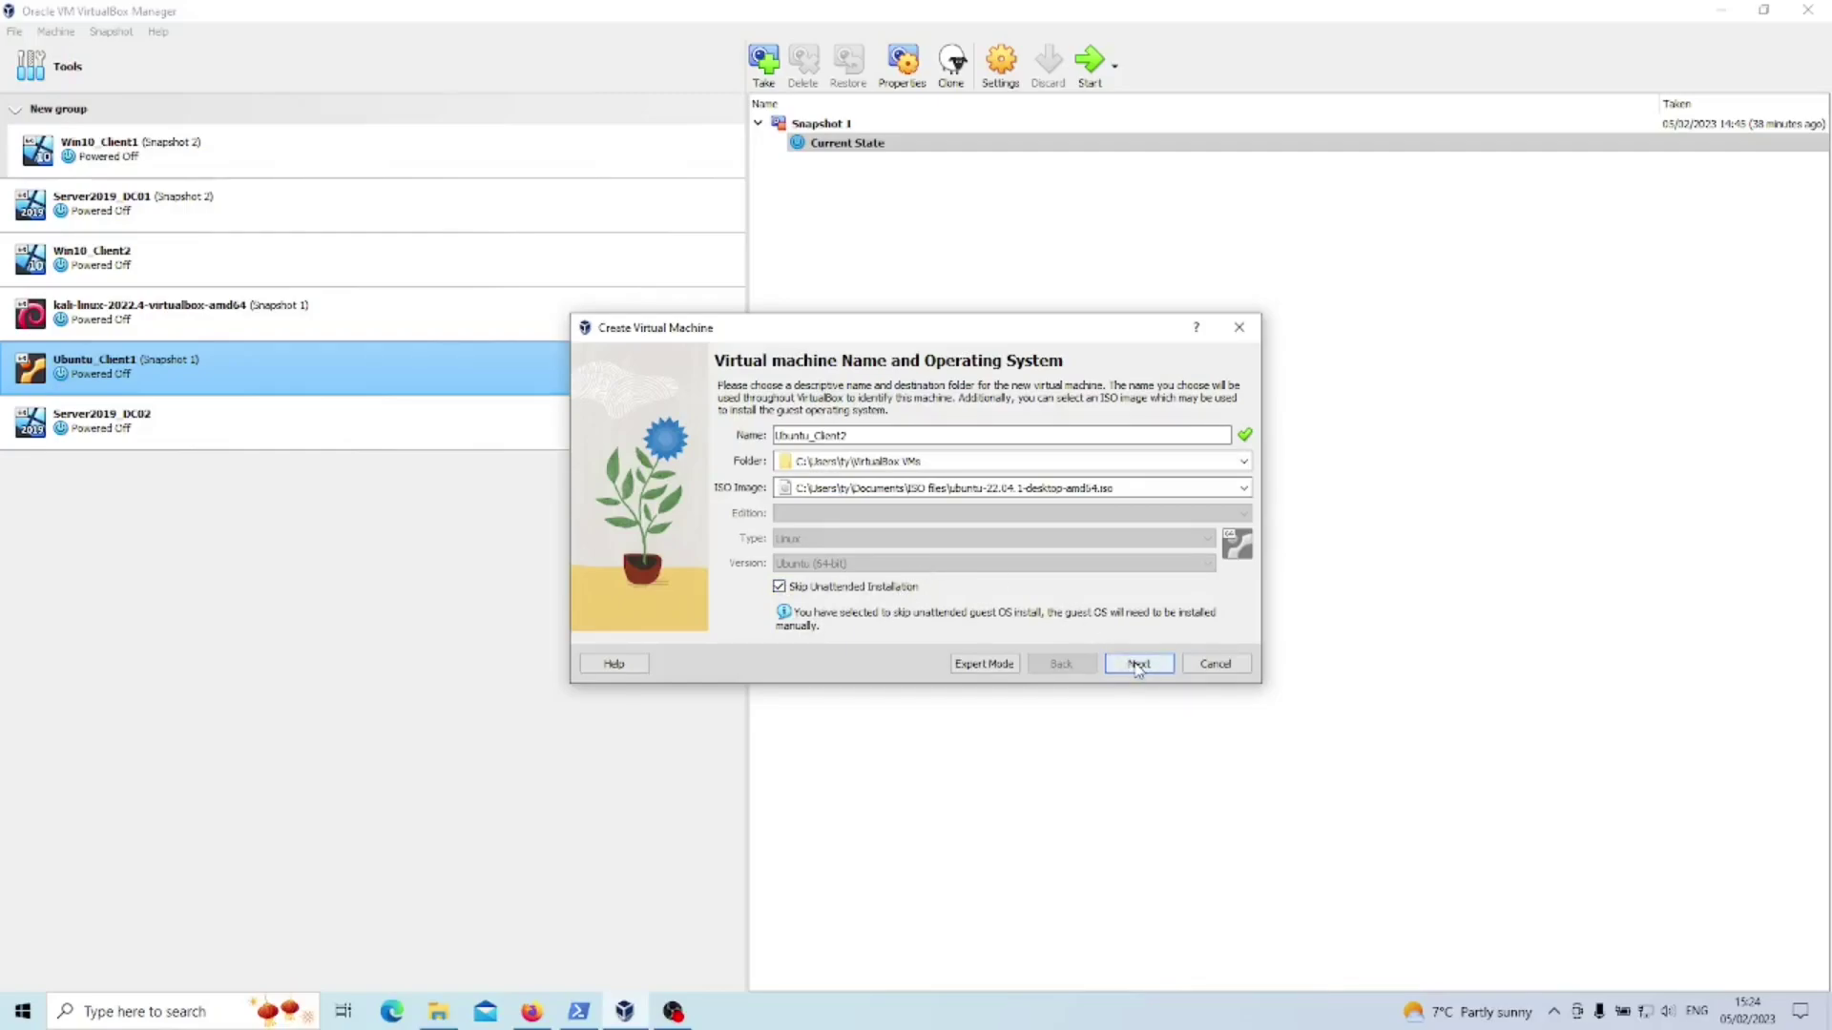
# - Give the VM 4096 MB base memory and 2 processors
pyautogui.click(1137, 664)
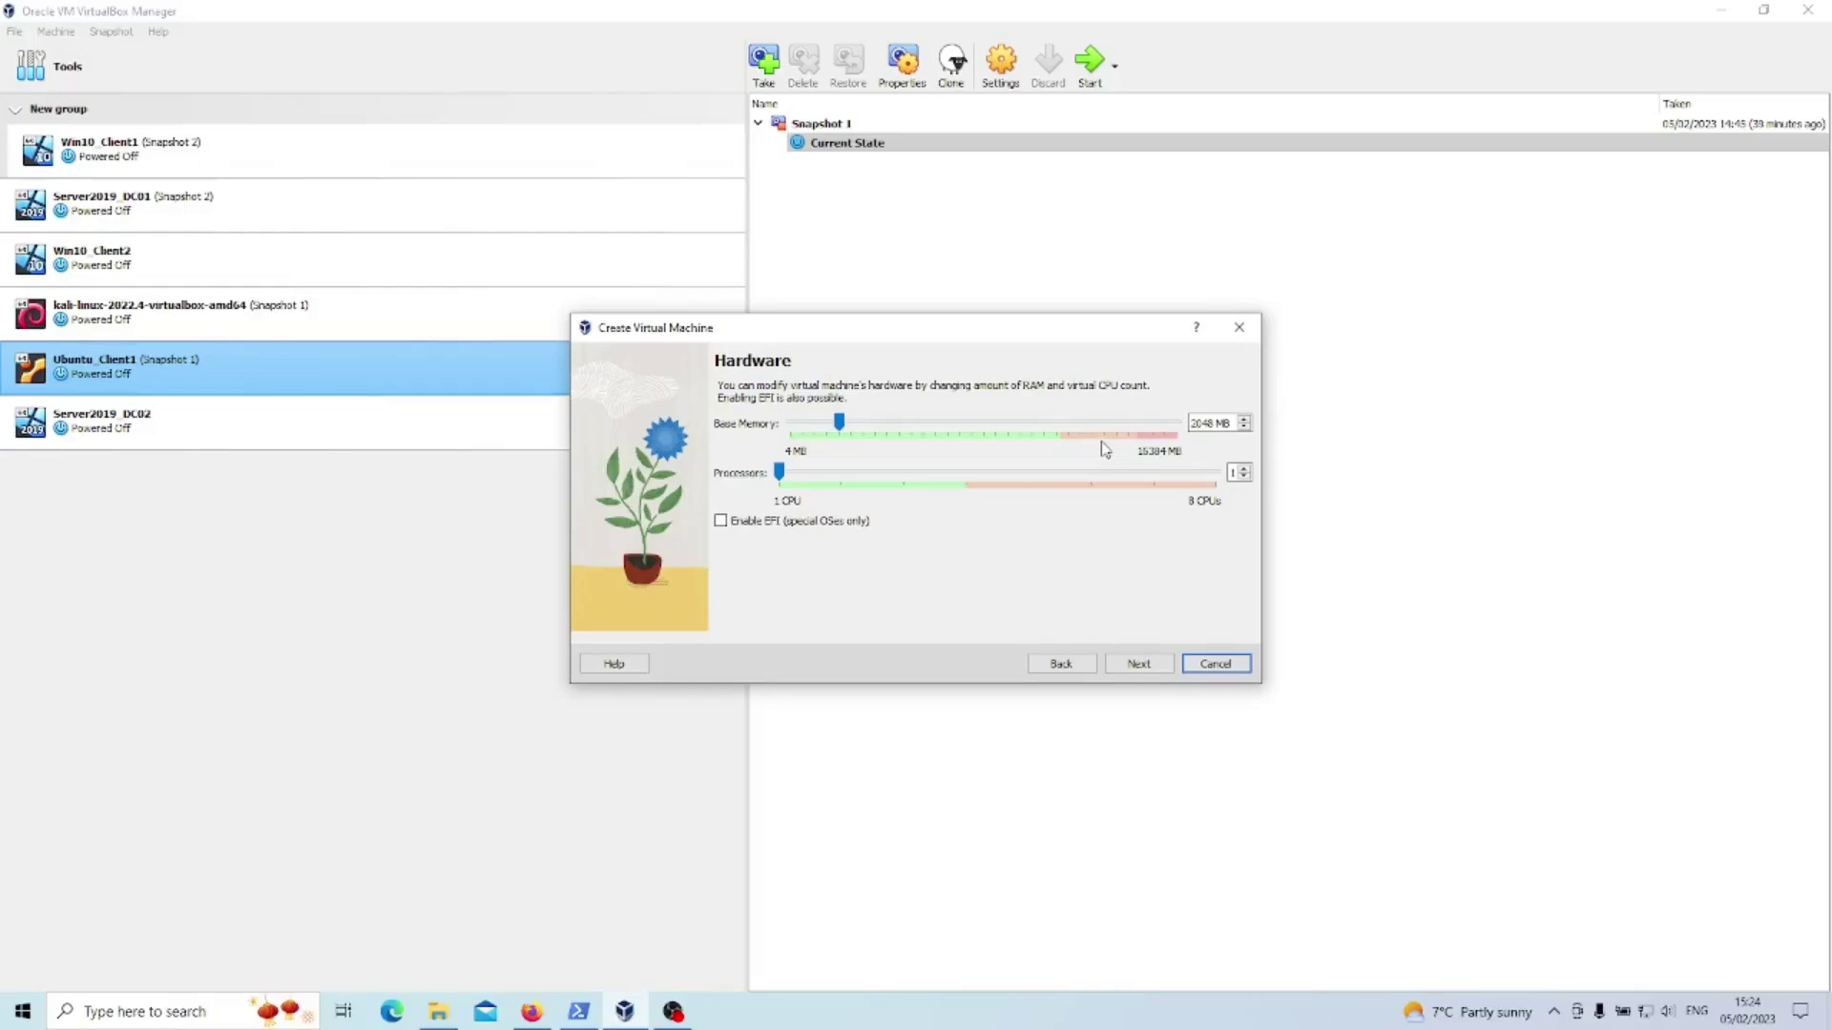
pyautogui.doubleClick(1204, 424)
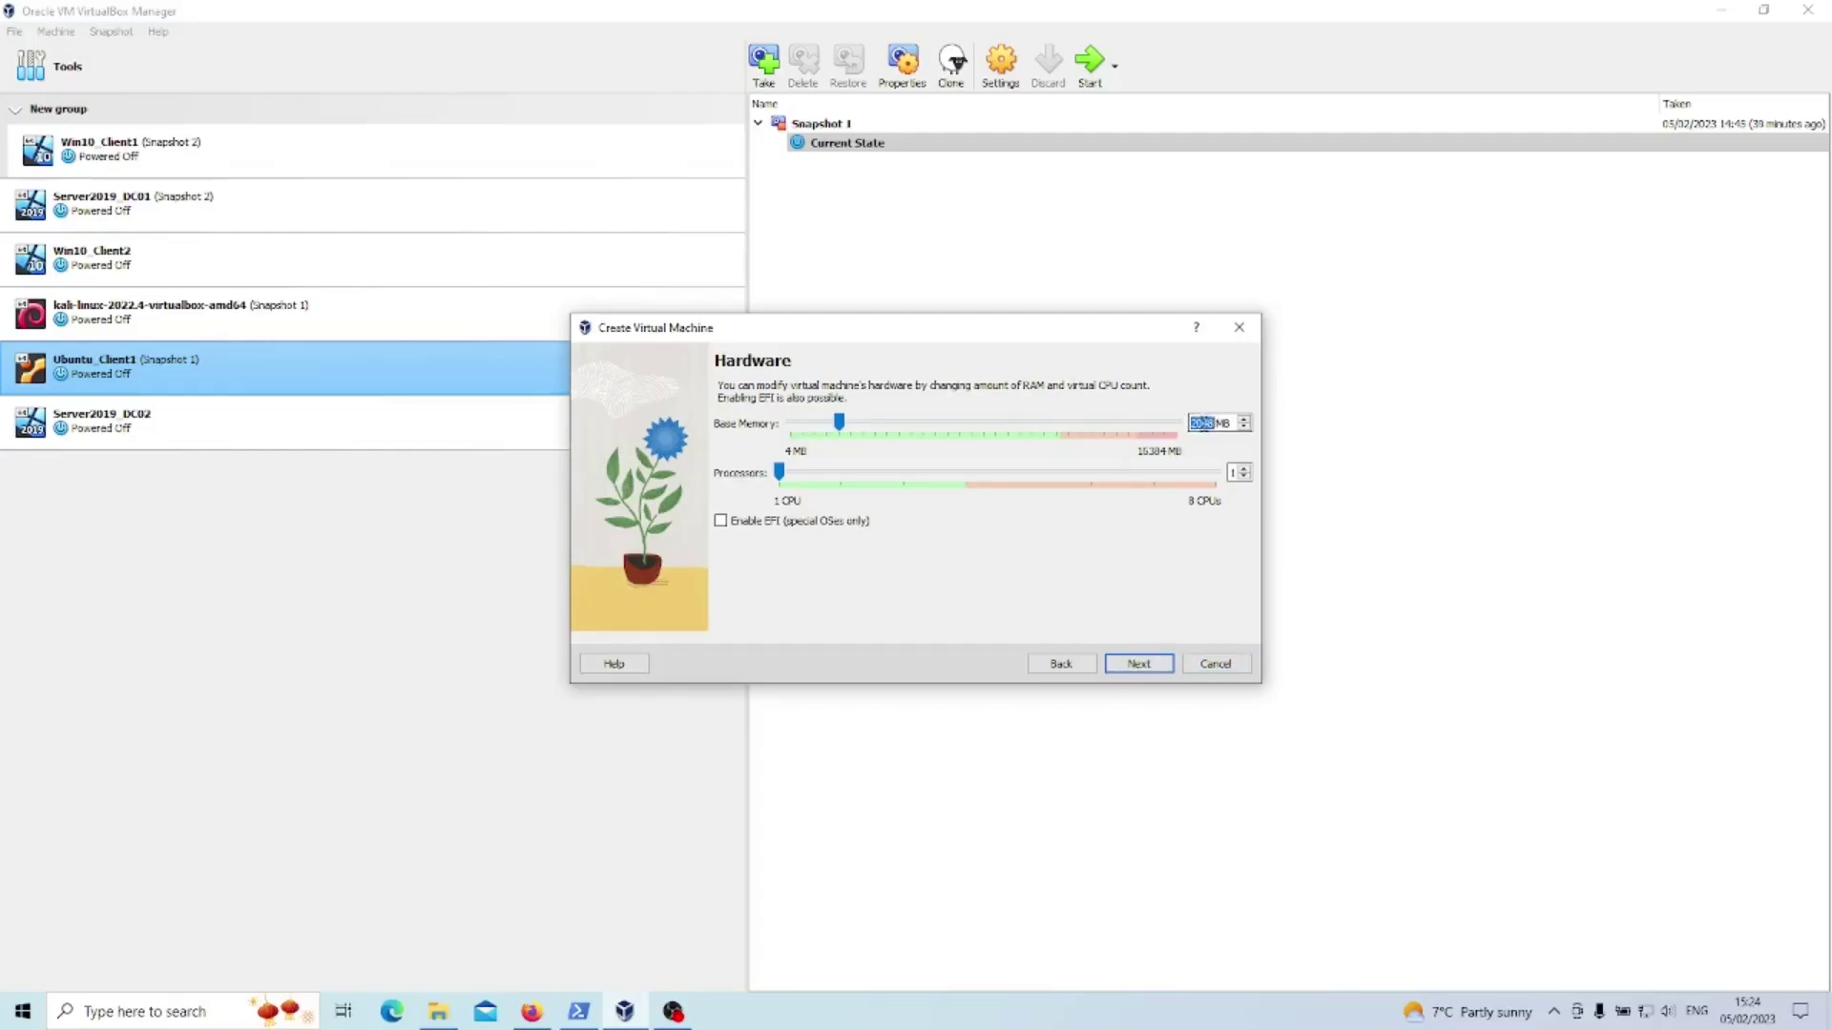
pyautogui.click(1203, 424)
pyautogui.doubleClick(1203, 423)
pyautogui.click(1193, 423)
pyautogui.doubleClick(1204, 423)
pyautogui.moveTo(839, 420); pyautogui.dragTo(886, 421)
pyautogui.moveTo(779, 471); pyautogui.dragTo(835, 471)
# - Keep the 25 GB virtual hard disk and finish creating Ubuntu_Client2
pyautogui.press('Return')
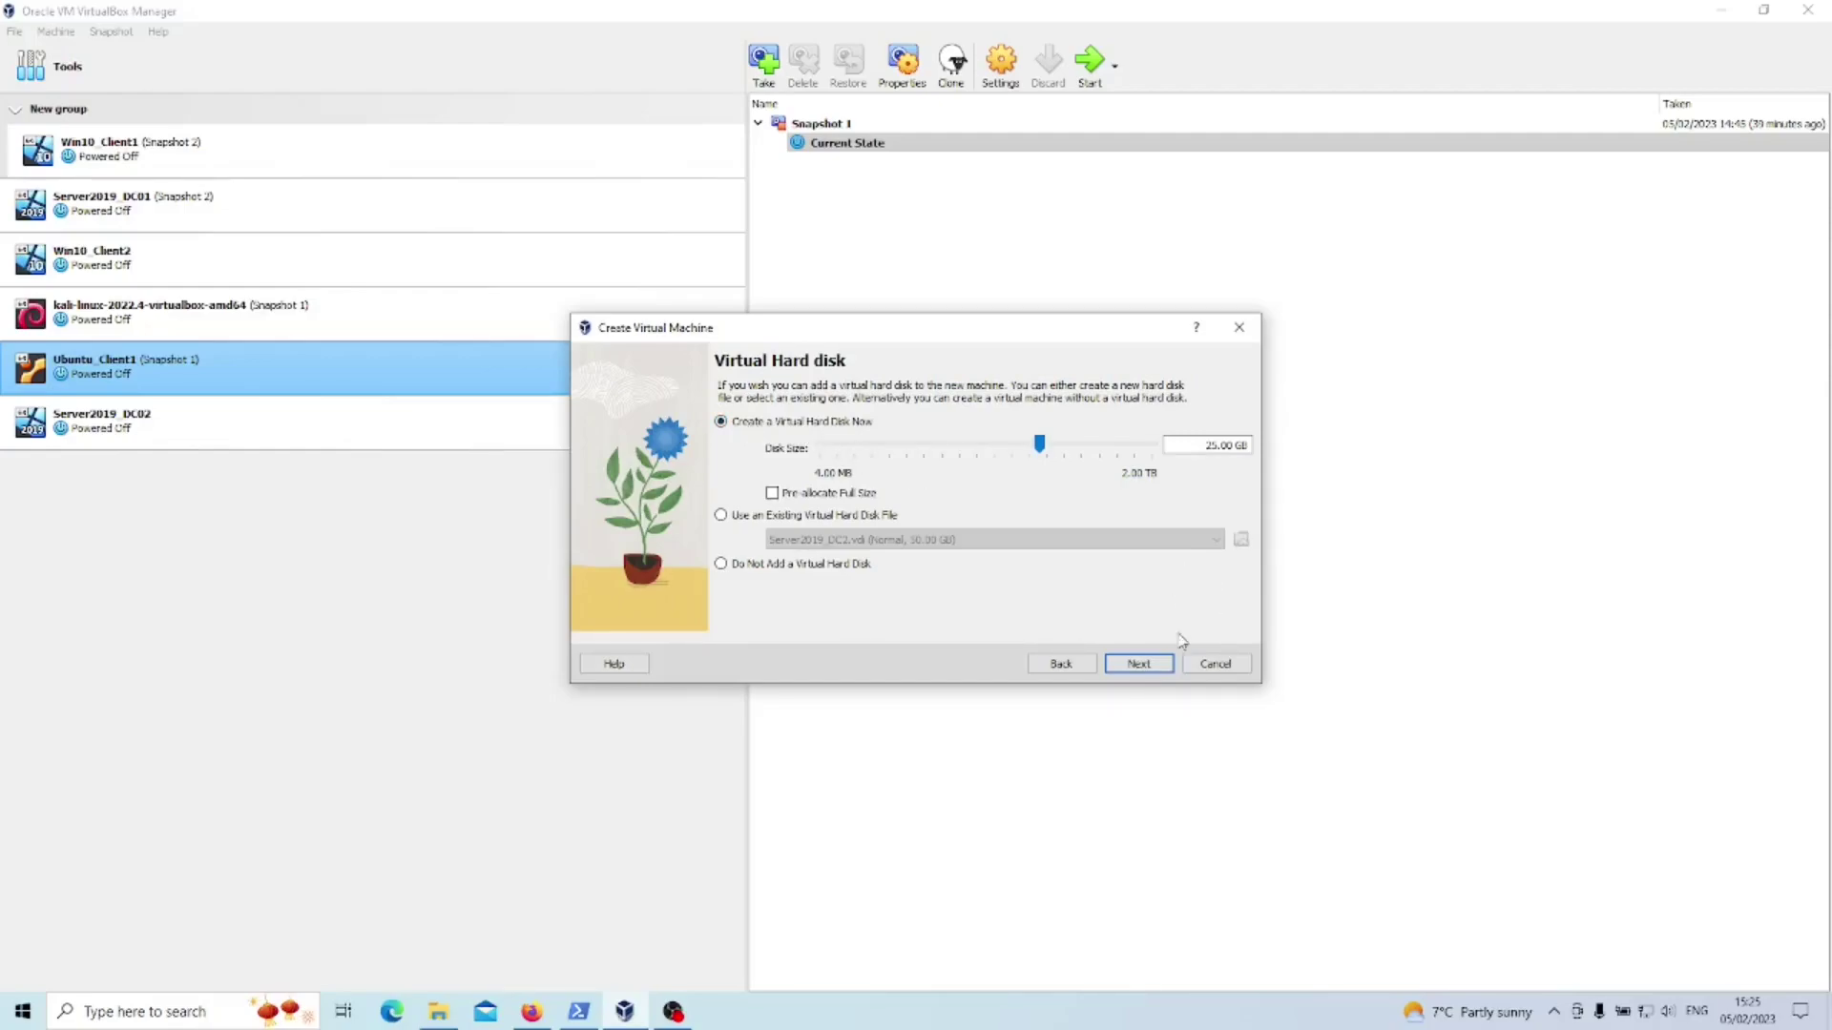
pyautogui.click(1140, 664)
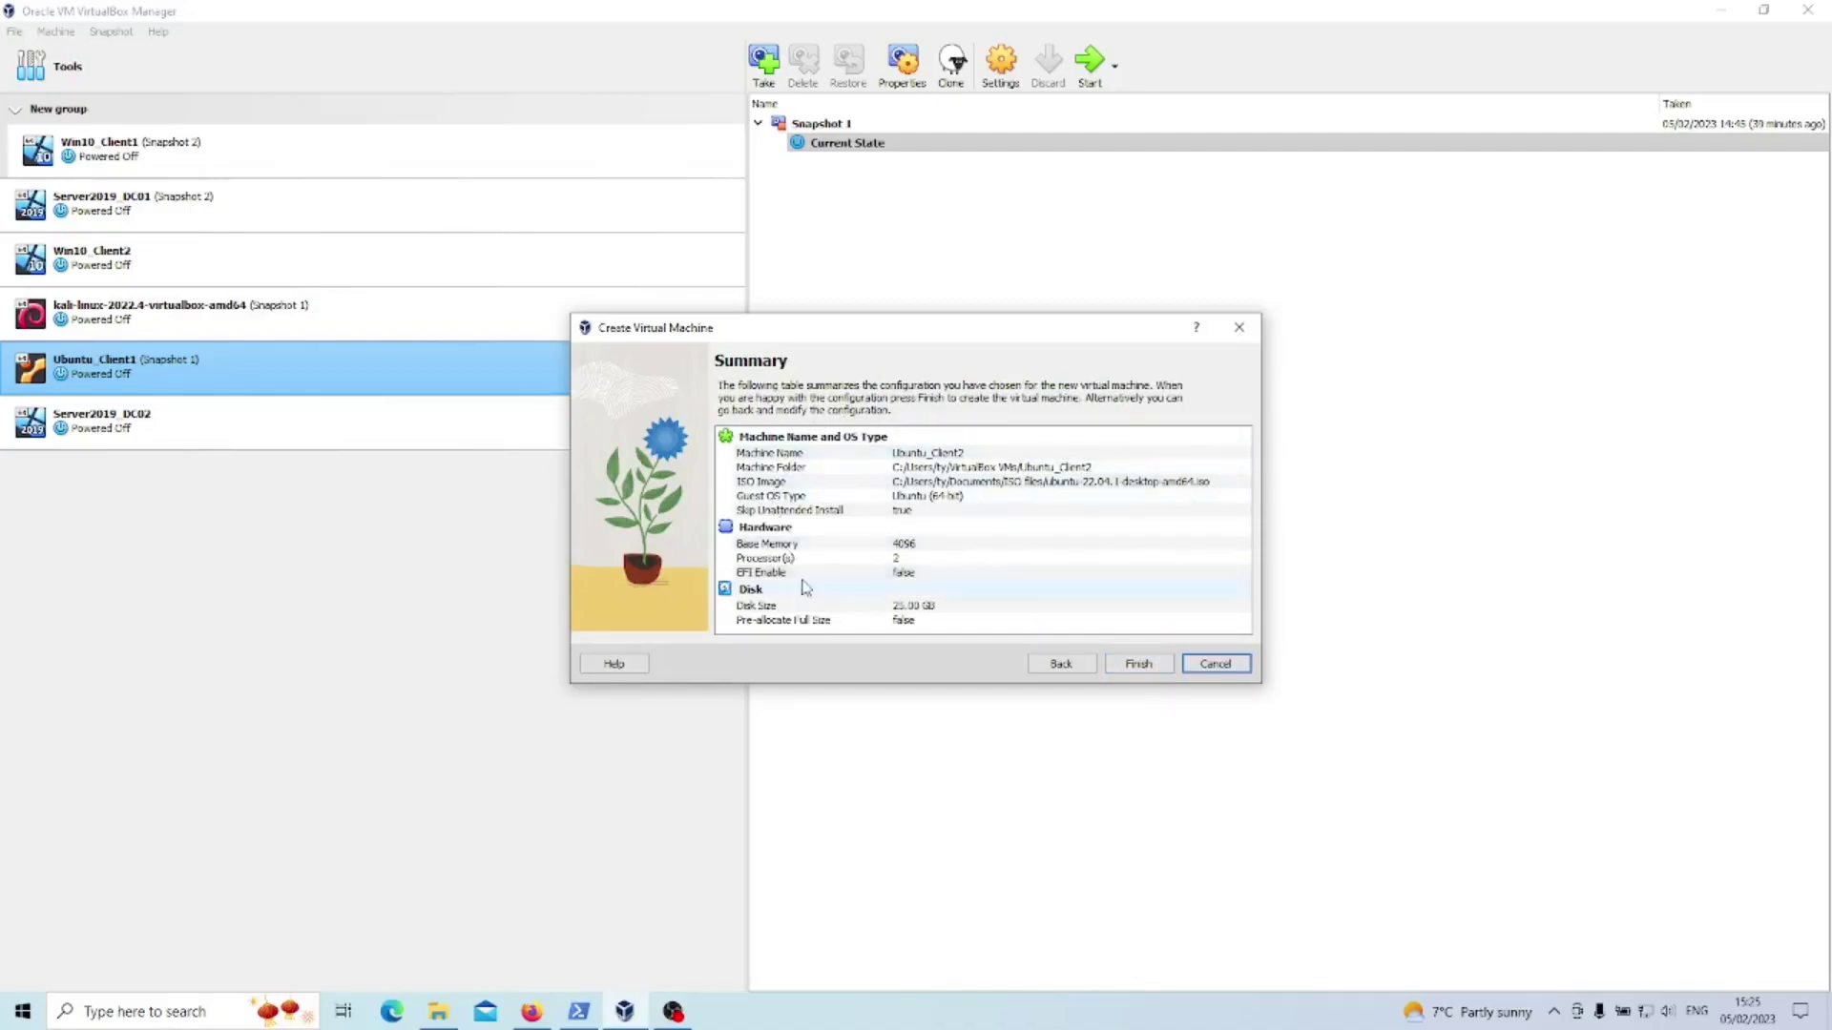
pyautogui.click(1140, 664)
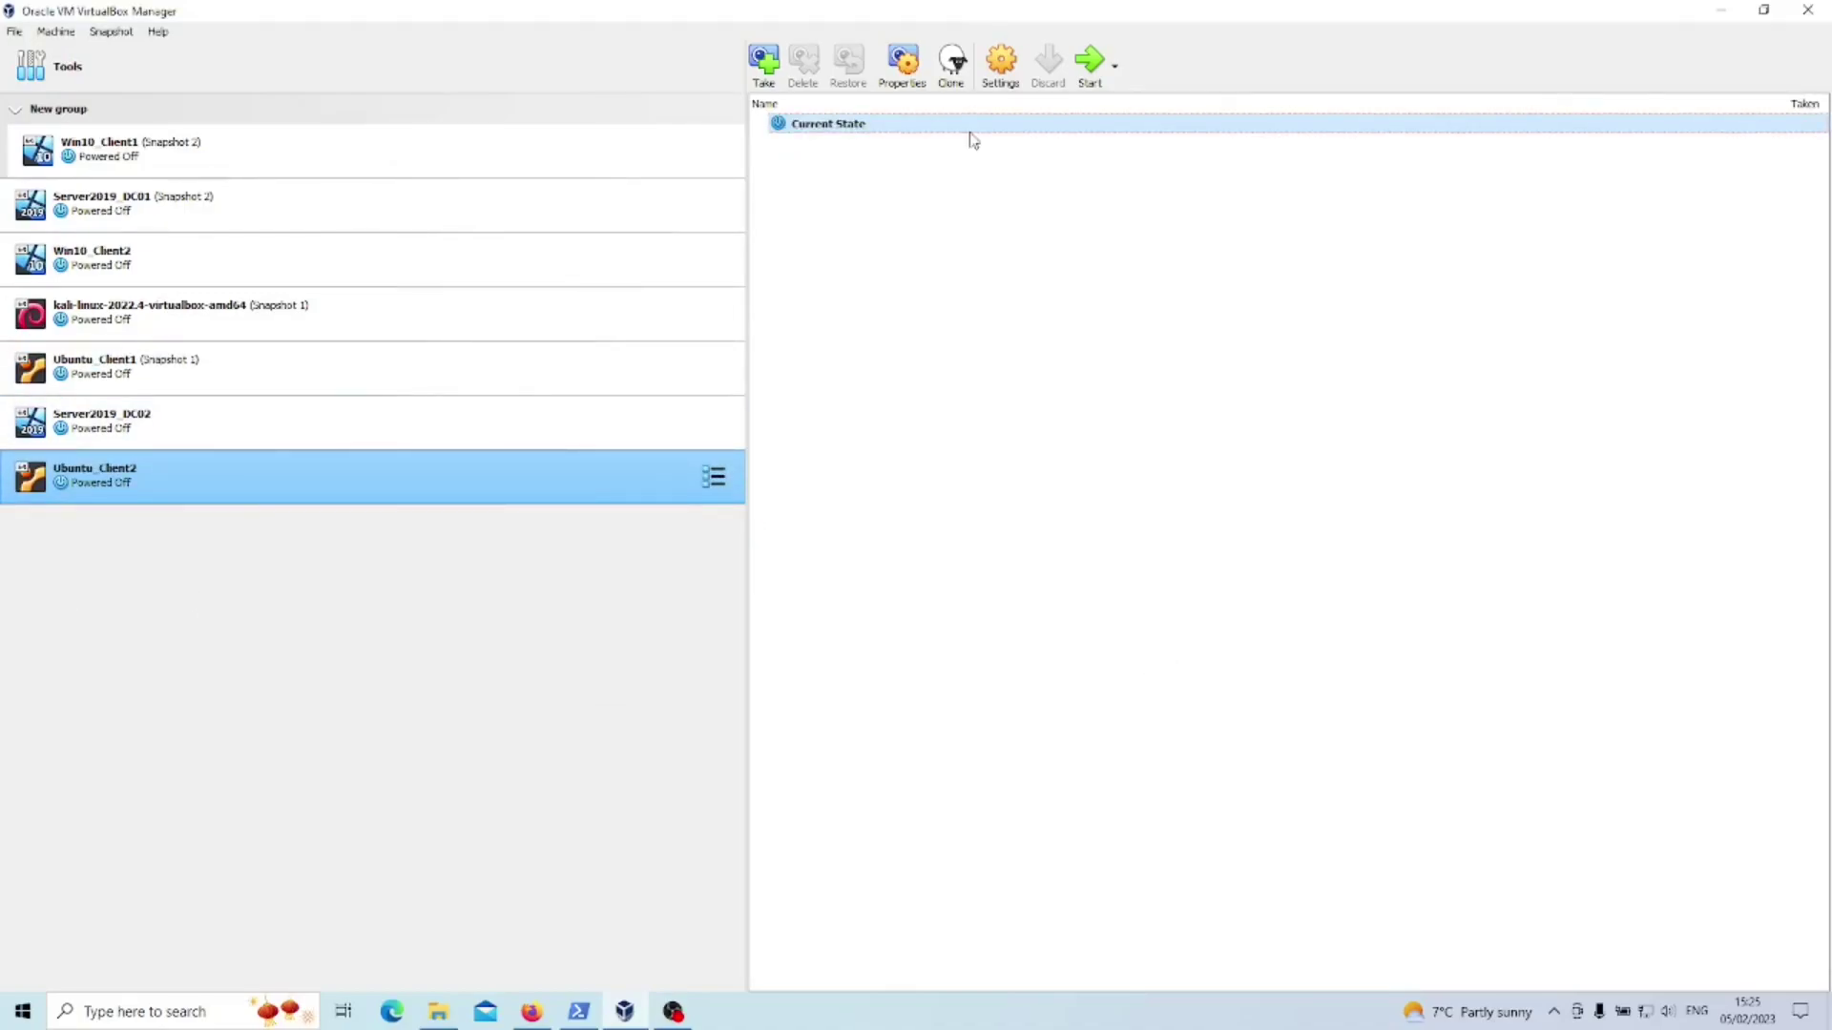
# - In Ubuntu_Client2's settings, review the General tabs and remove Floppy from the boot order
pyautogui.click(1000, 76)
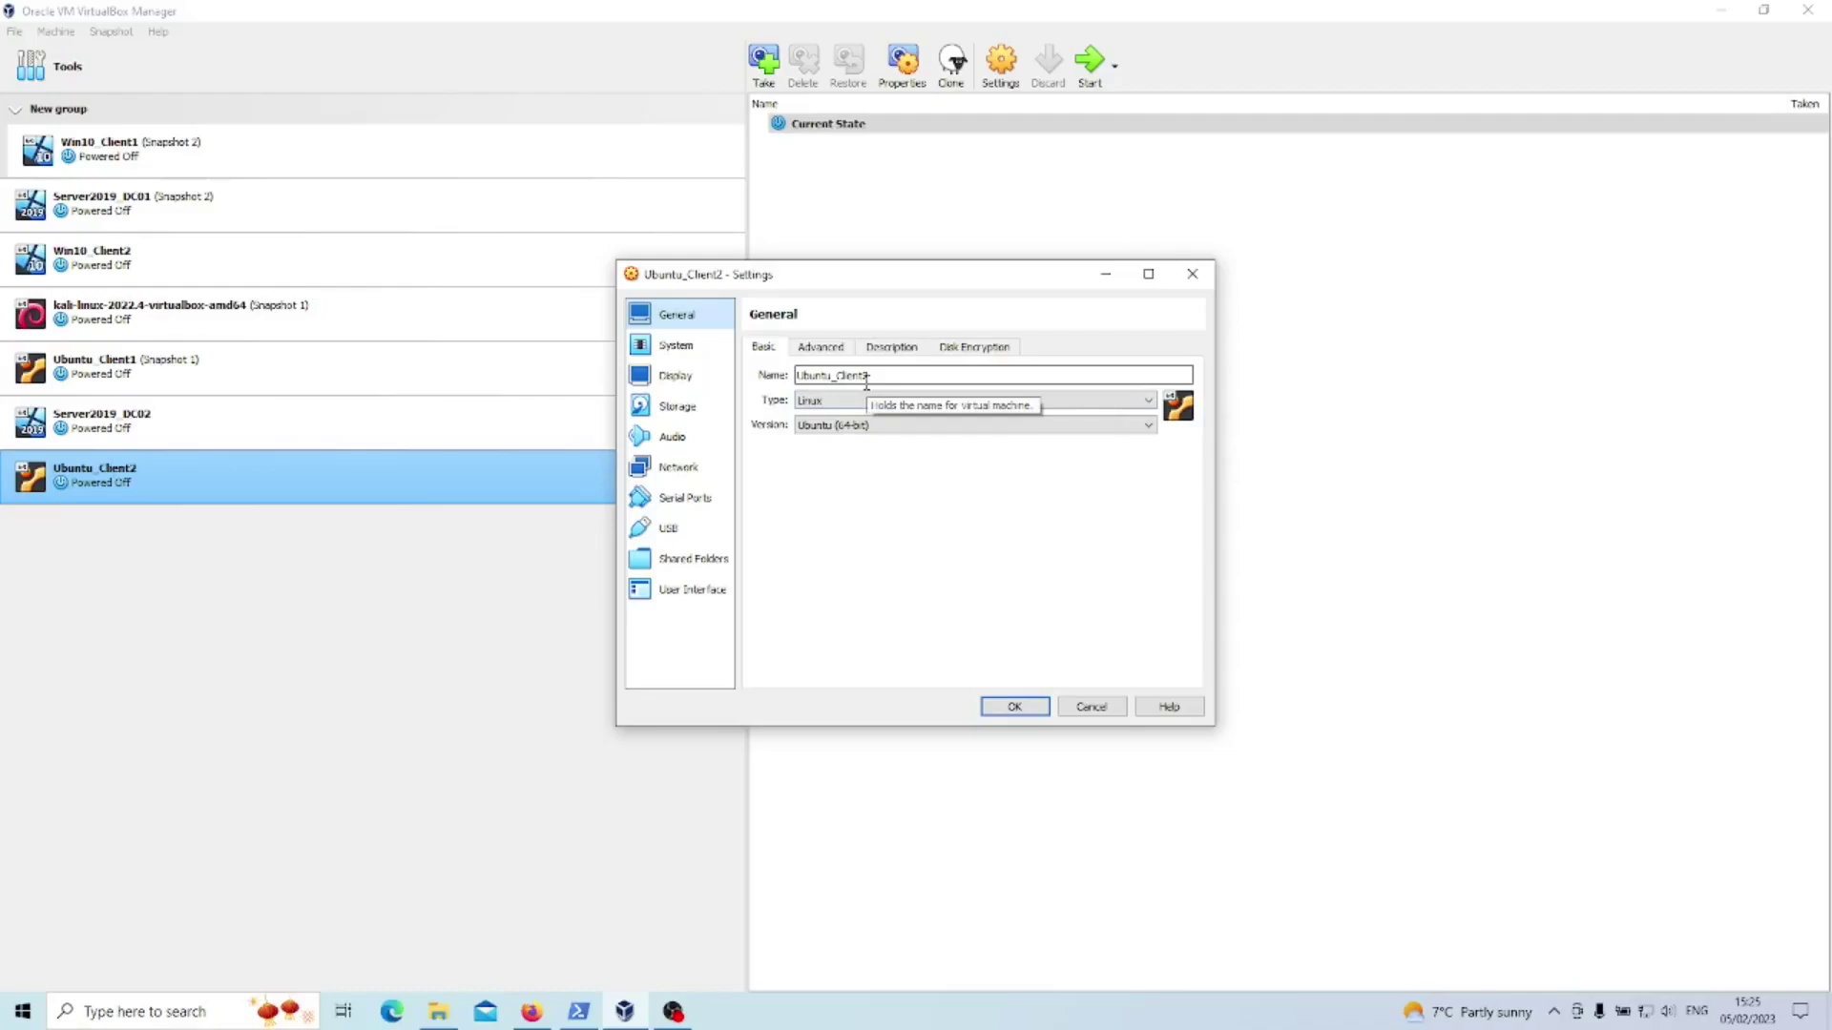
pyautogui.click(827, 350)
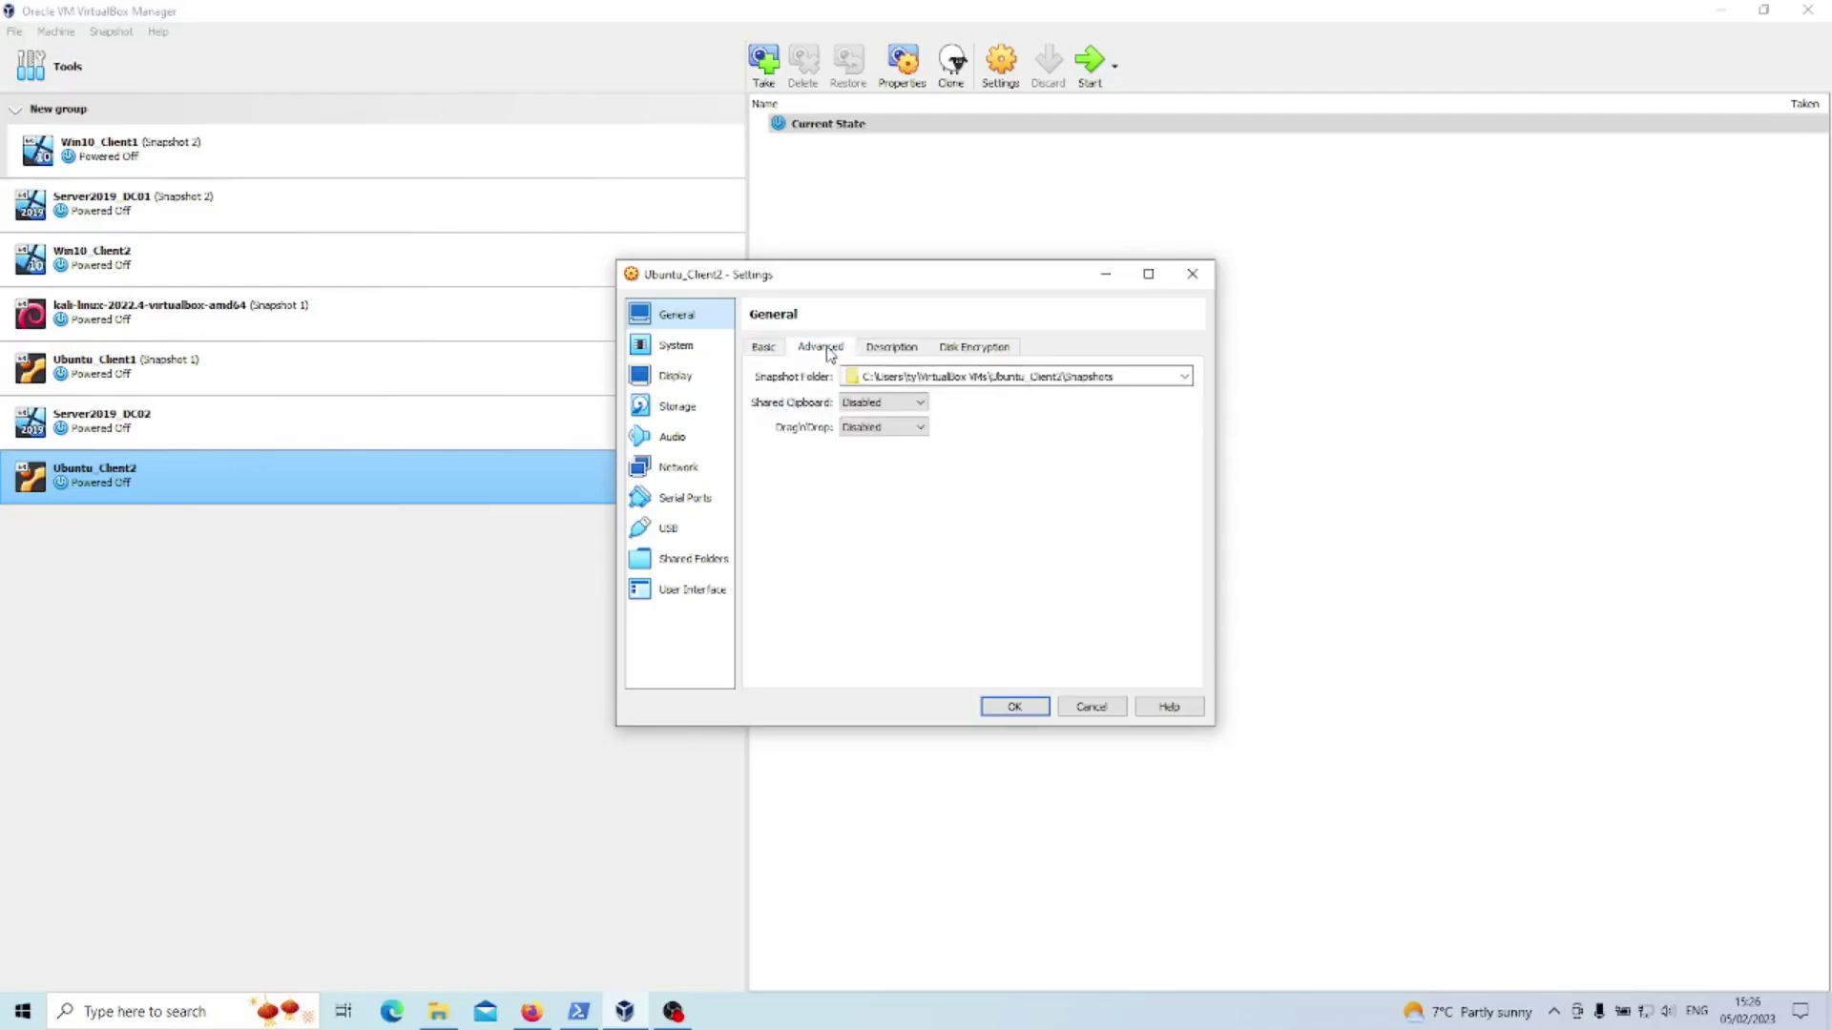
pyautogui.click(874, 353)
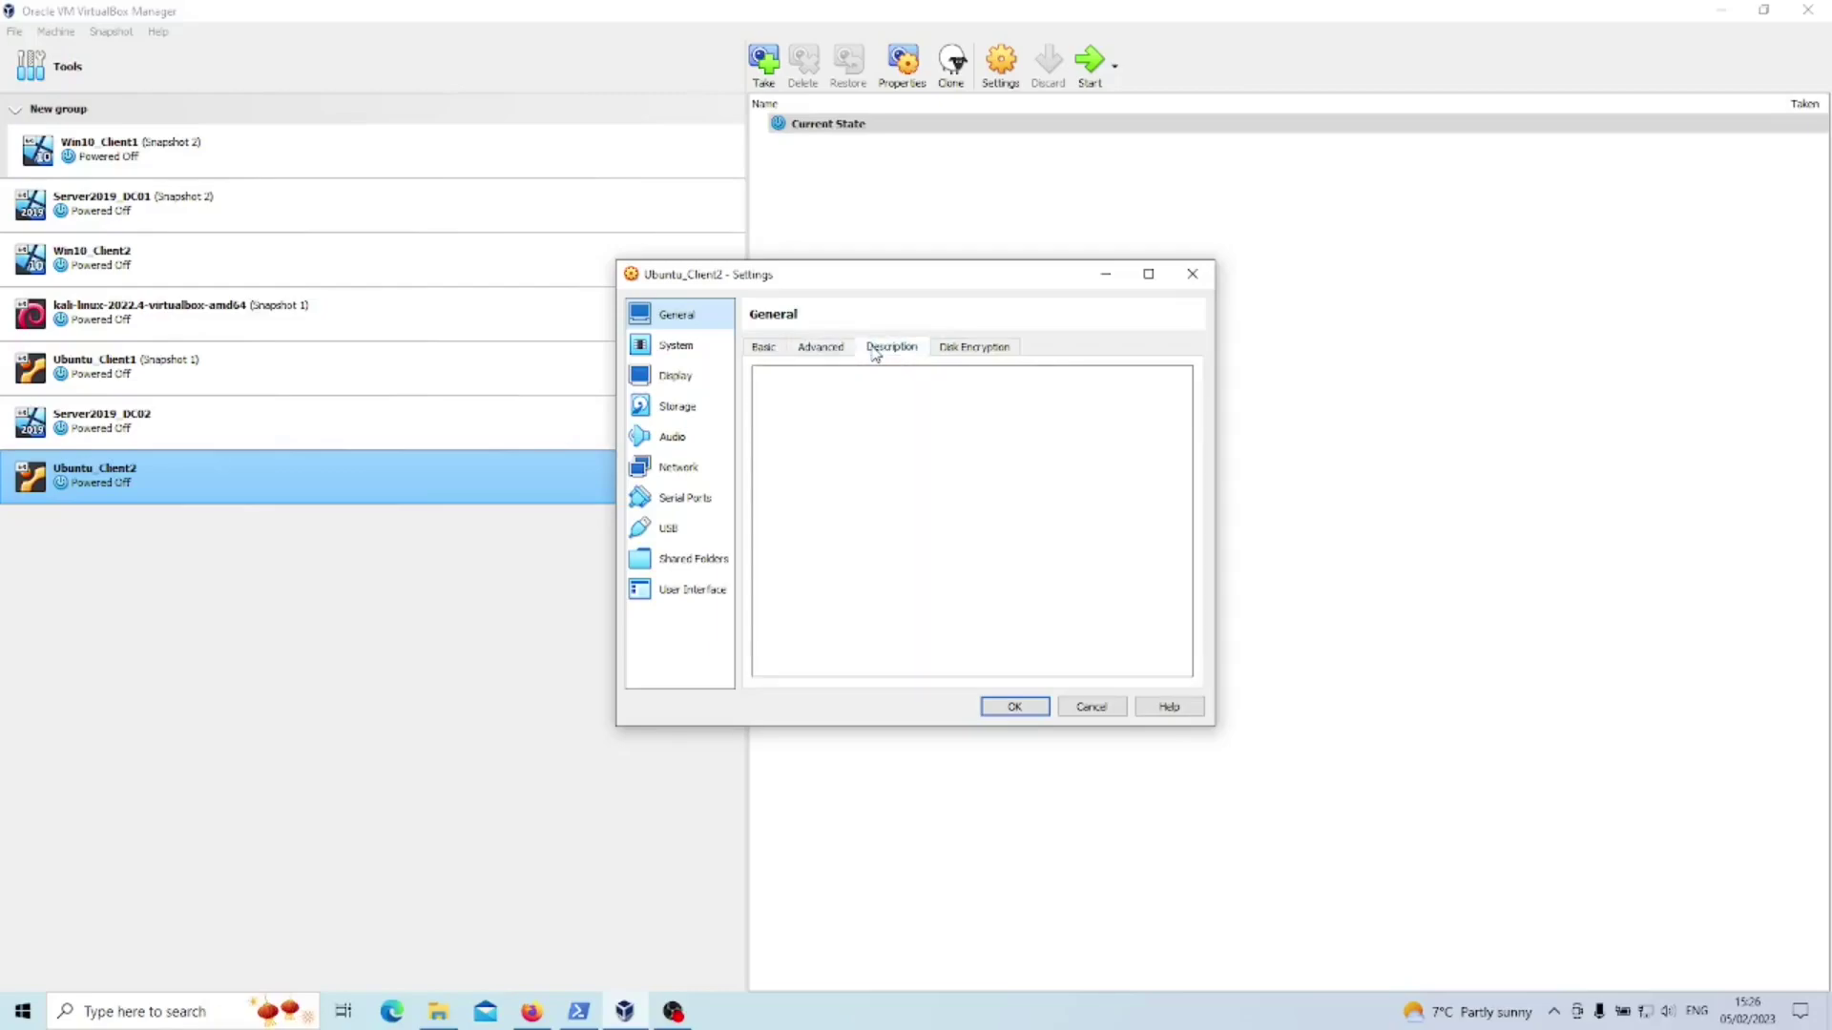
pyautogui.click(706, 350)
pyautogui.click(859, 427)
pyautogui.click(906, 445)
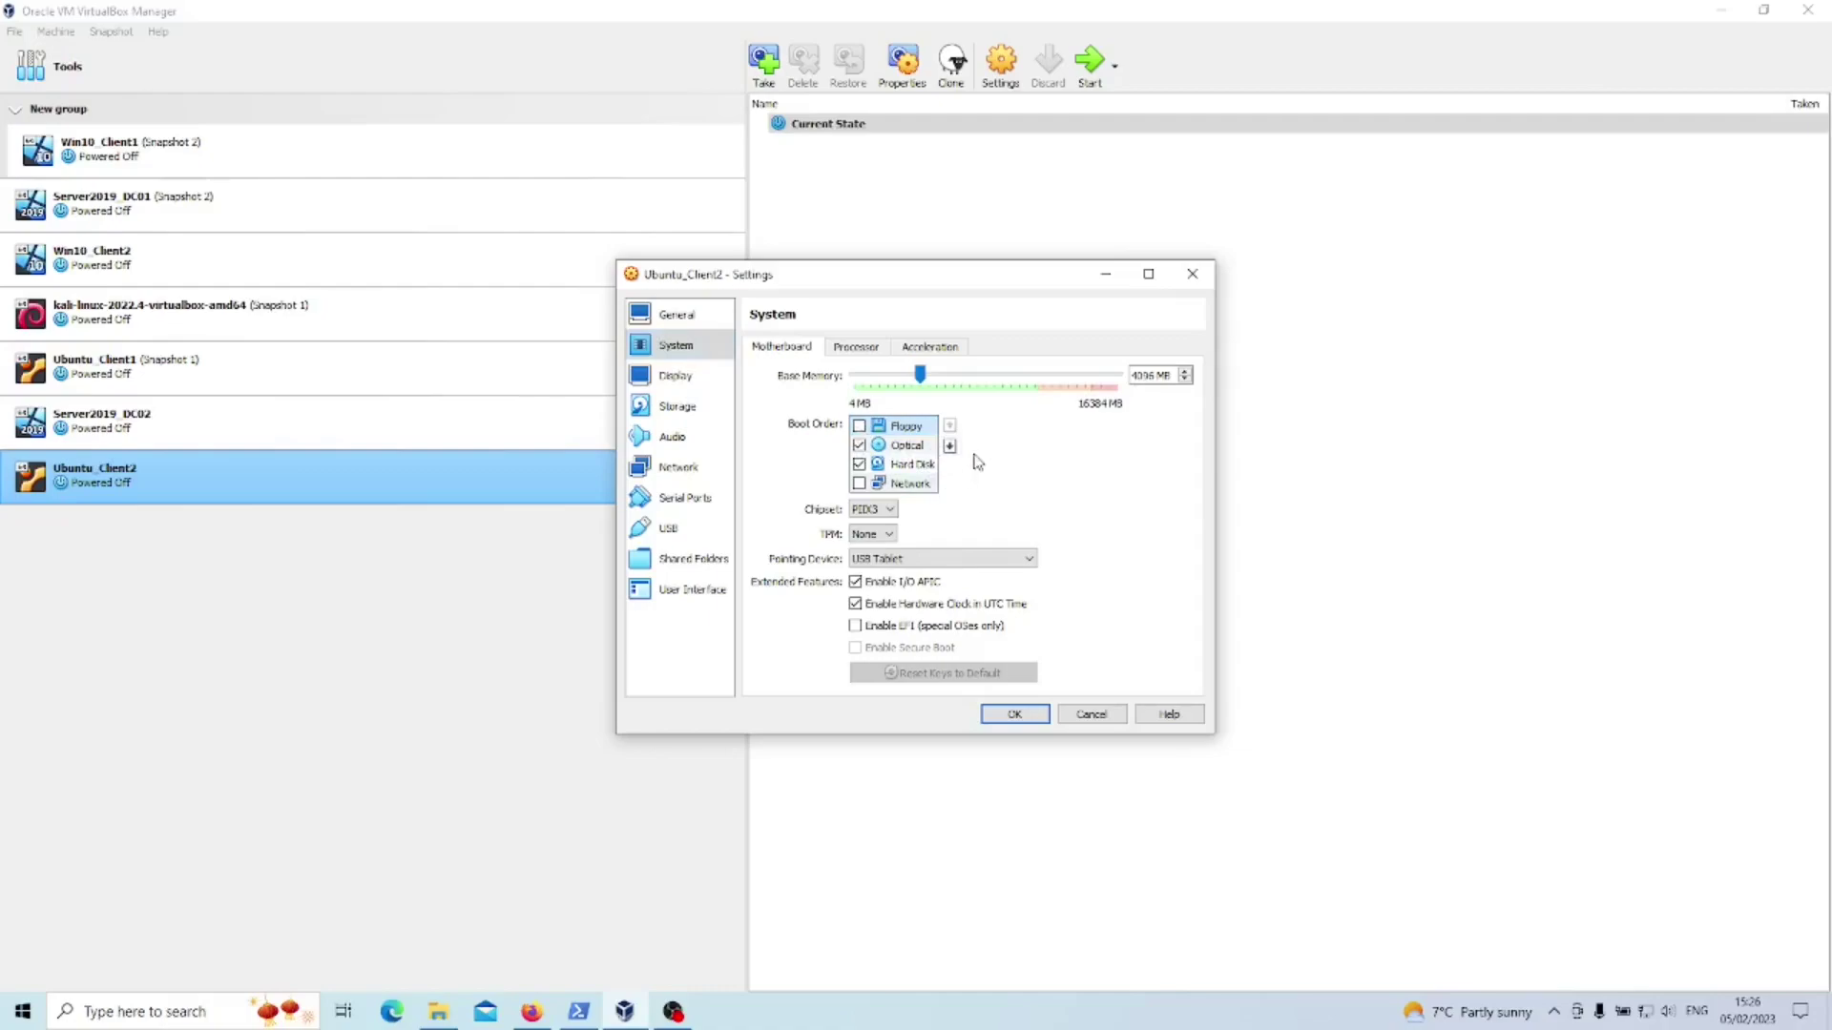
# - Review the Processor, Acceleration and Storage settings, then show the Network page
pyautogui.click(864, 349)
pyautogui.click(918, 351)
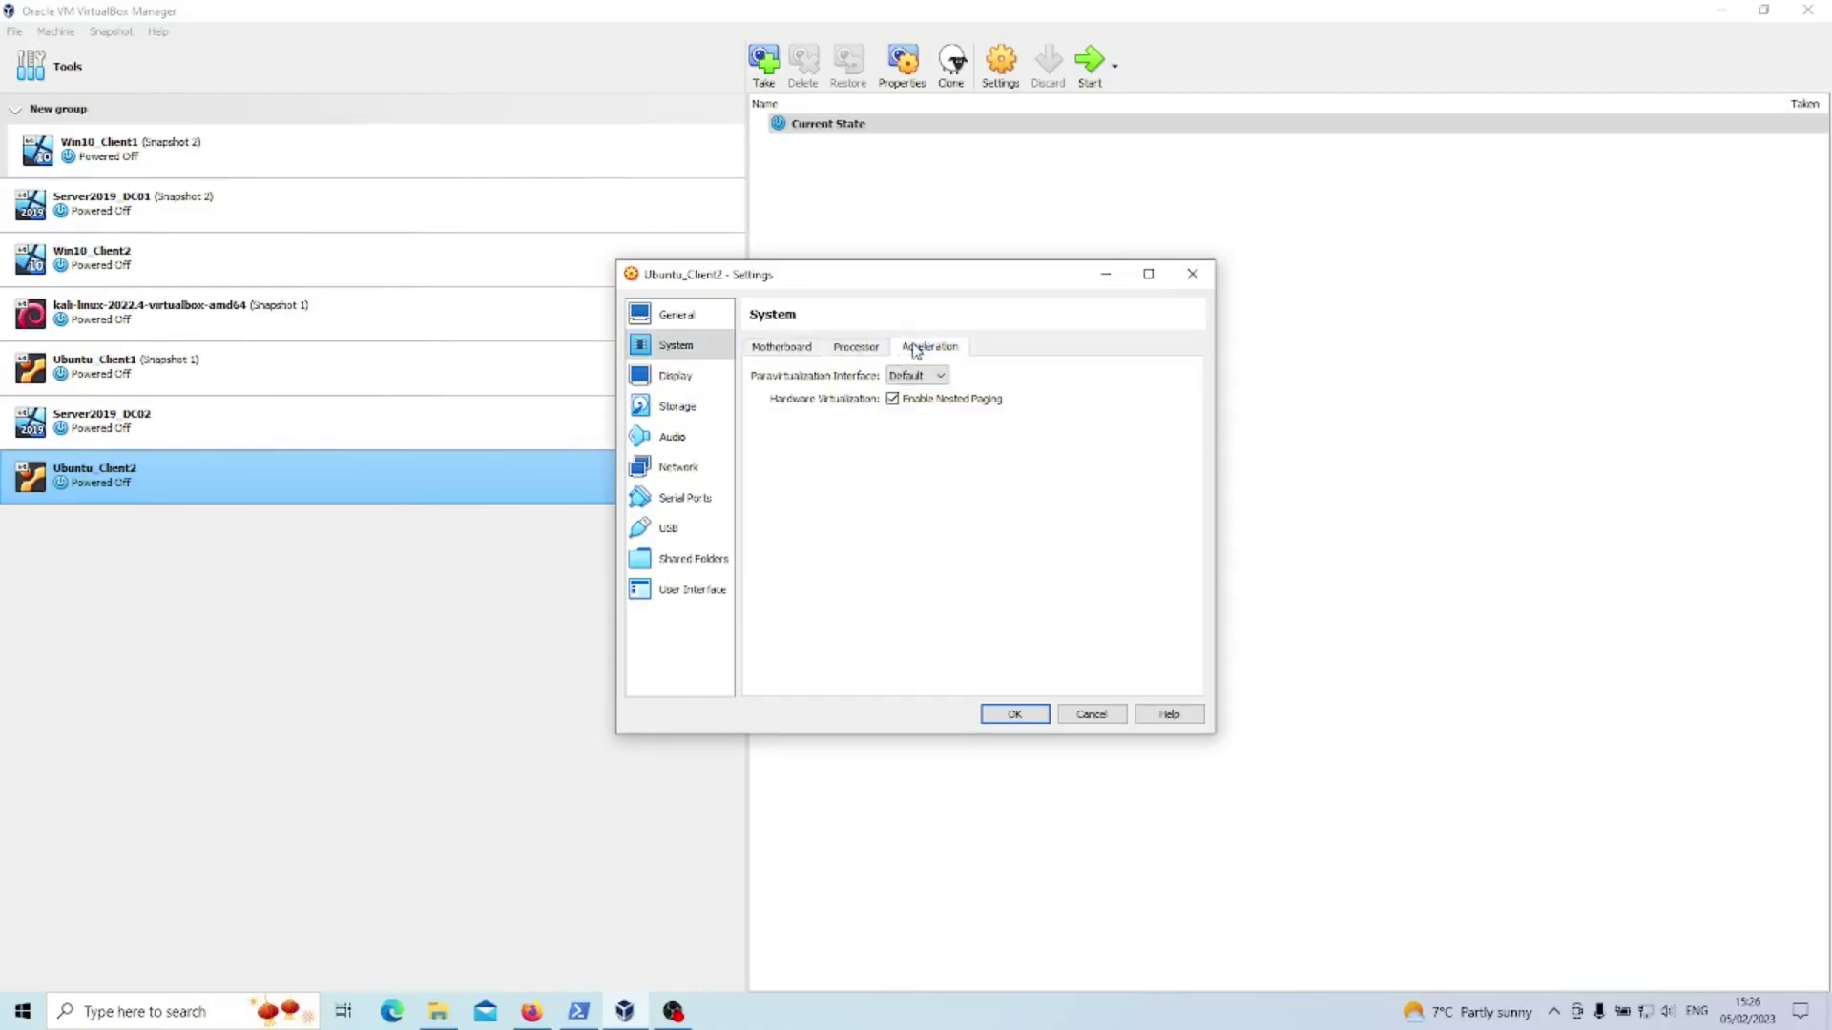
pyautogui.click(801, 353)
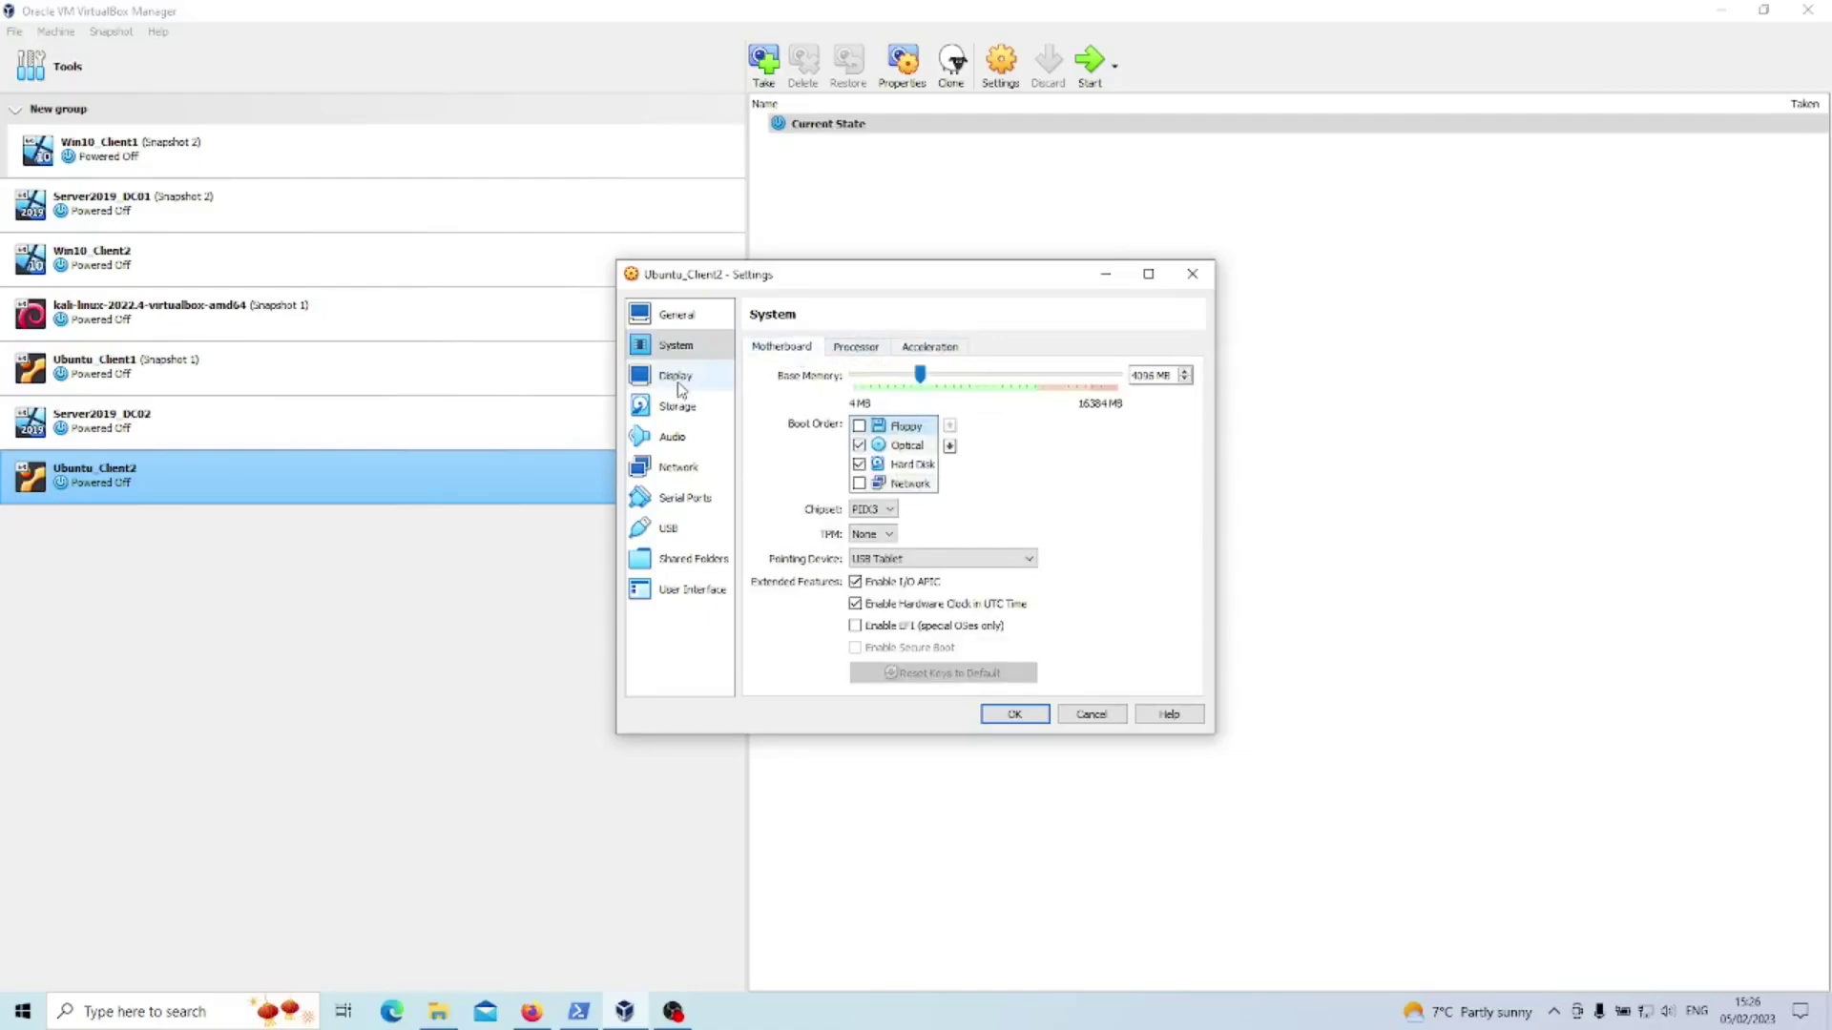
pyautogui.click(678, 407)
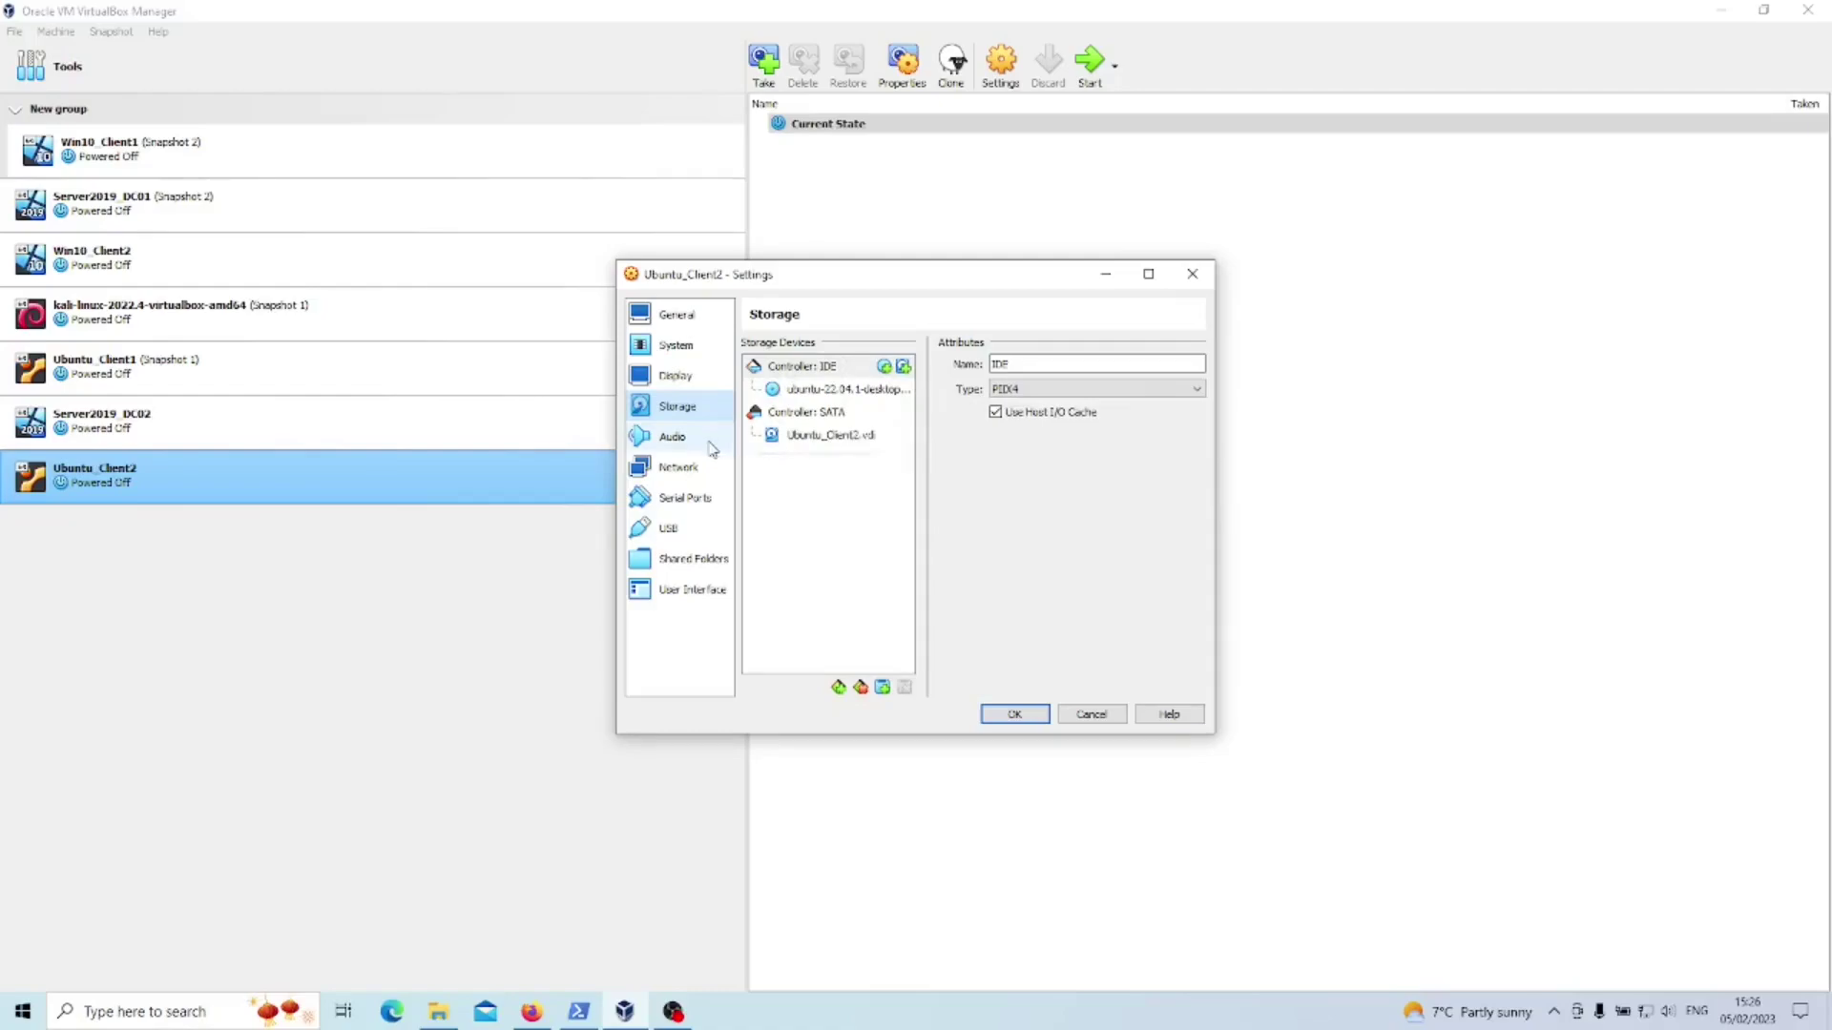
pyautogui.click(685, 467)
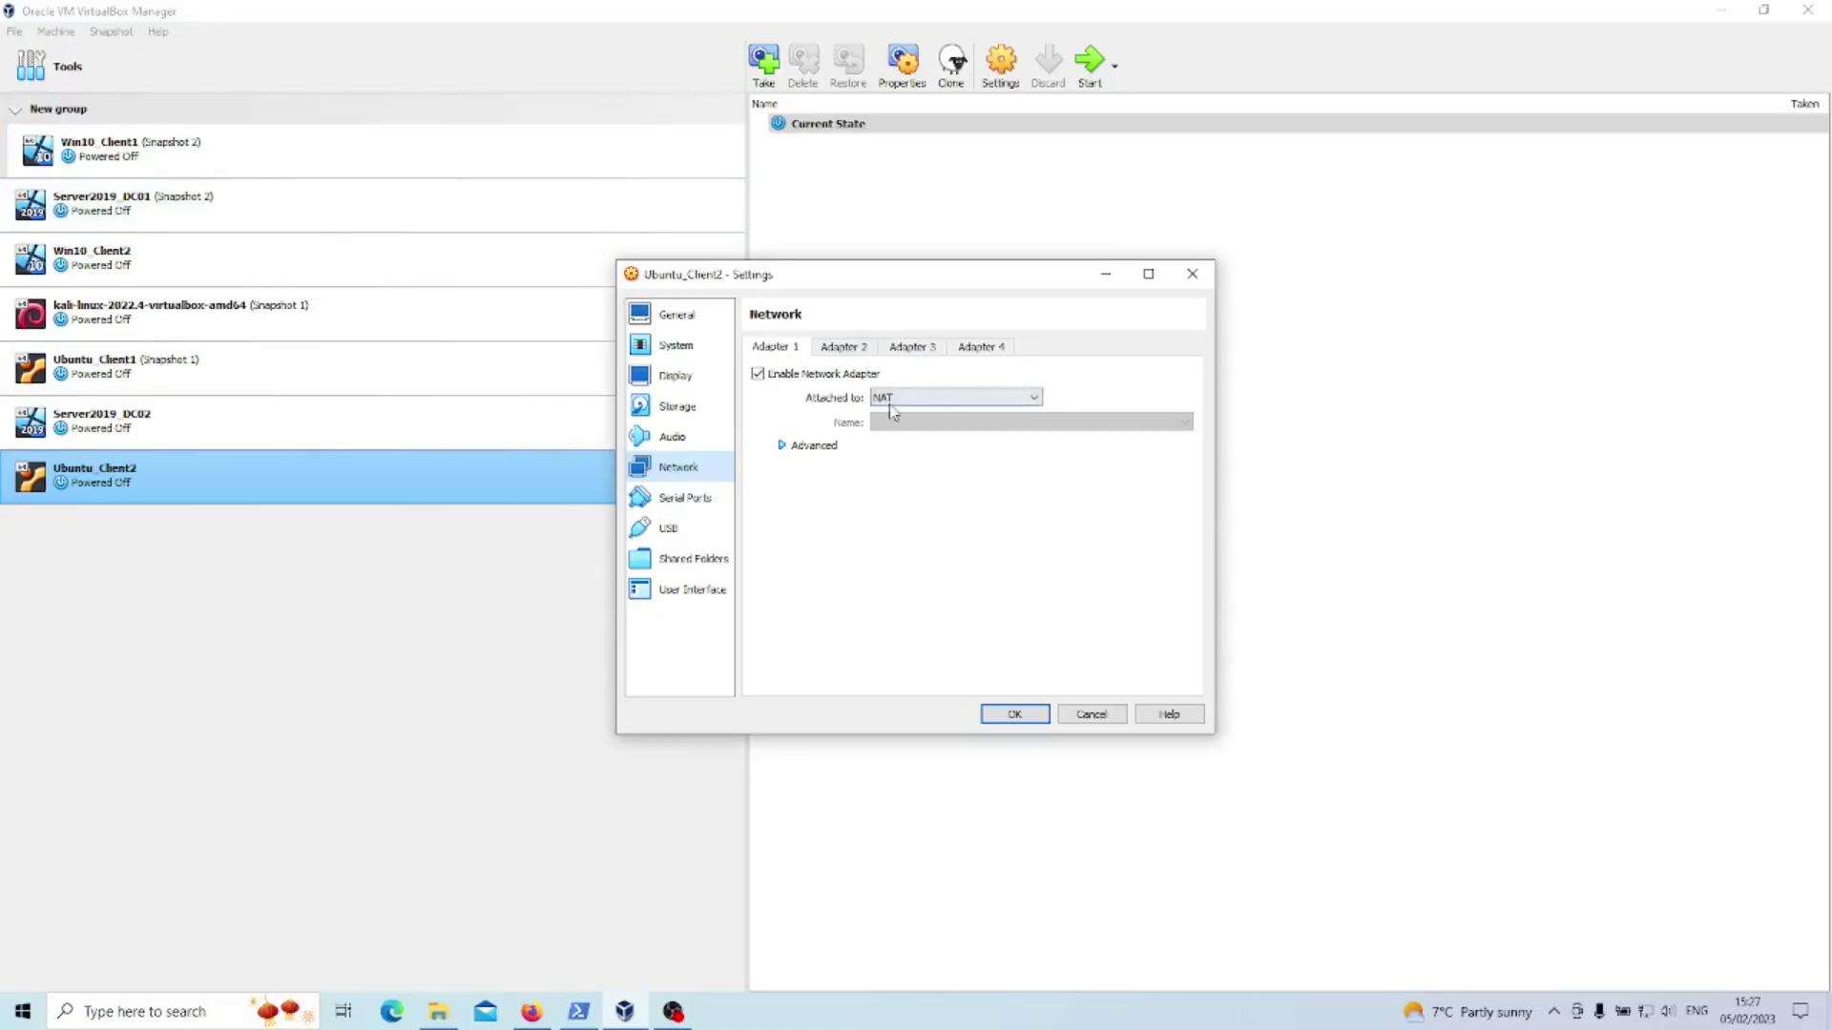
# - Attach Adapter 1 to Internal Network intnet
pyautogui.click(785, 376)
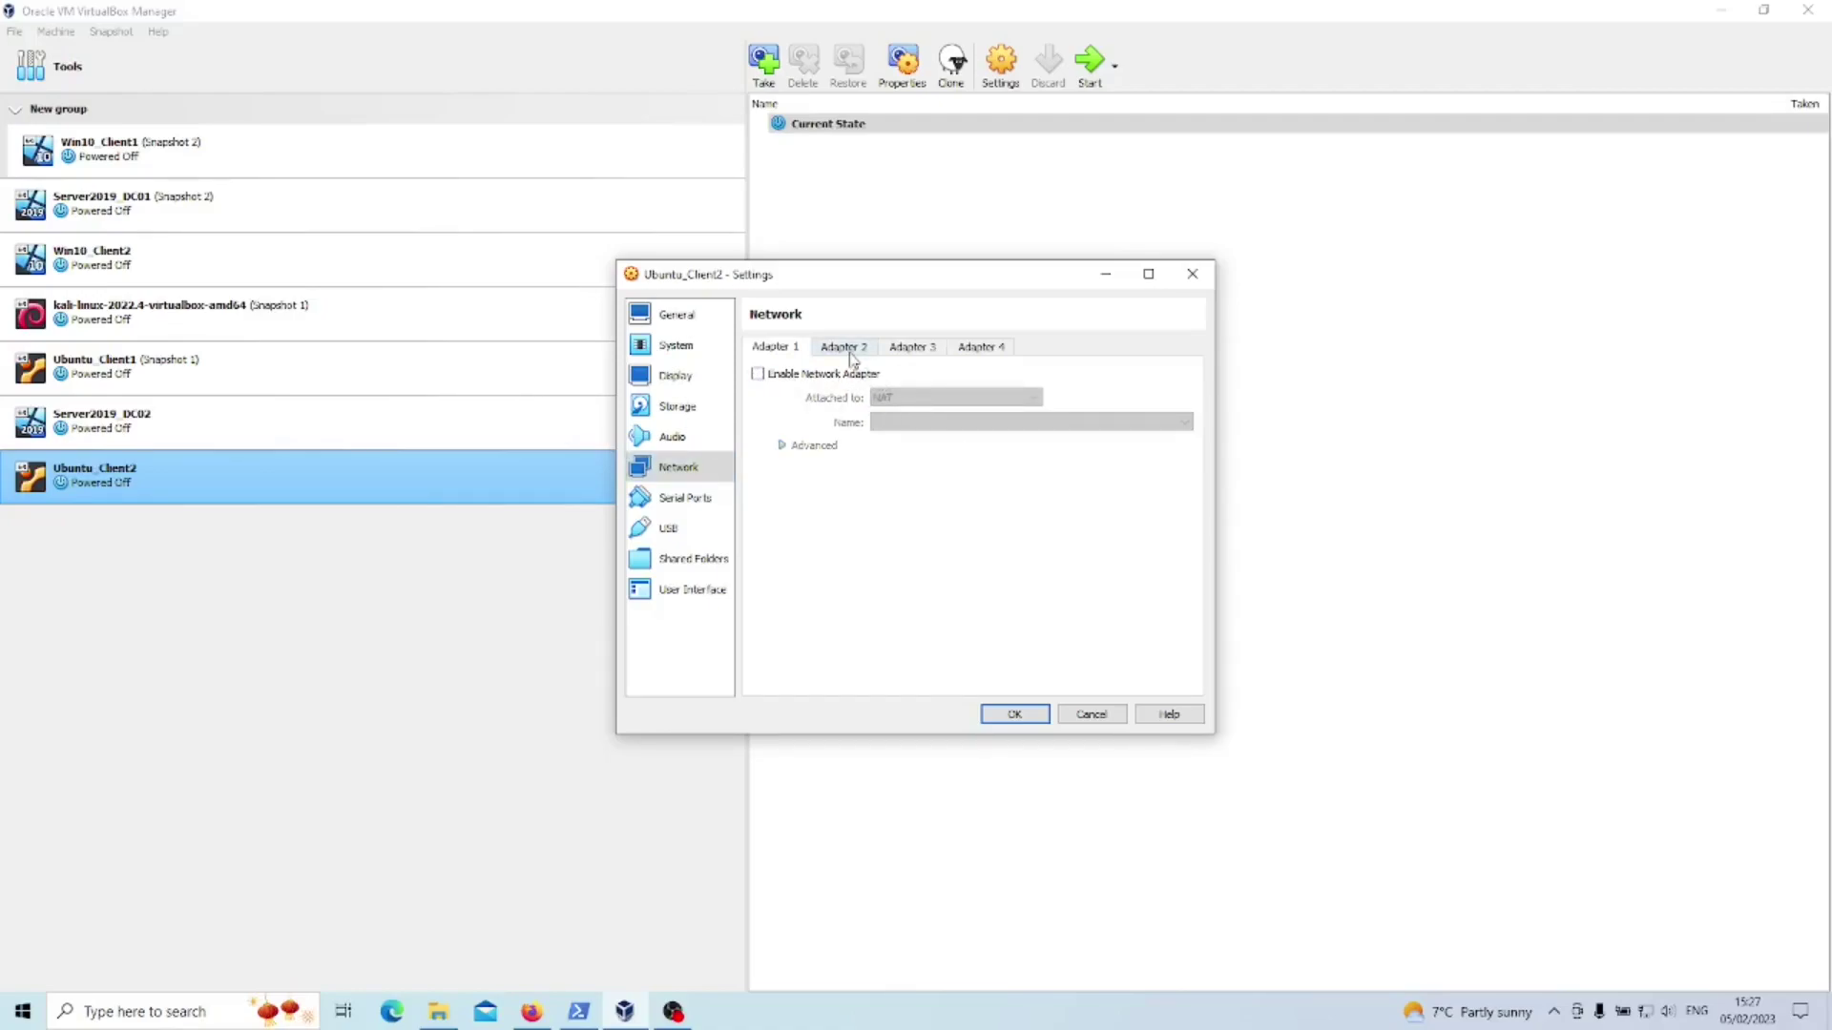
pyautogui.click(830, 374)
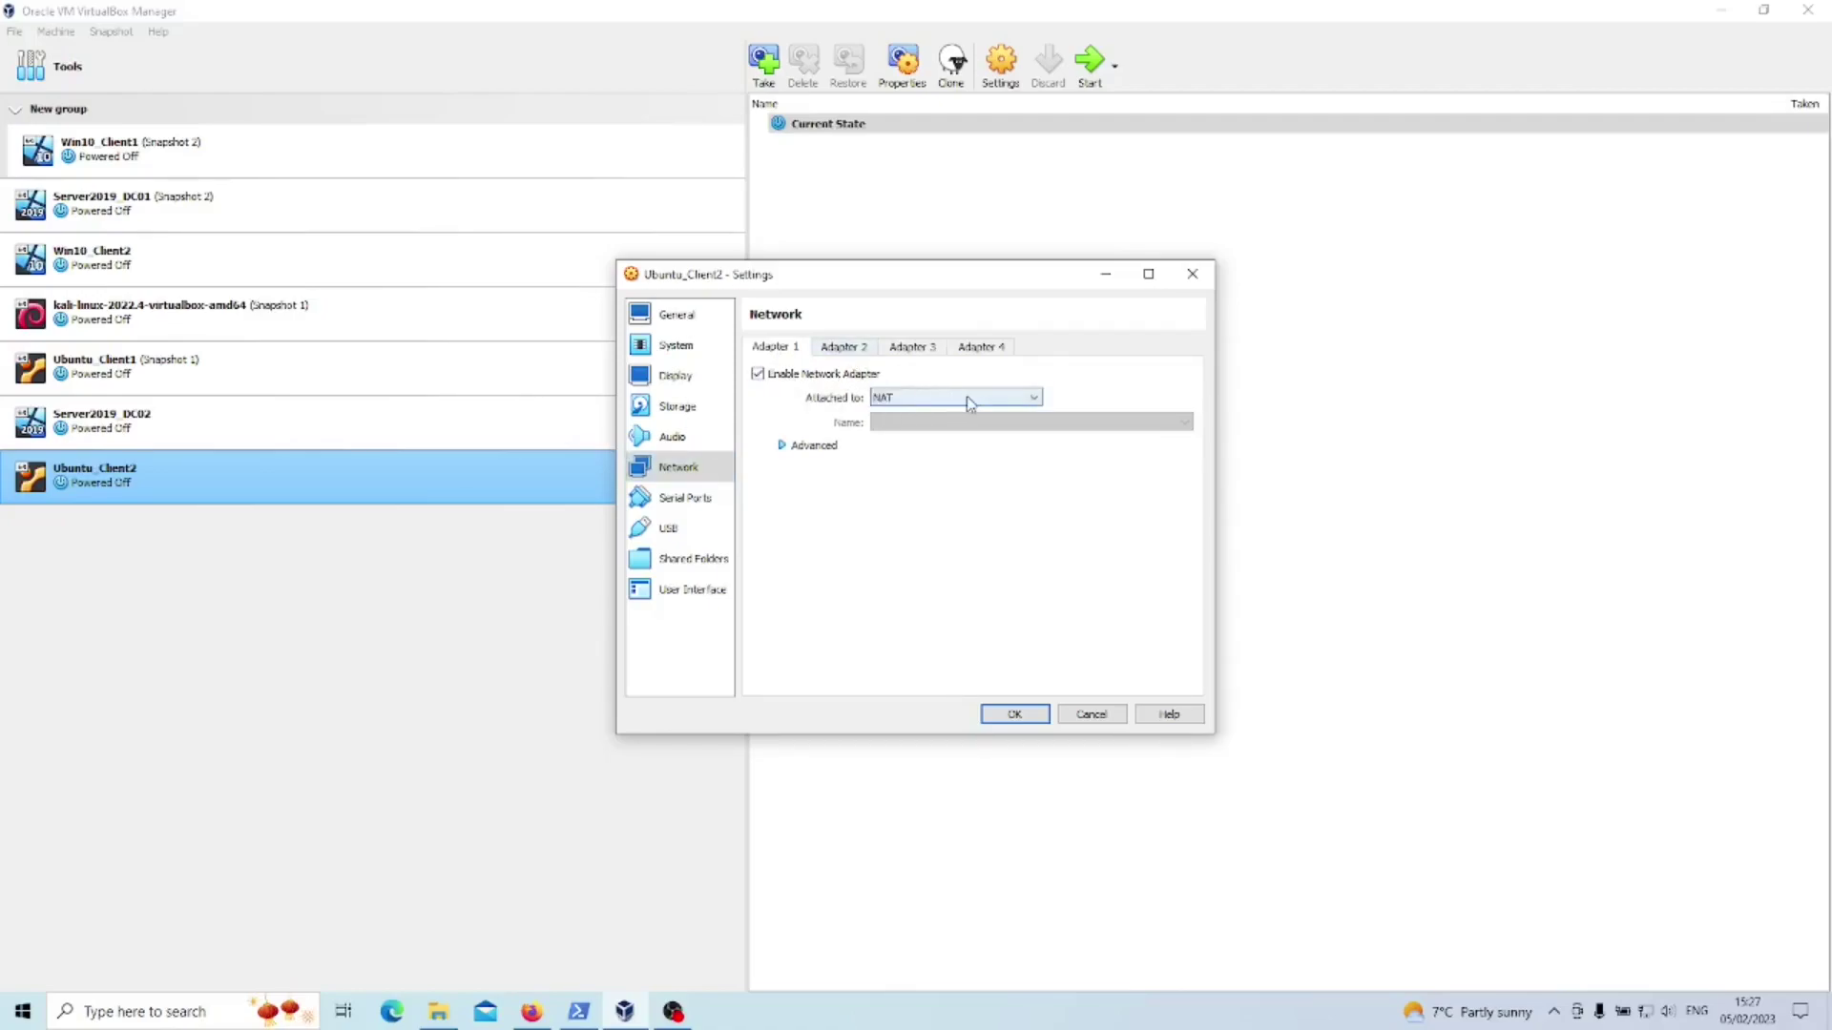
pyautogui.click(965, 397)
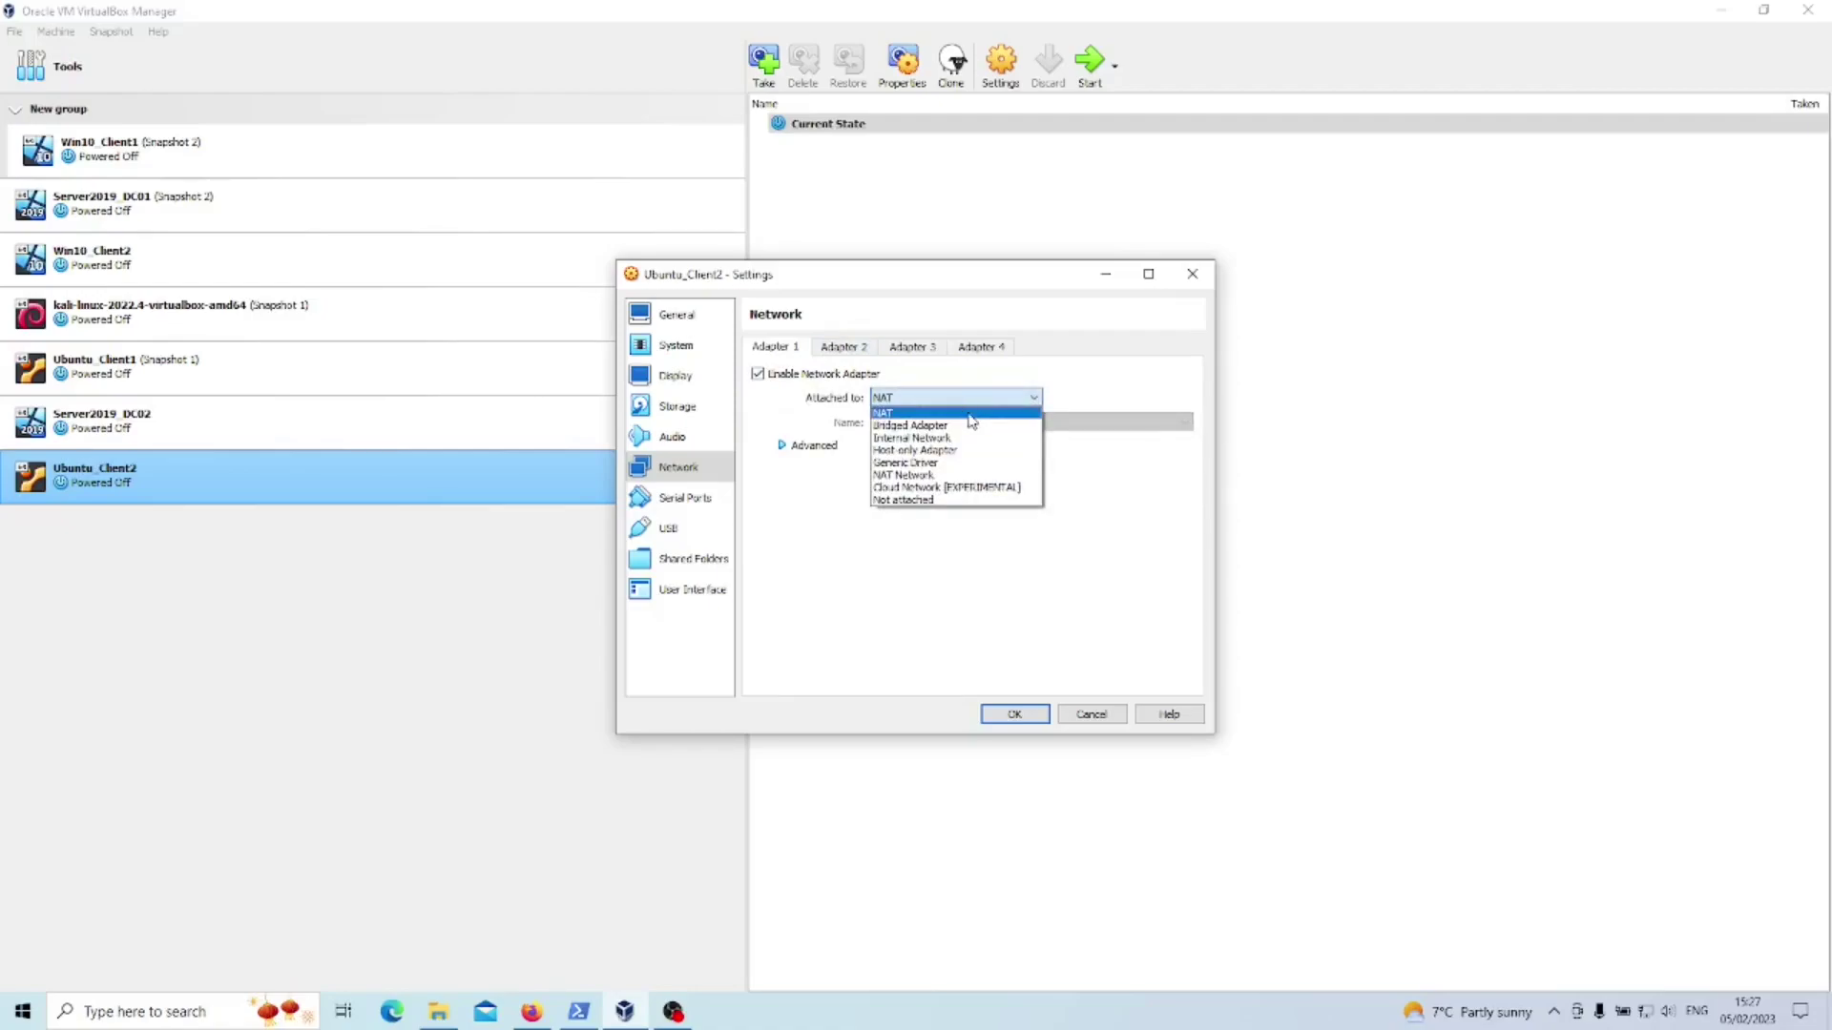
pyautogui.click(973, 438)
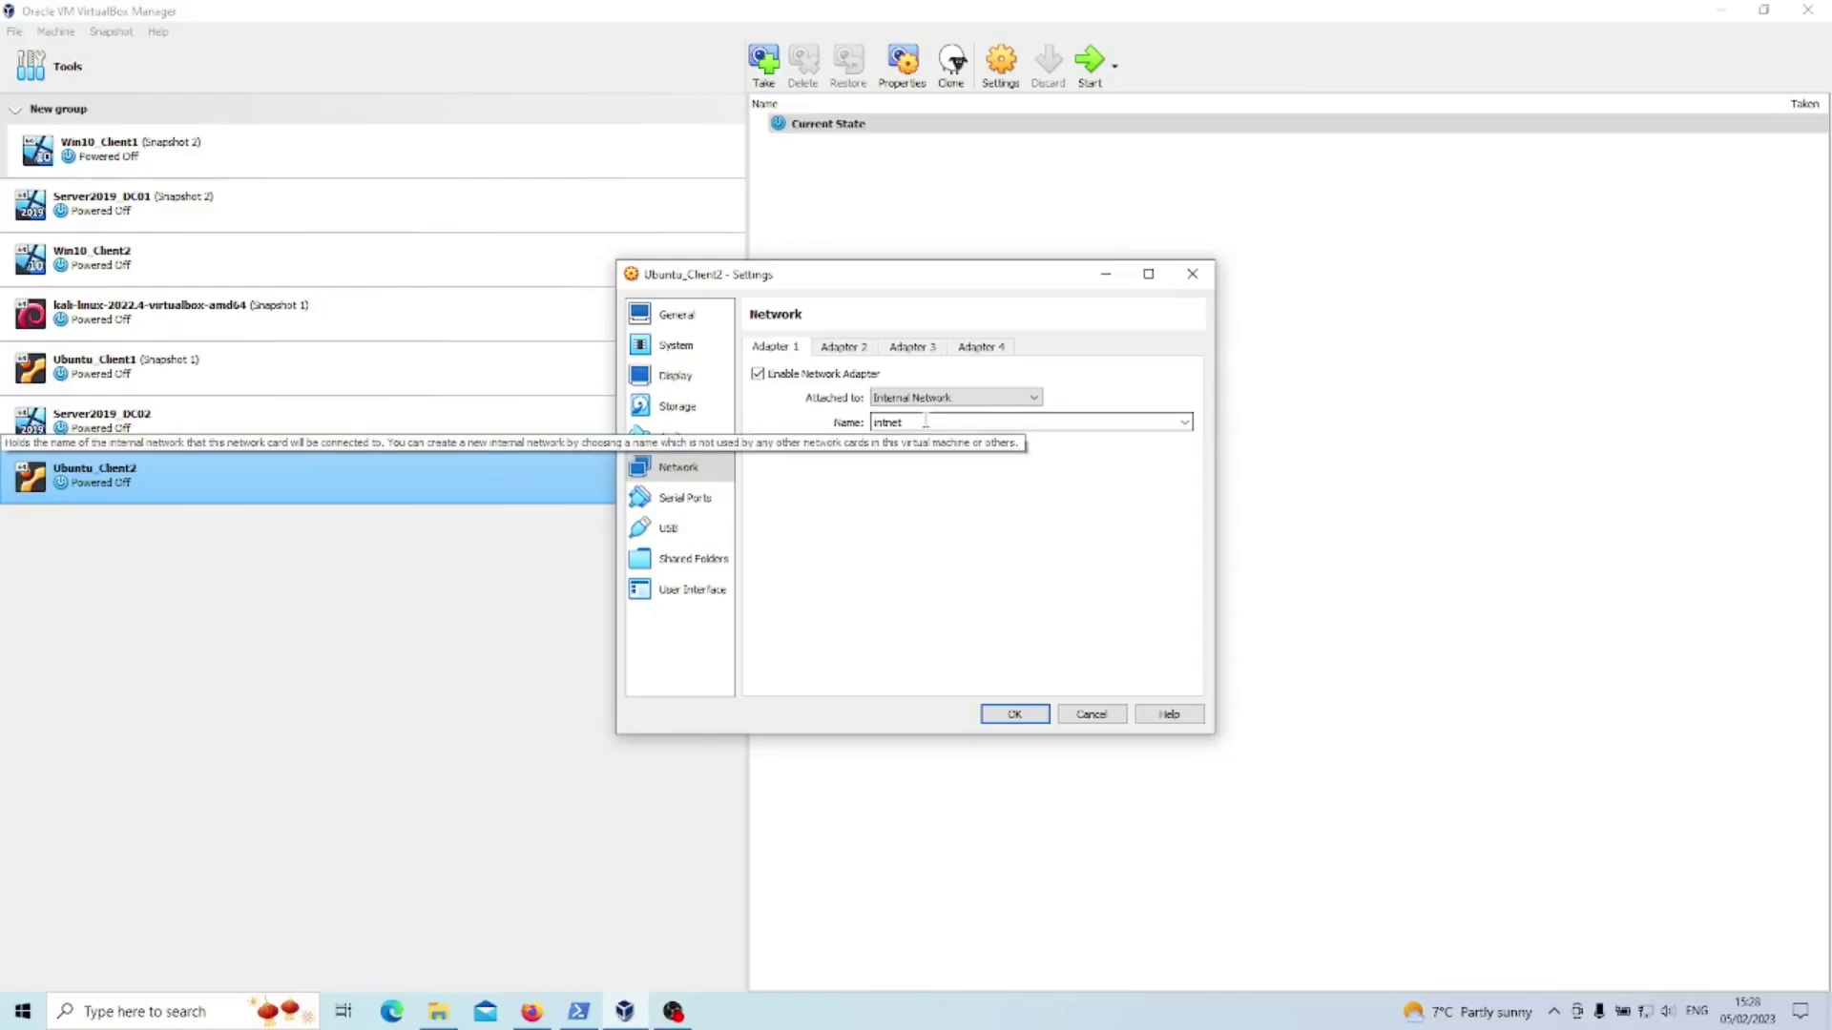
# - Check Adapters 2–4, then save the network settings with OK
pyautogui.click(843, 347)
pyautogui.click(930, 350)
pyautogui.click(983, 349)
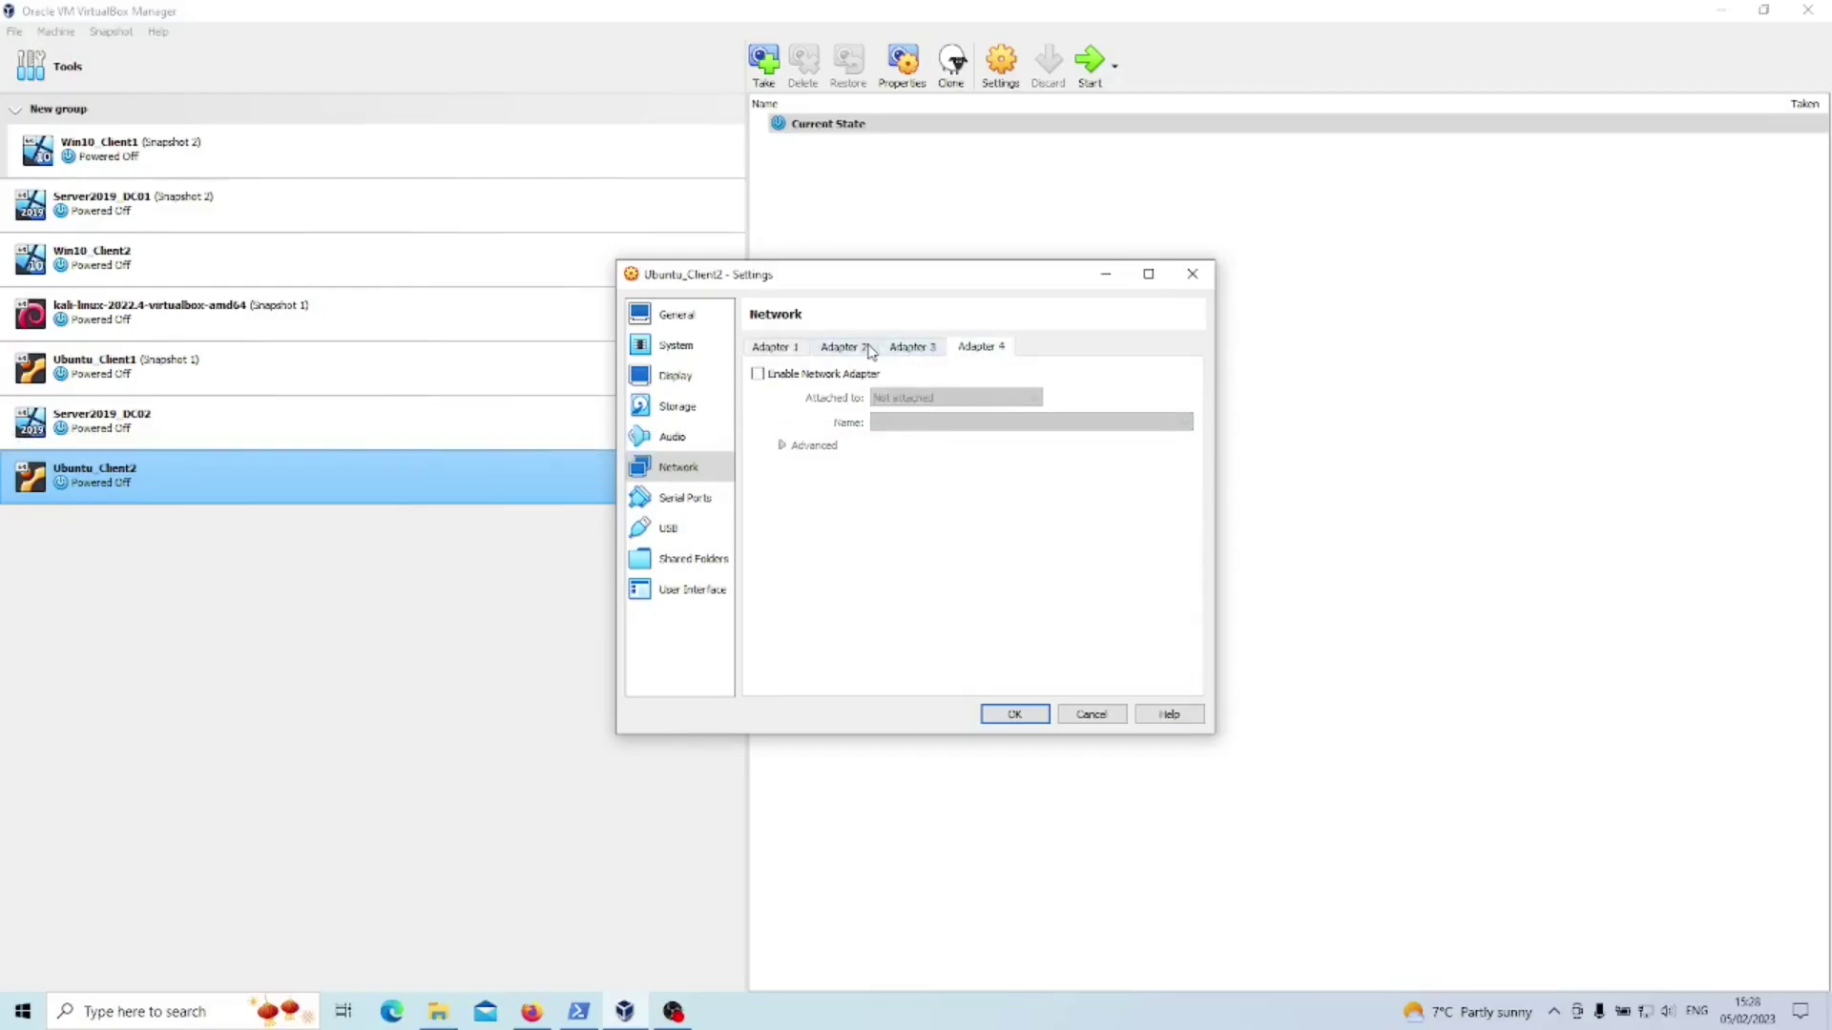
pyautogui.click(783, 351)
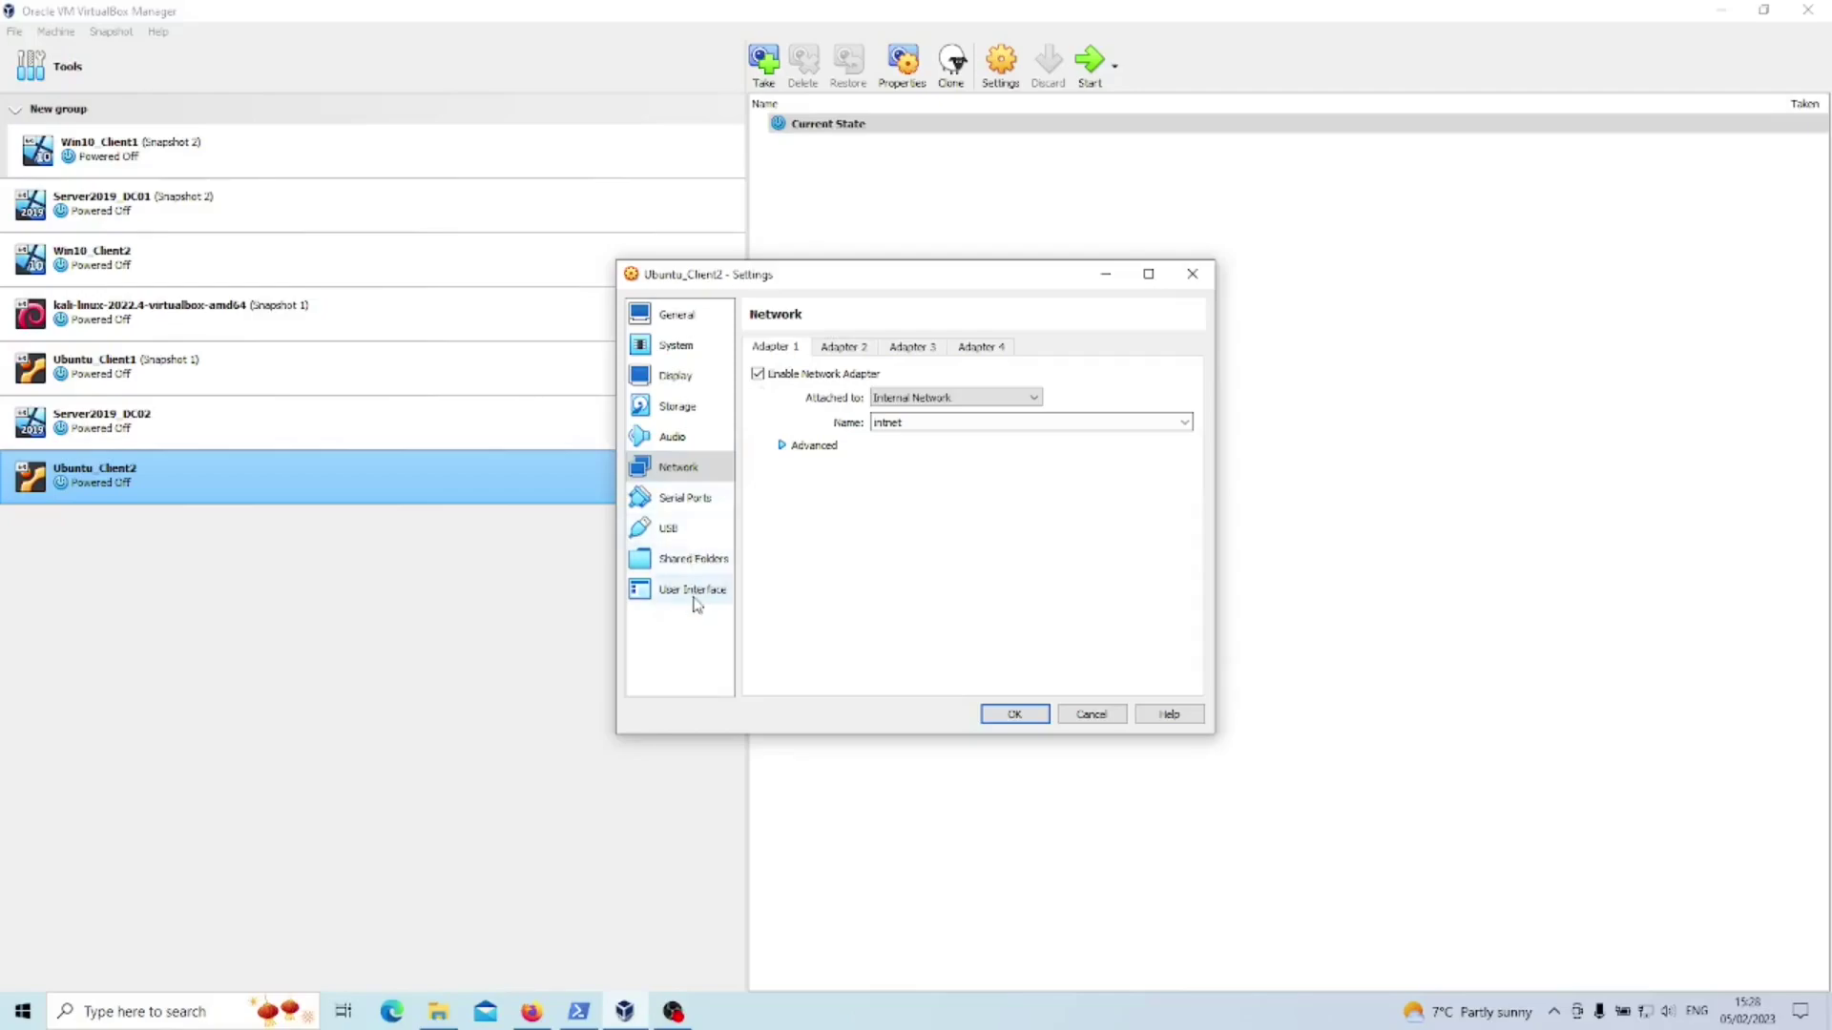
pyautogui.click(1013, 716)
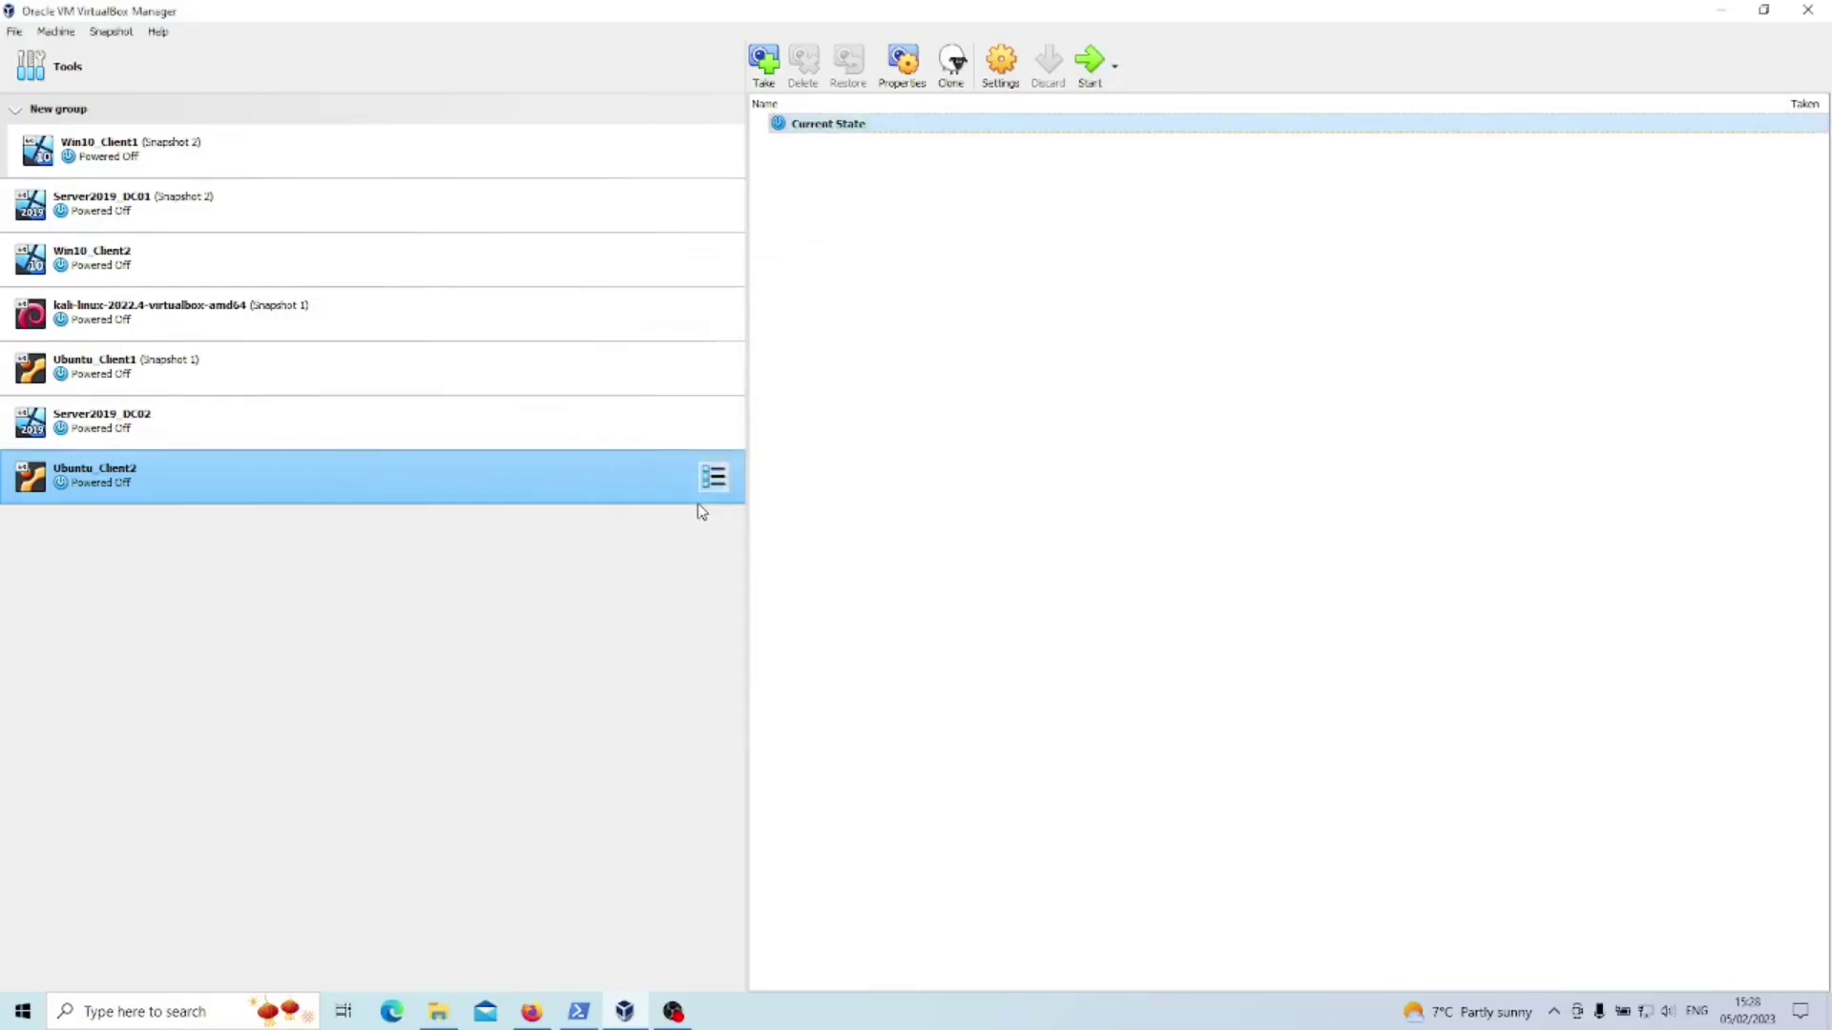
# - Power on Ubuntu_Client2, then start the Server2019_DC01 virtual machine
pyautogui.click(1090, 84)
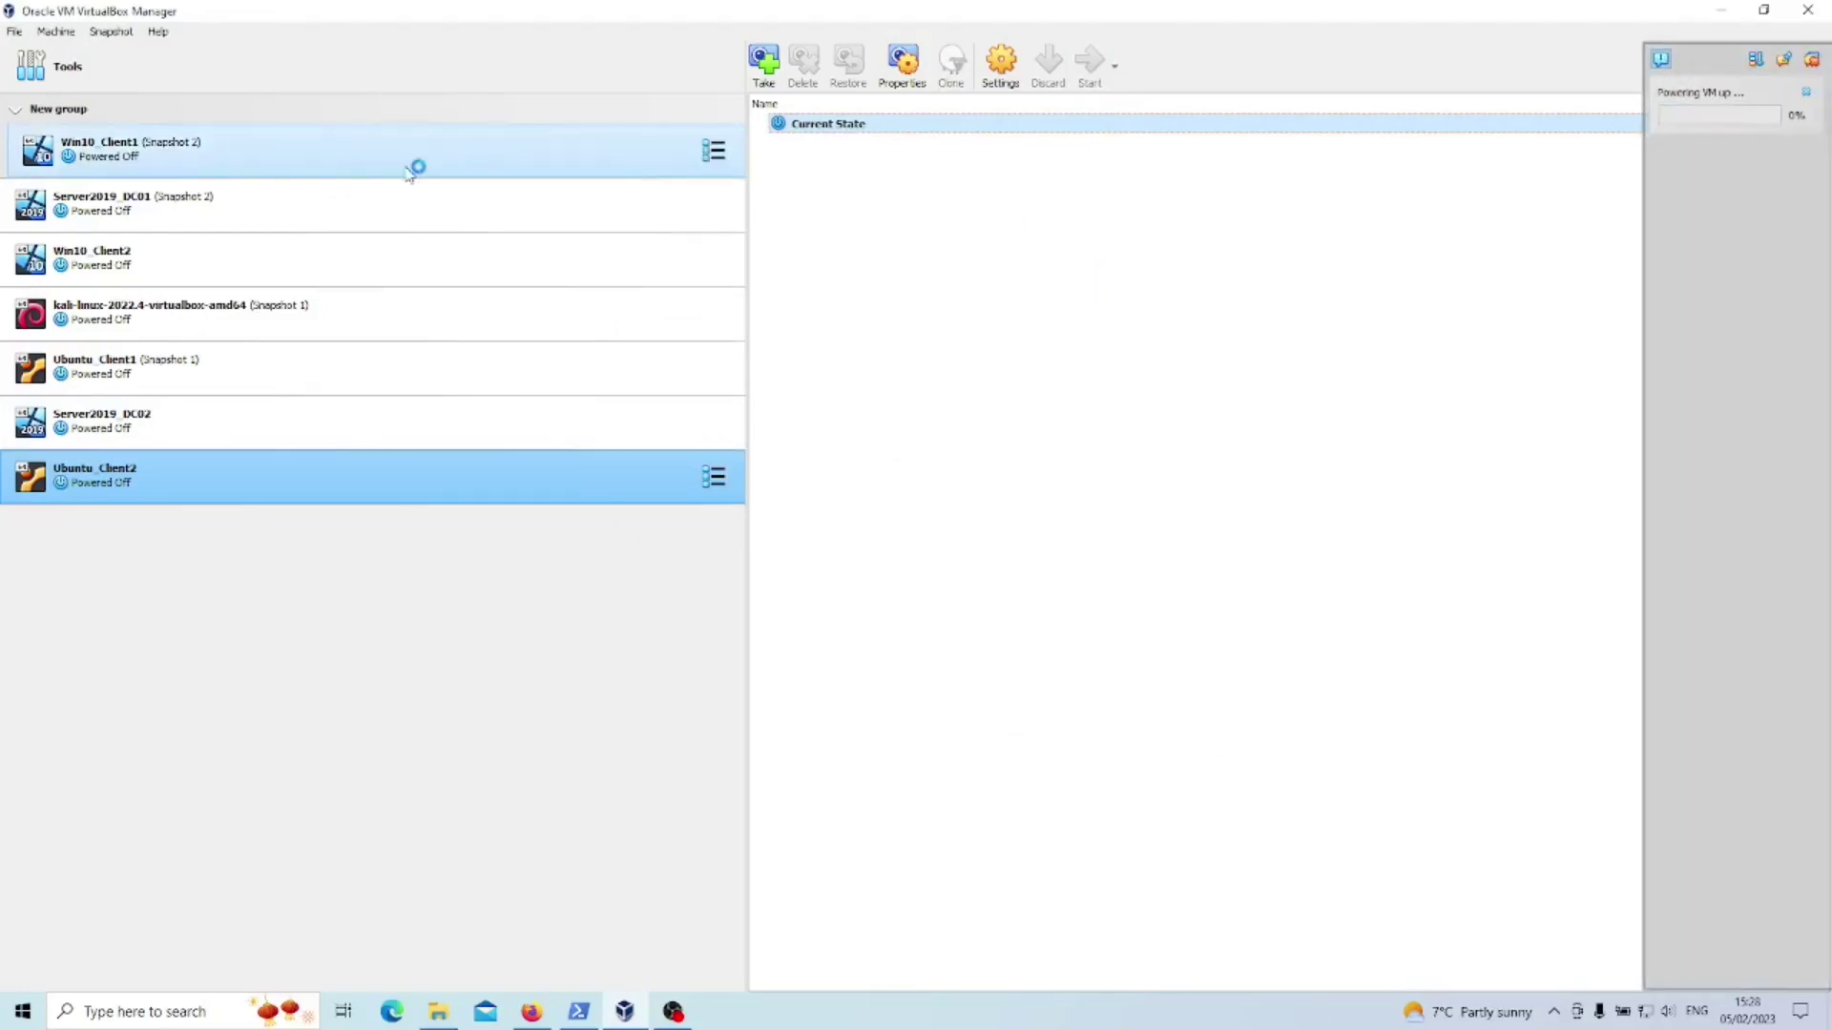
pyautogui.click(246, 210)
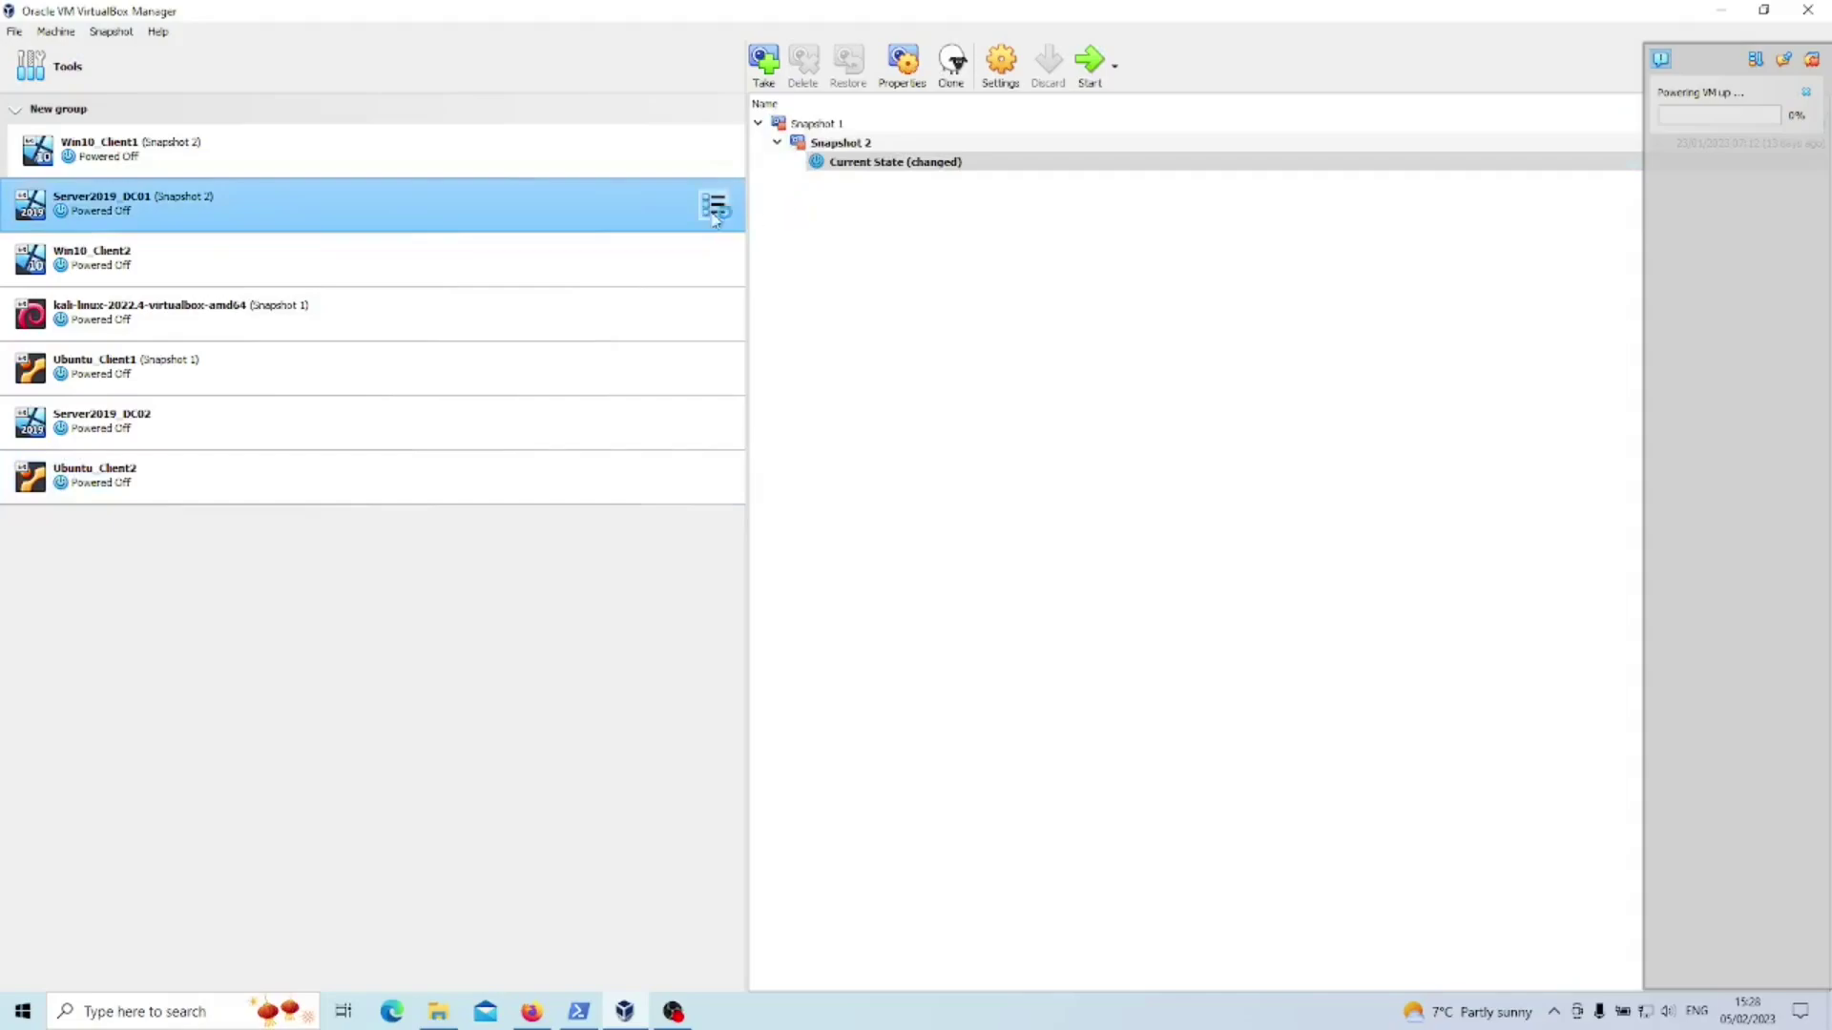
pyautogui.click(1091, 79)
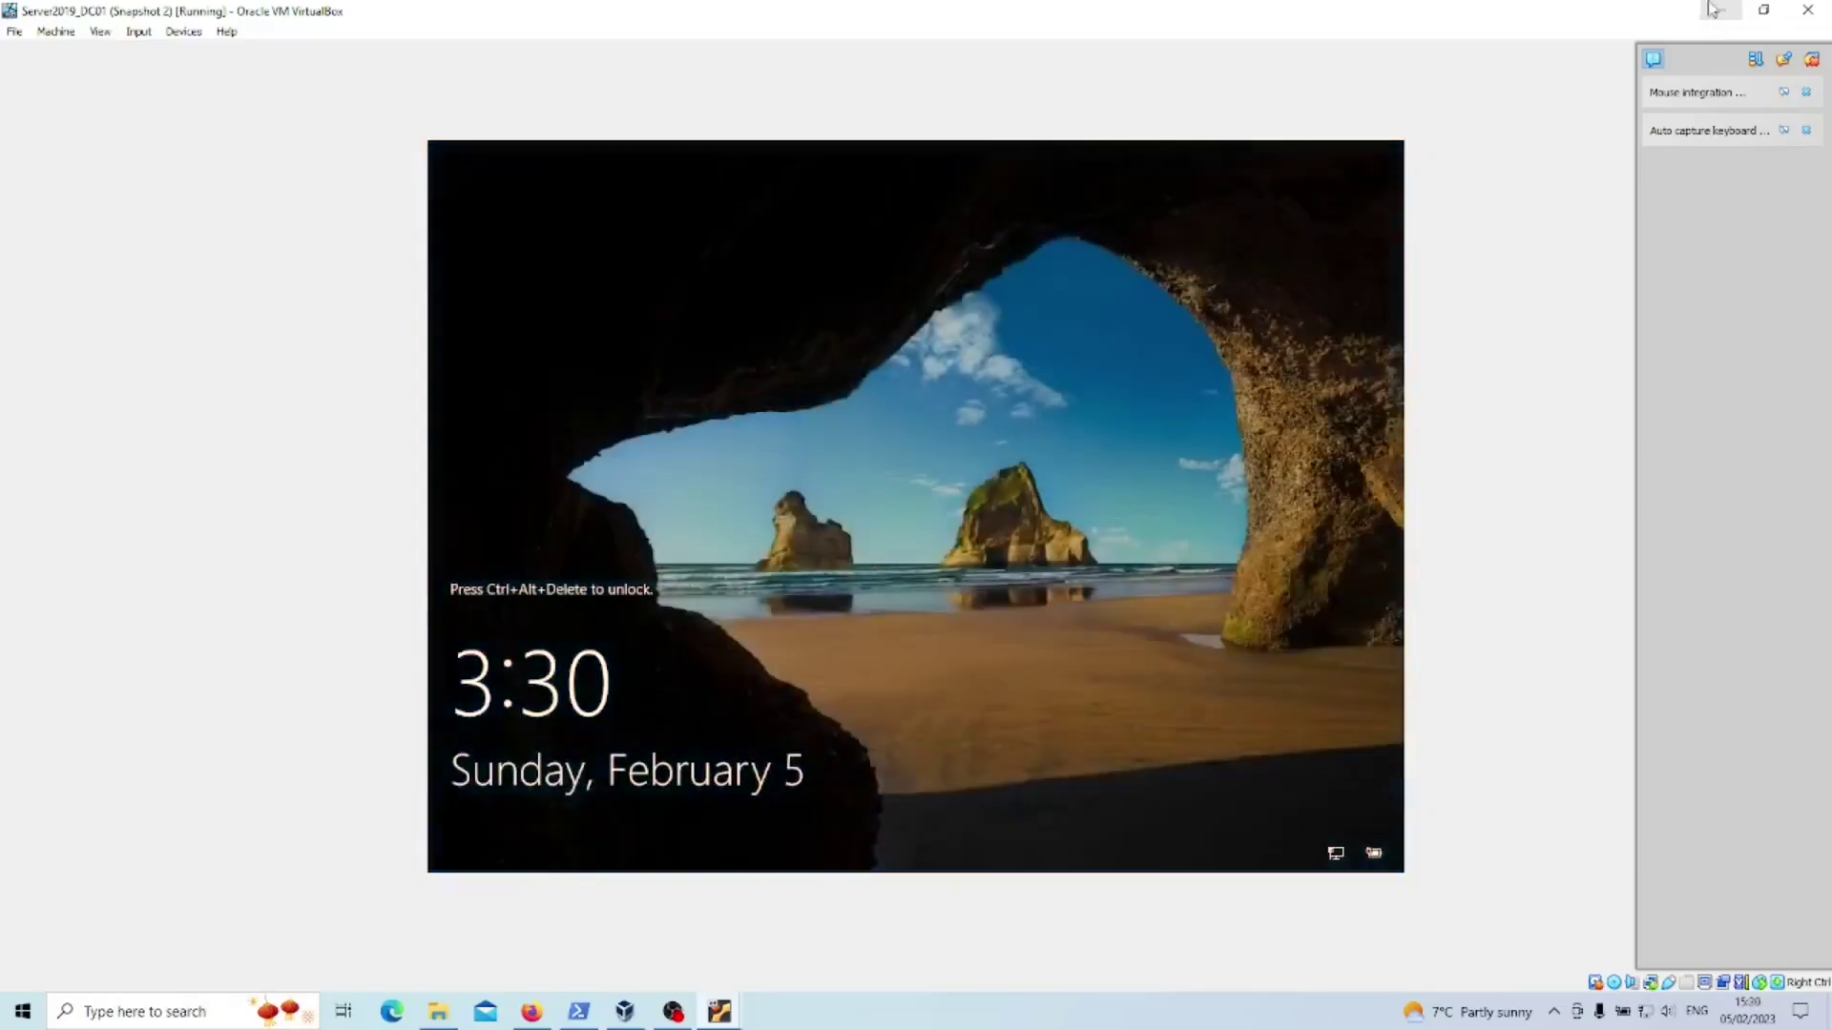
# - Send Ctrl+Alt+Del to Server2019_DC01, sign in with the administrator password, and minimize its window
pyautogui.click(138, 32)
pyautogui.moveTo(191, 54)
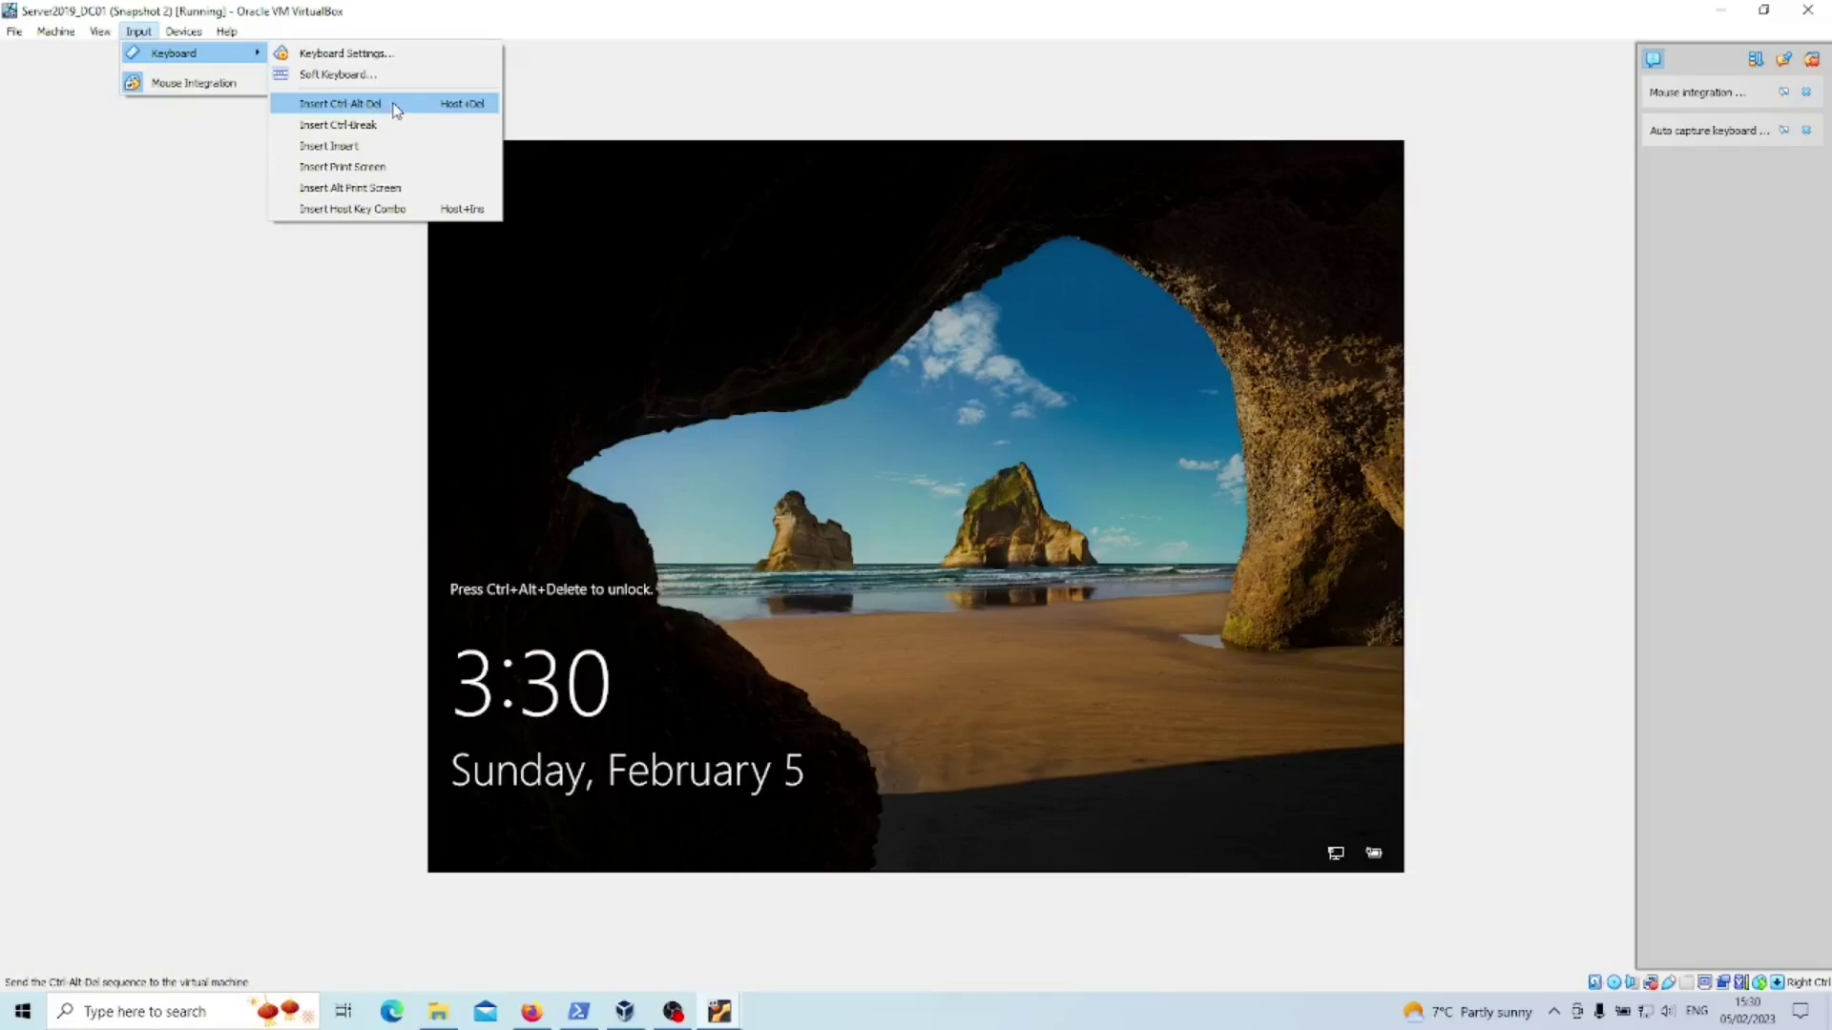
pyautogui.click(396, 111)
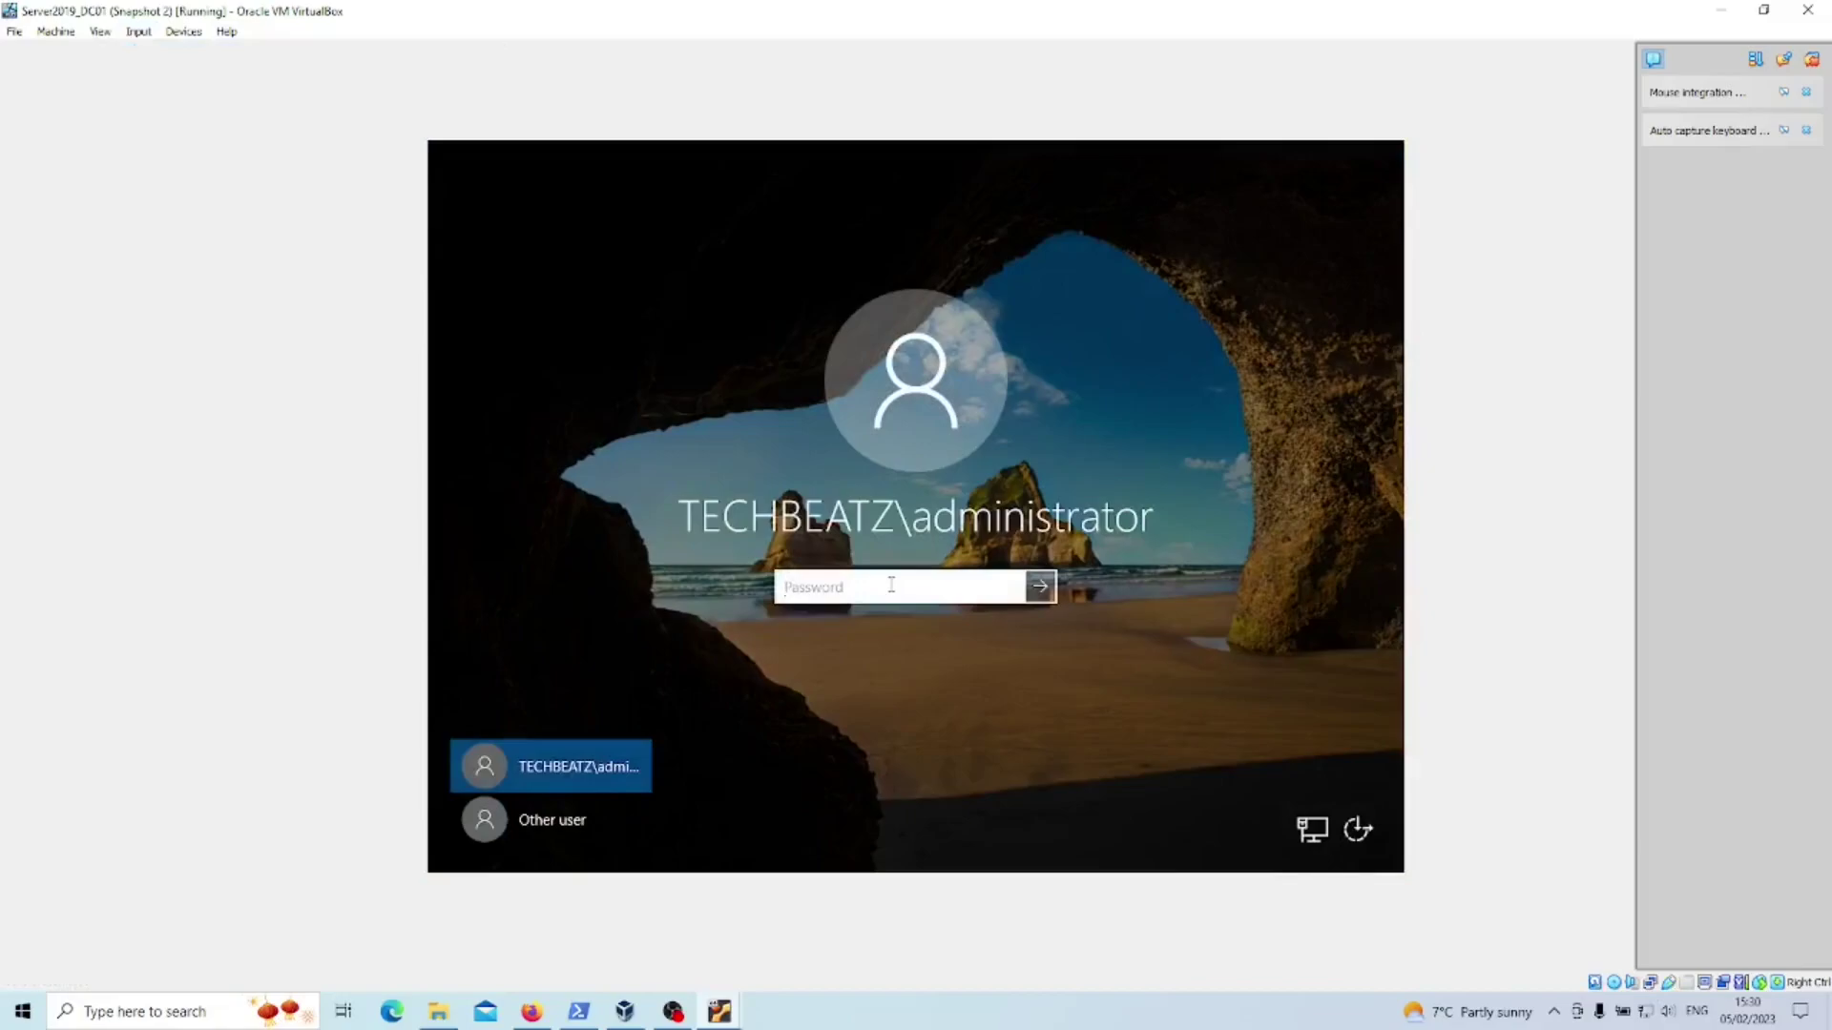
pyautogui.write('************')
pyautogui.press('Return')
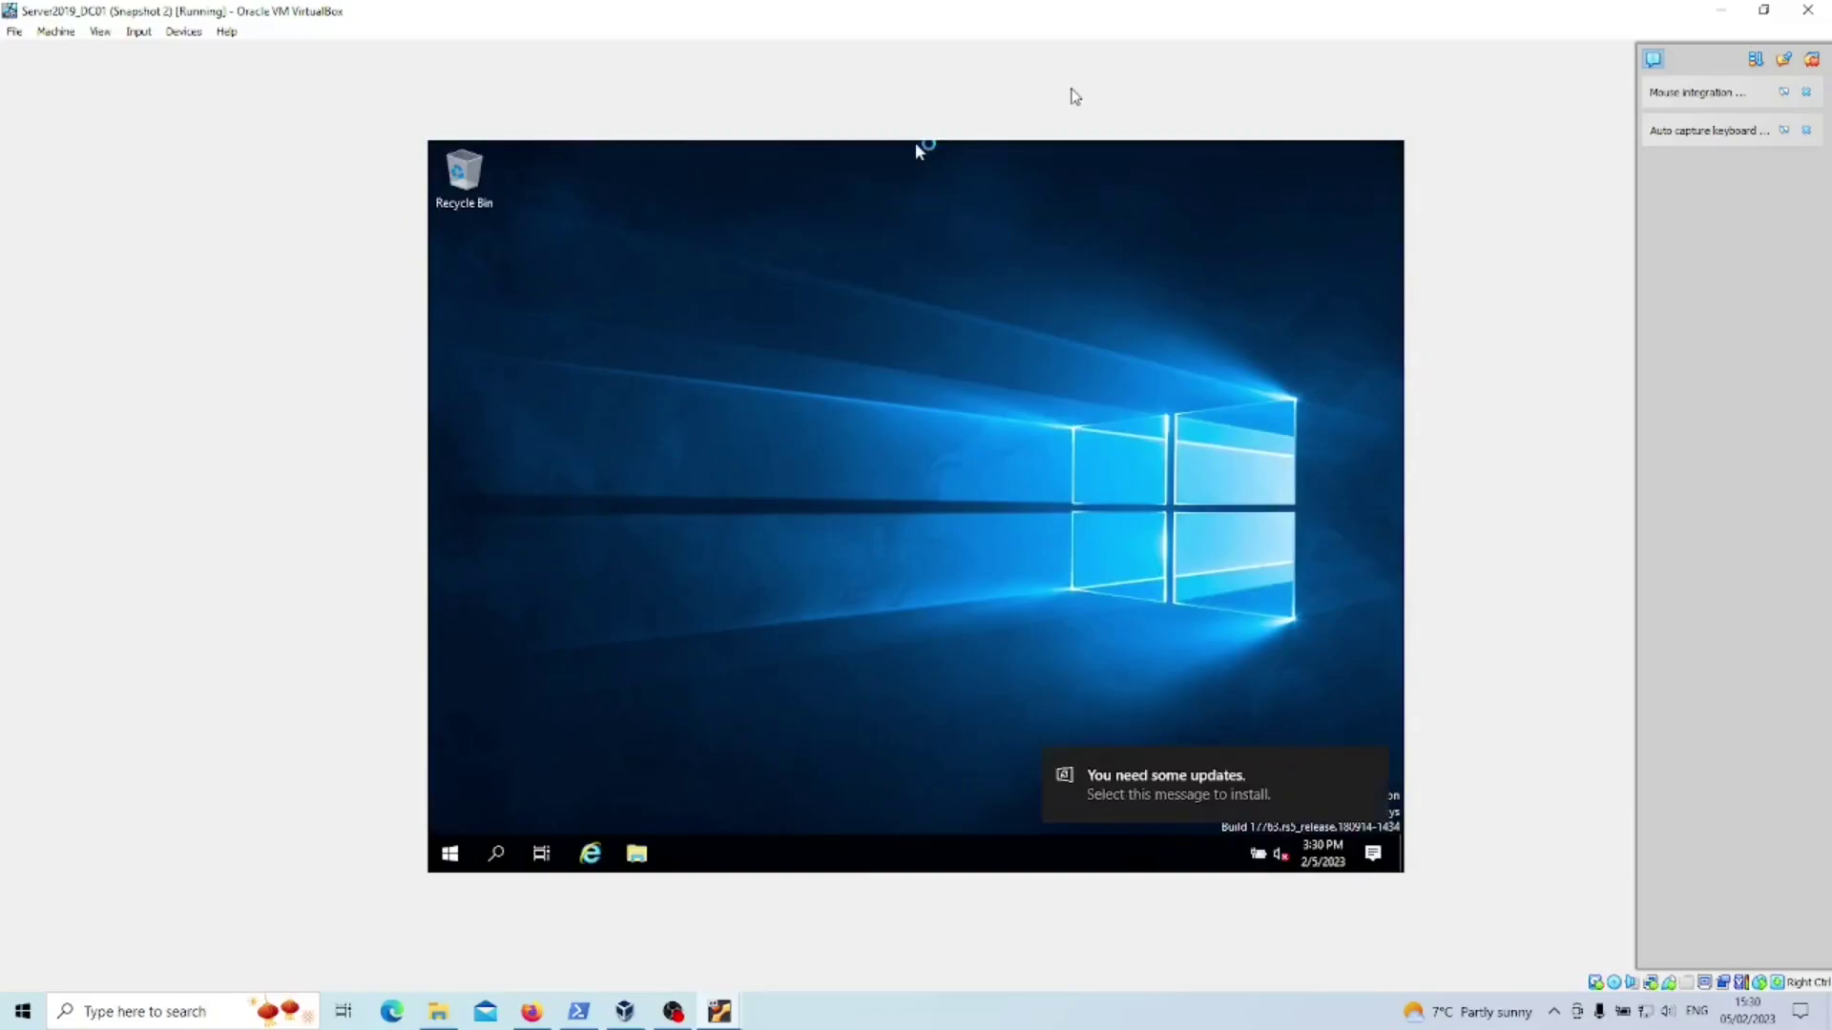
pyautogui.click(1726, 15)
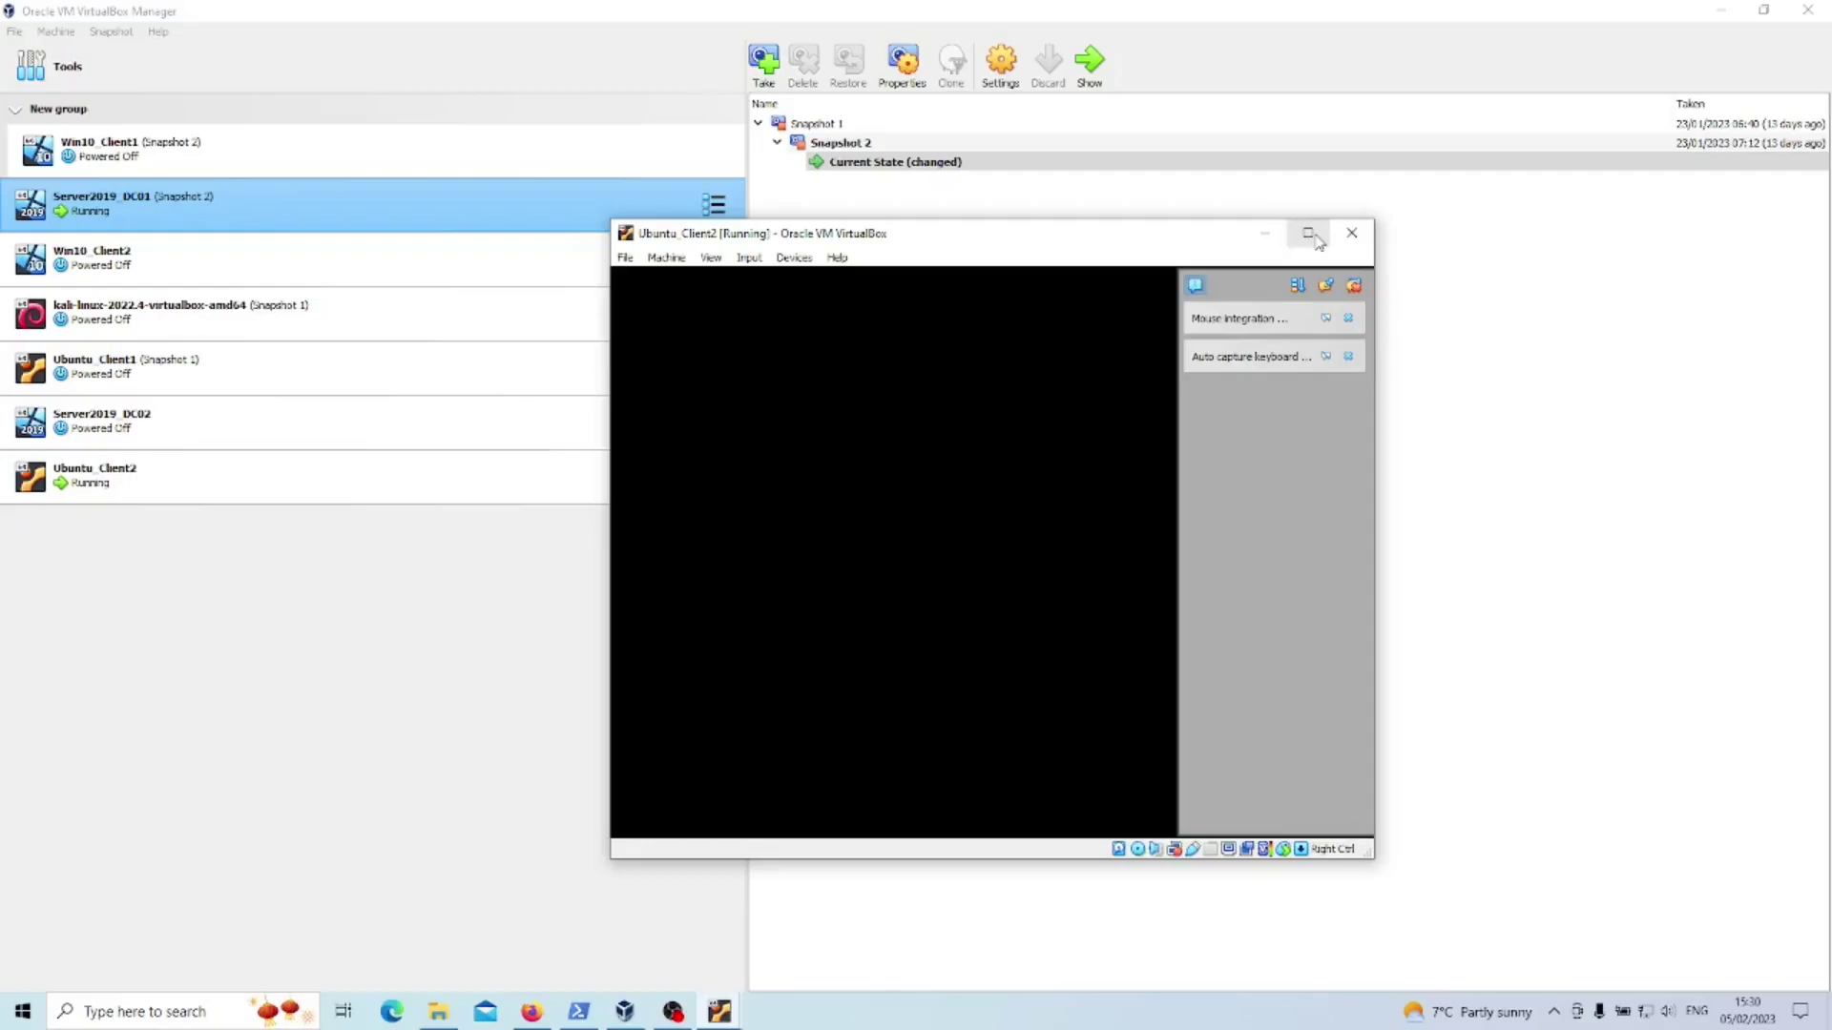
# - Maximize the Ubuntu_Client2 VM window to show the installer's Welcome page
pyautogui.click(1308, 234)
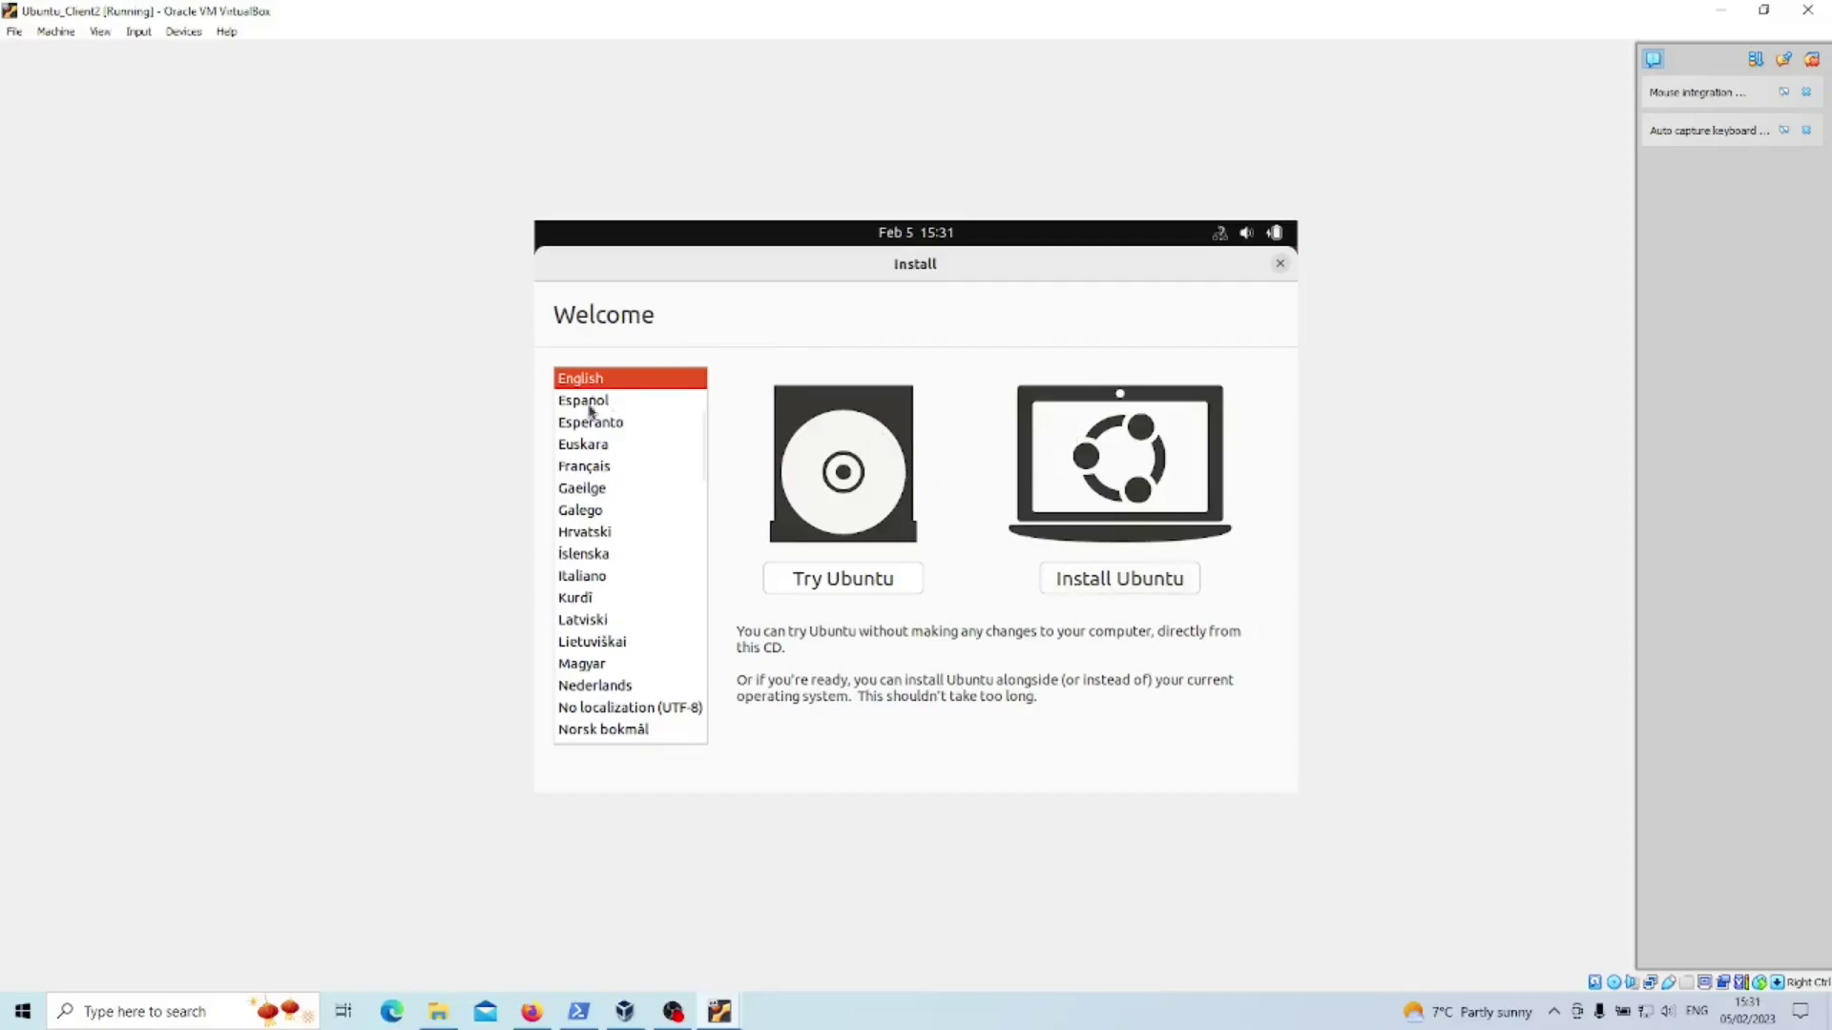
# - Choose Install Ubuntu with the English (UK) keyboard and third-party software included
pyautogui.click(1155, 582)
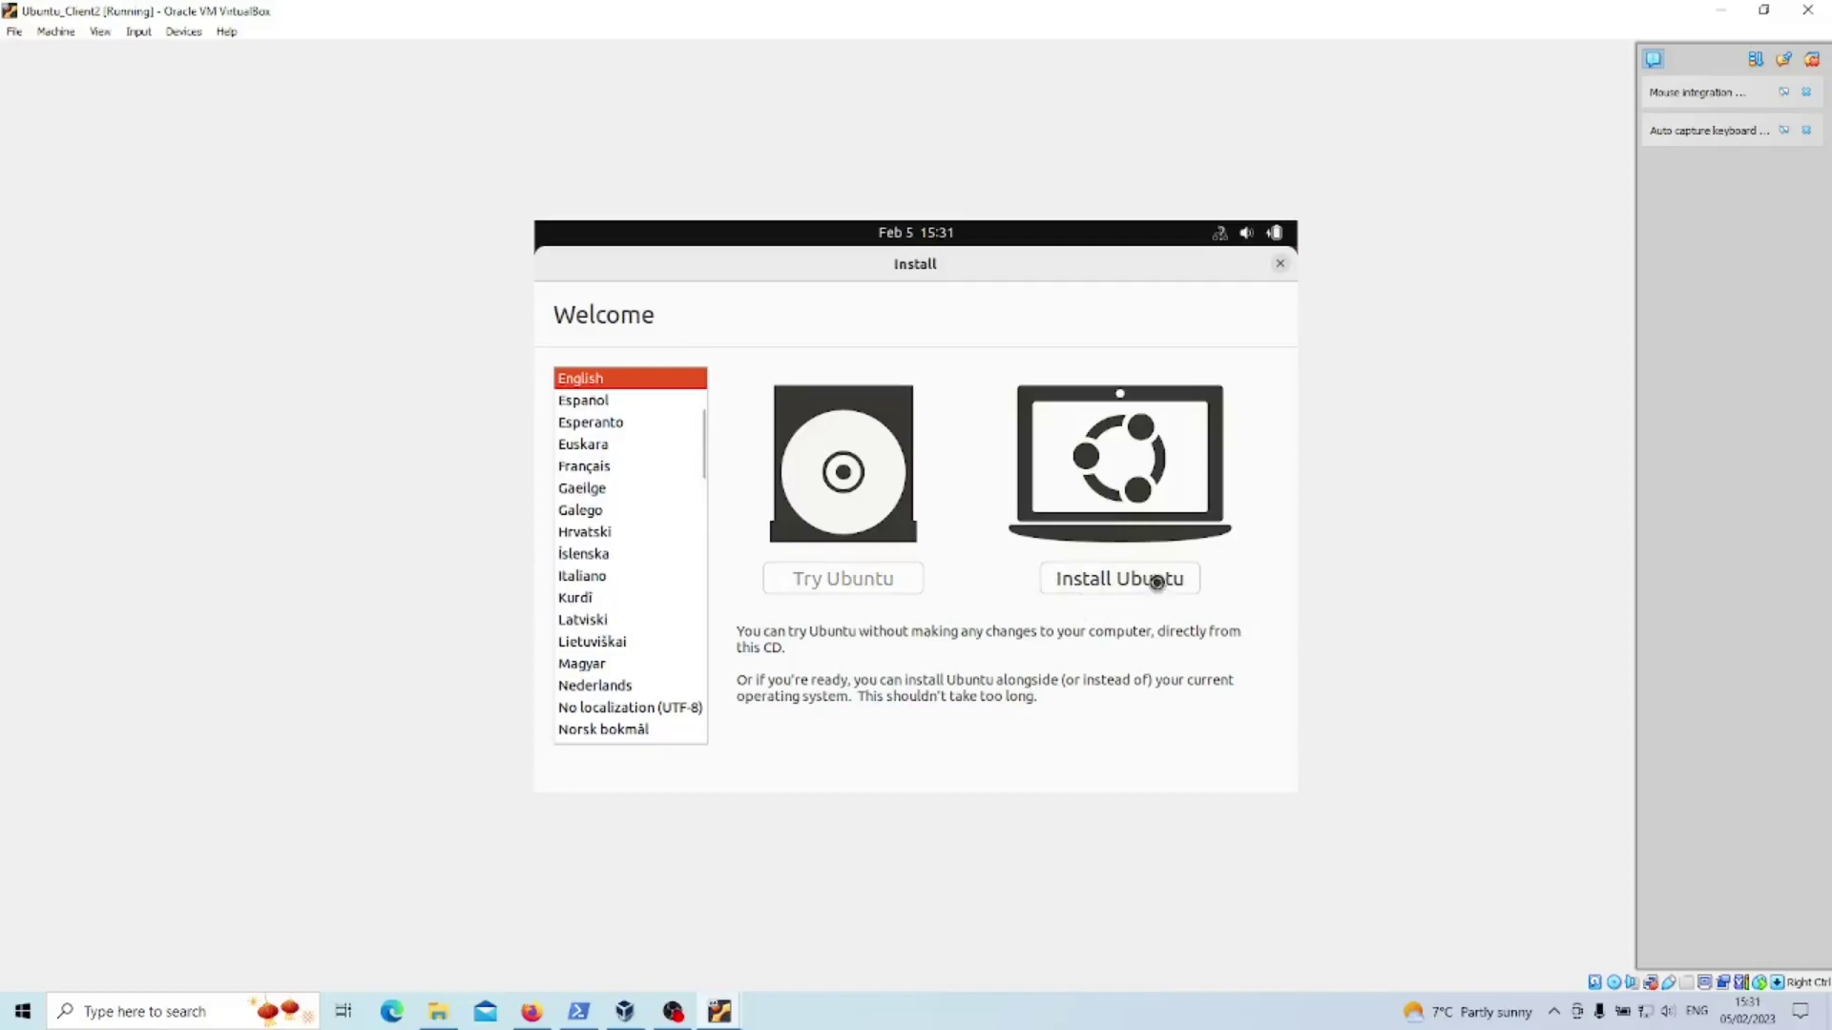
pyautogui.click(637, 513)
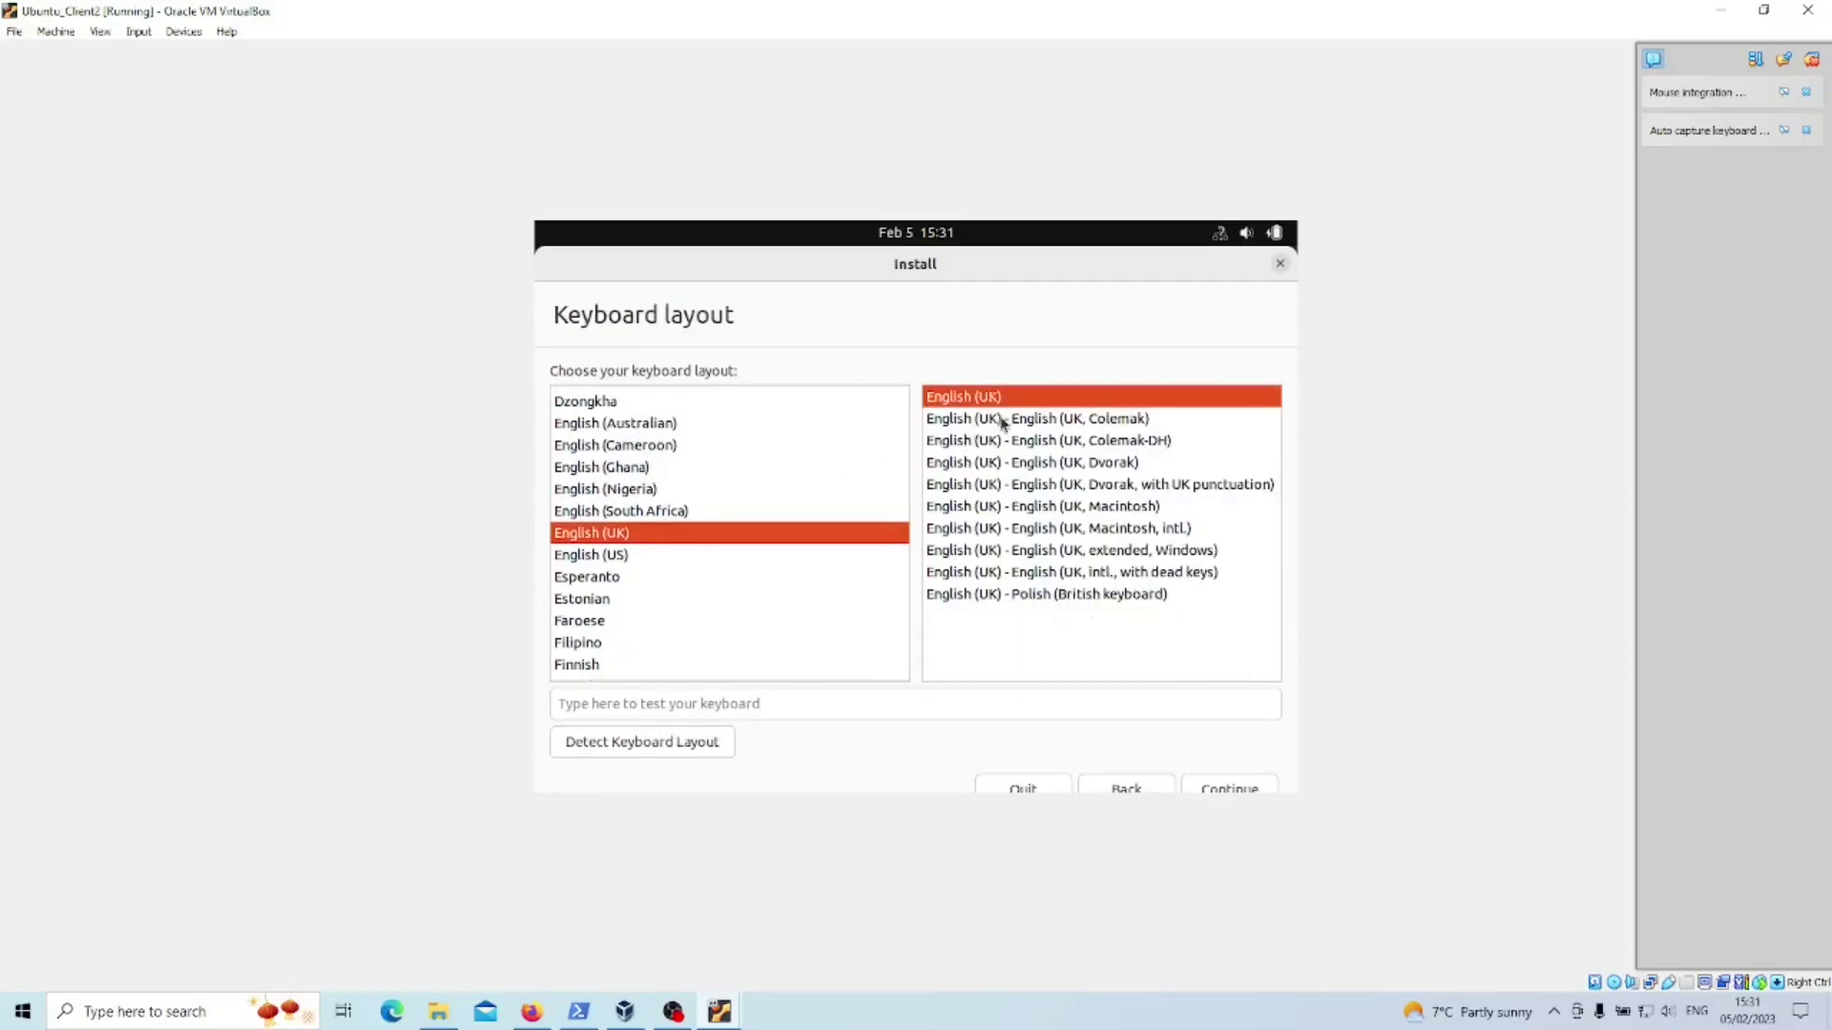
pyautogui.click(1212, 787)
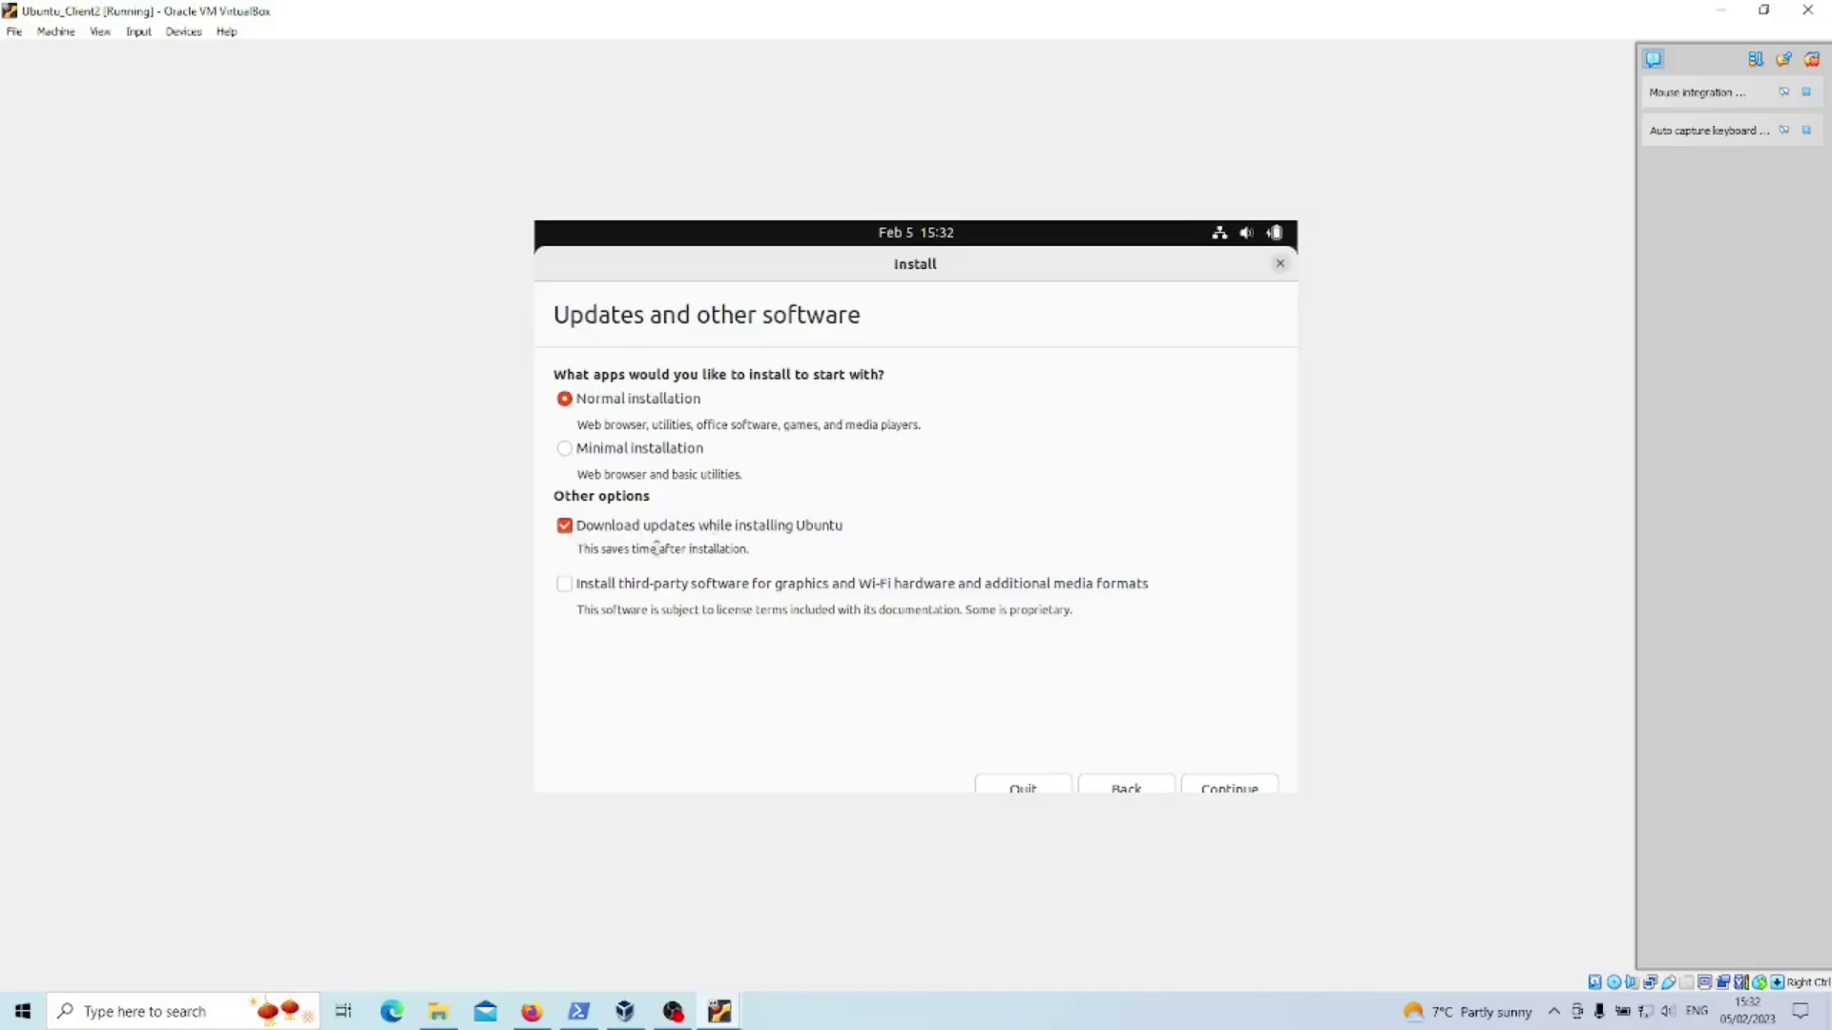
pyautogui.click(562, 584)
pyautogui.click(1208, 790)
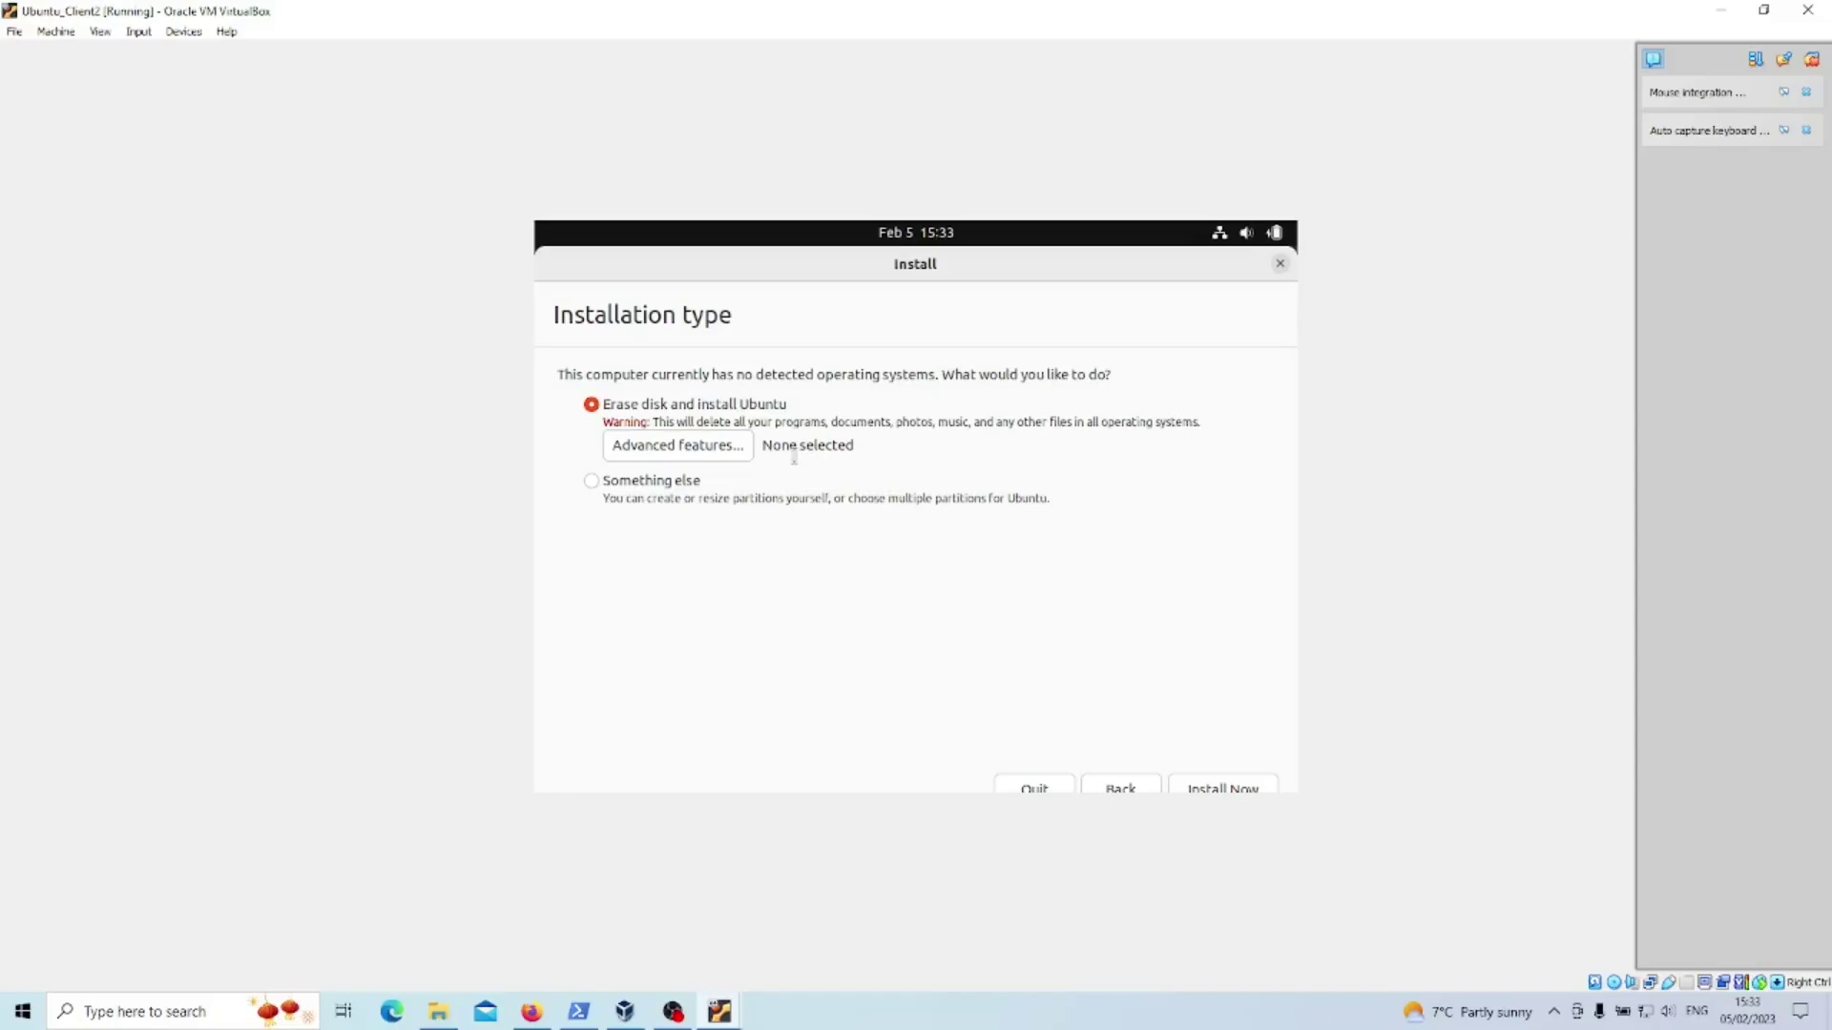
# - Install onto the erased disk, approve the partition changes, and confirm London as the location
pyautogui.click(1225, 790)
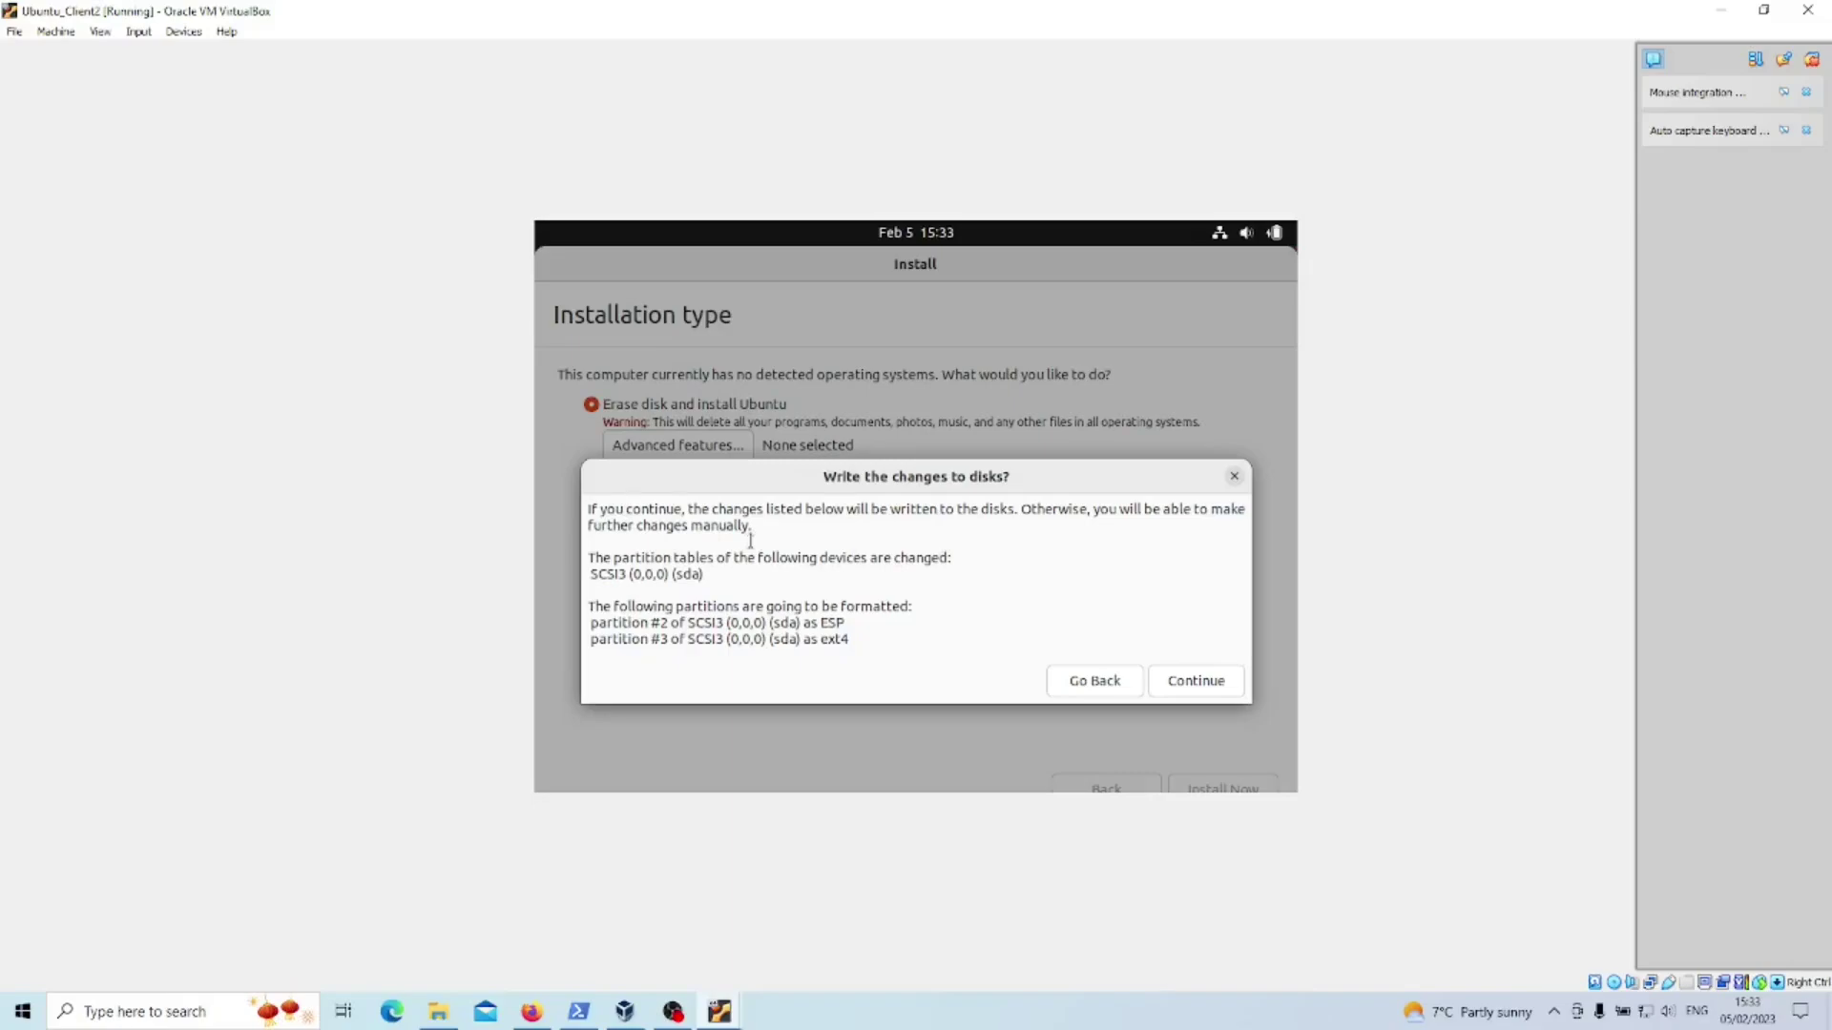
pyautogui.click(1179, 683)
pyautogui.click(1226, 791)
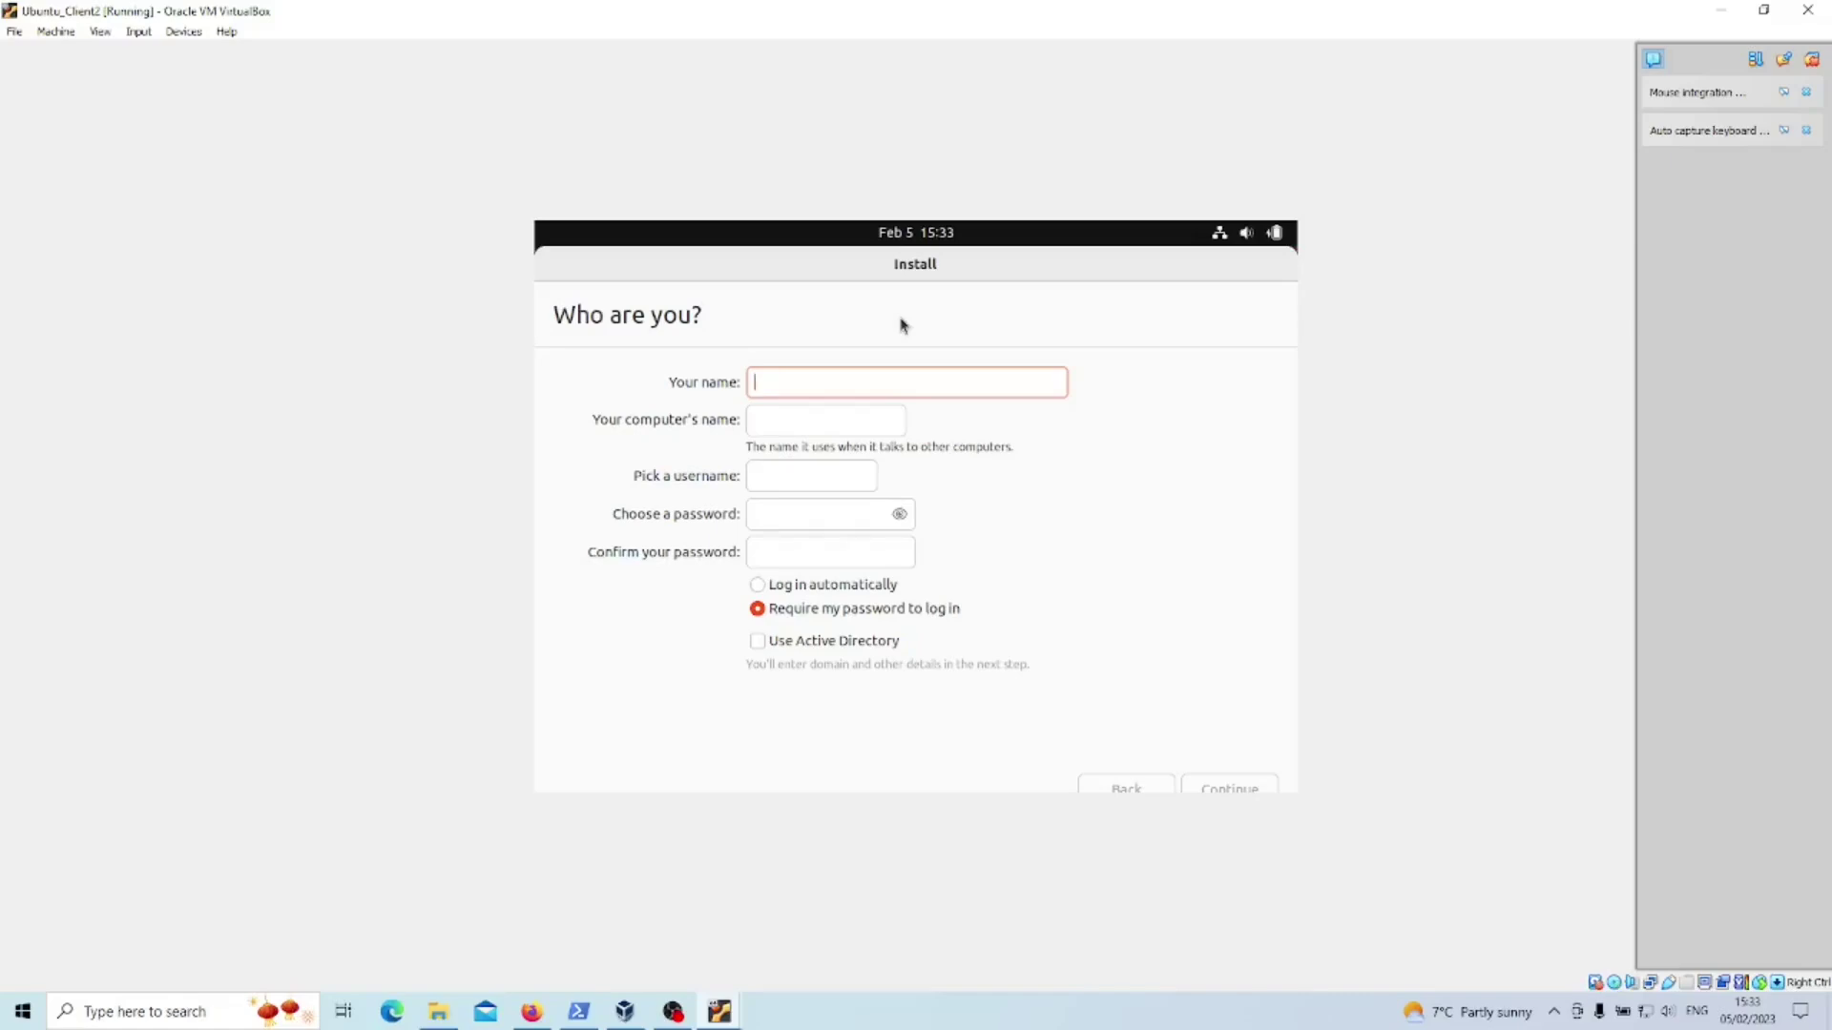
# - Enter the name Techbeatz, computer name techbeatz-VirtualBox2, and the account password twice
pyautogui.write('Techbeatz')
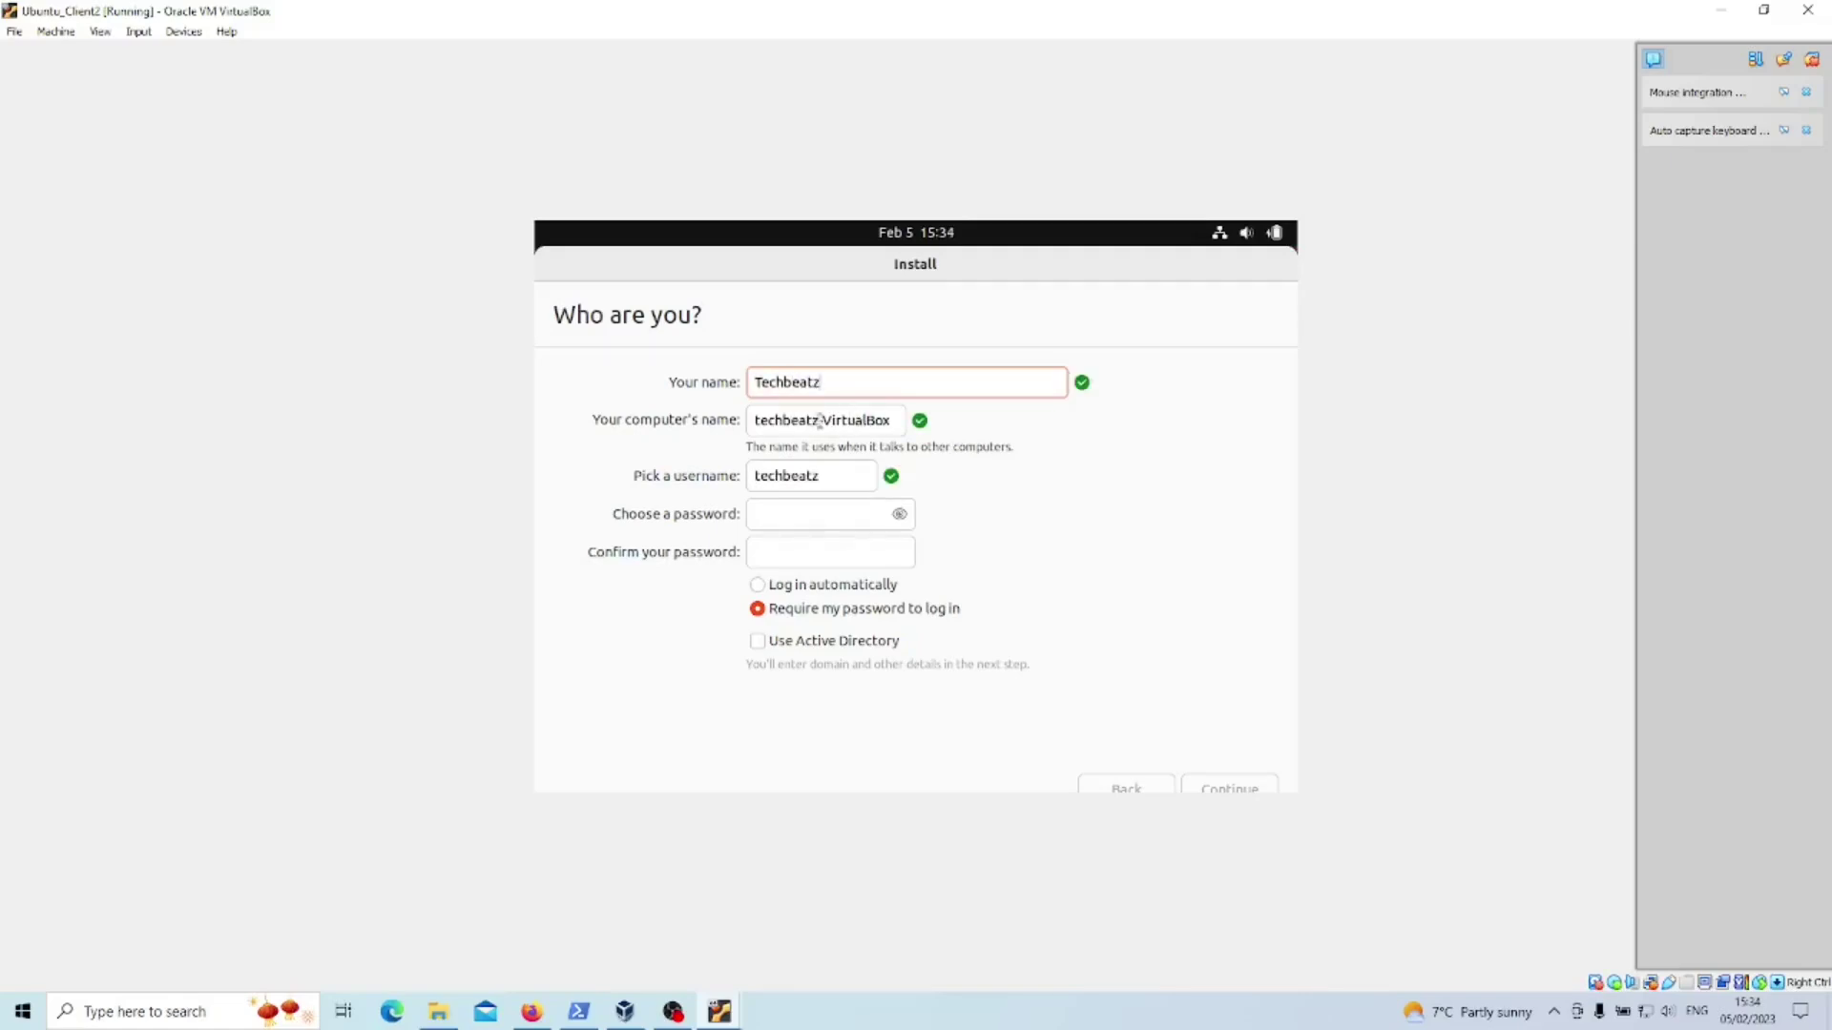
pyautogui.click(901, 421)
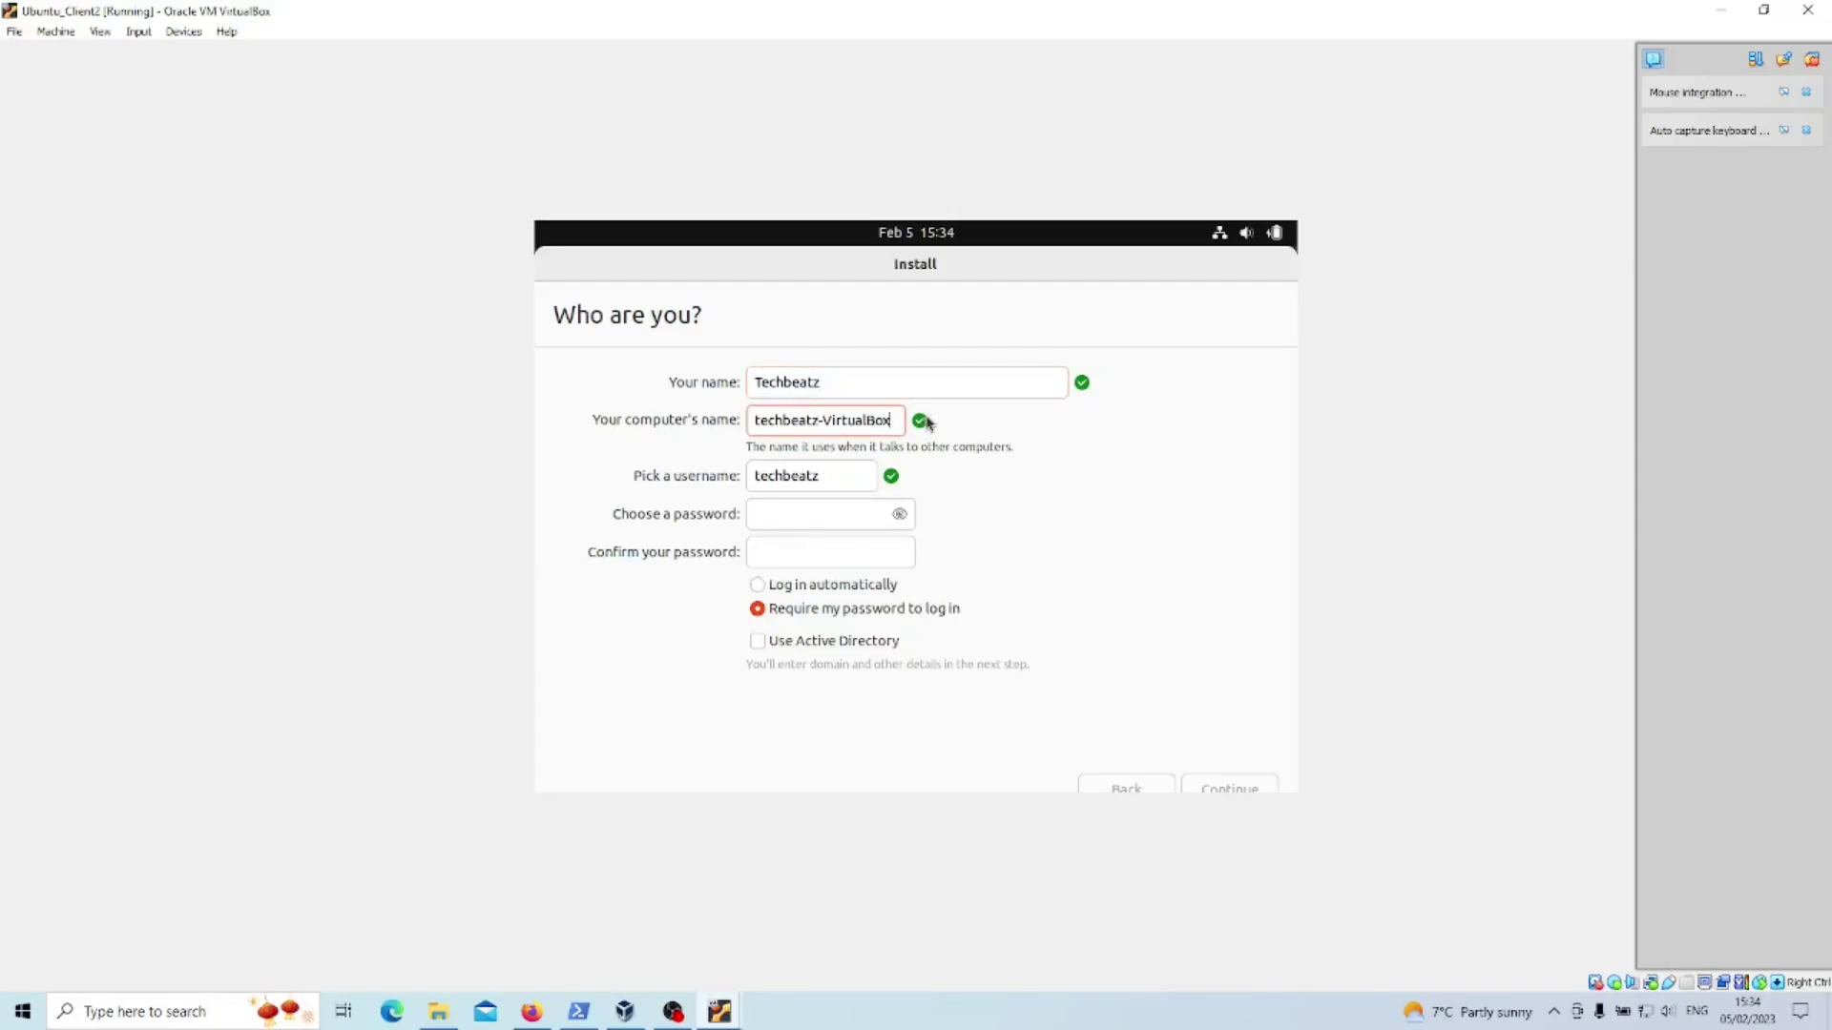
pyautogui.write('2')
pyautogui.click(847, 474)
pyautogui.click(841, 513)
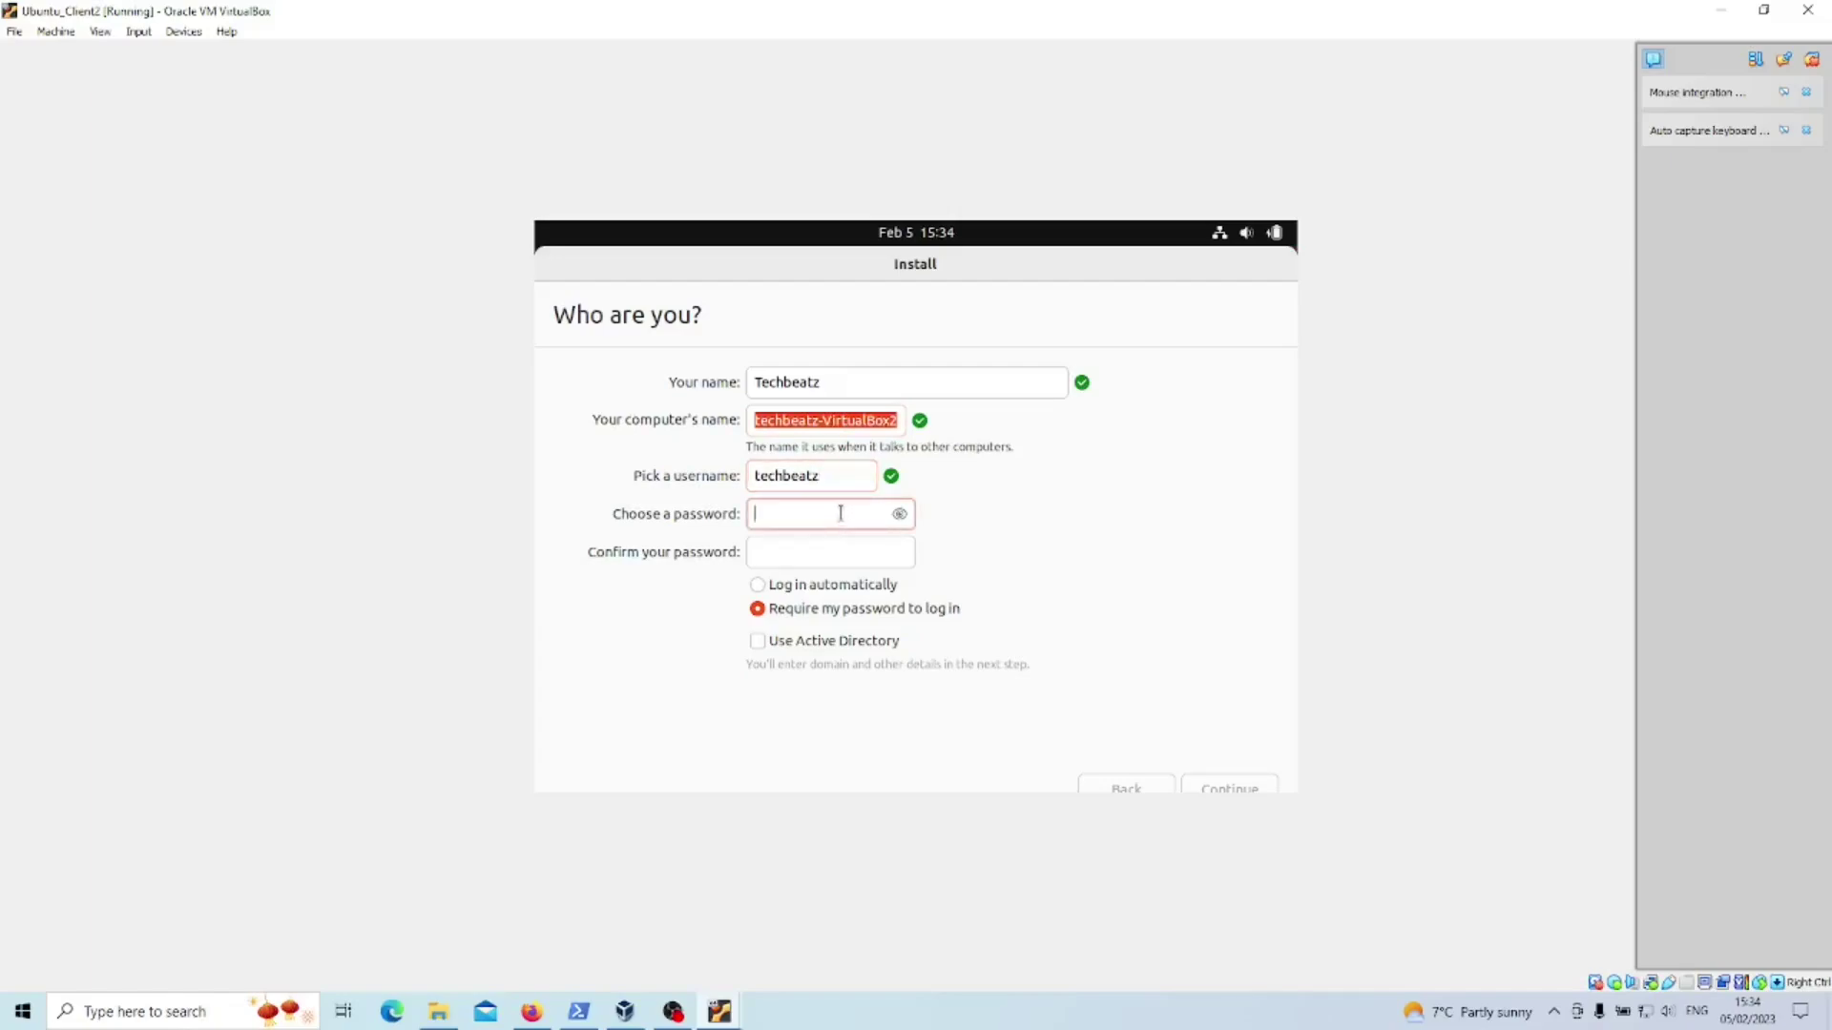
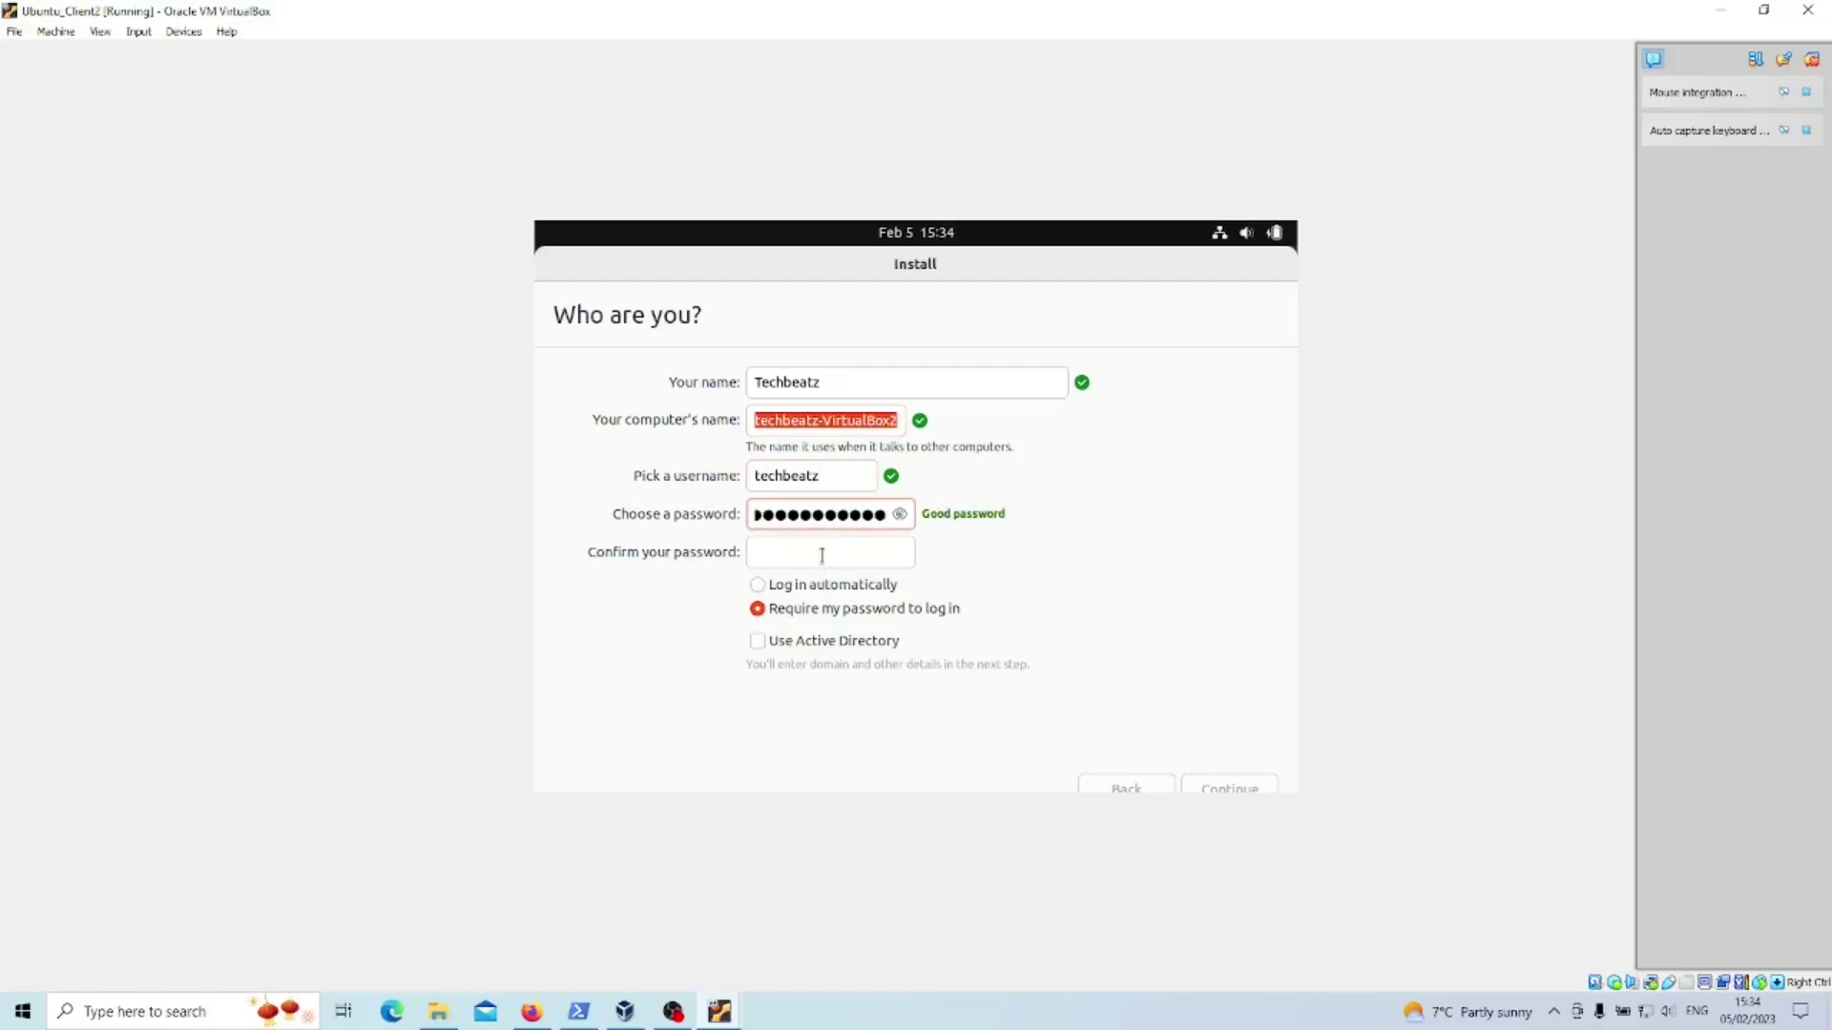
pyautogui.click(818, 560)
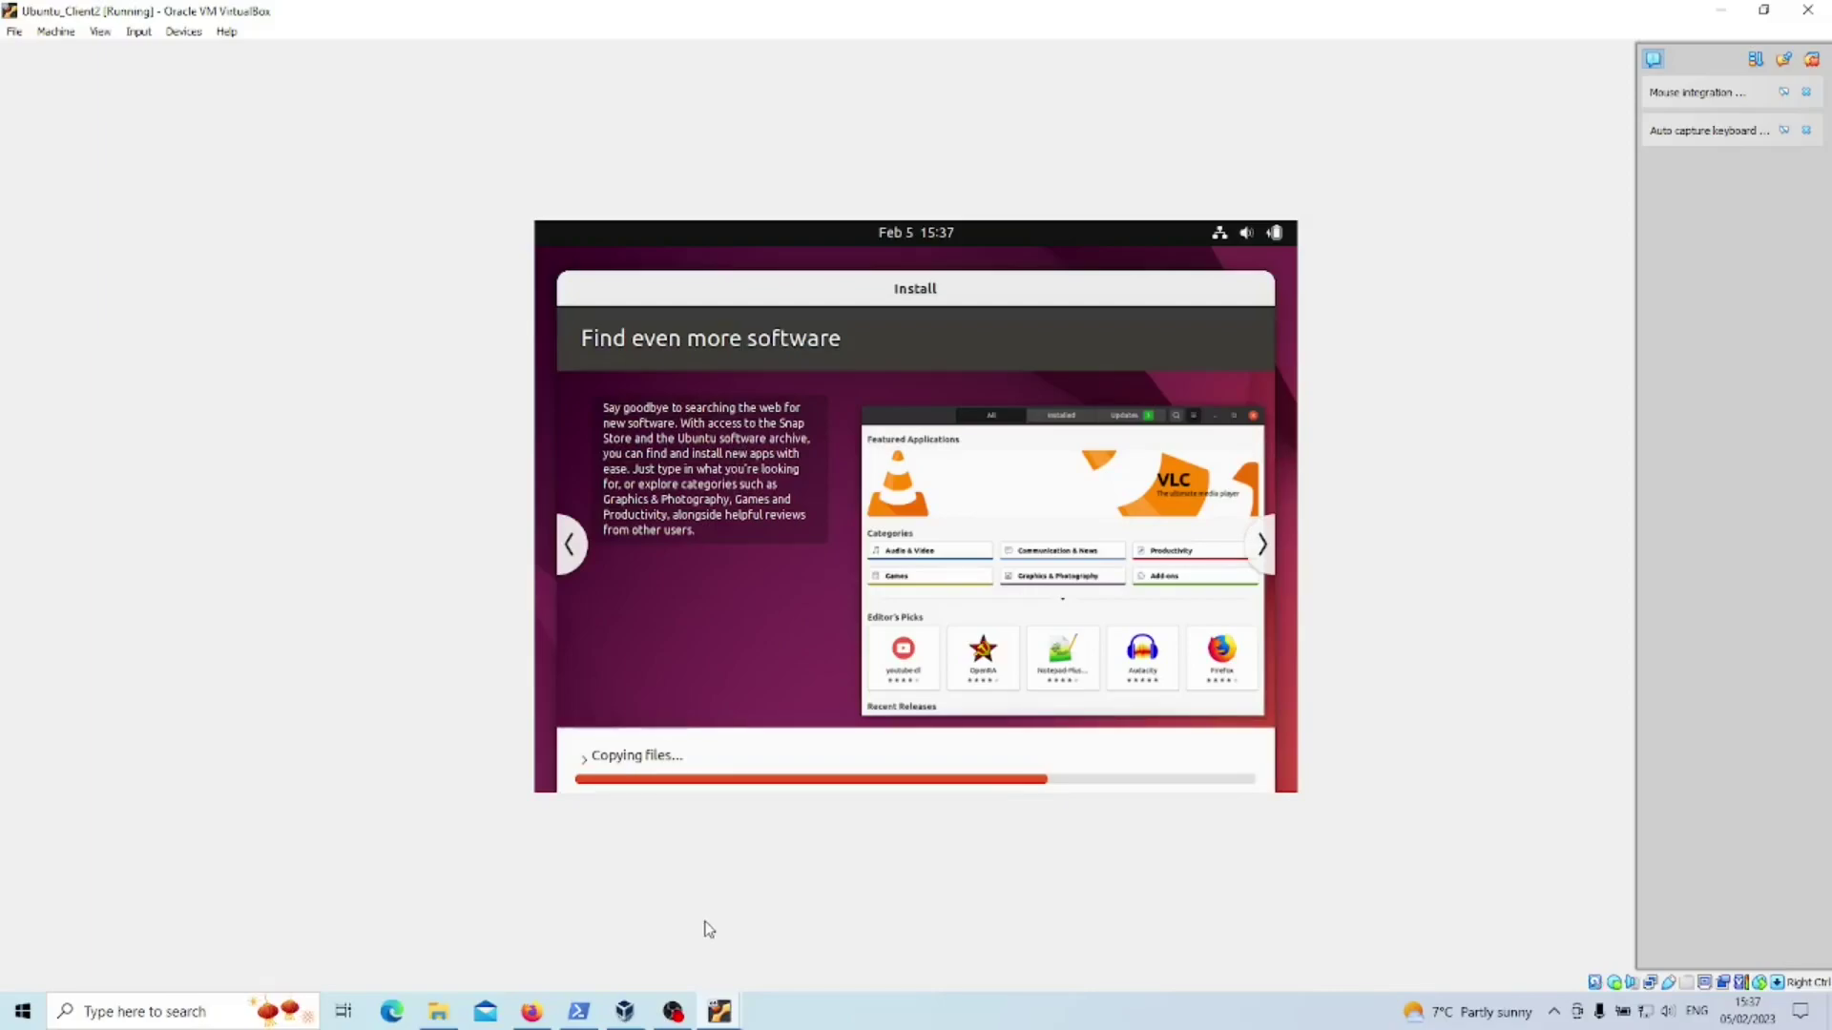
# - Switch to Server2019_DC01, dismiss the Windows Admin Center popup and minimize Server Manager
pyautogui.moveTo(720, 1012)
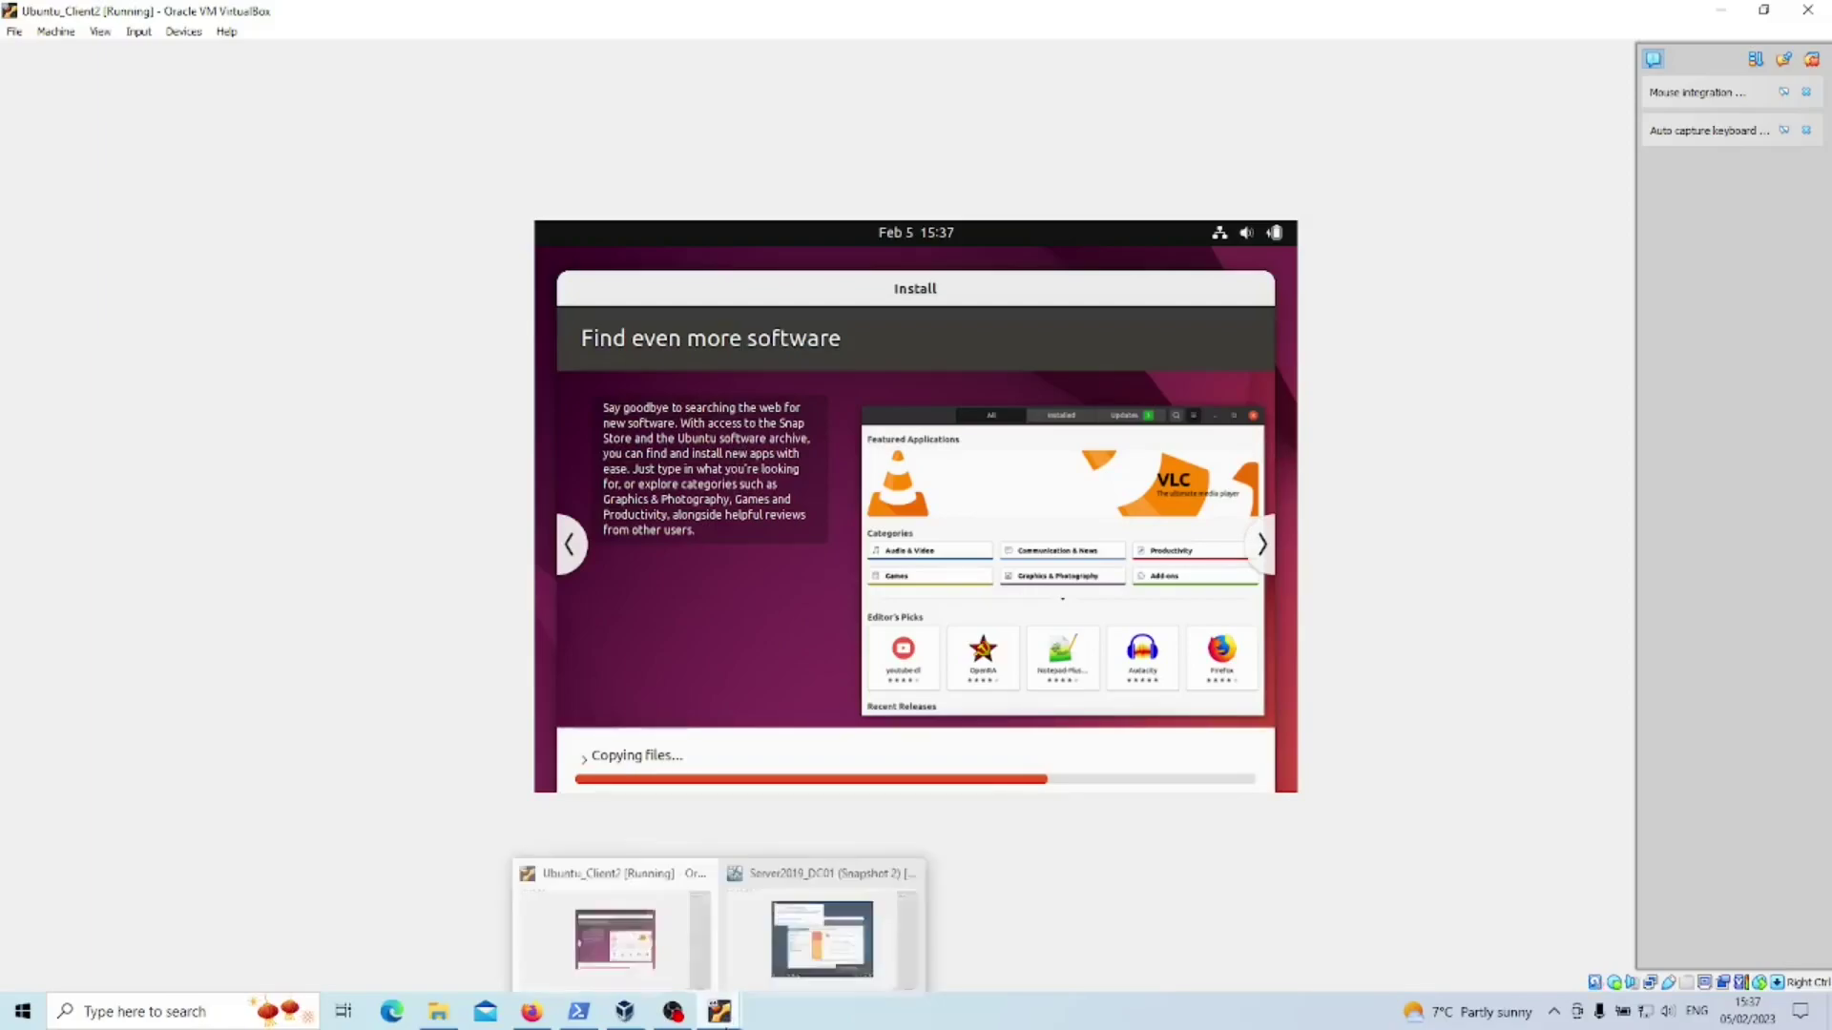
pyautogui.click(777, 937)
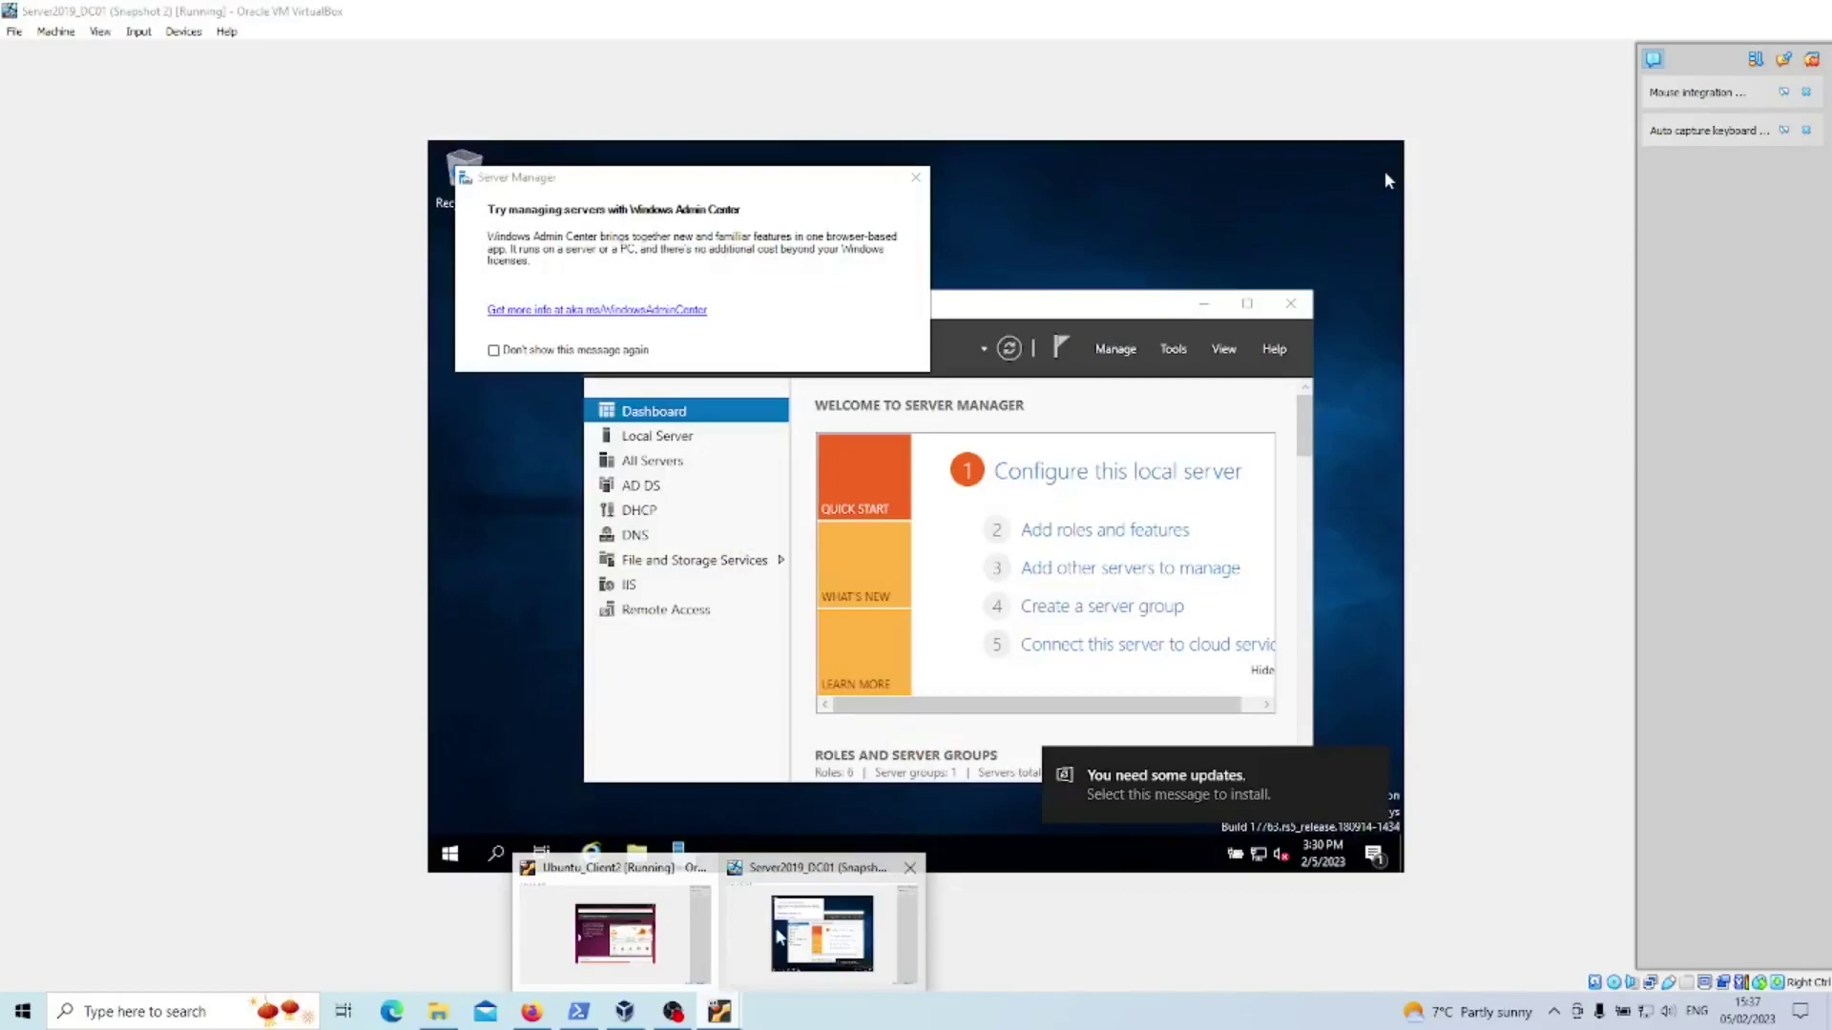
pyautogui.click(914, 178)
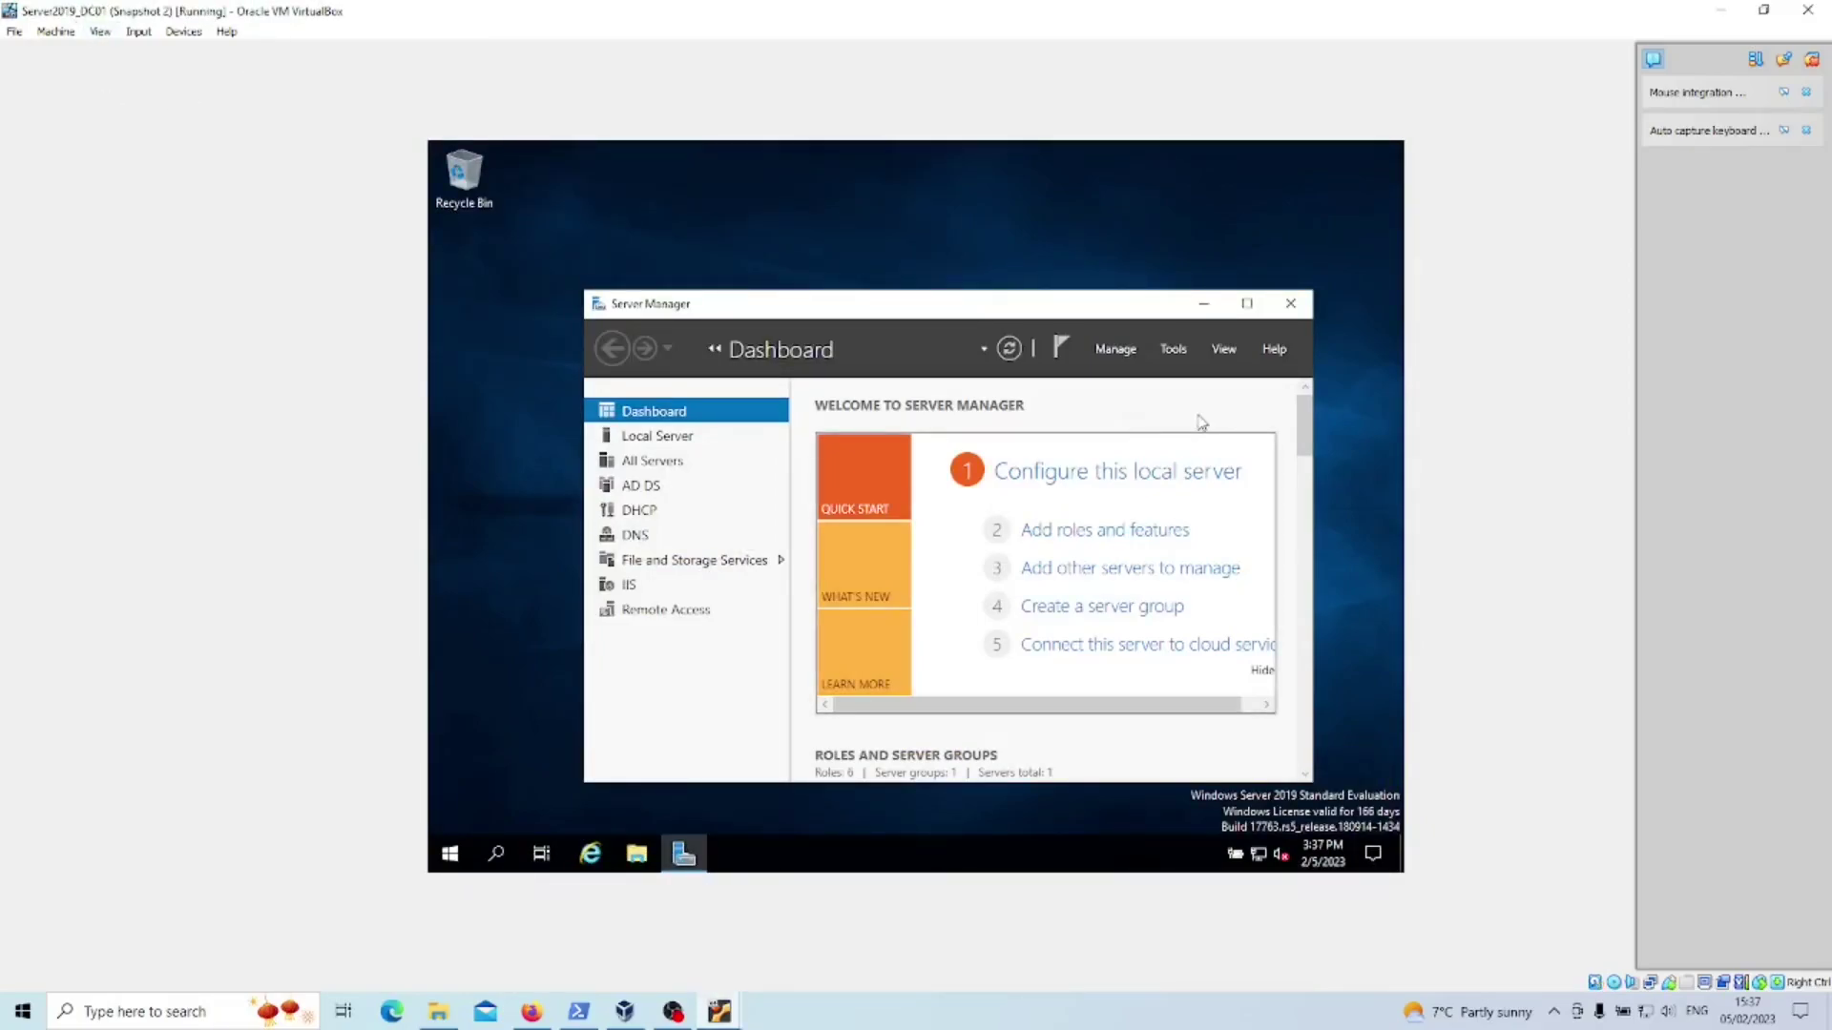
pyautogui.click(1204, 307)
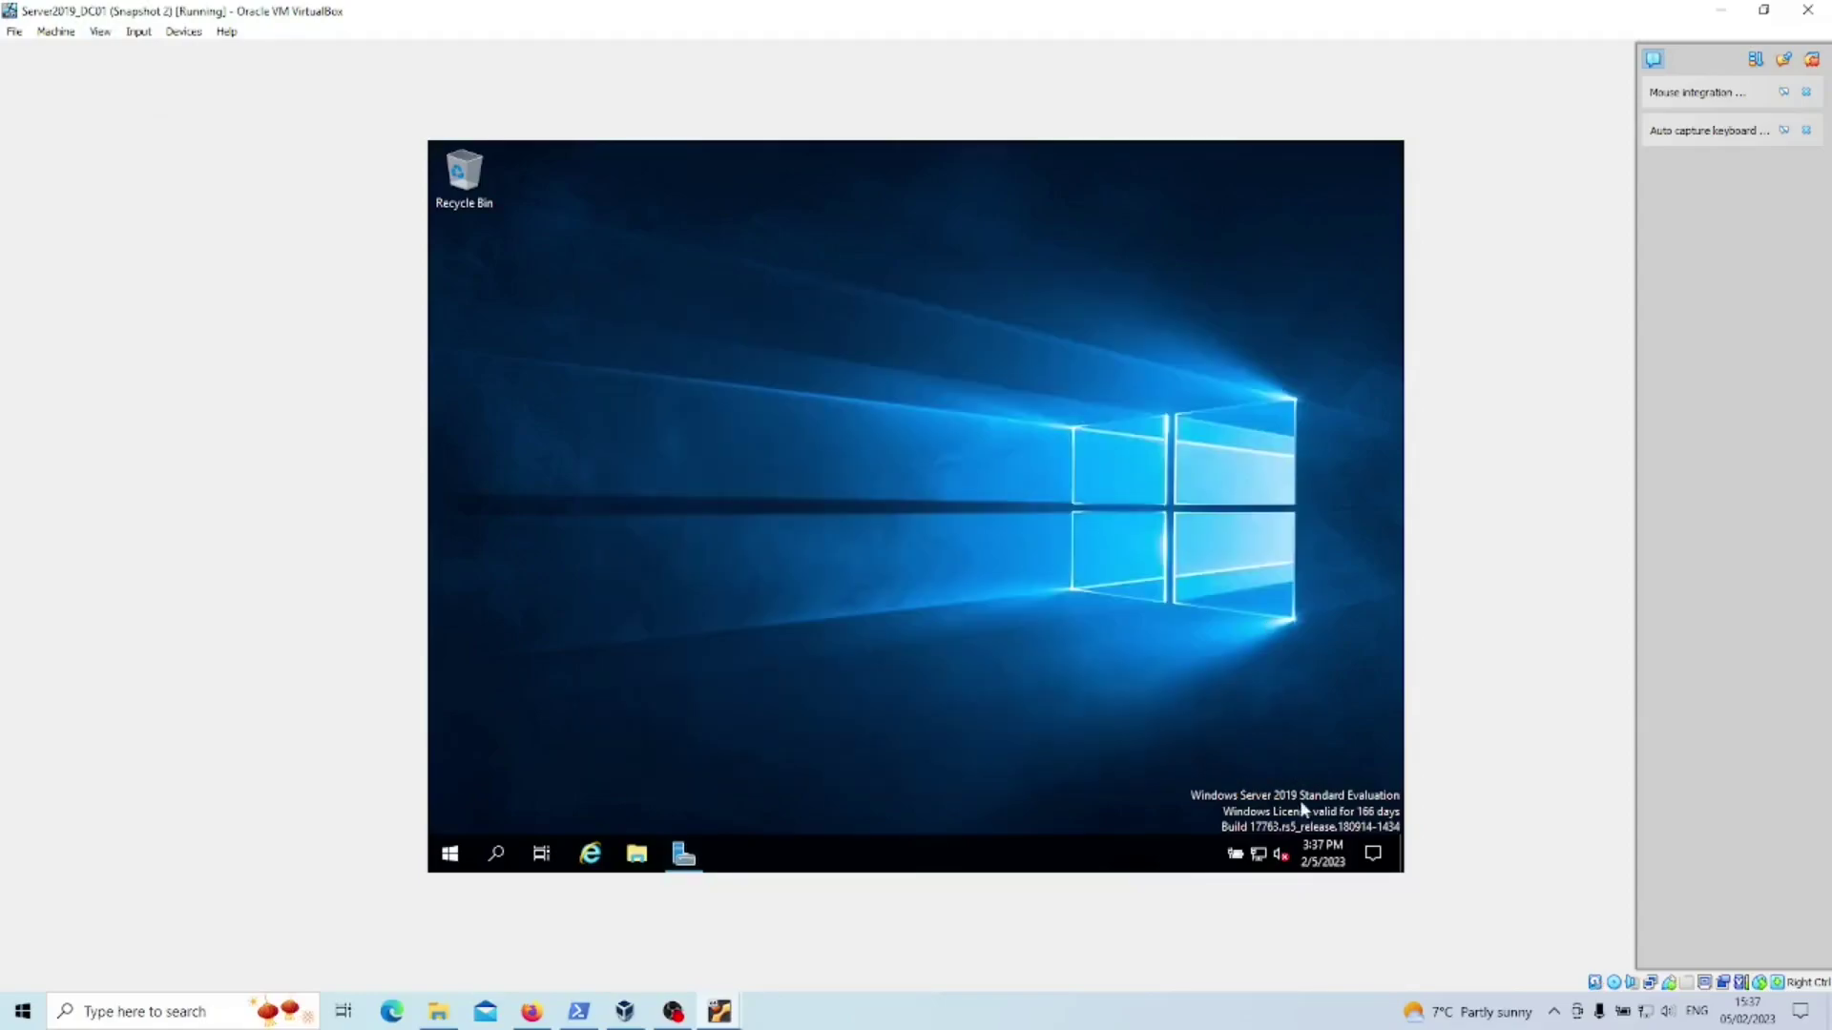
# - Open the server's Network & Internet status settings and adapter options, dismissing the access error
pyautogui.rightClick(1259, 859)
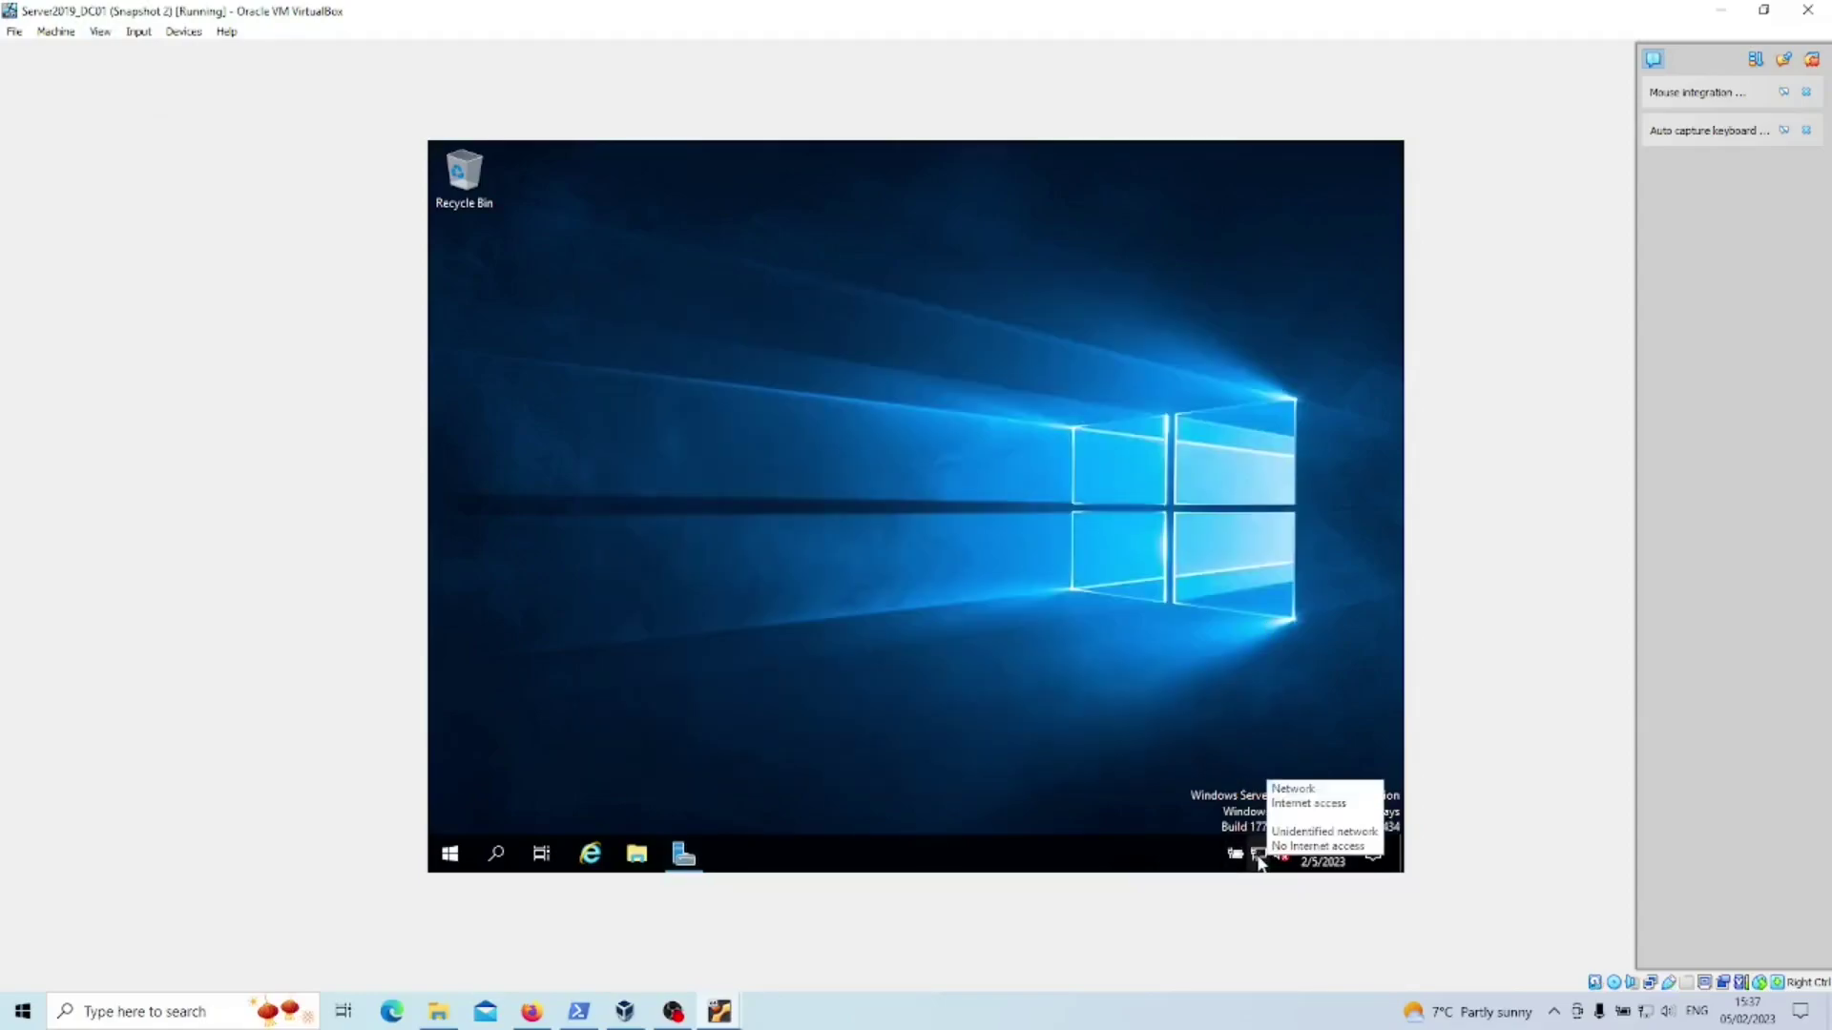
pyautogui.click(1312, 838)
pyautogui.scroll(-2, 1027, 468)
pyautogui.click(945, 454)
pyautogui.press('Return')
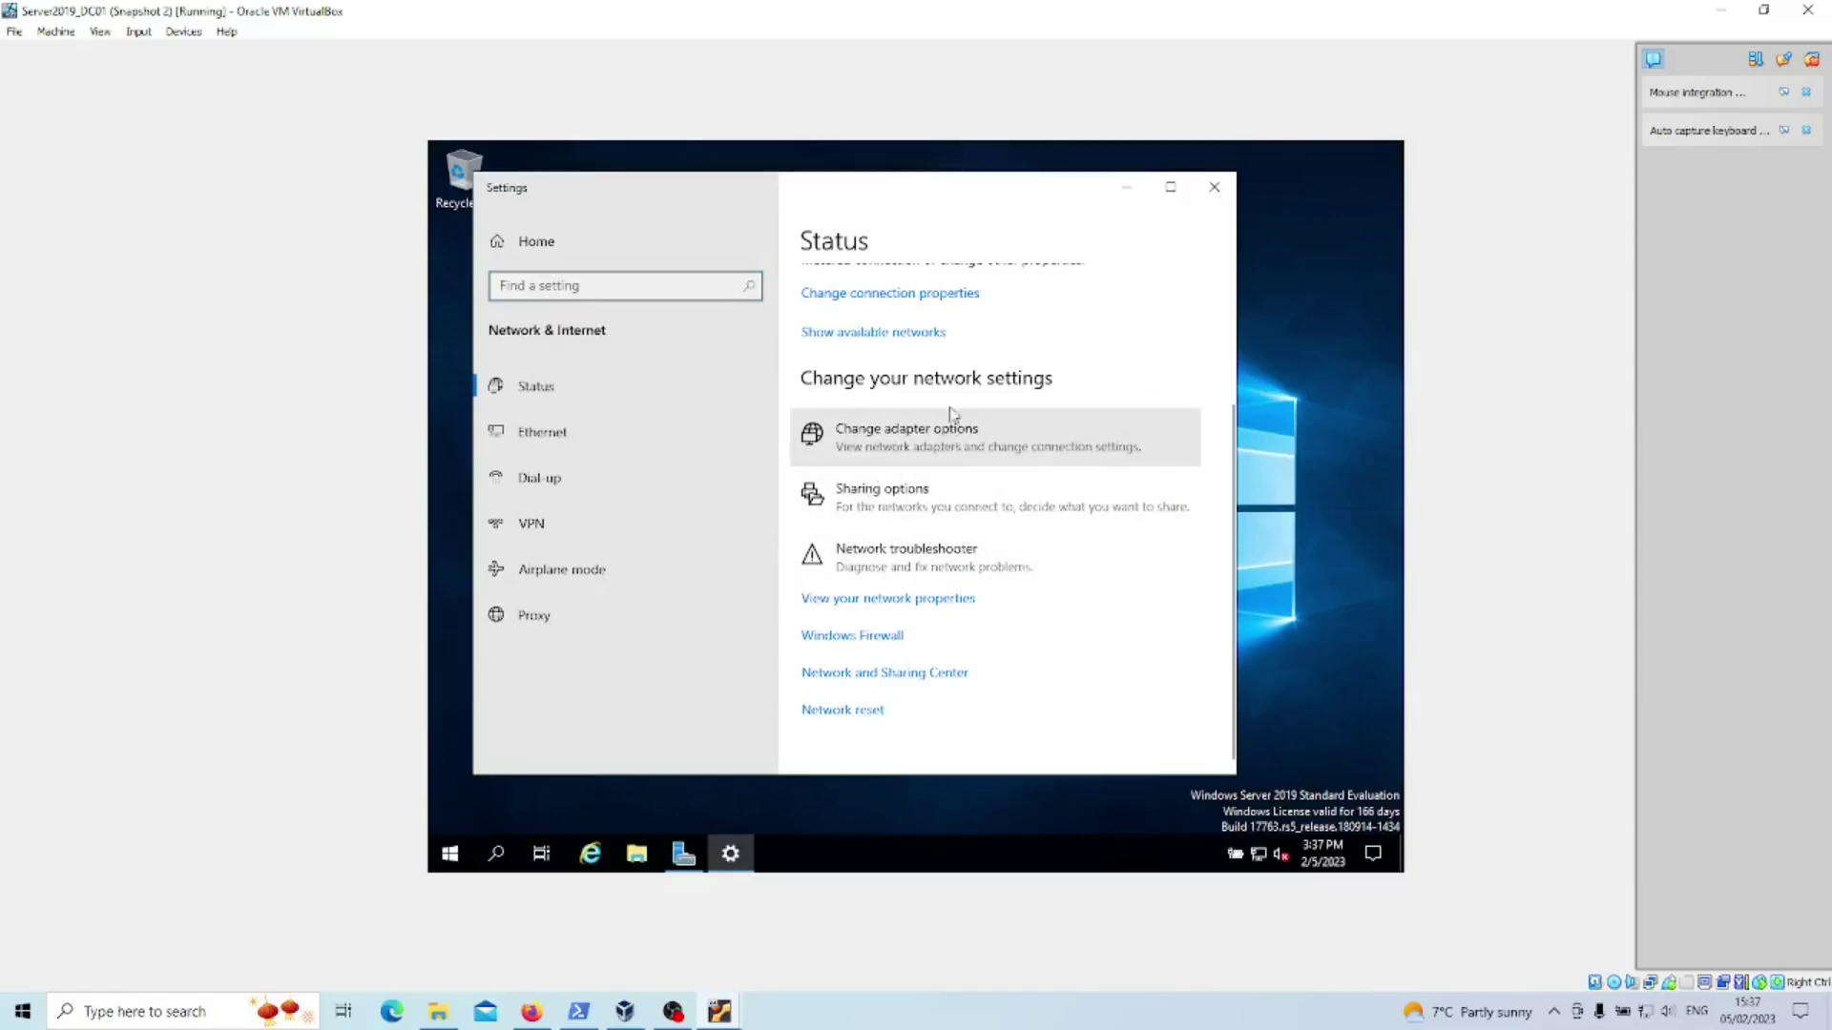
# - Review the server's connections in Network and Sharing Center, then return to Ubuntu_Client2's installer
pyautogui.click(909, 673)
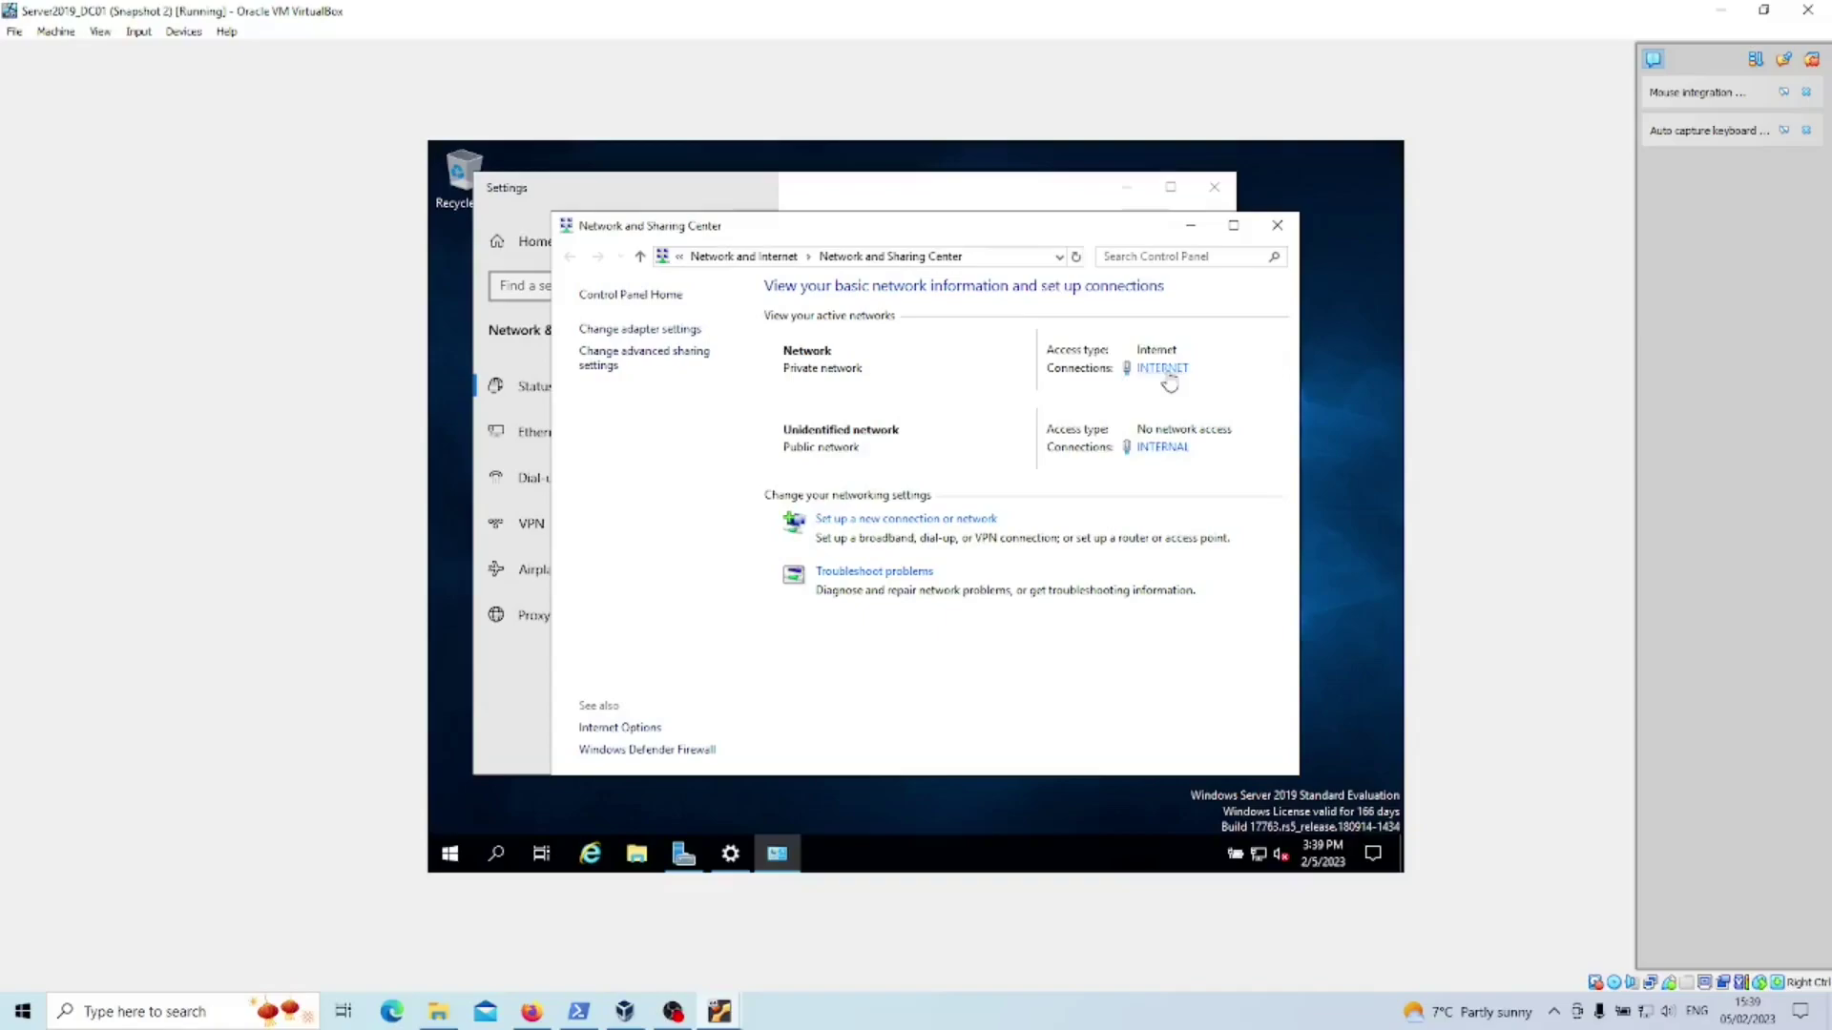
pyautogui.hotkey('alt', 'Tab')
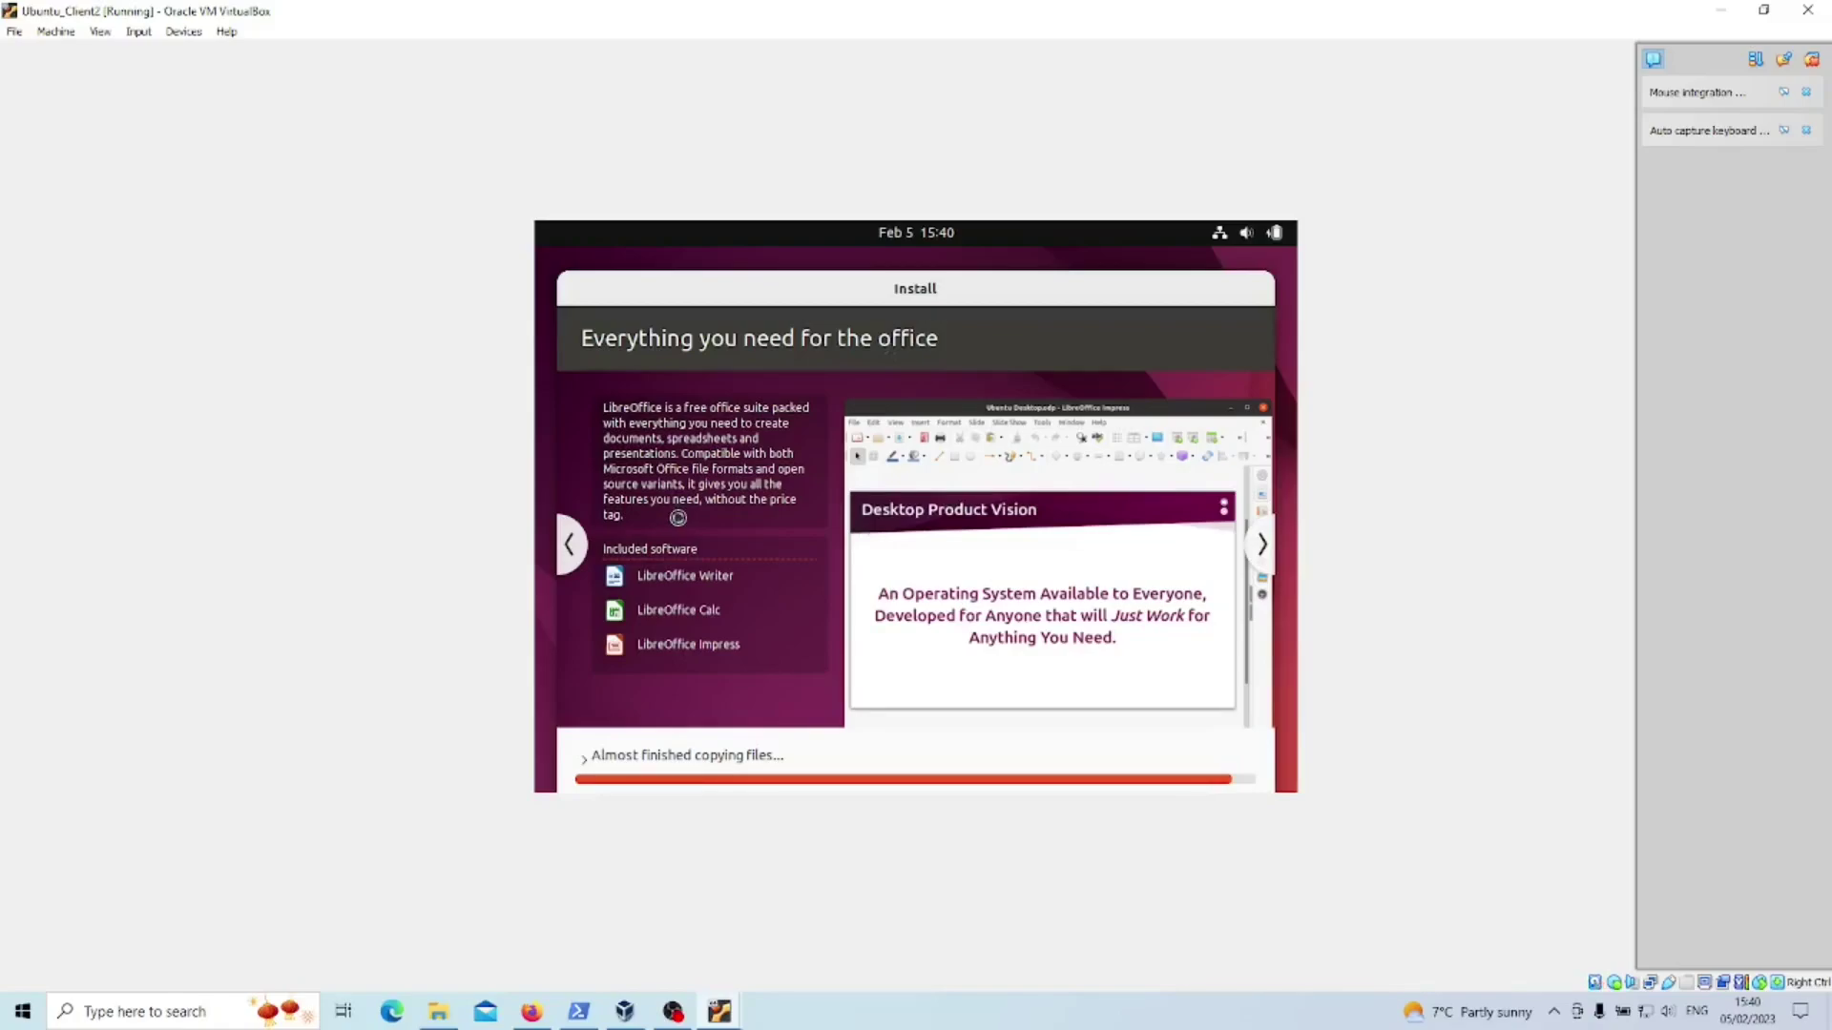
# - On Server2019_DC01, close the two network windows and restore the Server Manager Dashboard
pyautogui.moveTo(723, 1017)
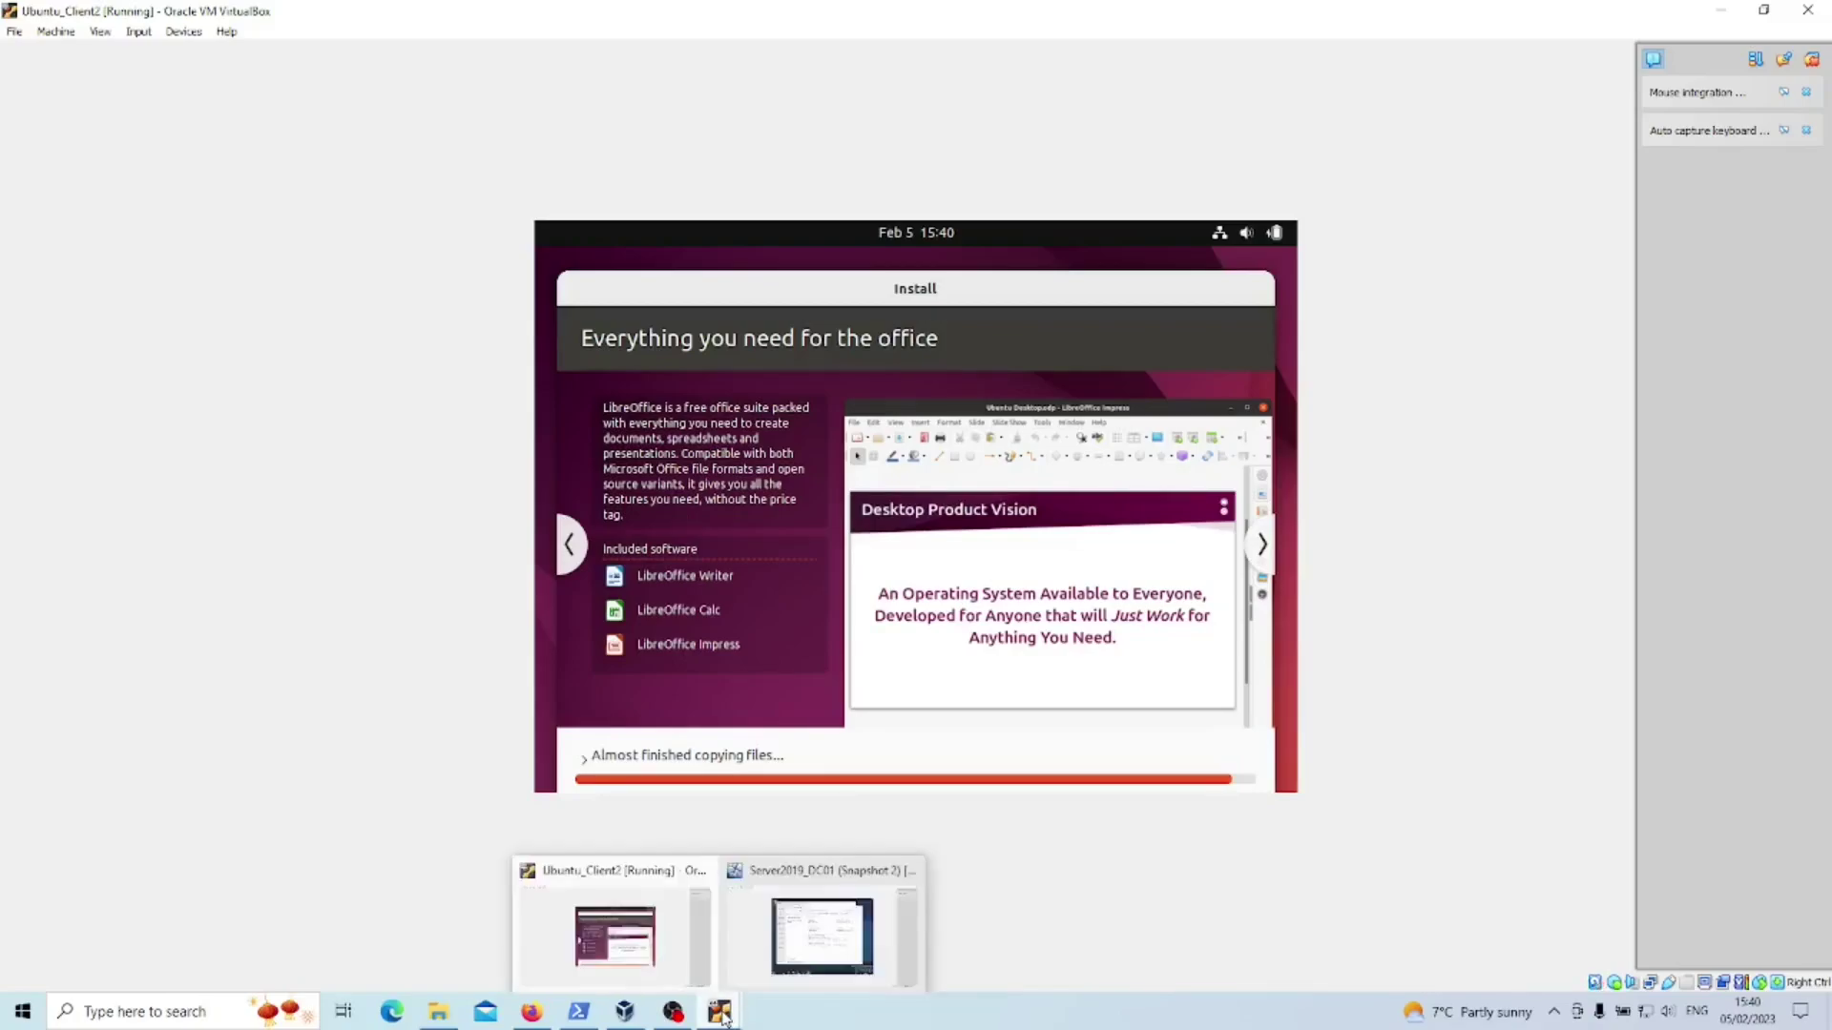
pyautogui.click(822, 930)
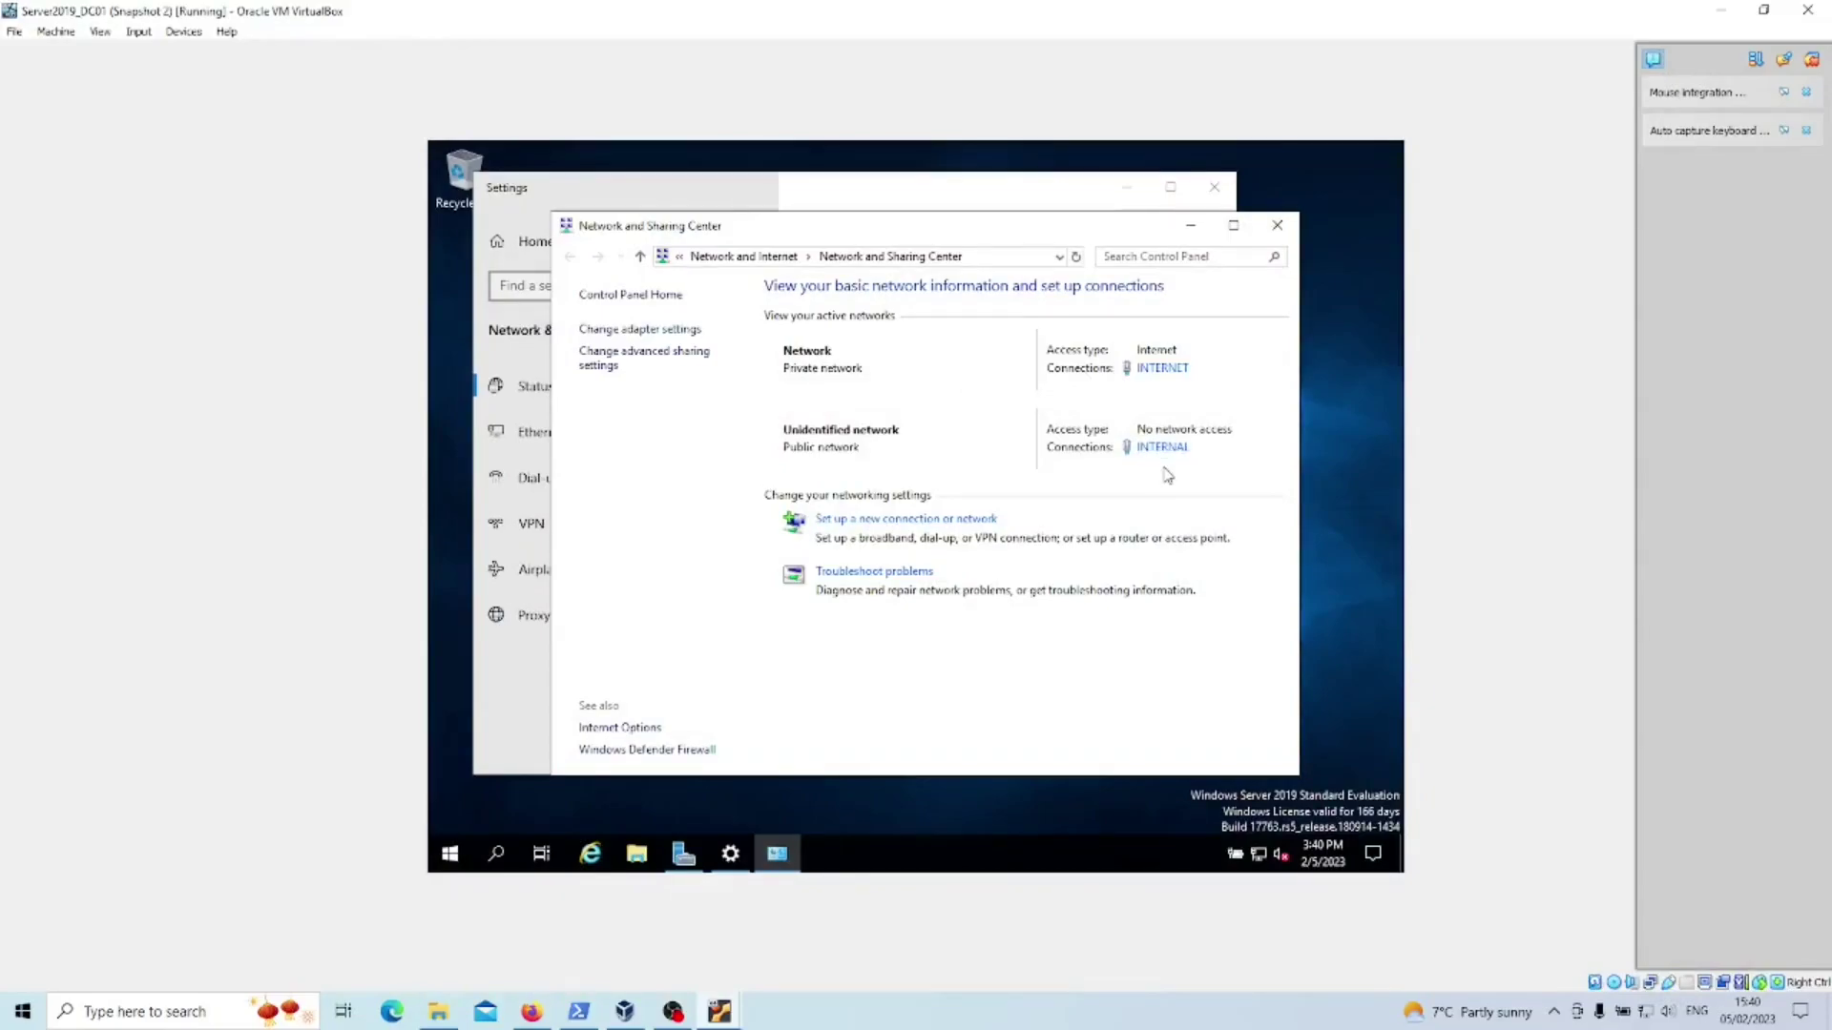
pyautogui.click(1190, 226)
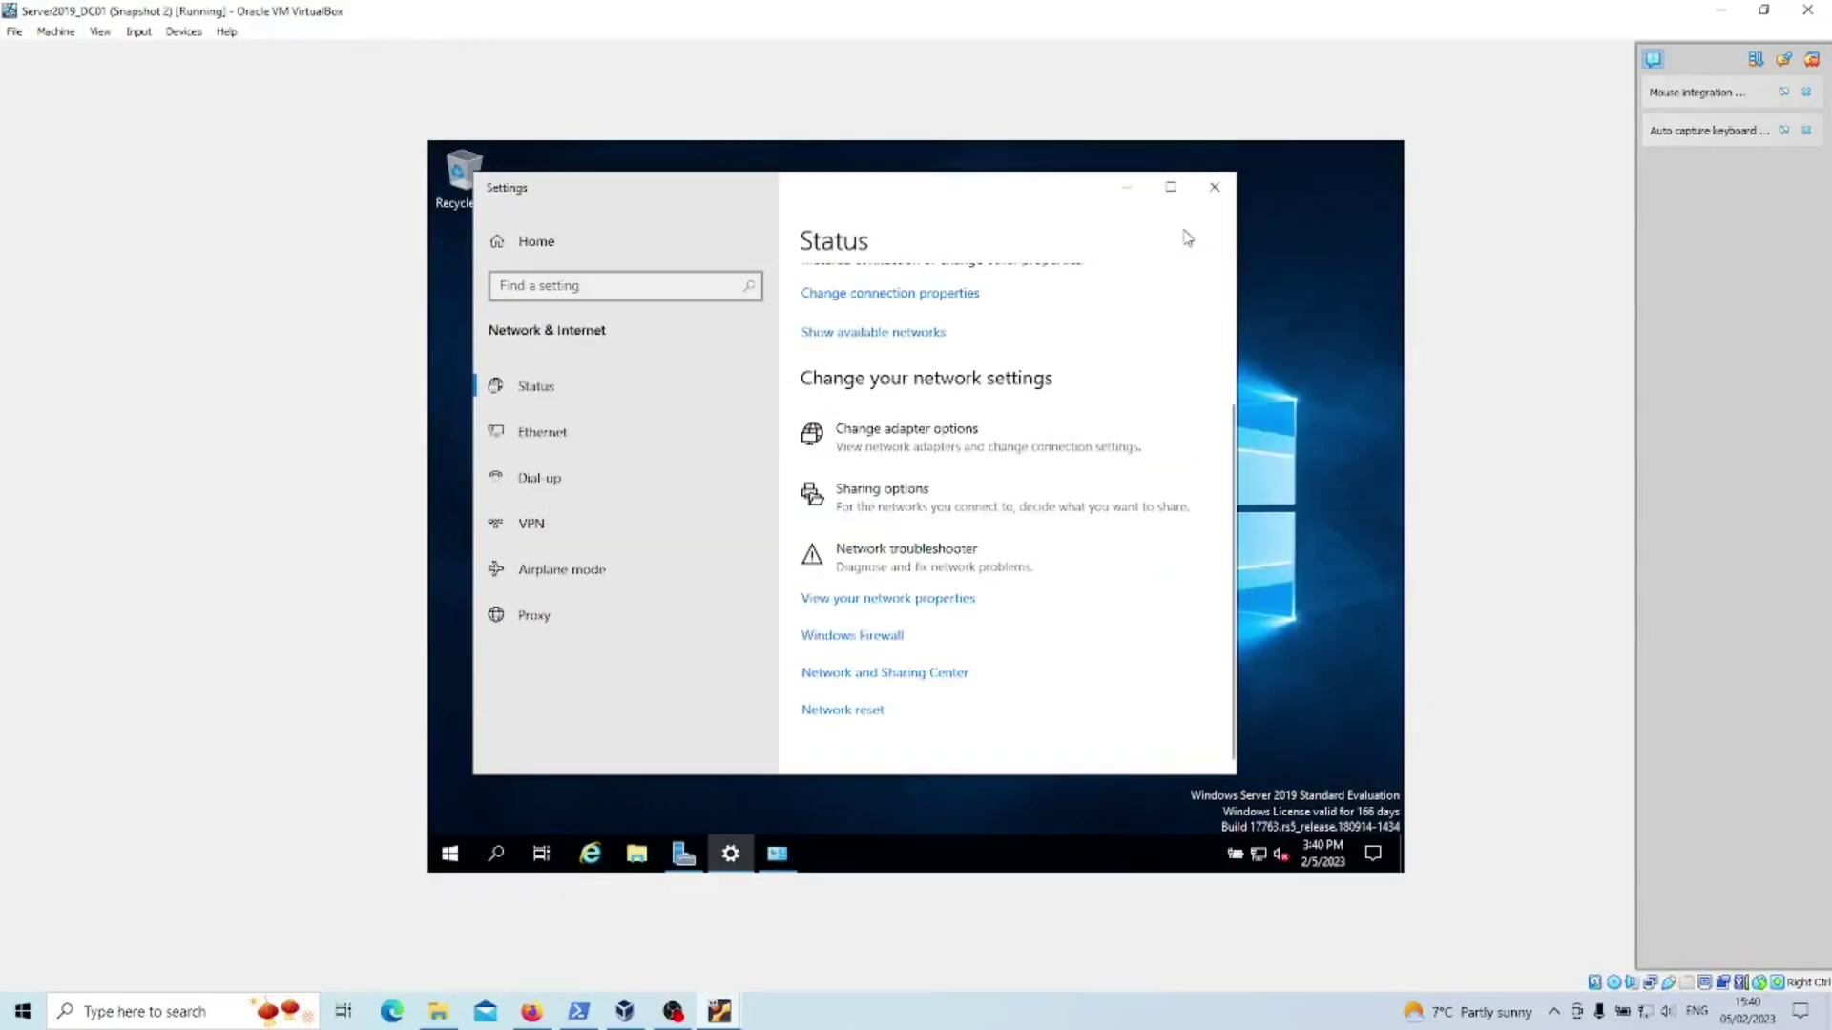
pyautogui.click(1128, 194)
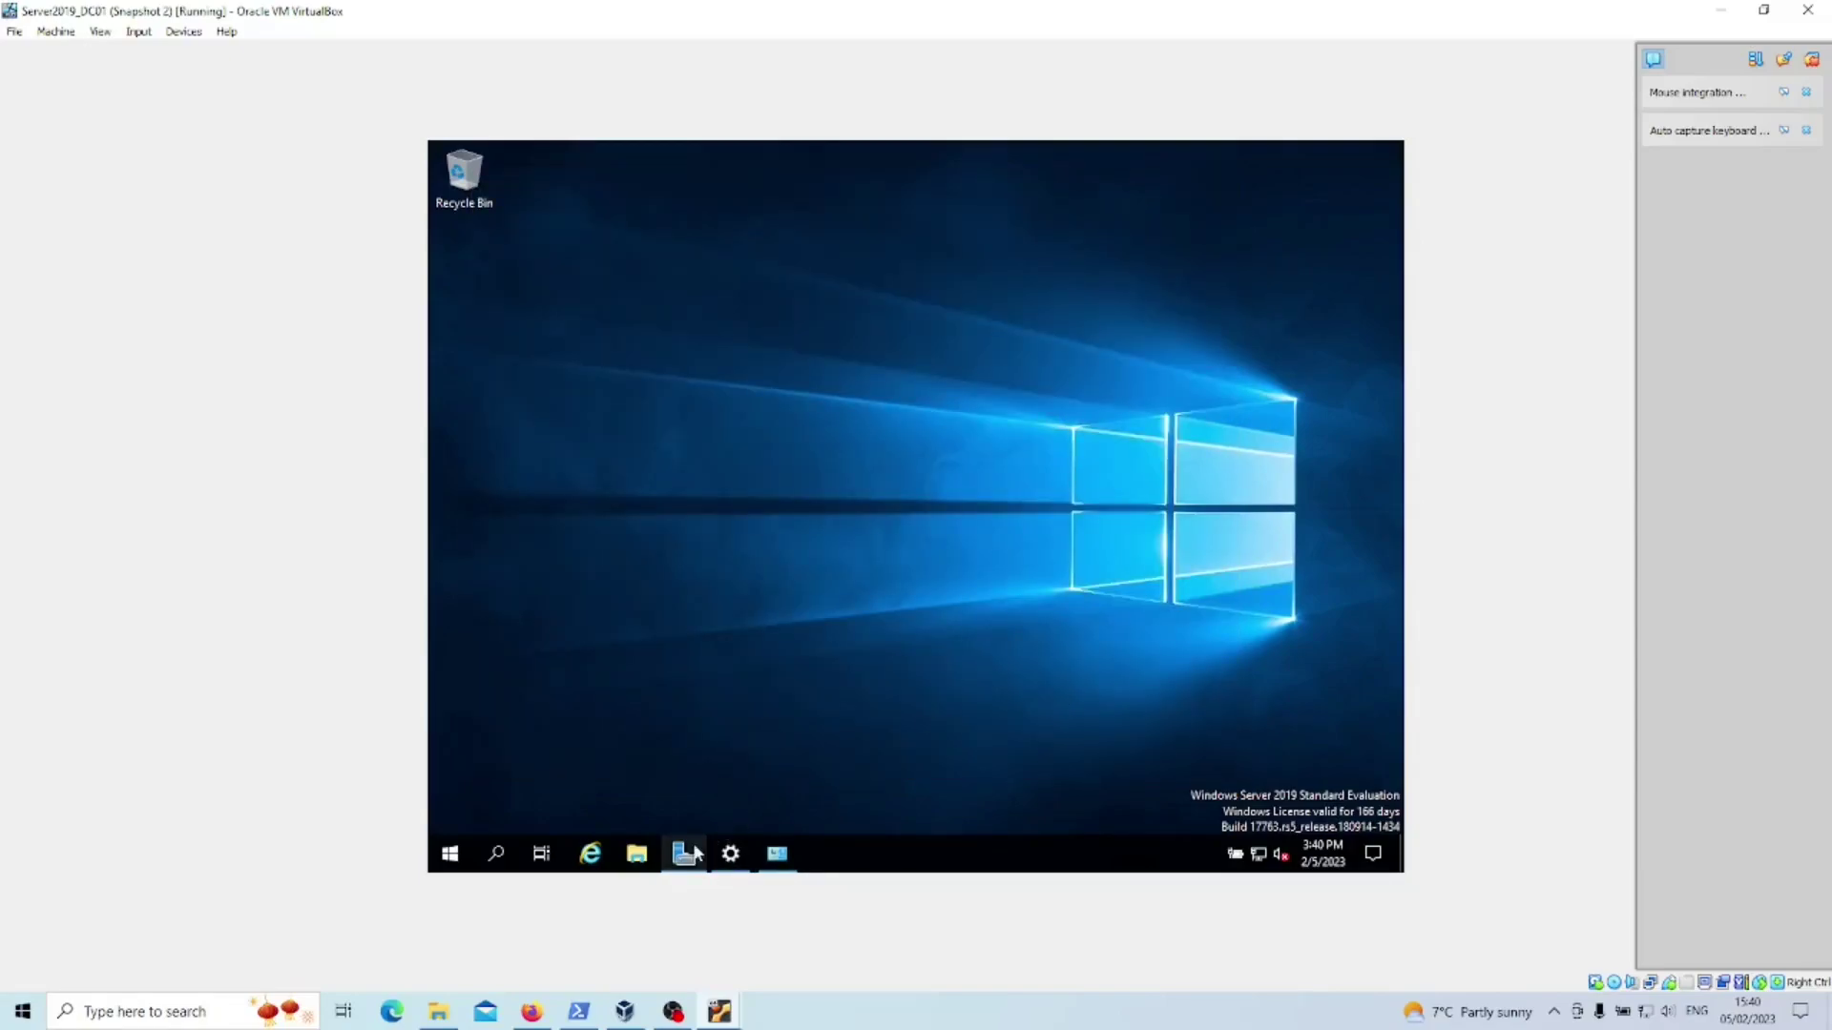
pyautogui.click(691, 852)
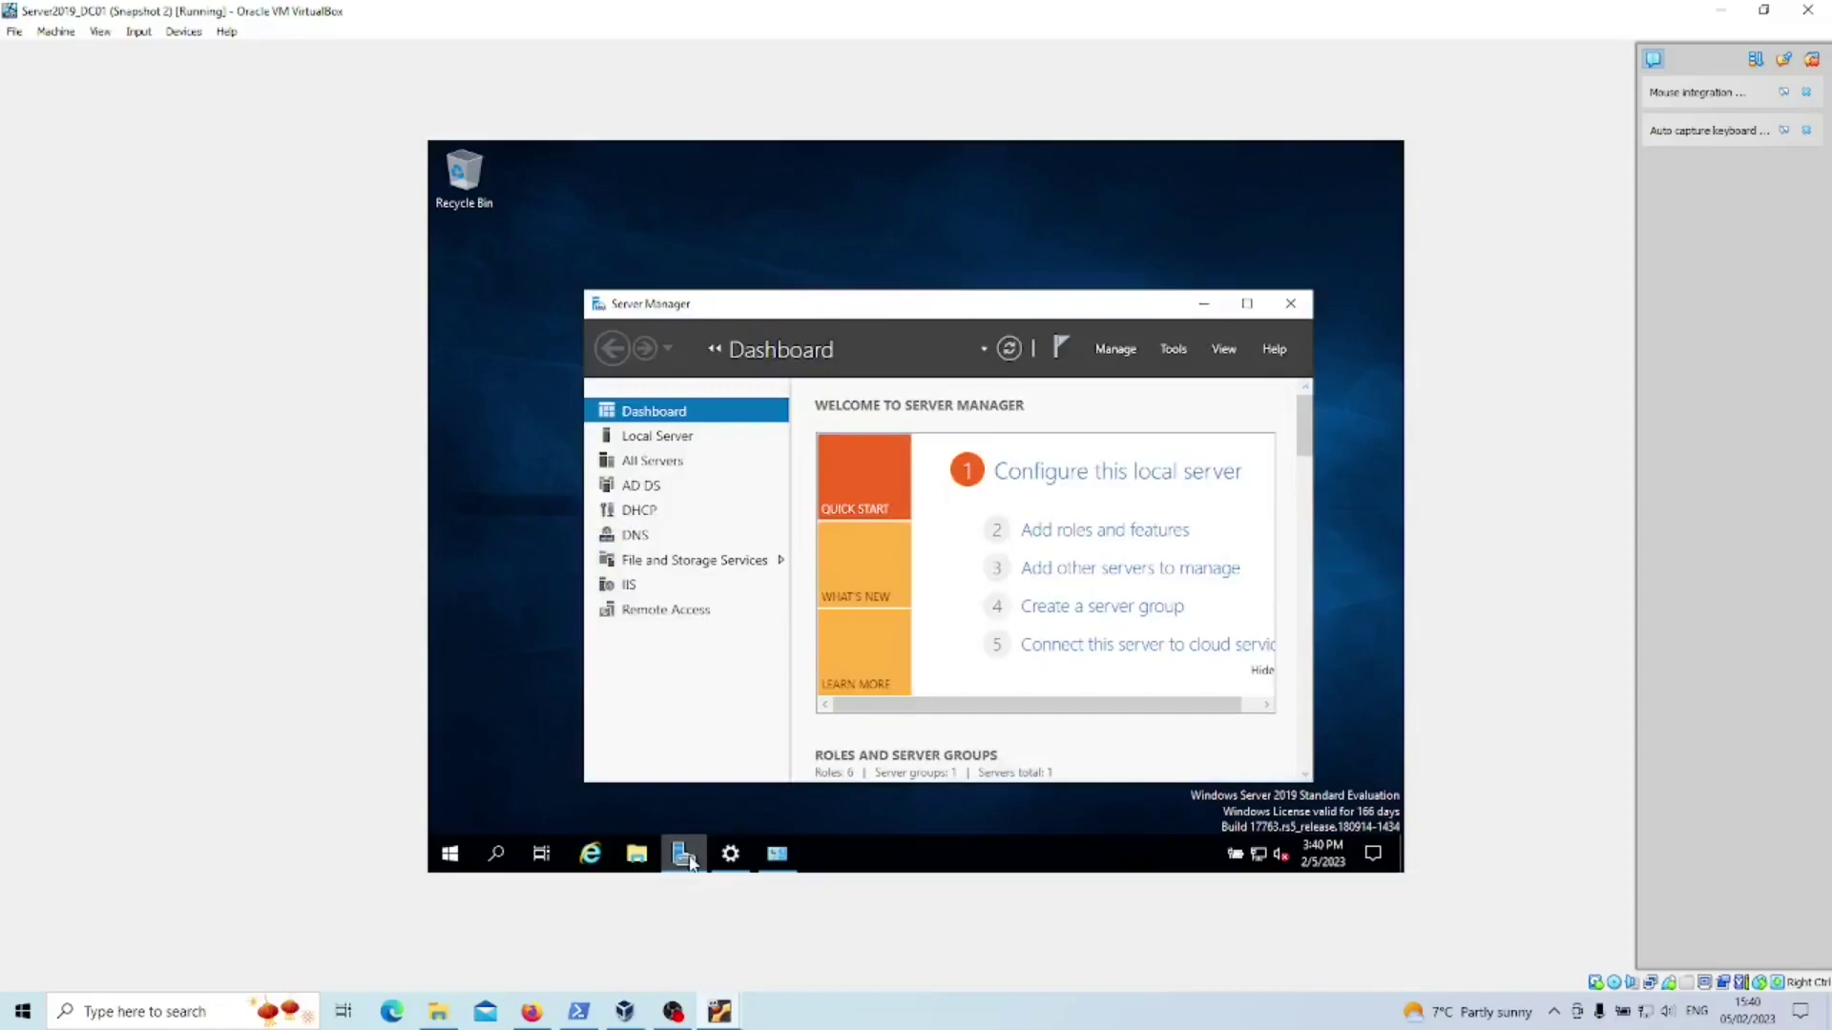
pyautogui.click(1185, 361)
# - Launch the DHCP console maximized and expand the server's IPv4 node
pyautogui.click(1145, 588)
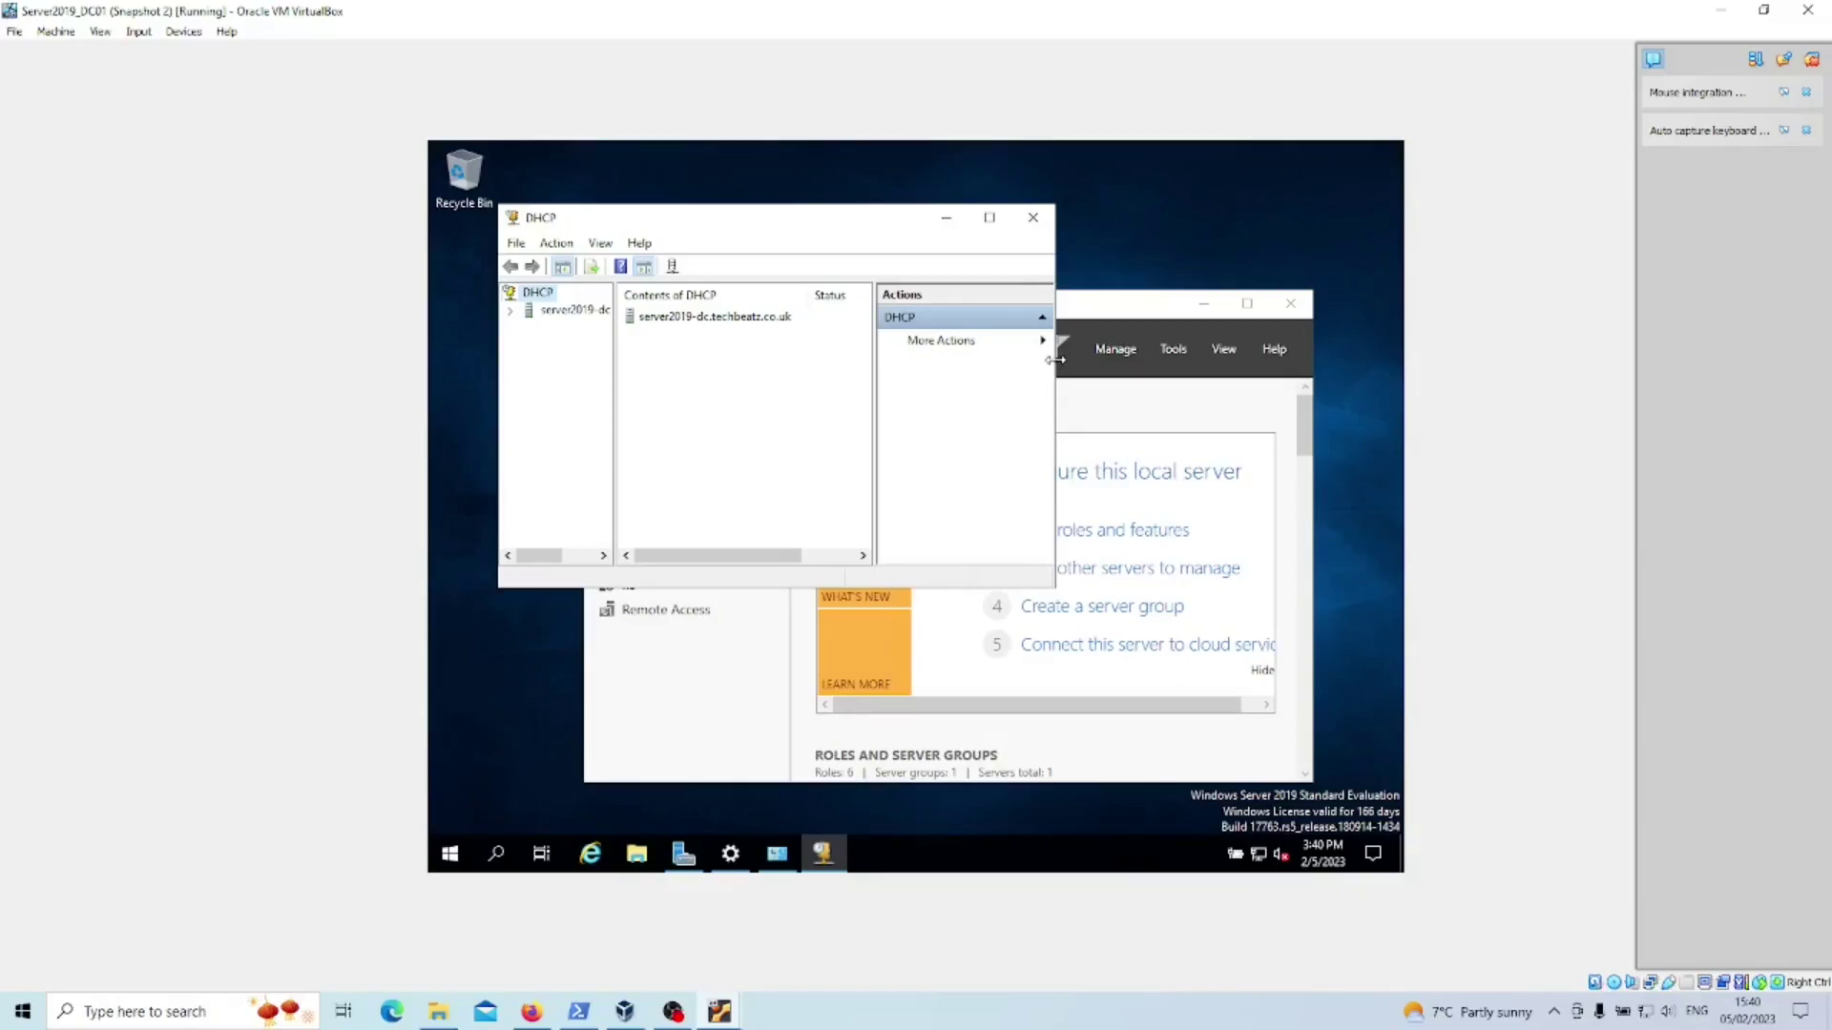
pyautogui.click(995, 219)
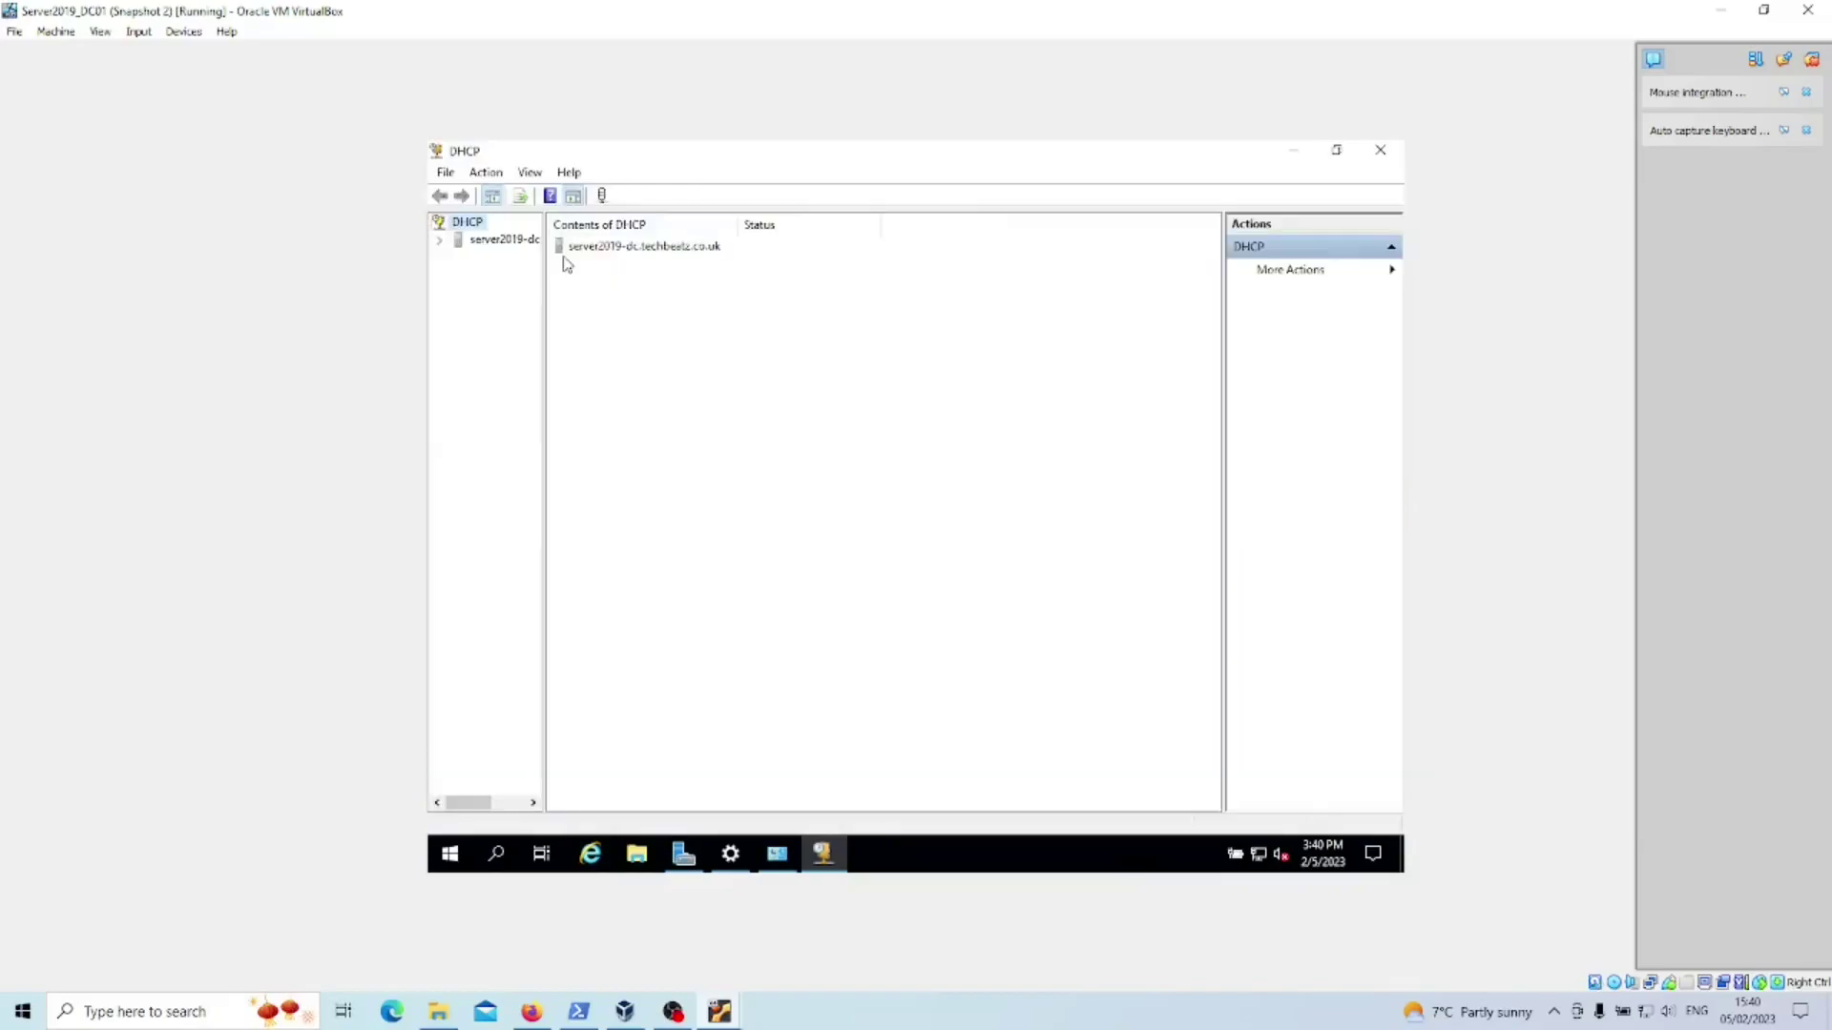
pyautogui.doubleClick(466, 239)
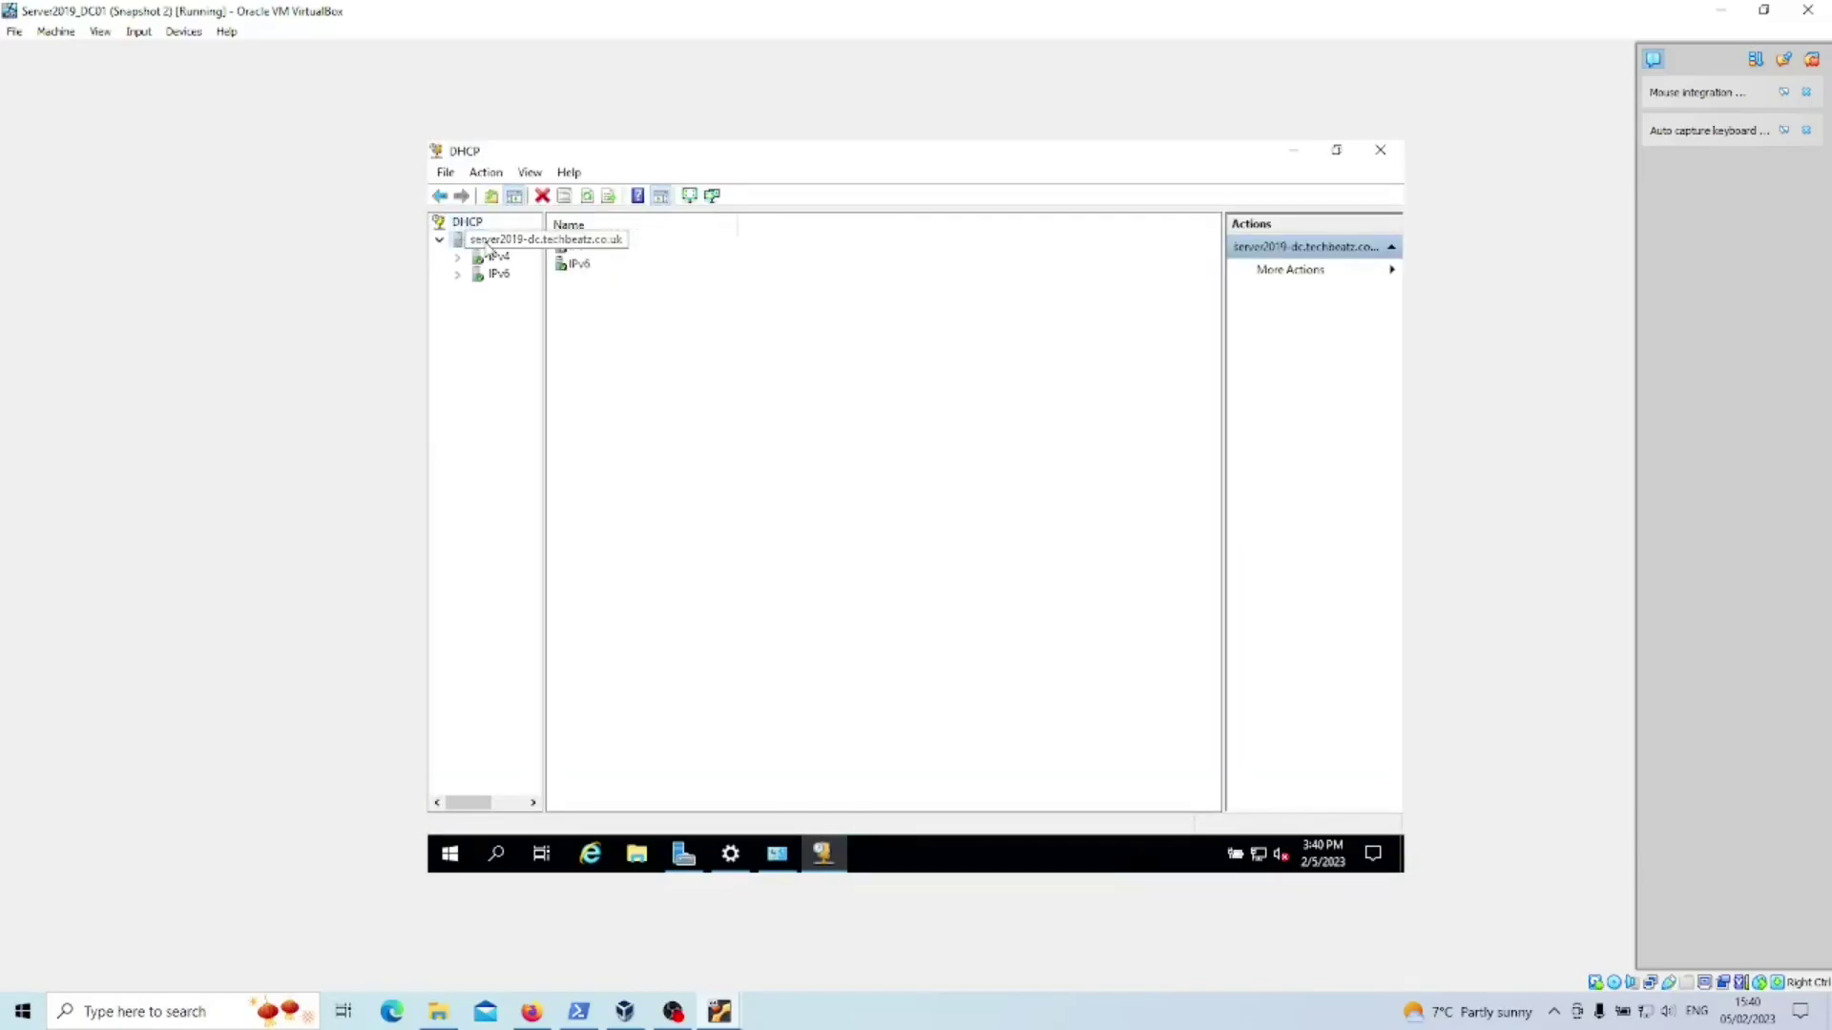
pyautogui.doubleClick(500, 258)
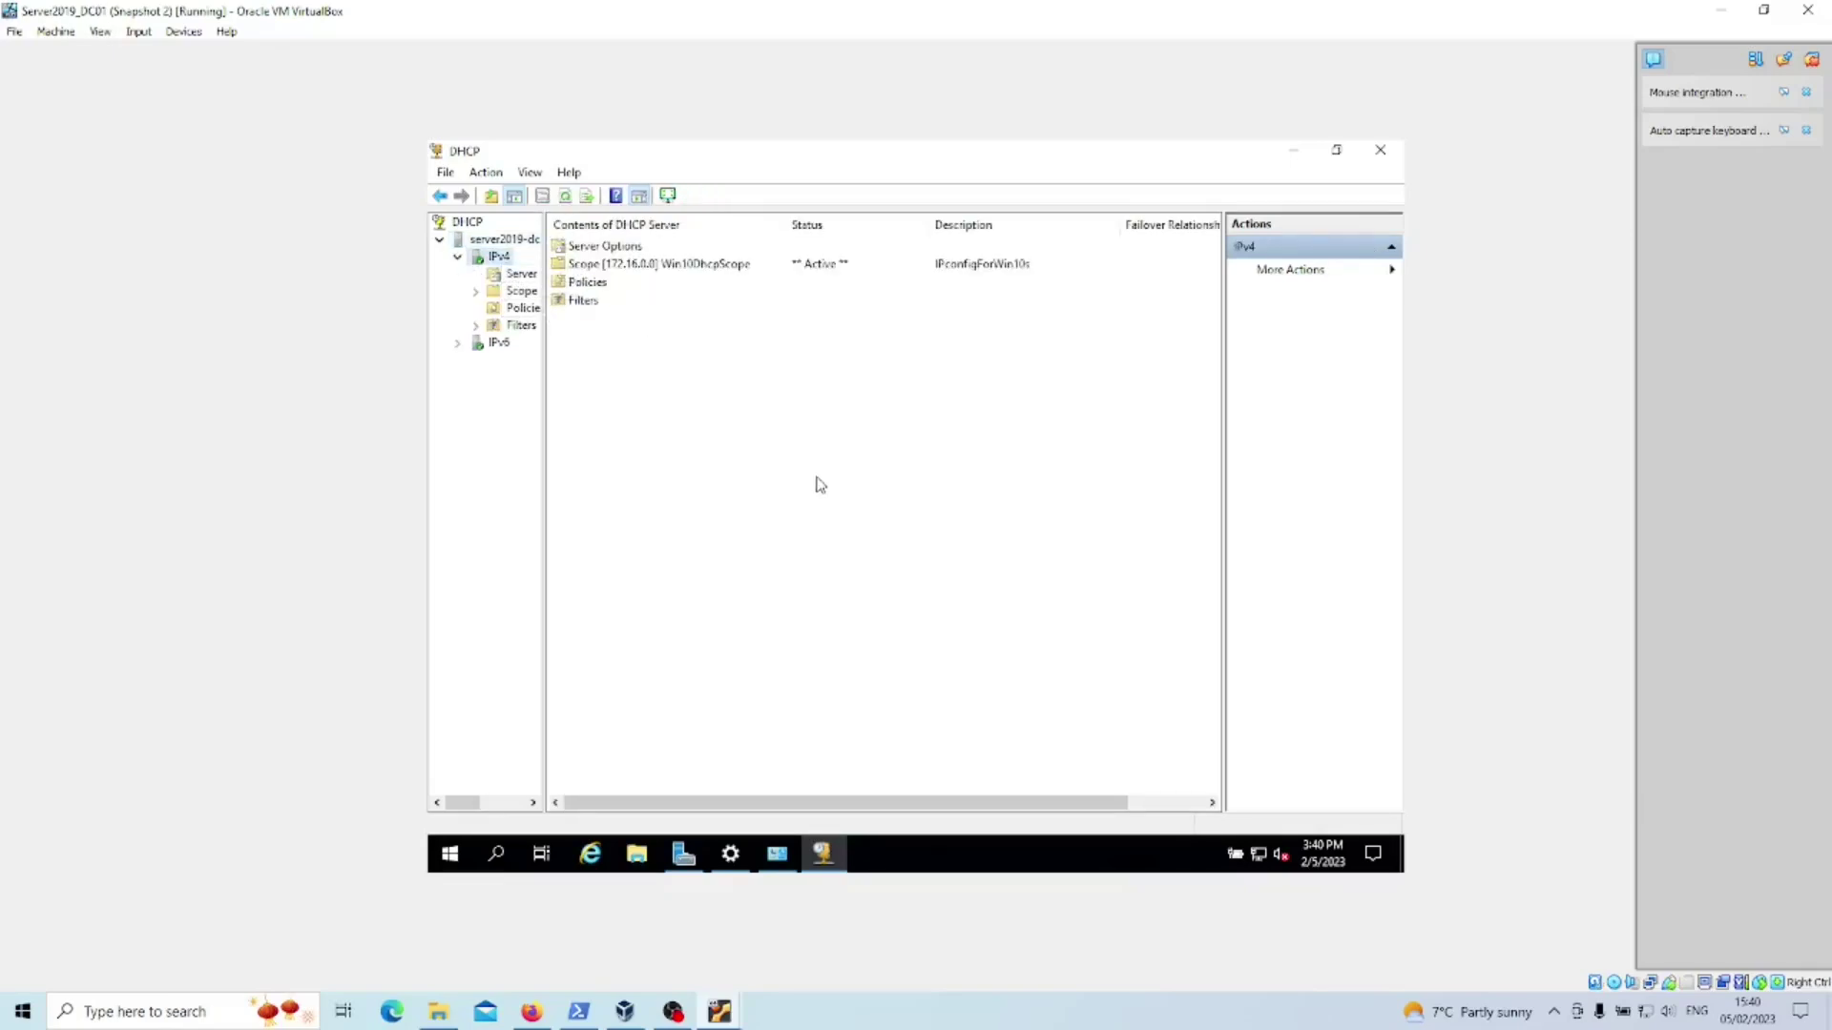
pyautogui.moveTo(543, 307); pyautogui.dragTo(546, 307)
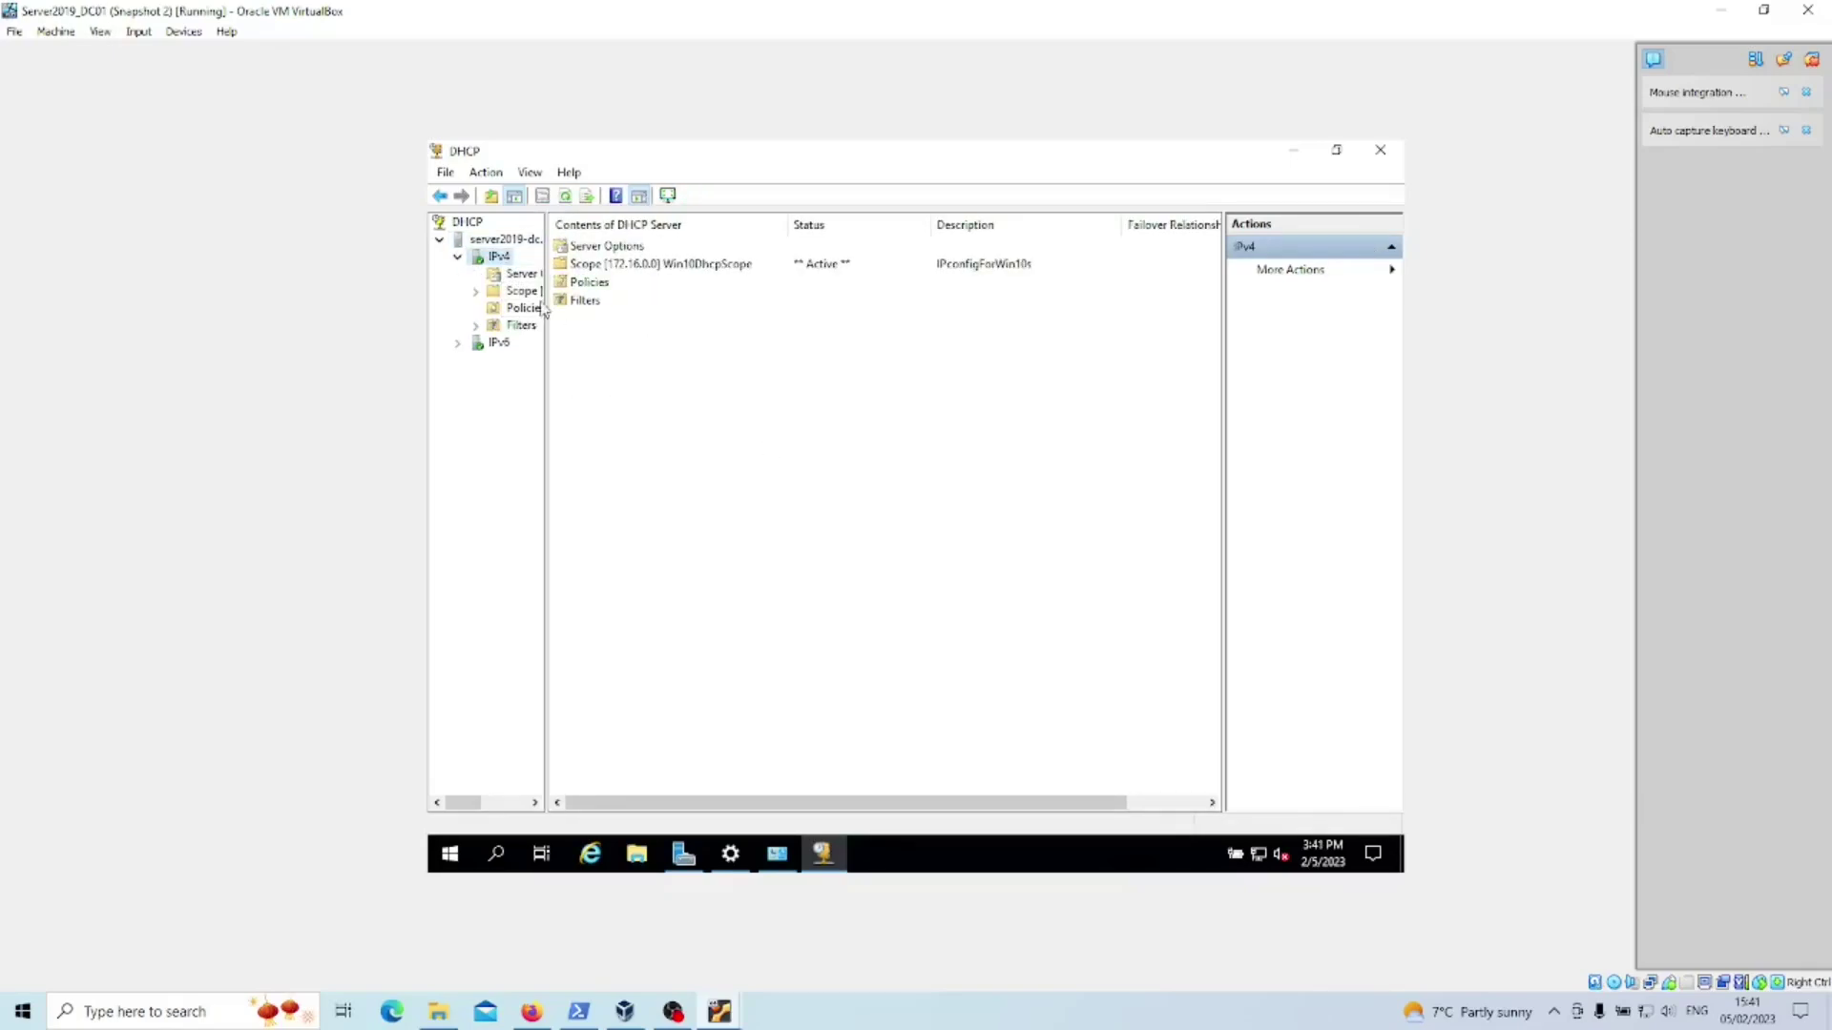
# - View the scope's Address Pool, then list Address Leases showing 172.16.0.100 and 172.16.0.101
pyautogui.doubleClick(603, 265)
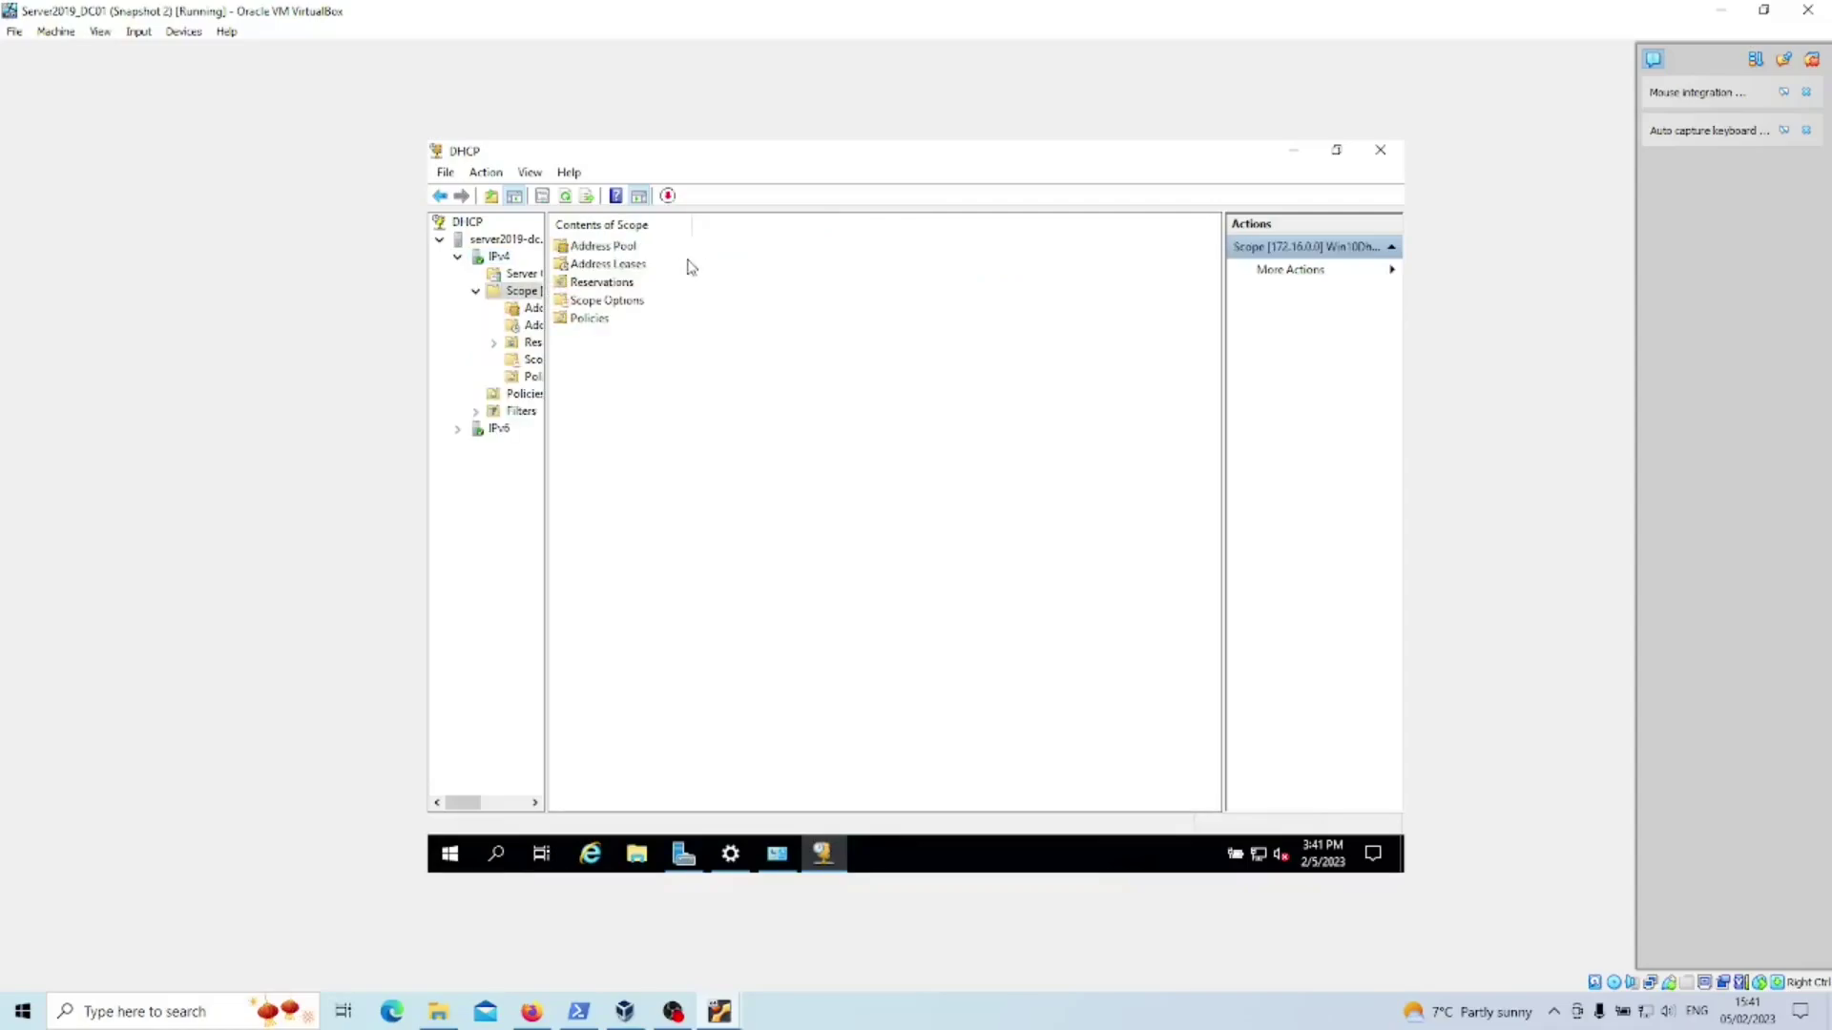
pyautogui.doubleClick(607, 246)
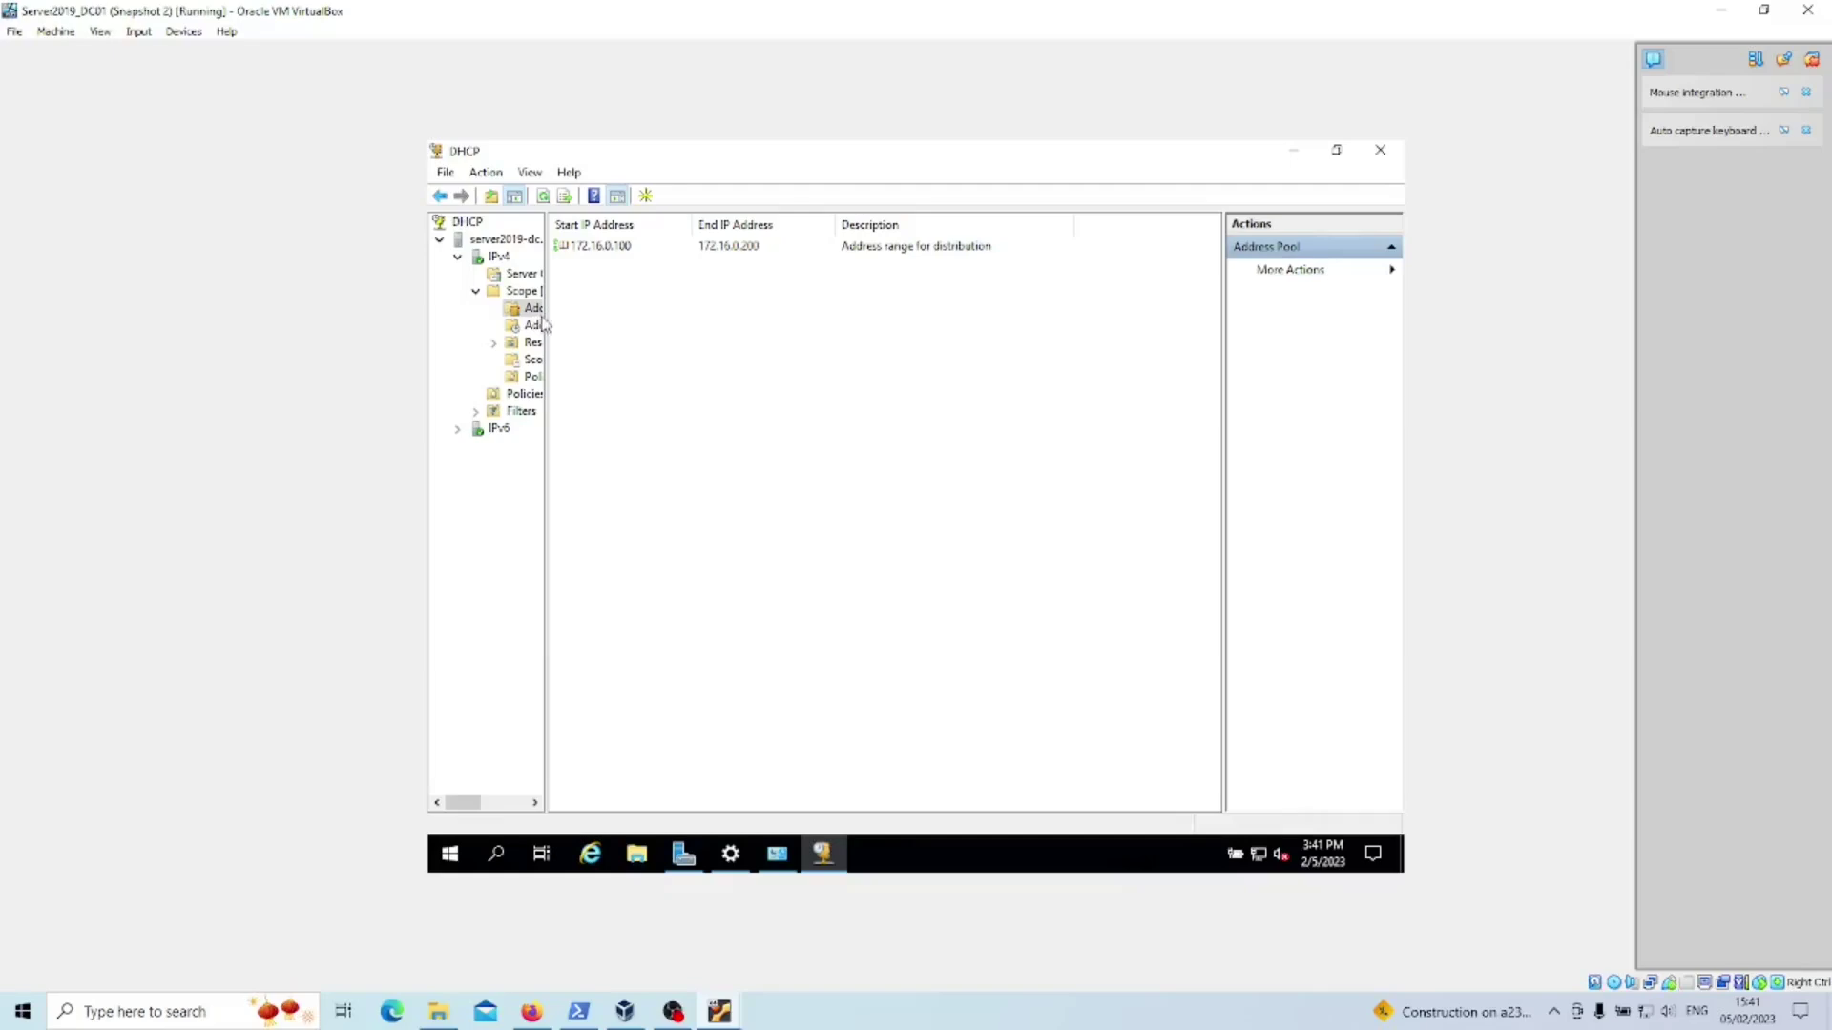
pyautogui.moveTo(544, 316); pyautogui.dragTo(567, 315)
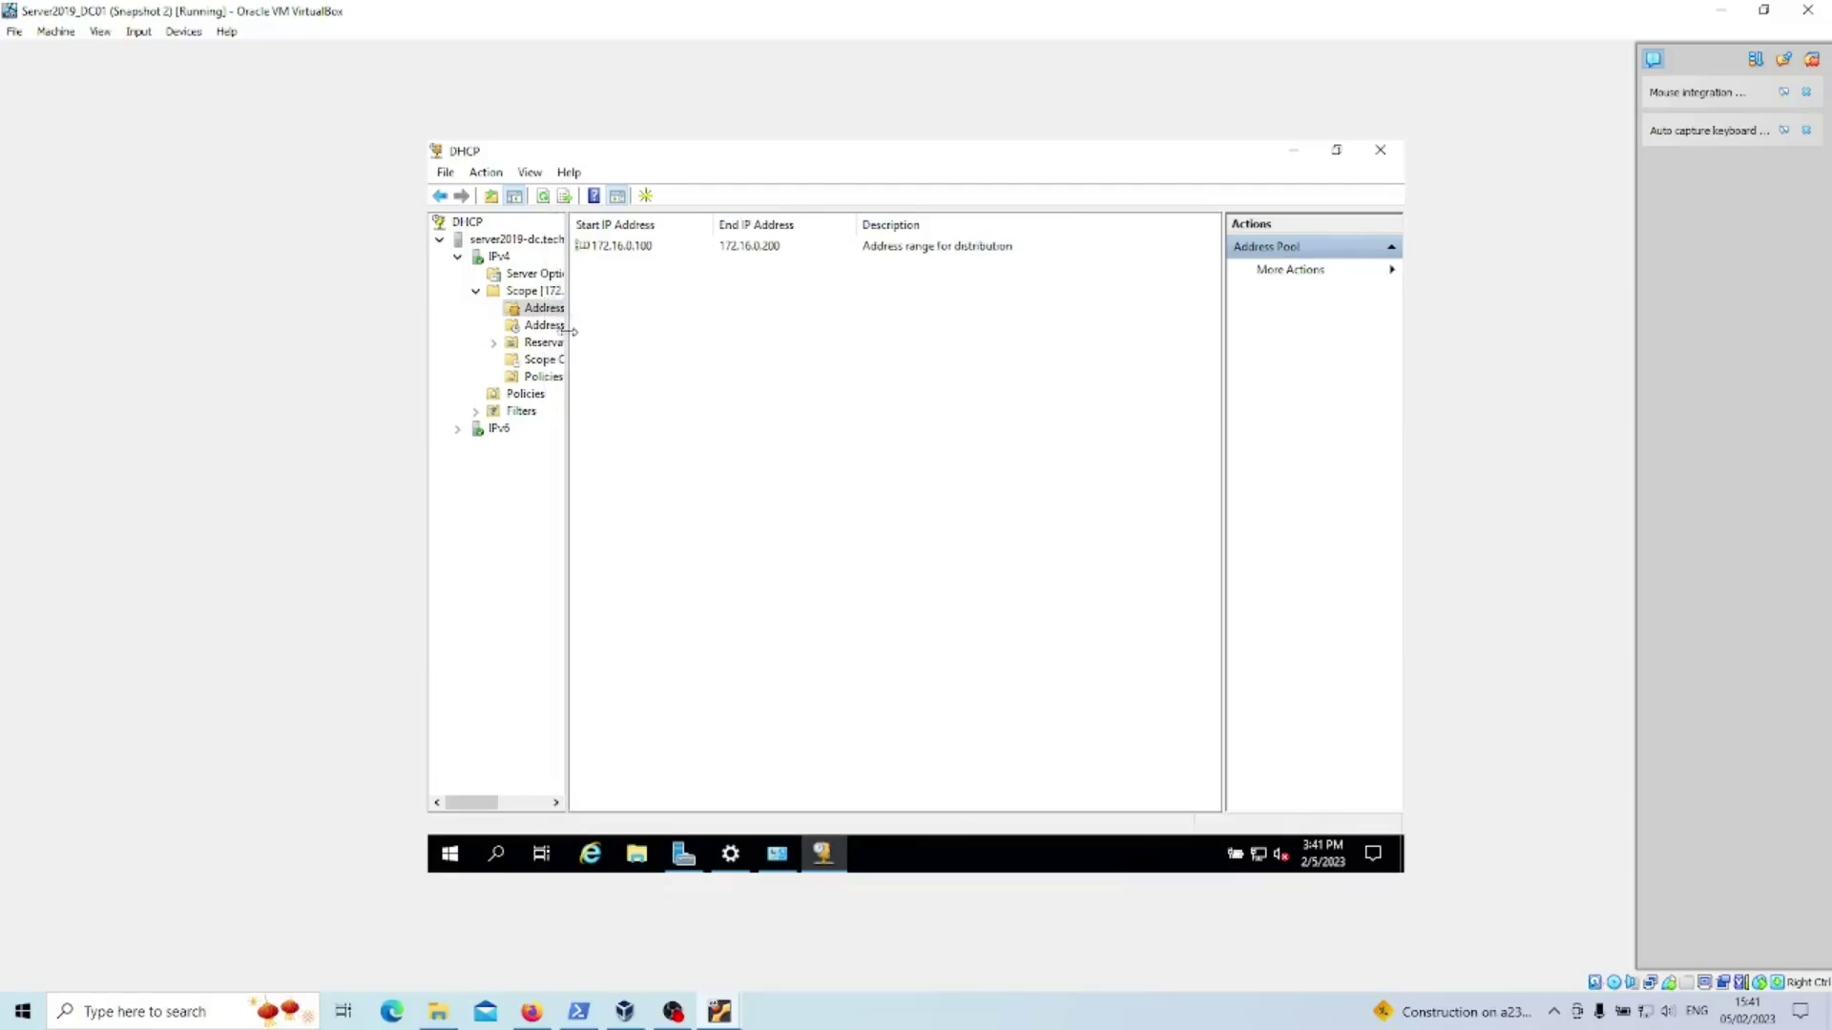
pyautogui.click(544, 326)
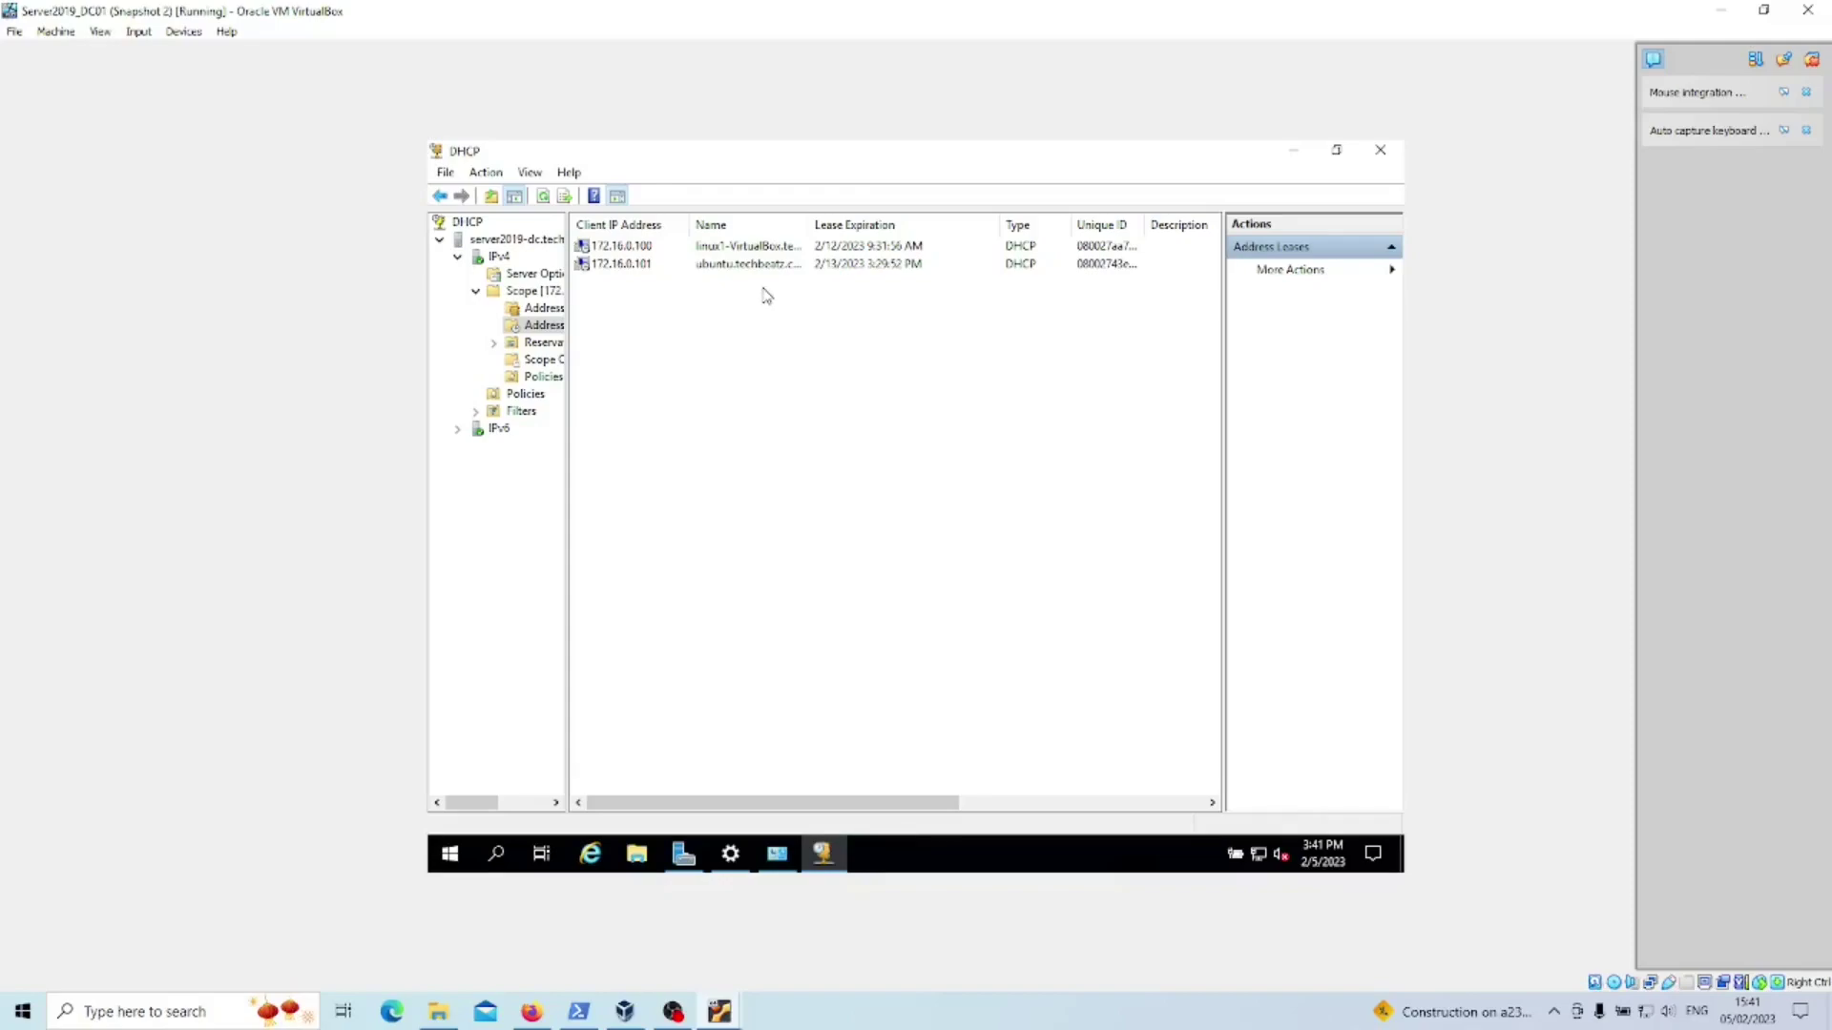
# - Widen the DHCP leases Name column to show full client names, then switch to Ubuntu_Client2
pyautogui.moveTo(716, 1017)
pyautogui.click(615, 925)
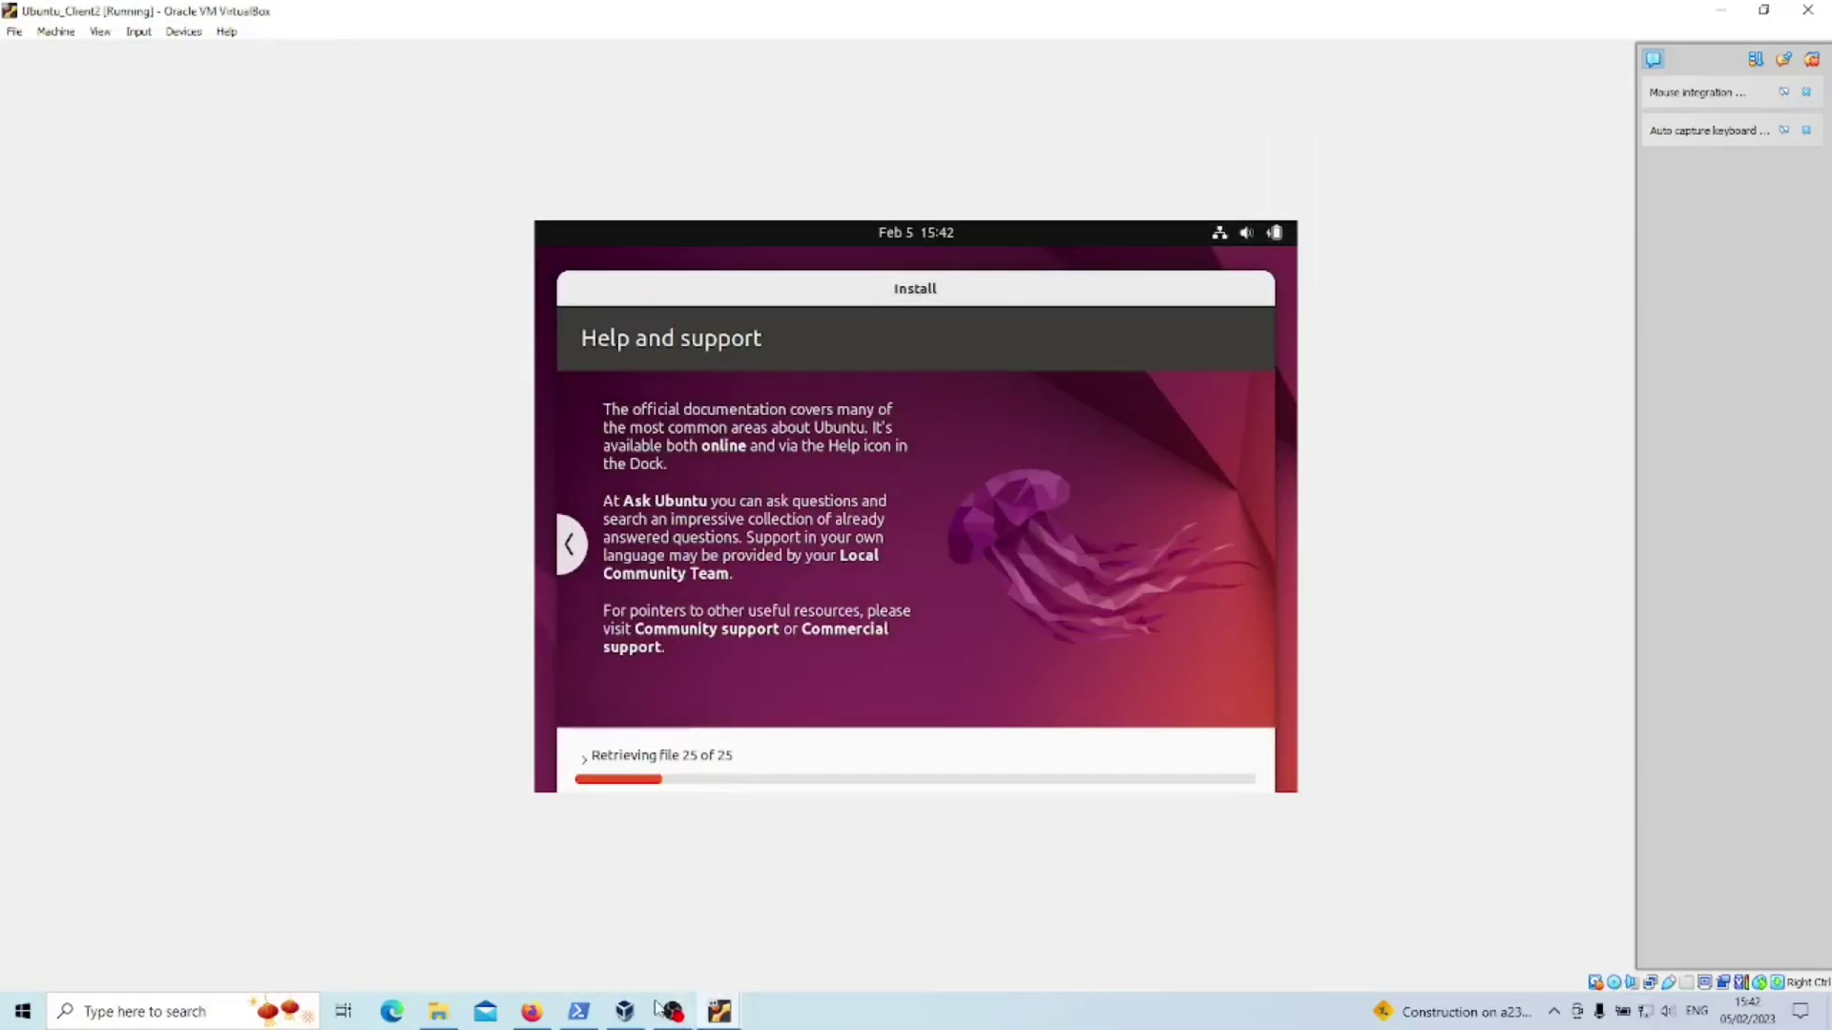
pyautogui.moveTo(720, 1011)
pyautogui.click(825, 921)
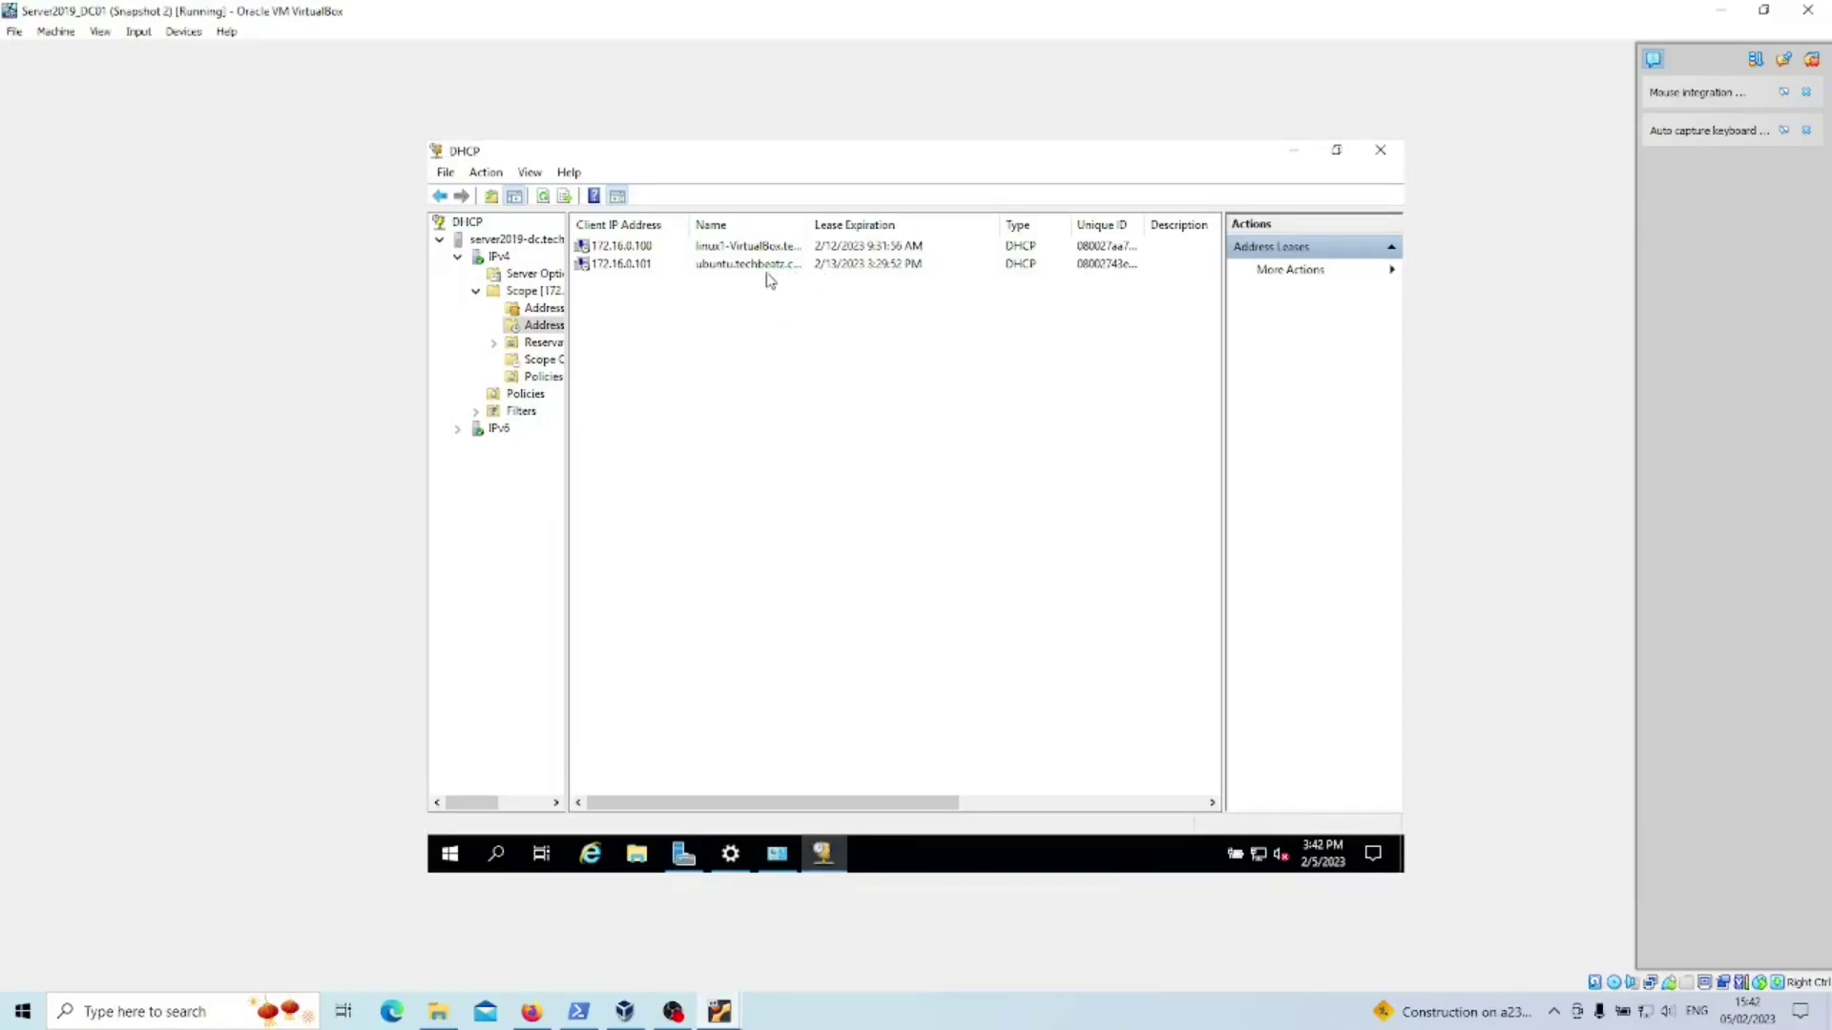
pyautogui.moveTo(809, 222); pyautogui.dragTo(837, 221)
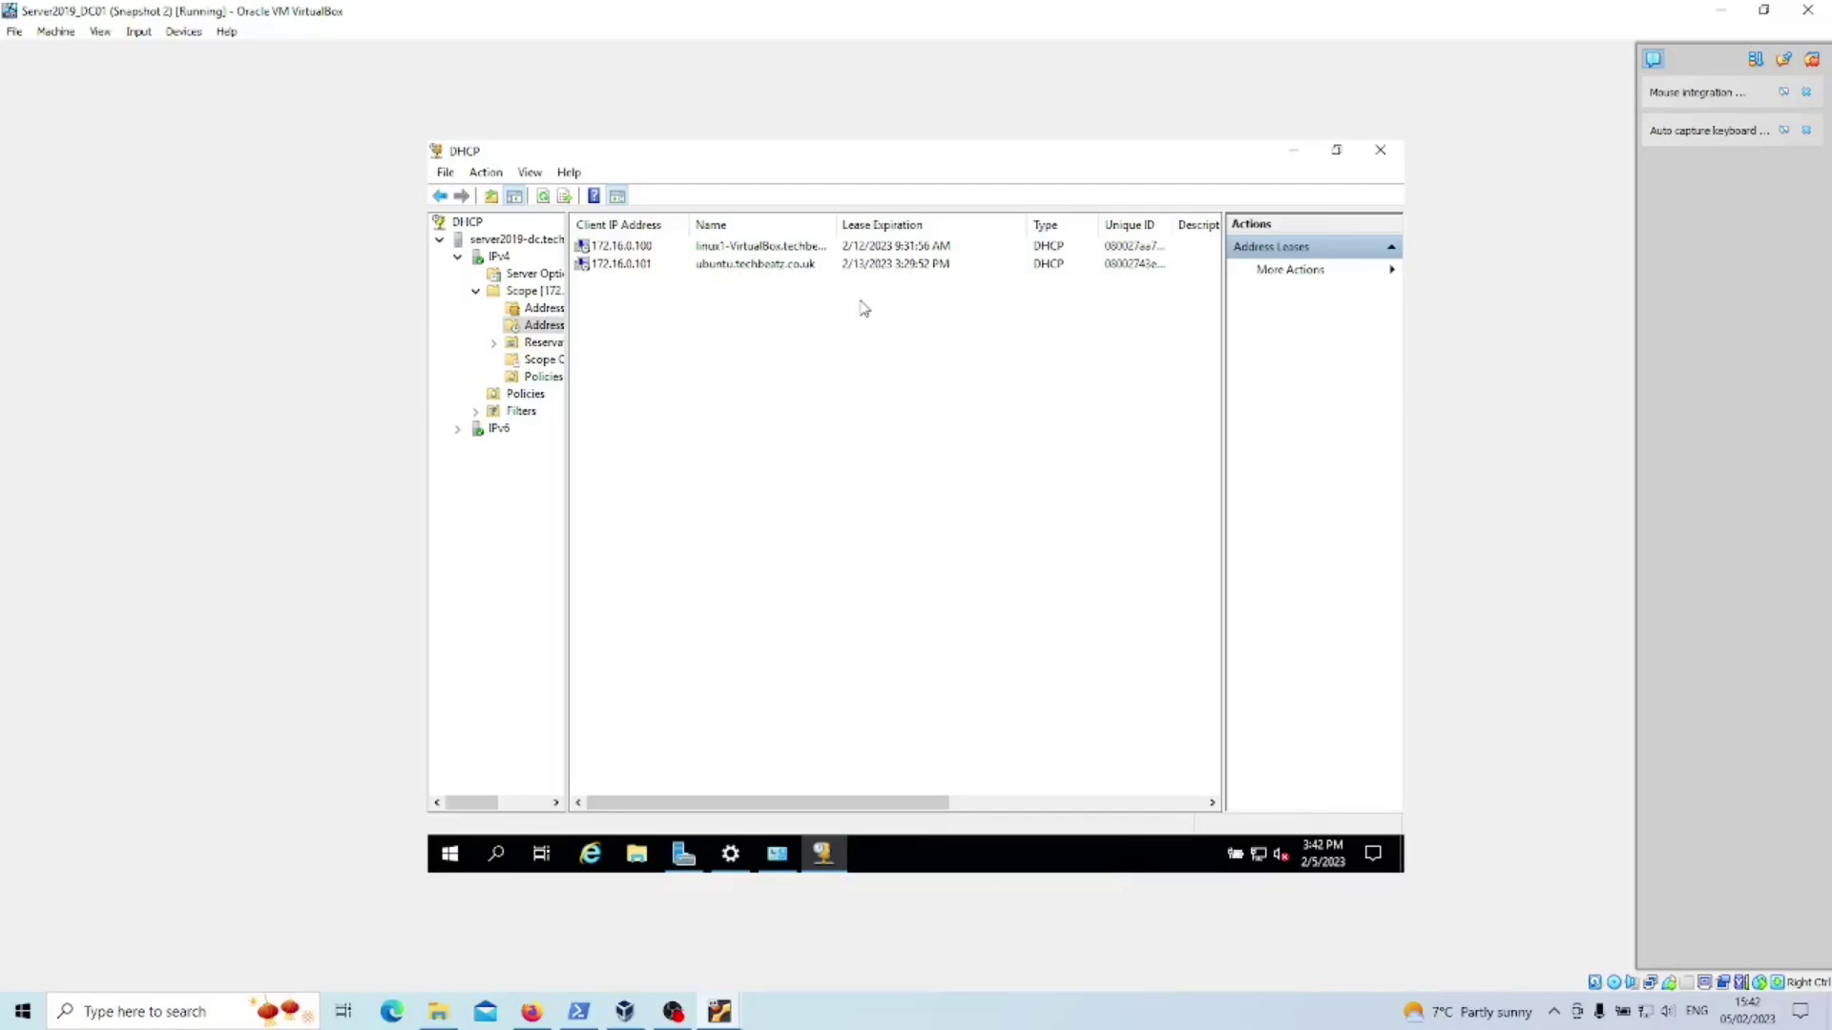
pyautogui.hotkey('alt', 'Tab')
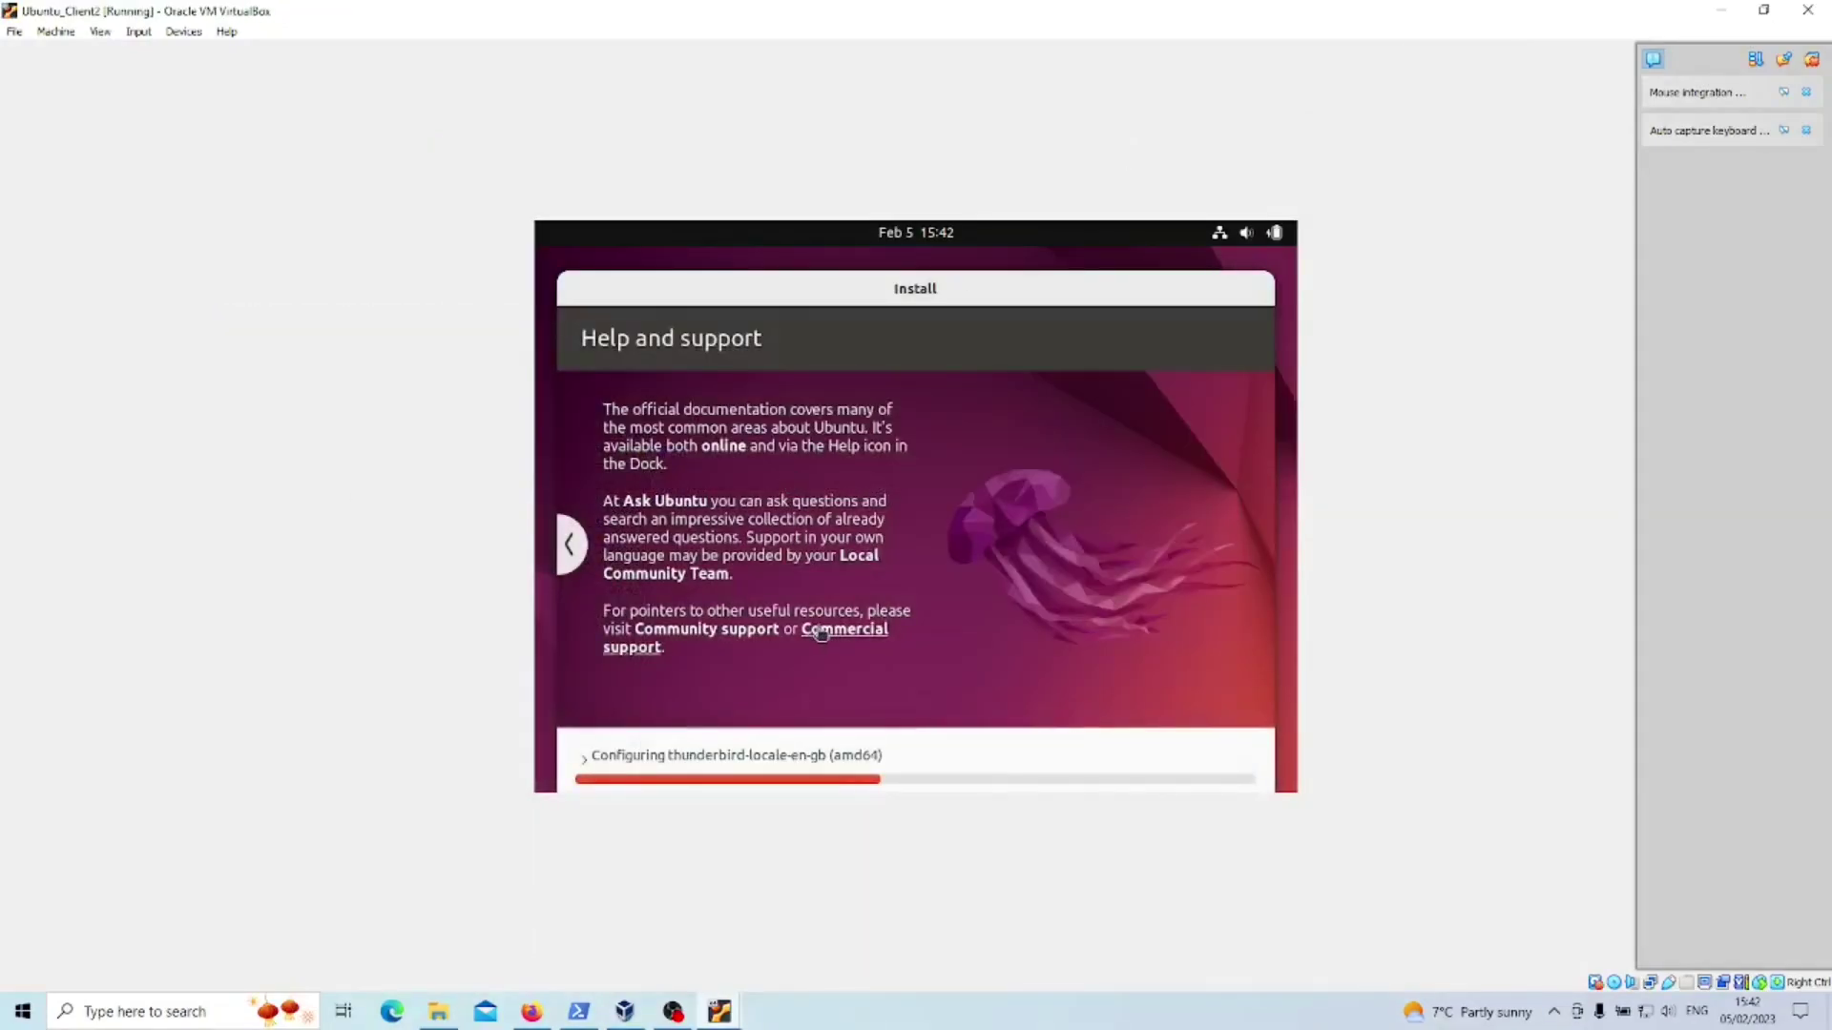
# - Restart Ubuntu_Client2 after installation and log in to the user account with its password
pyautogui.click(819, 633)
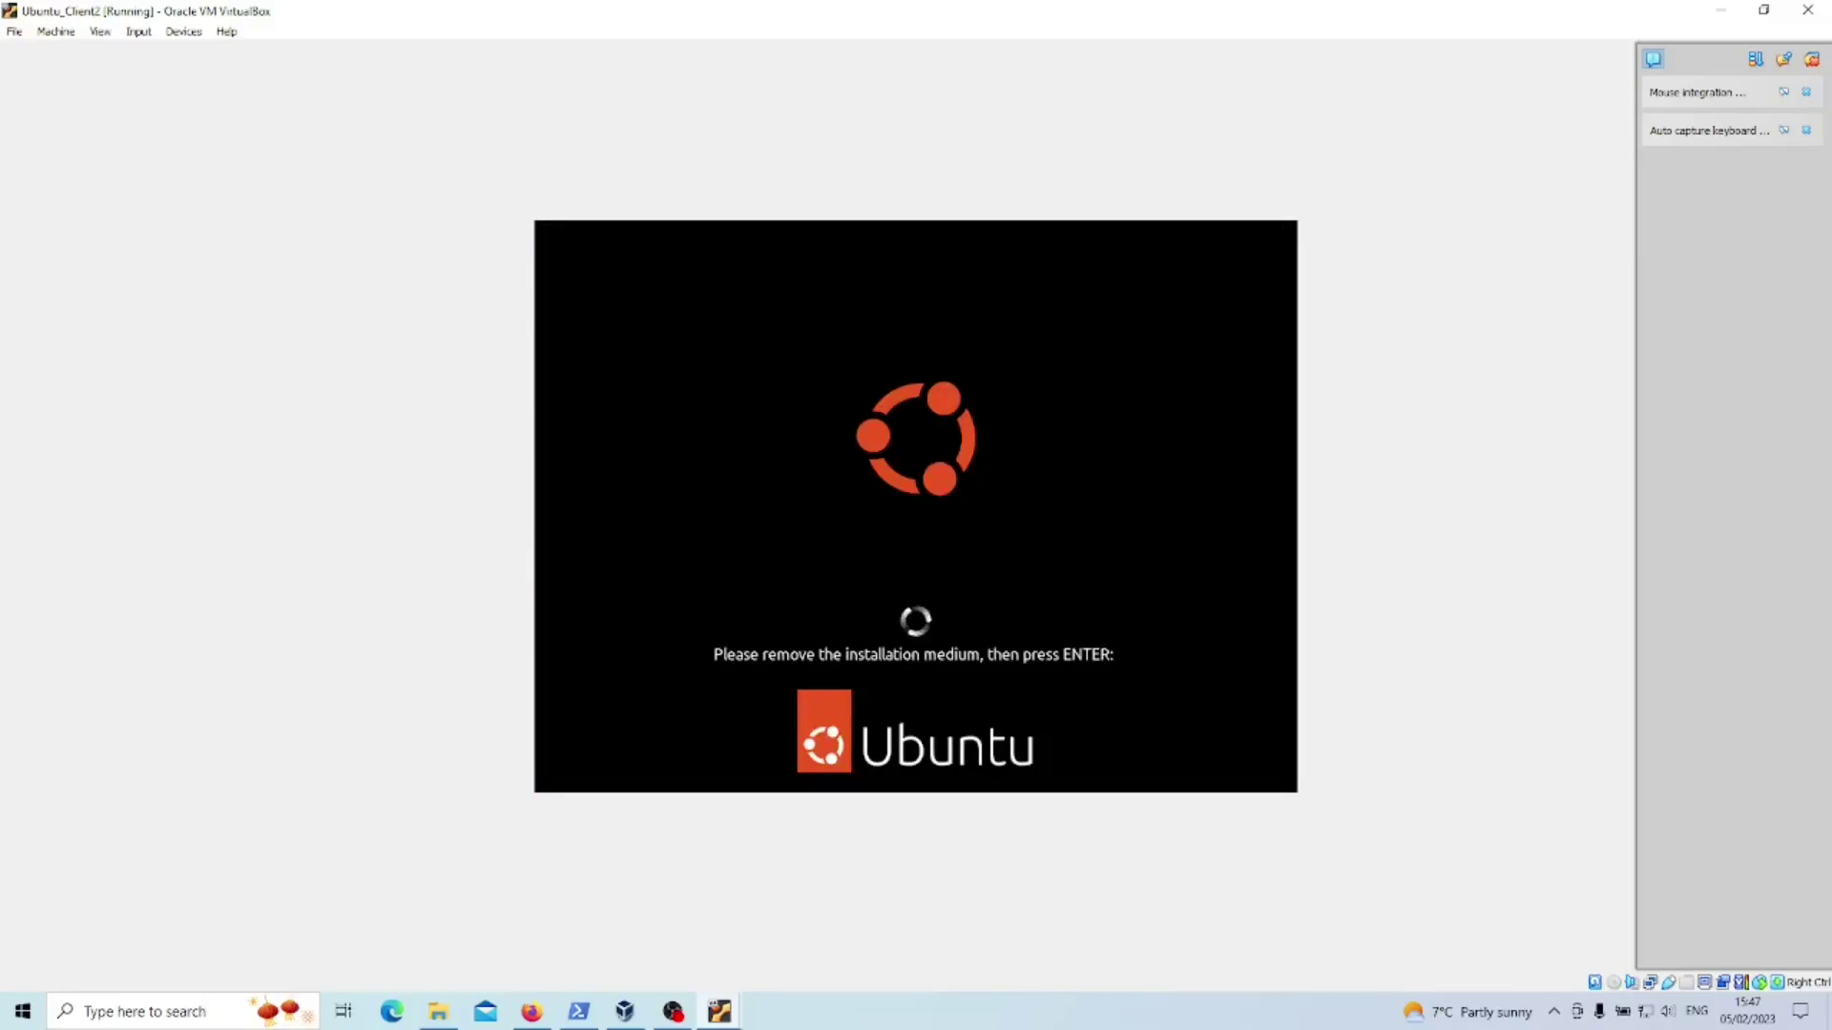
pyautogui.press('Return')
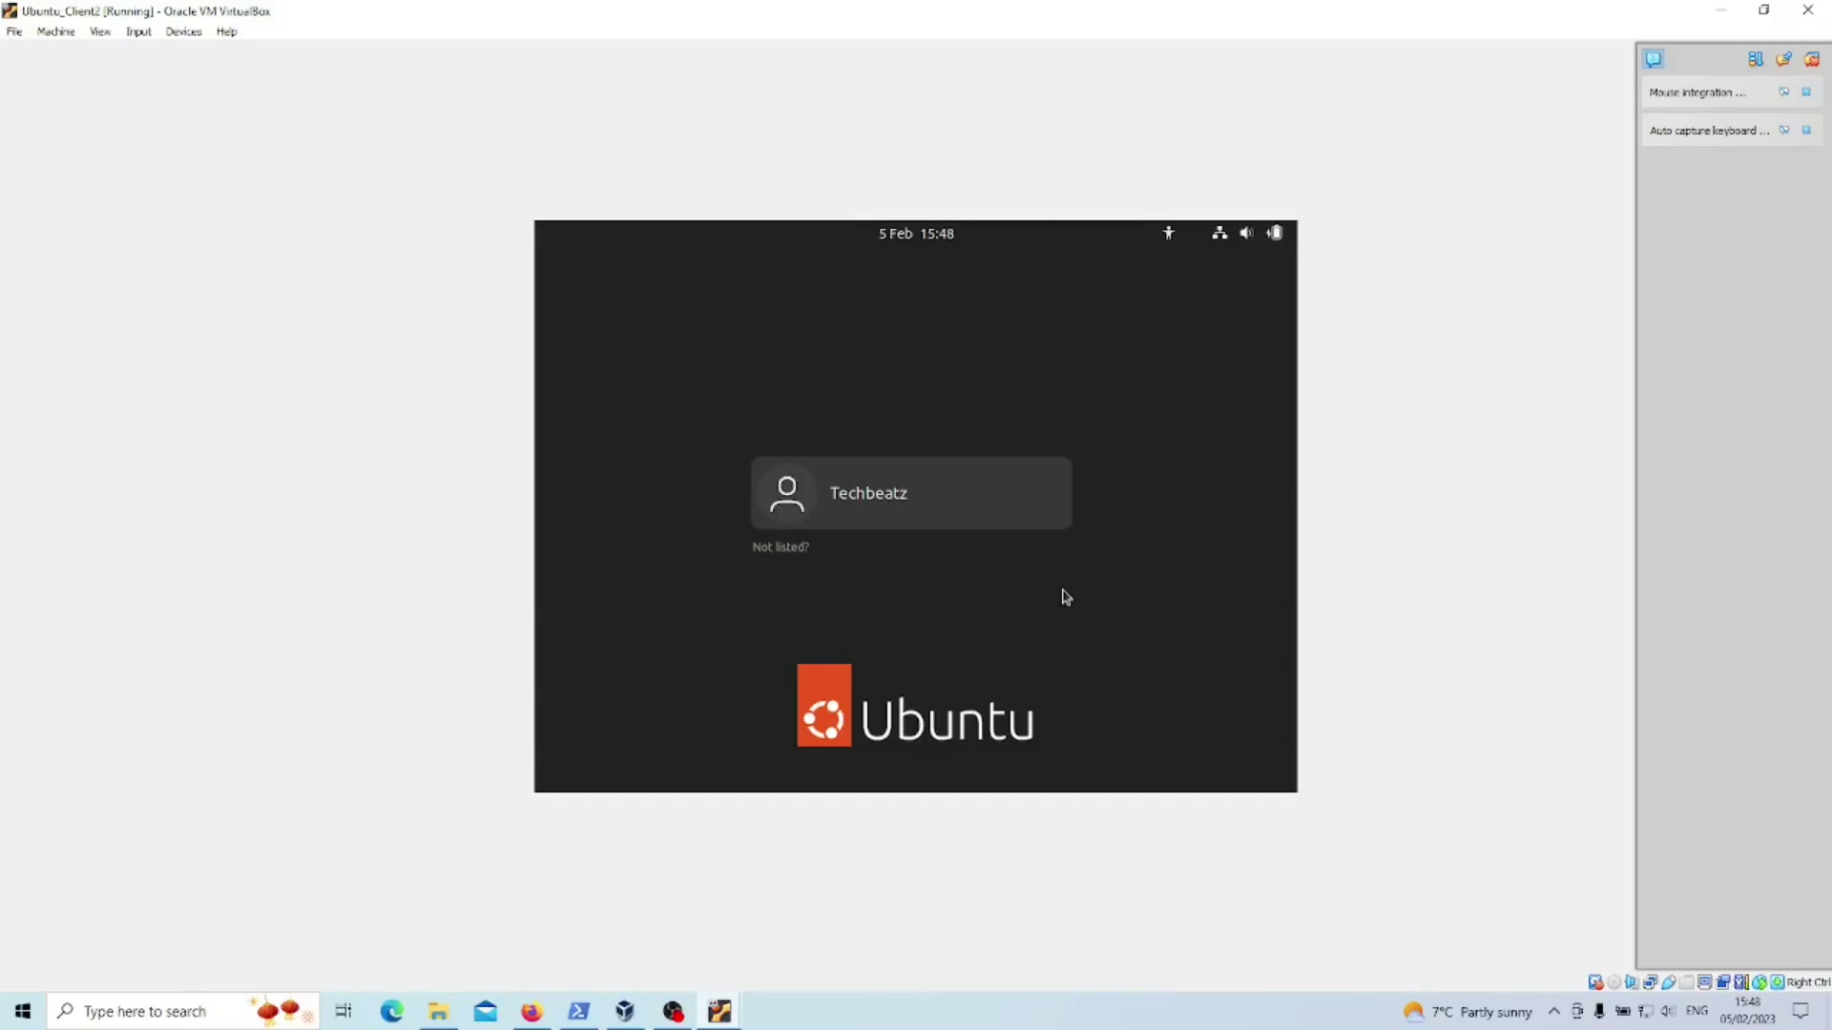
pyautogui.click(940, 517)
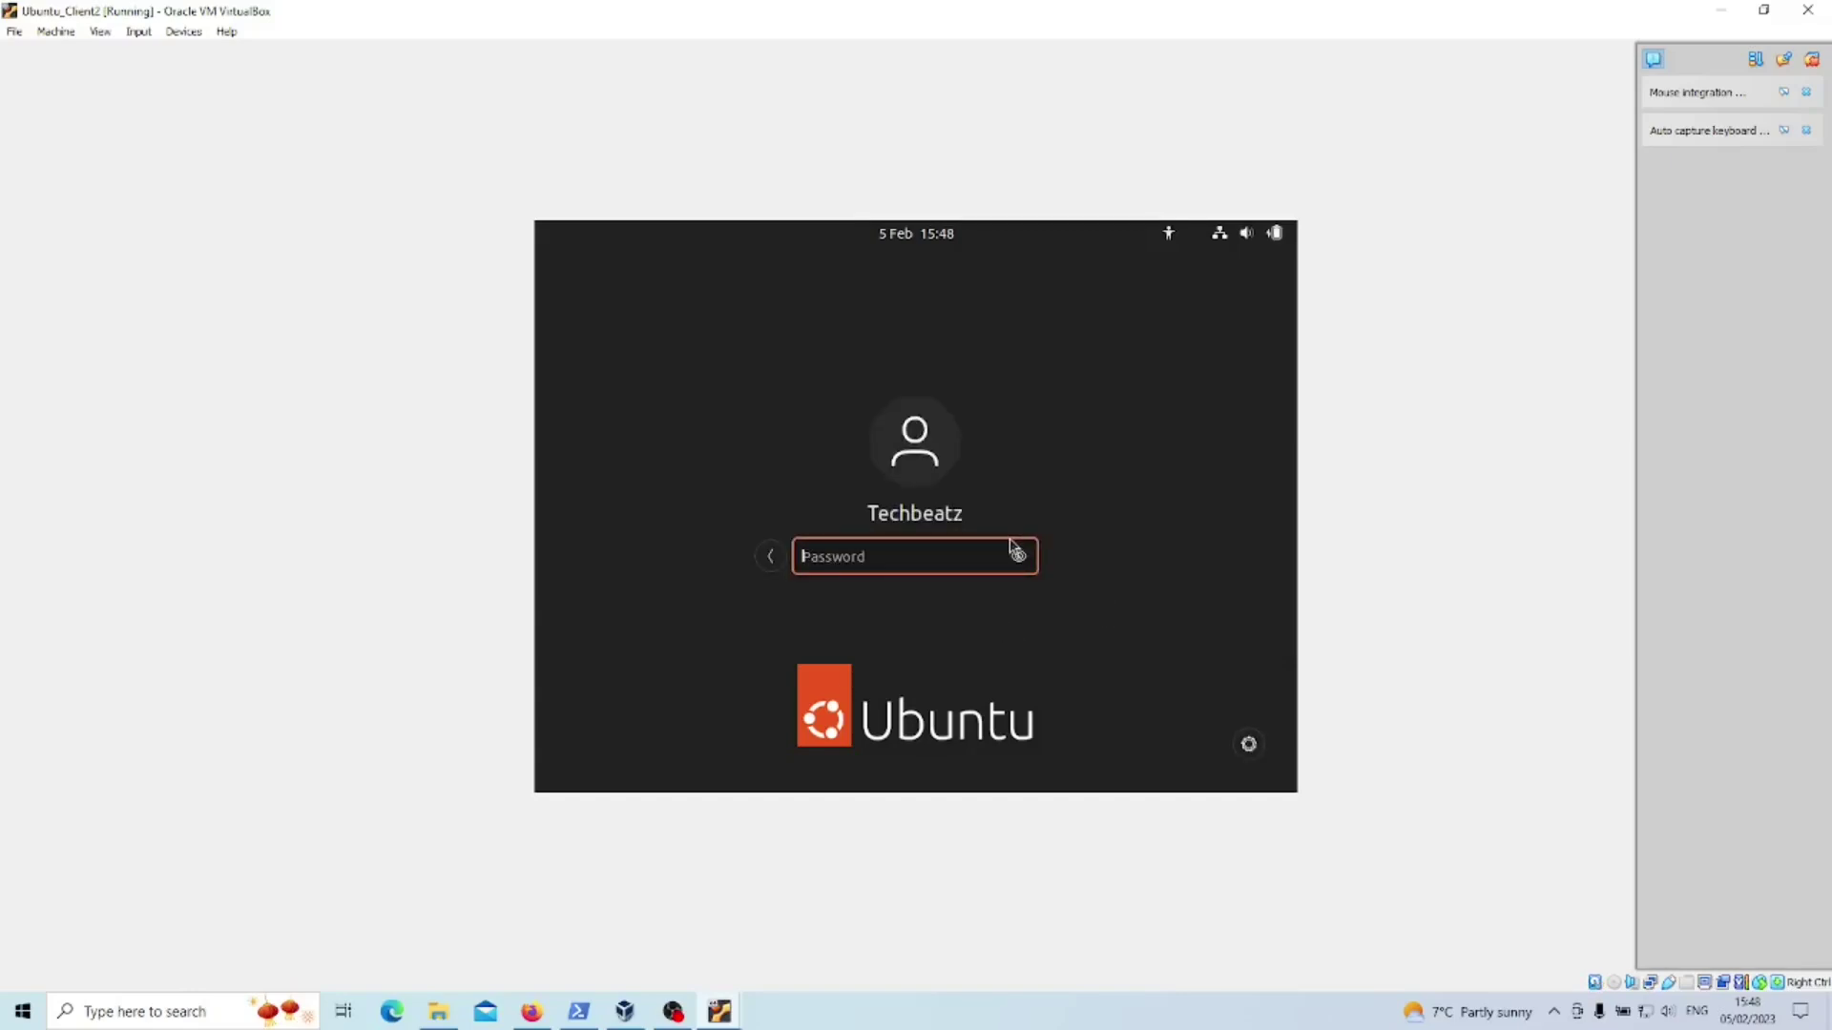
pyautogui.write('●●●●●●●●●●●●')
pyautogui.press('Return')
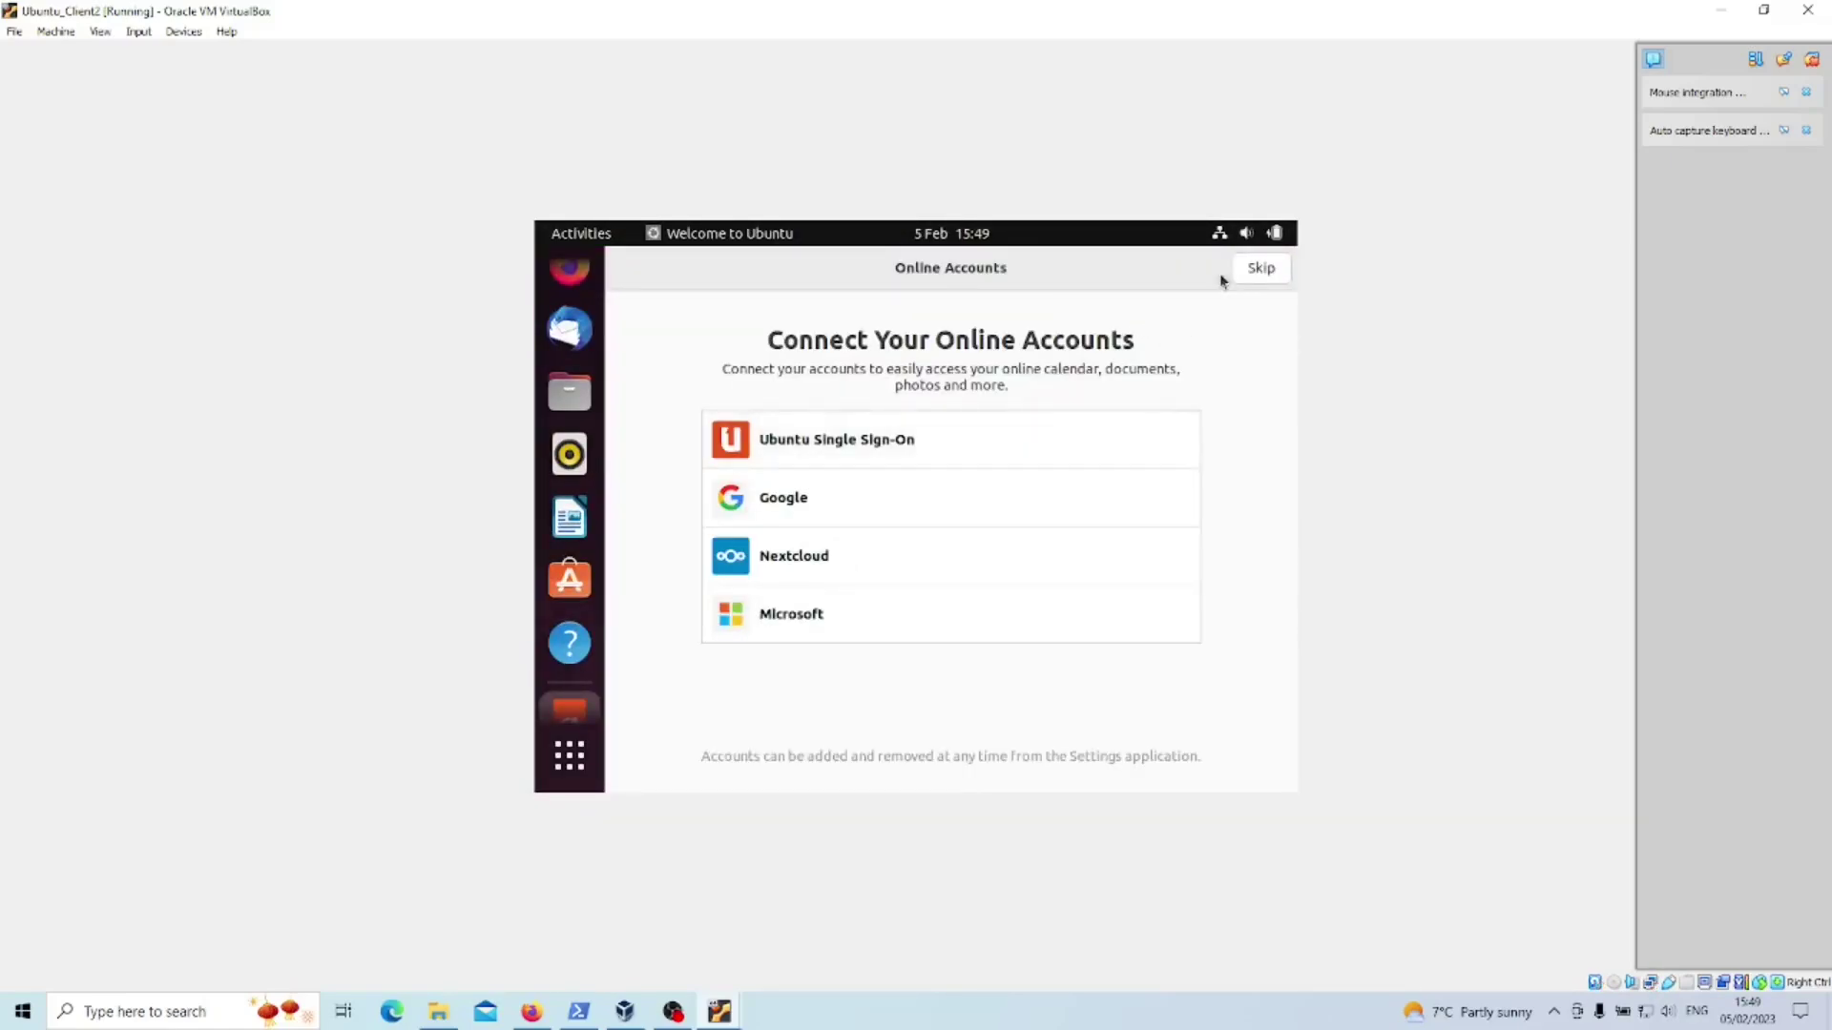
# - Skip online accounts and step past Livepatch, Help improve Ubuntu and Privacy to finish the welcome wizard
pyautogui.click(1254, 271)
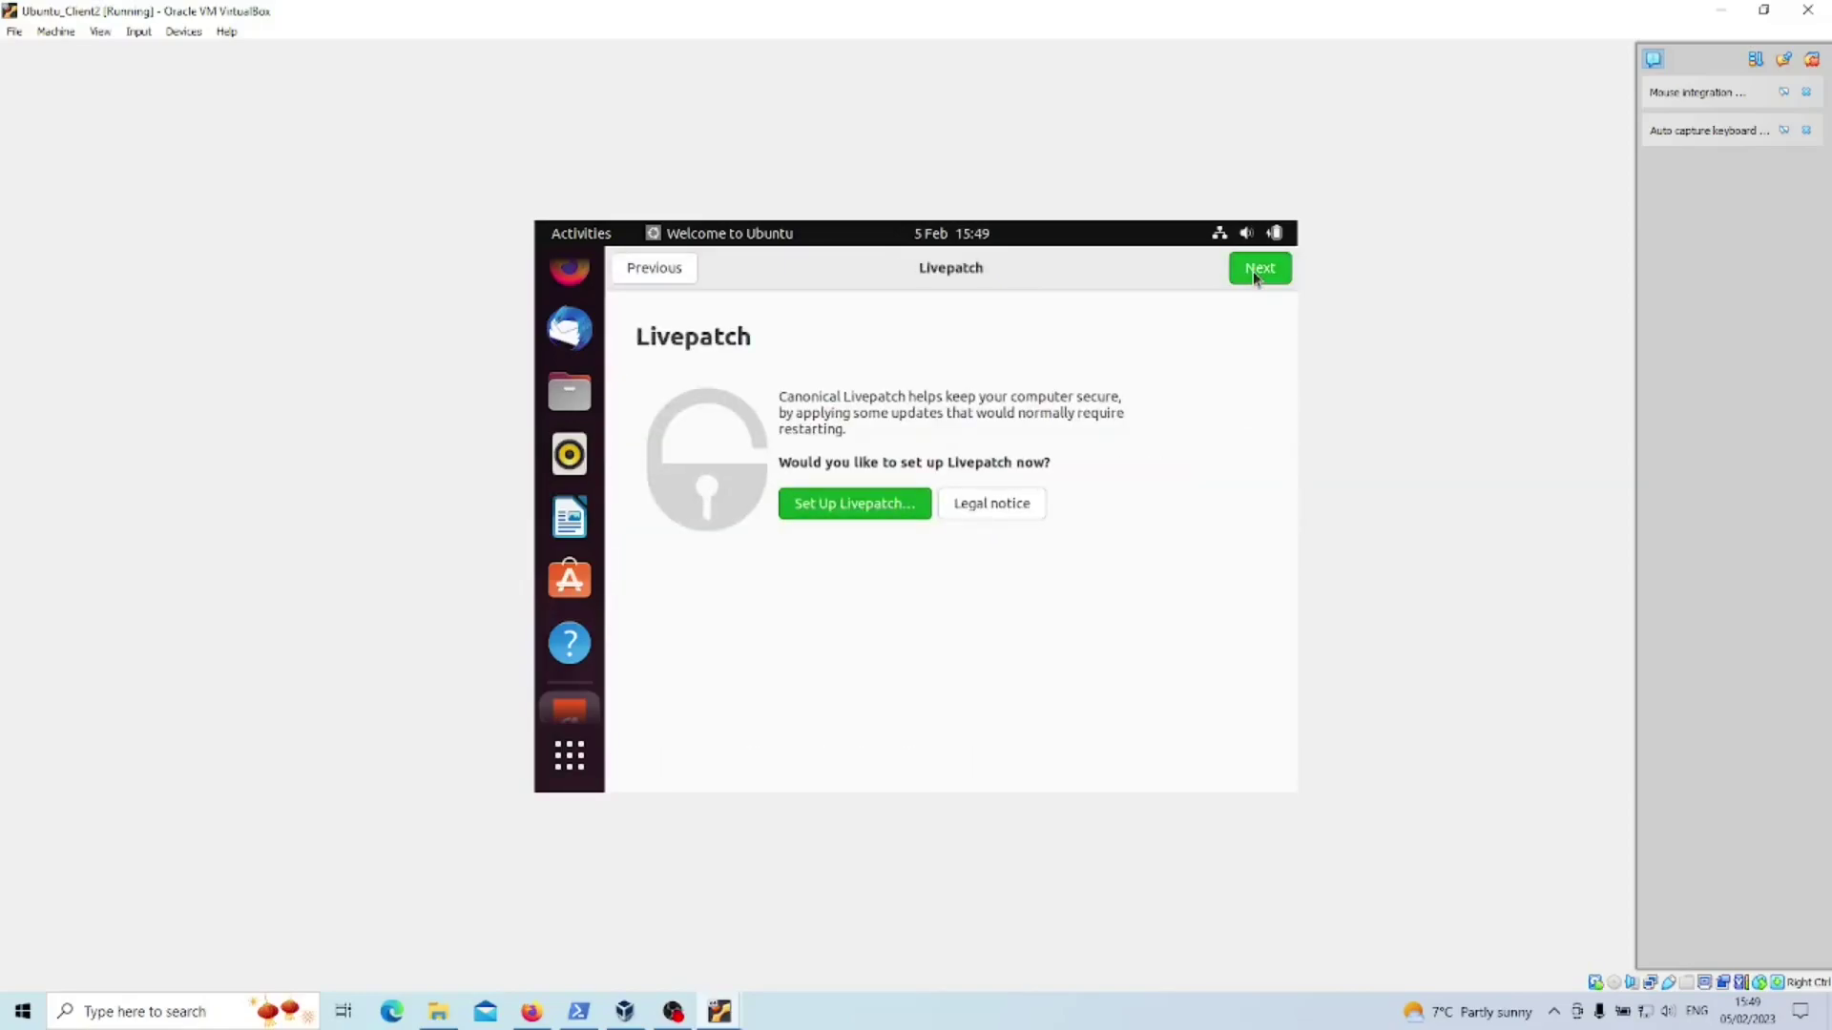
pyautogui.click(1253, 274)
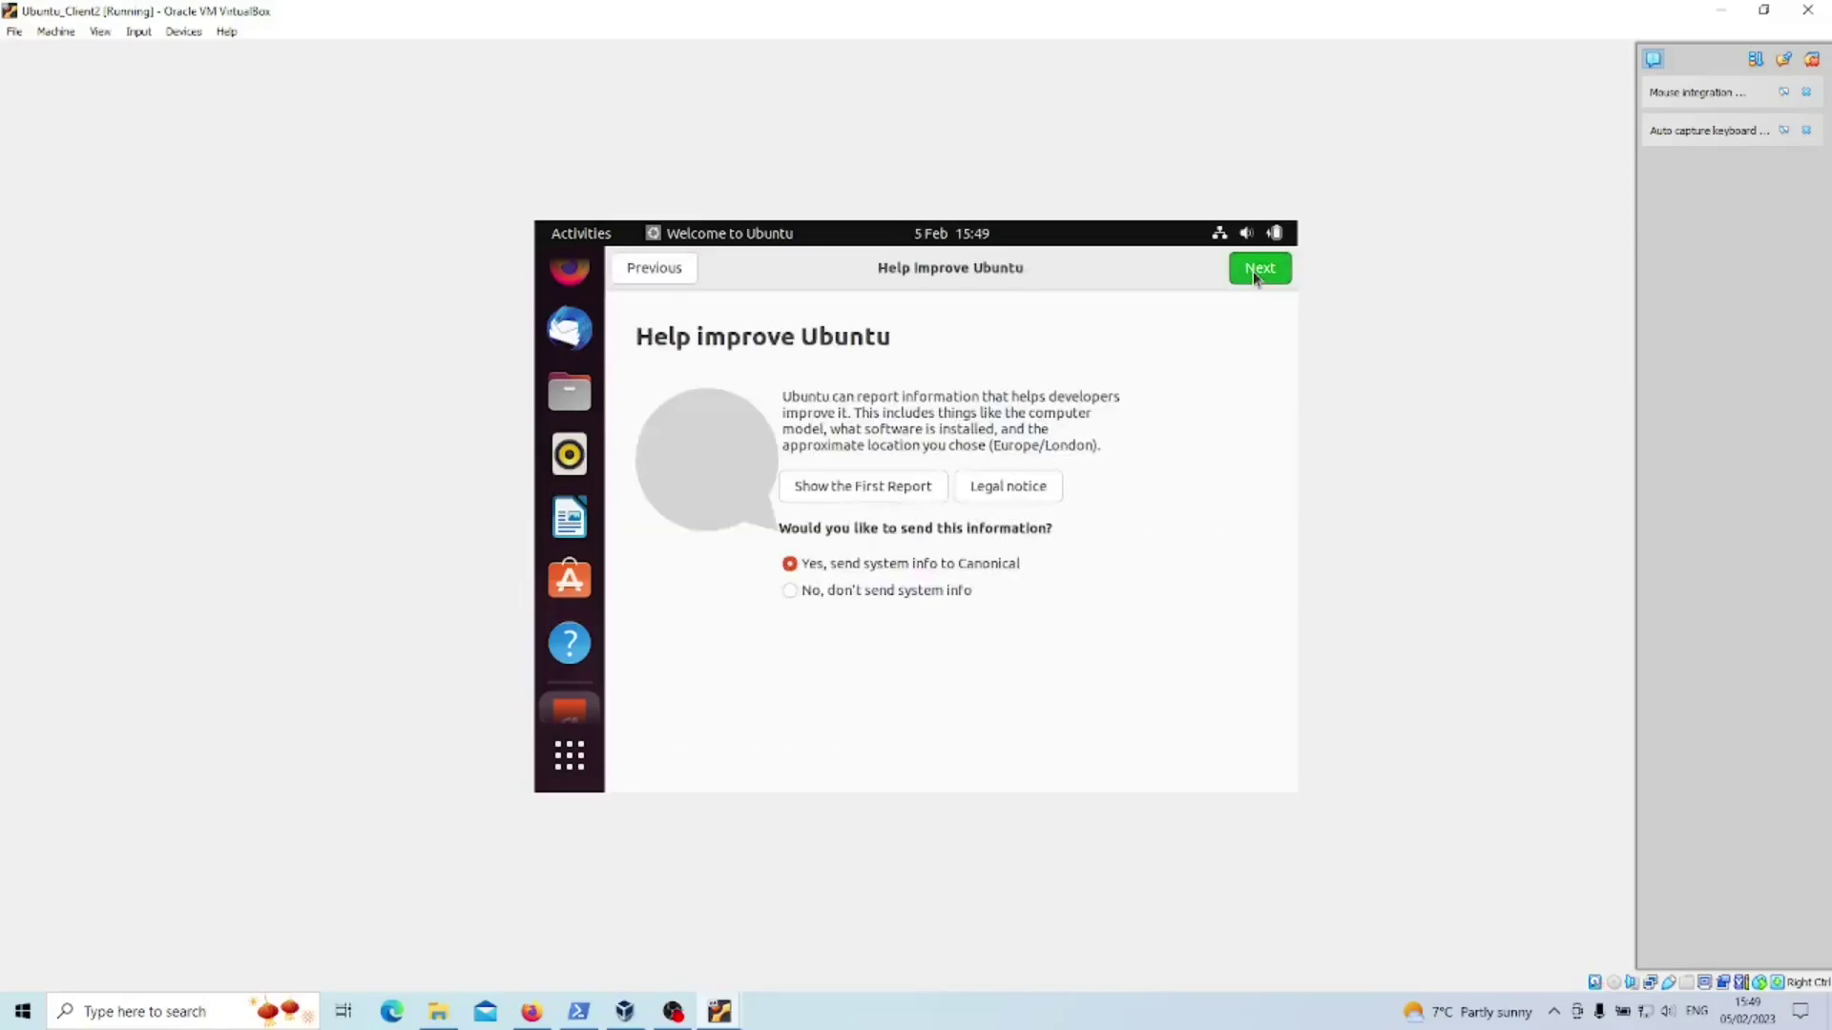
pyautogui.click(1254, 272)
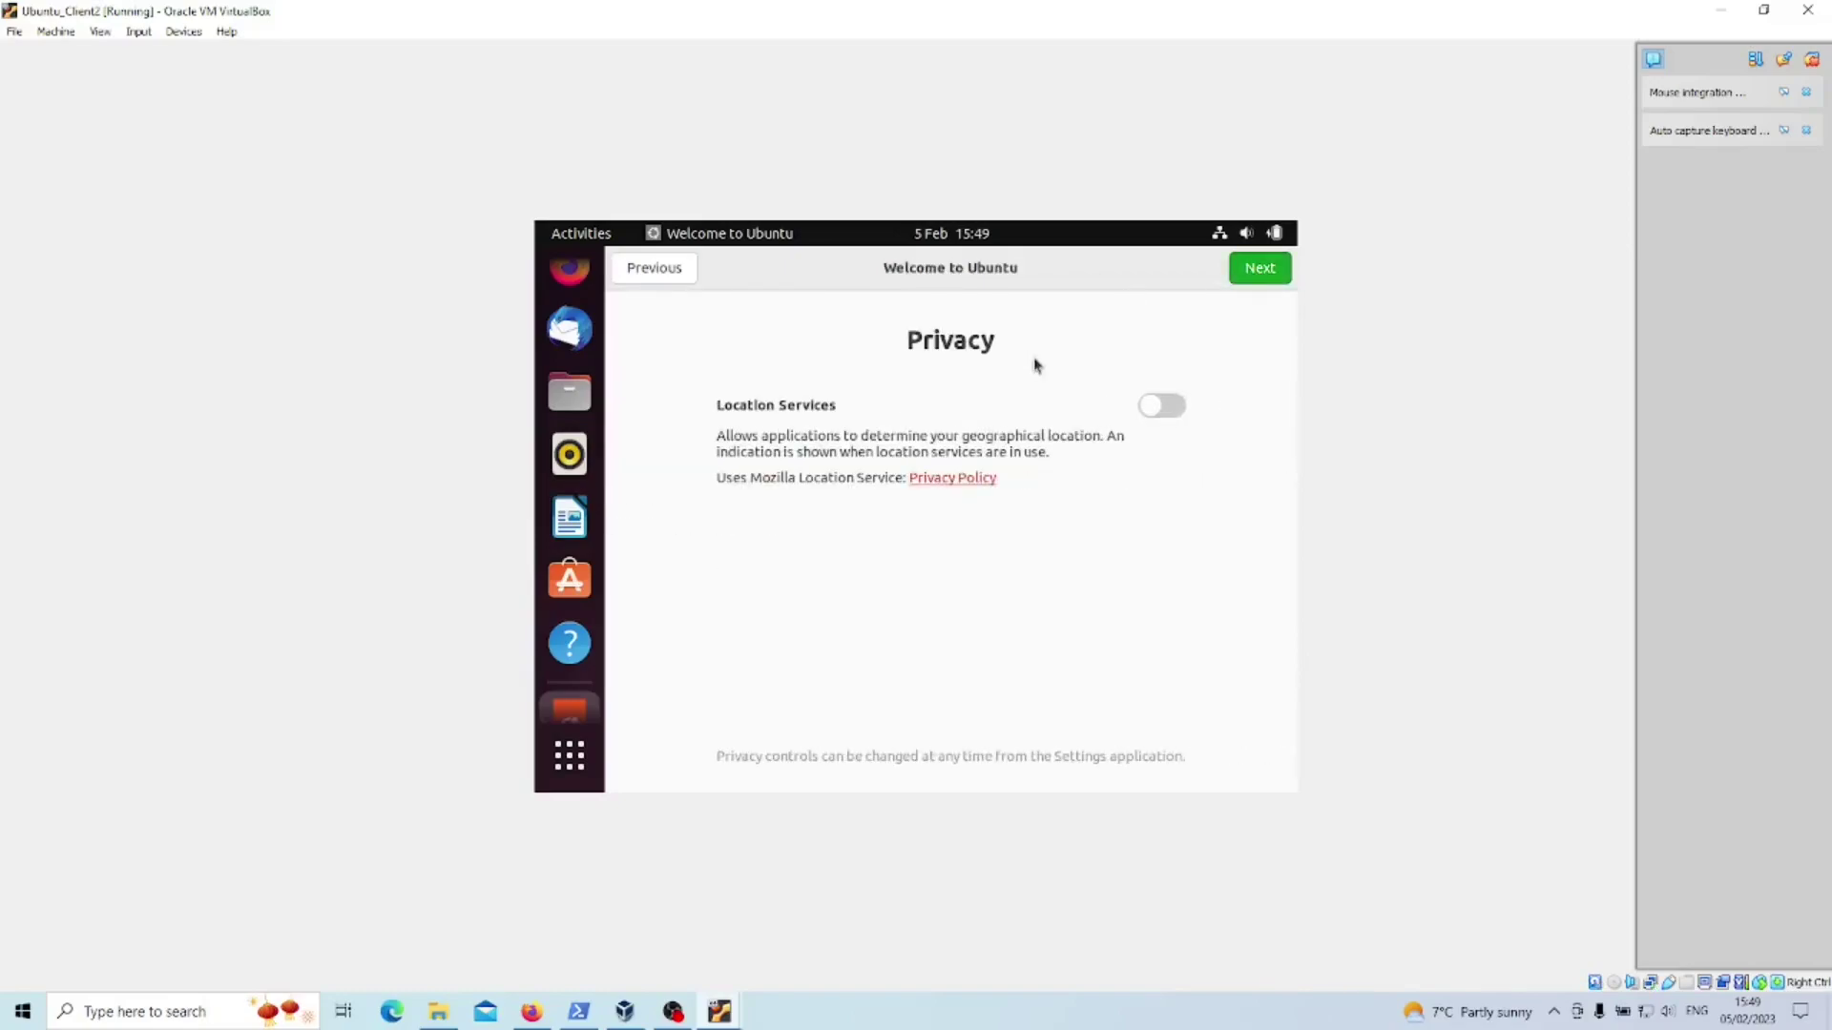
pyautogui.press('Return')
pyautogui.click(1256, 267)
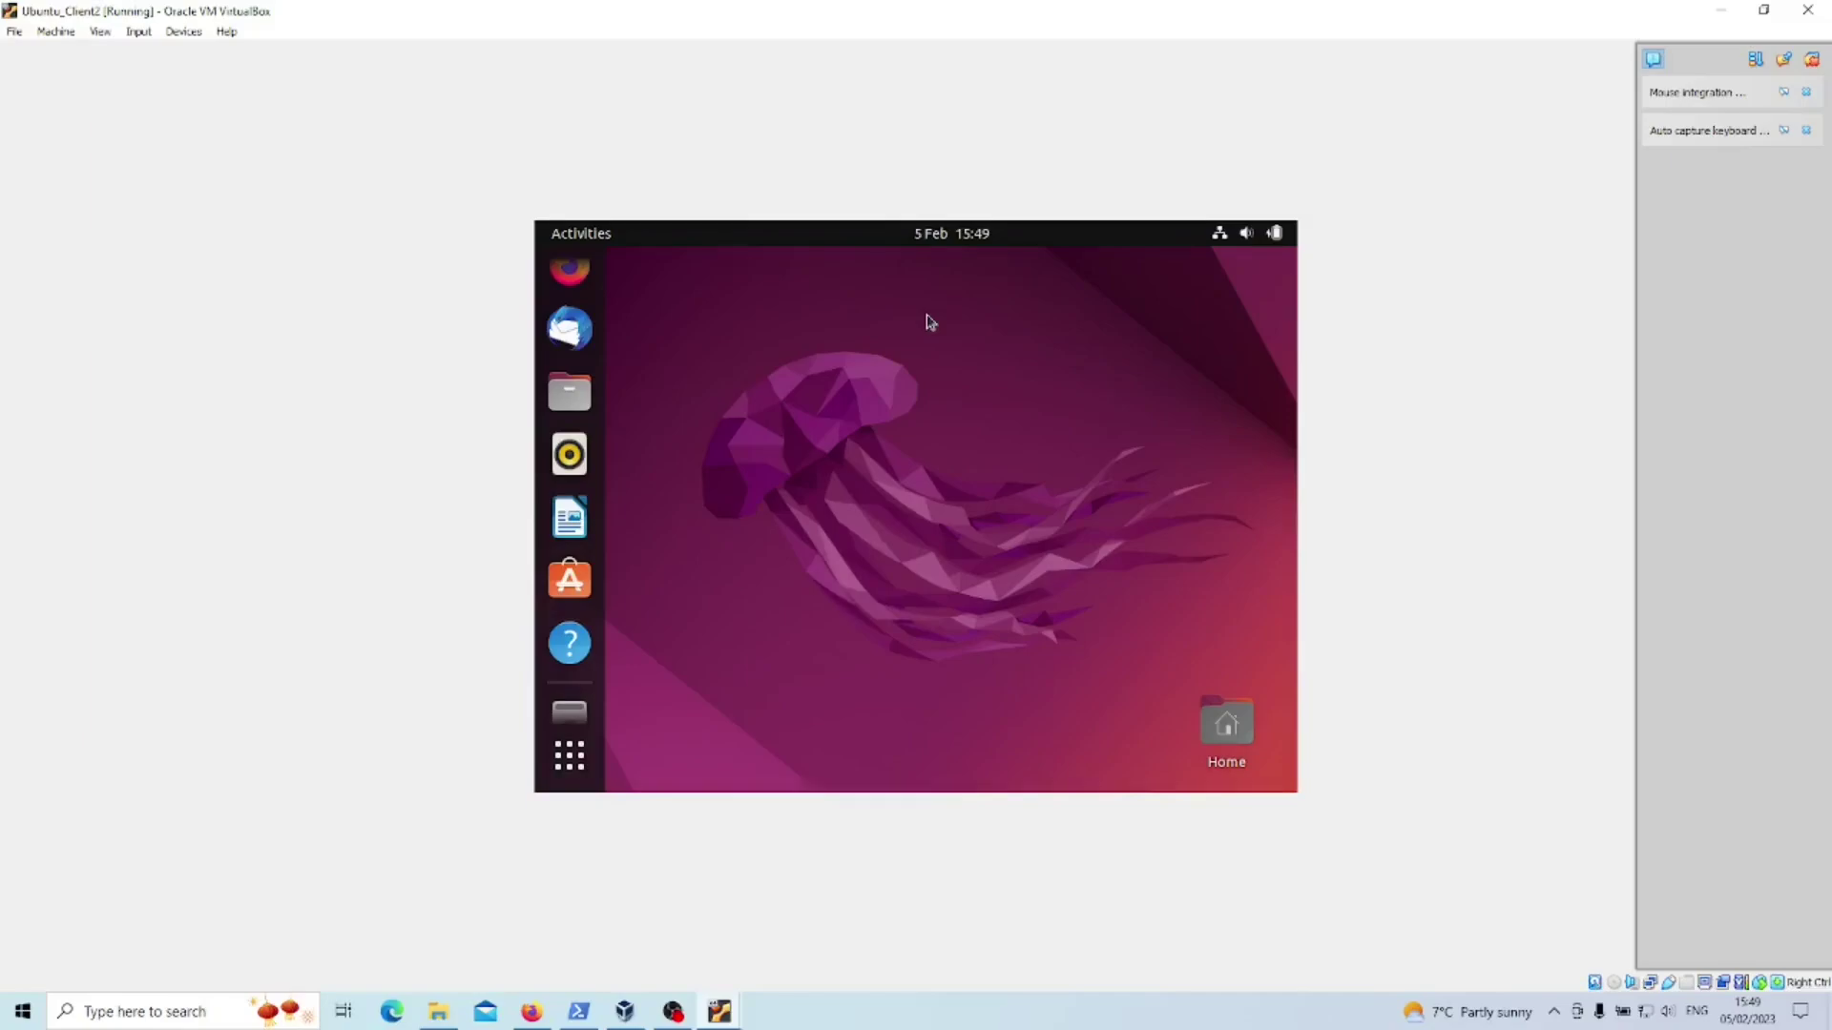
# - Open a Terminal and run ifconfig, which turns out to be missing
pyautogui.press('super+a')
pyautogui.write('ter')
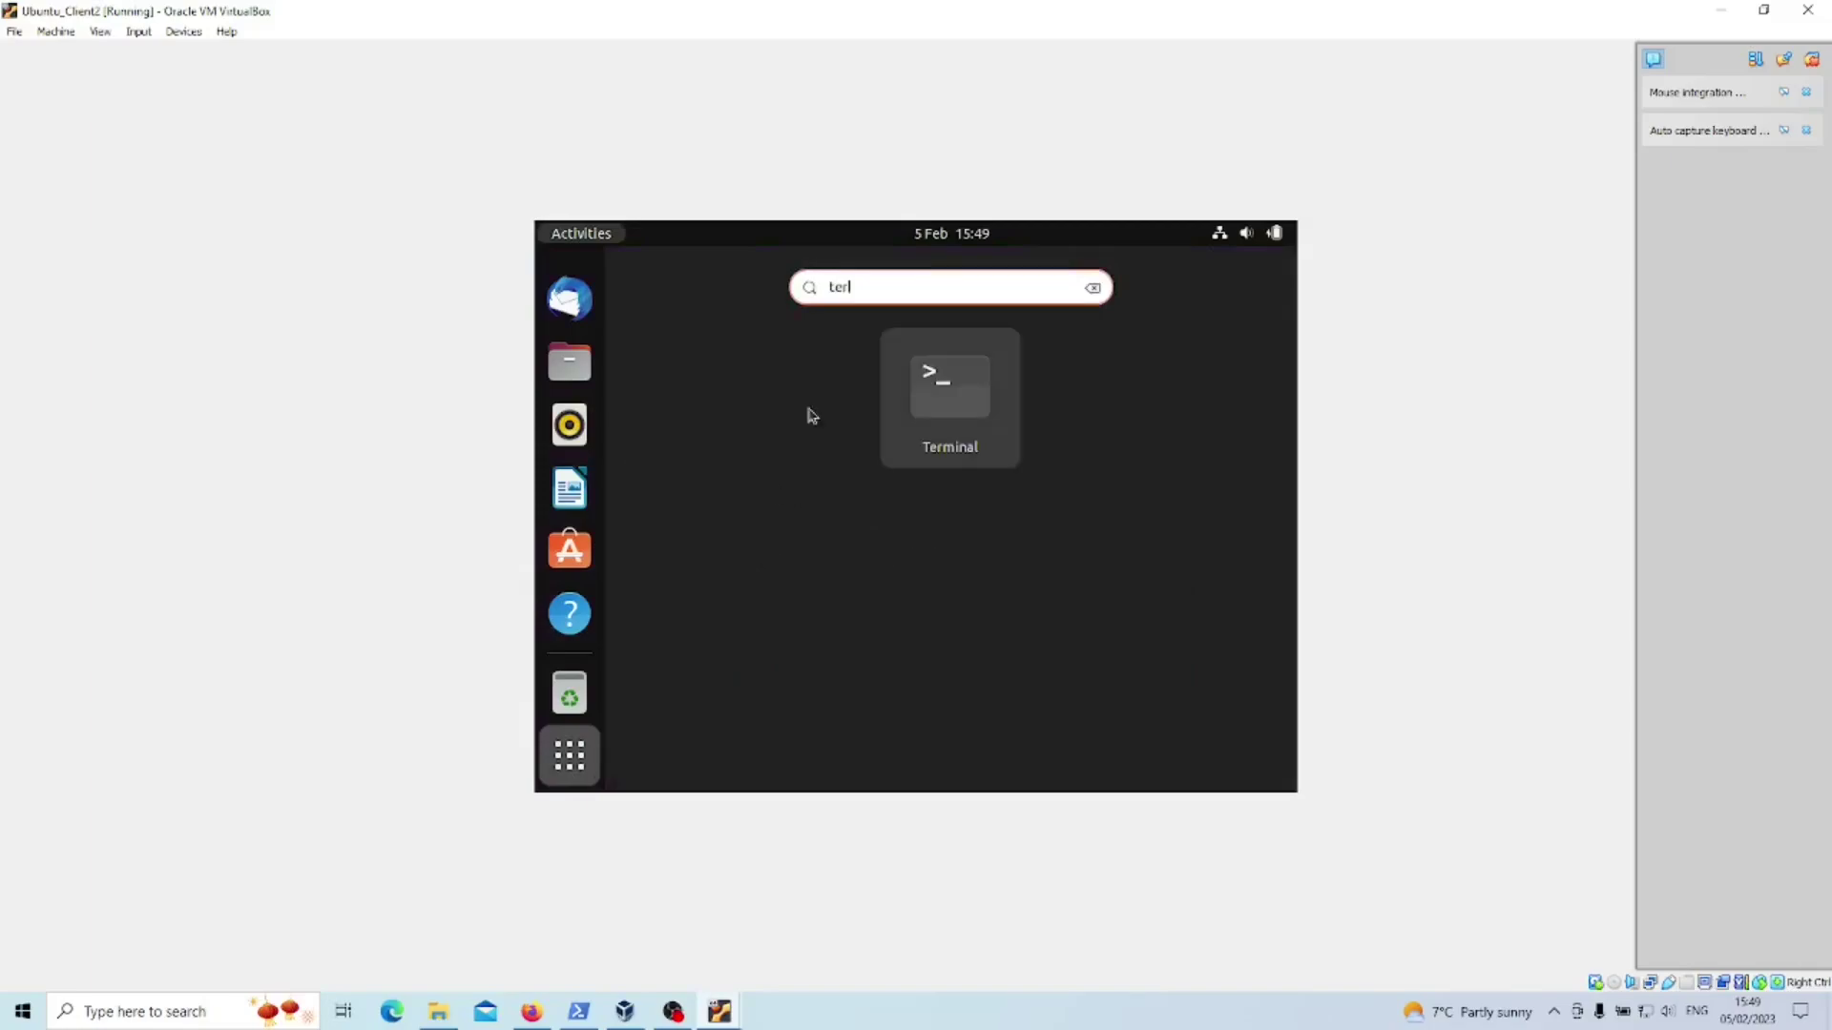
pyautogui.click(952, 389)
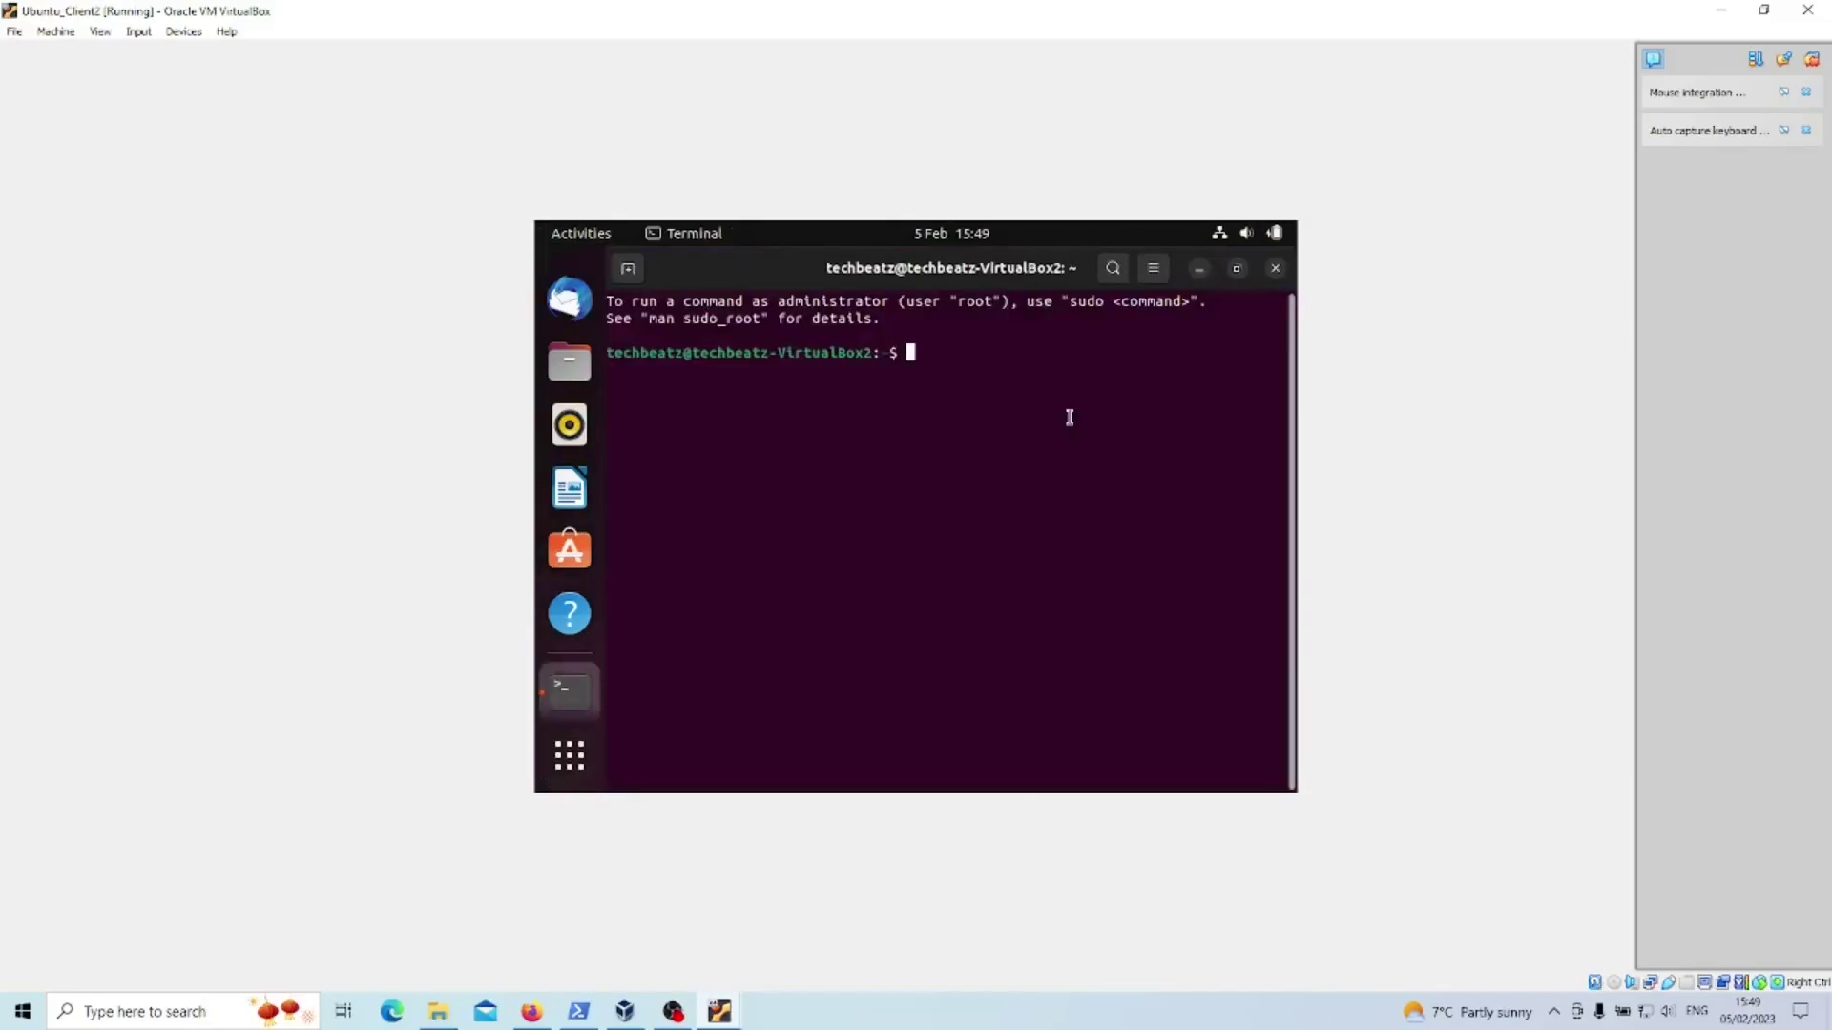
pyautogui.write('ifconfig')
pyautogui.press('Return')
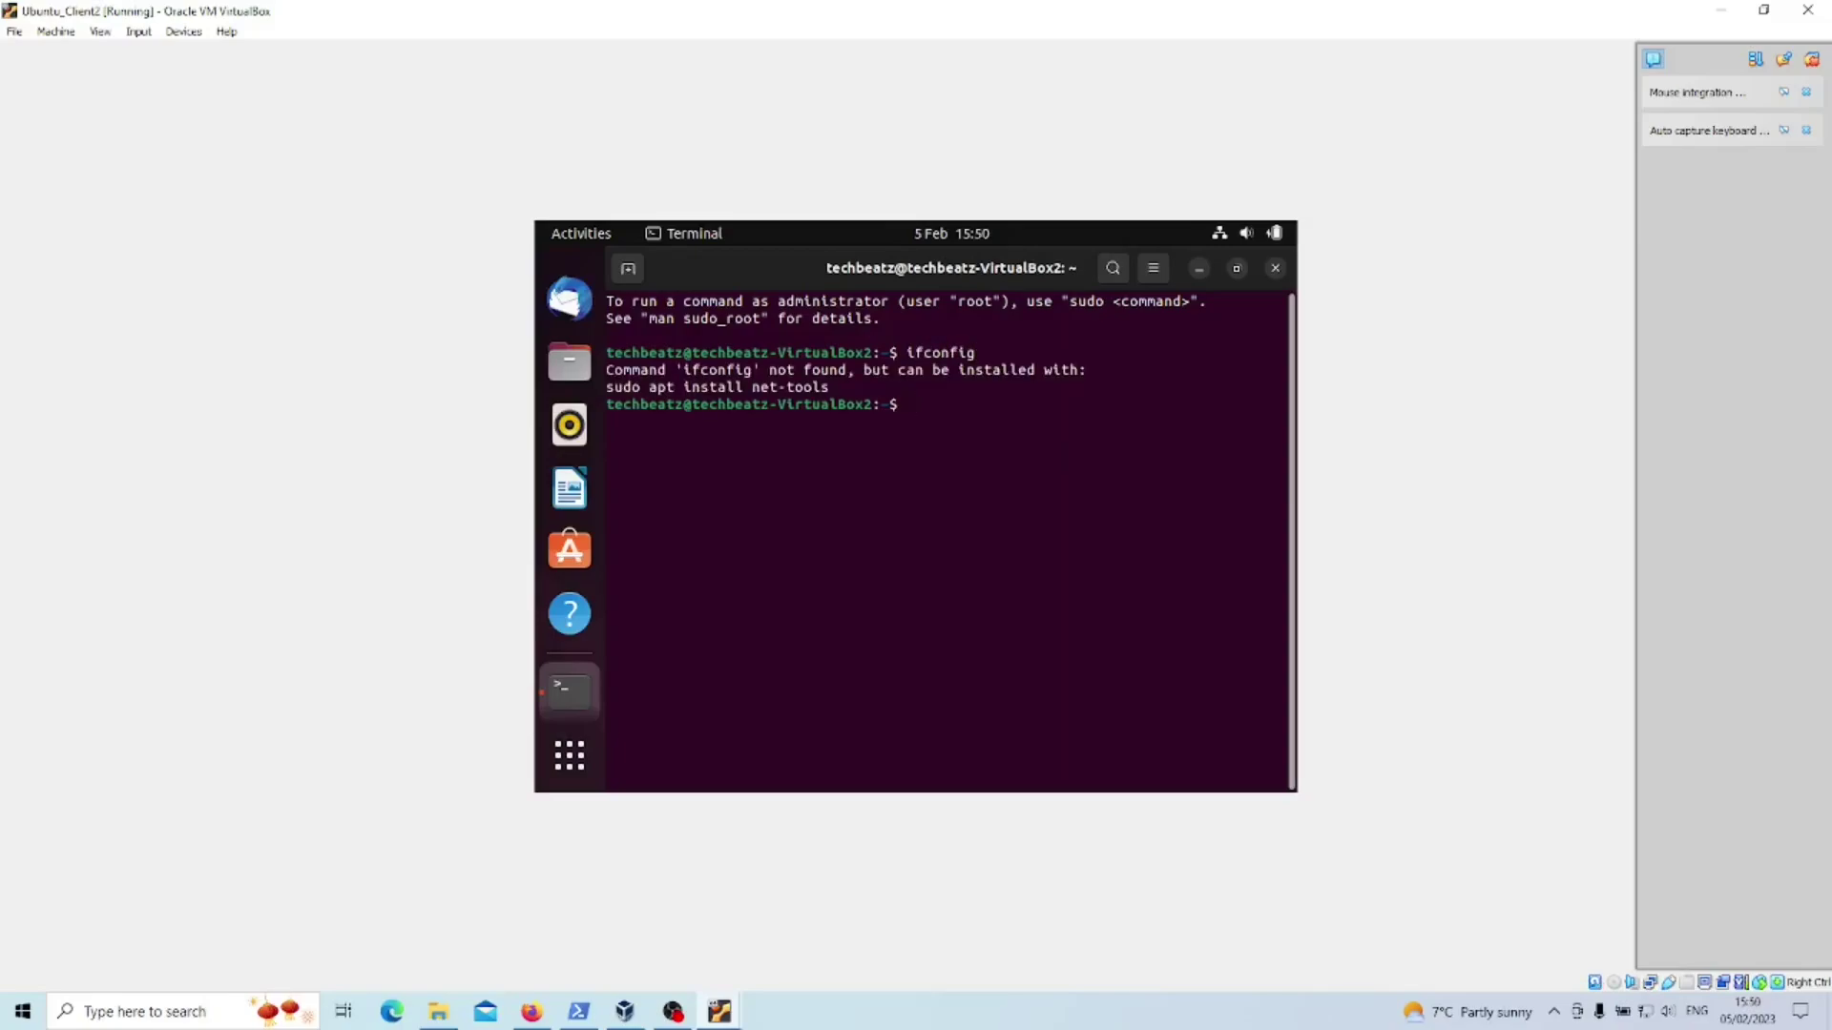
# - Install net-tools with sudo apt install, and postpone the offered updates with Remind Me Later
pyautogui.press('Up')
pyautogui.press('Left')
pyautogui.press('Home')
pyautogui.write('sudo apt install')
pyautogui.press('Delete')
pyautogui.press('Delete')
pyautogui.press('Delete')
pyautogui.press('Delete')
pyautogui.press('Delete')
pyautogui.press('Delete')
pyautogui.press('Delete')
pyautogui.press('Delete')
pyautogui.write('net-tools')
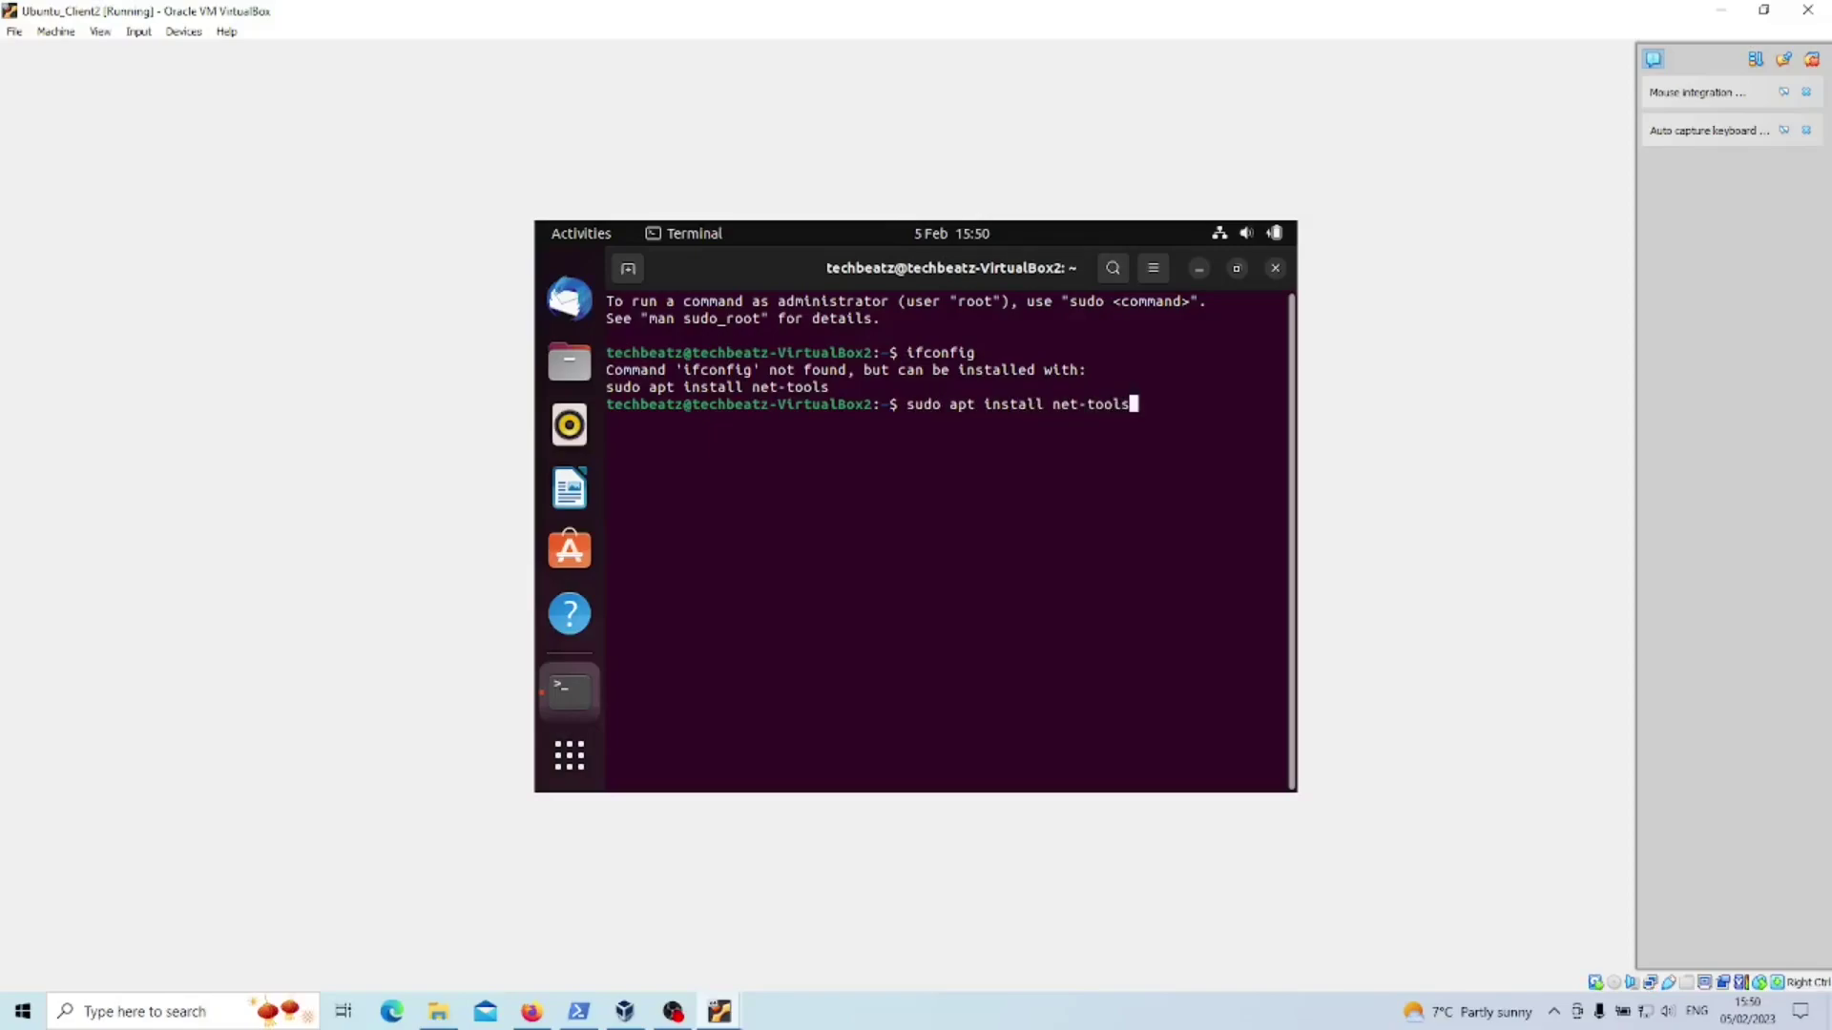
pyautogui.press('Return')
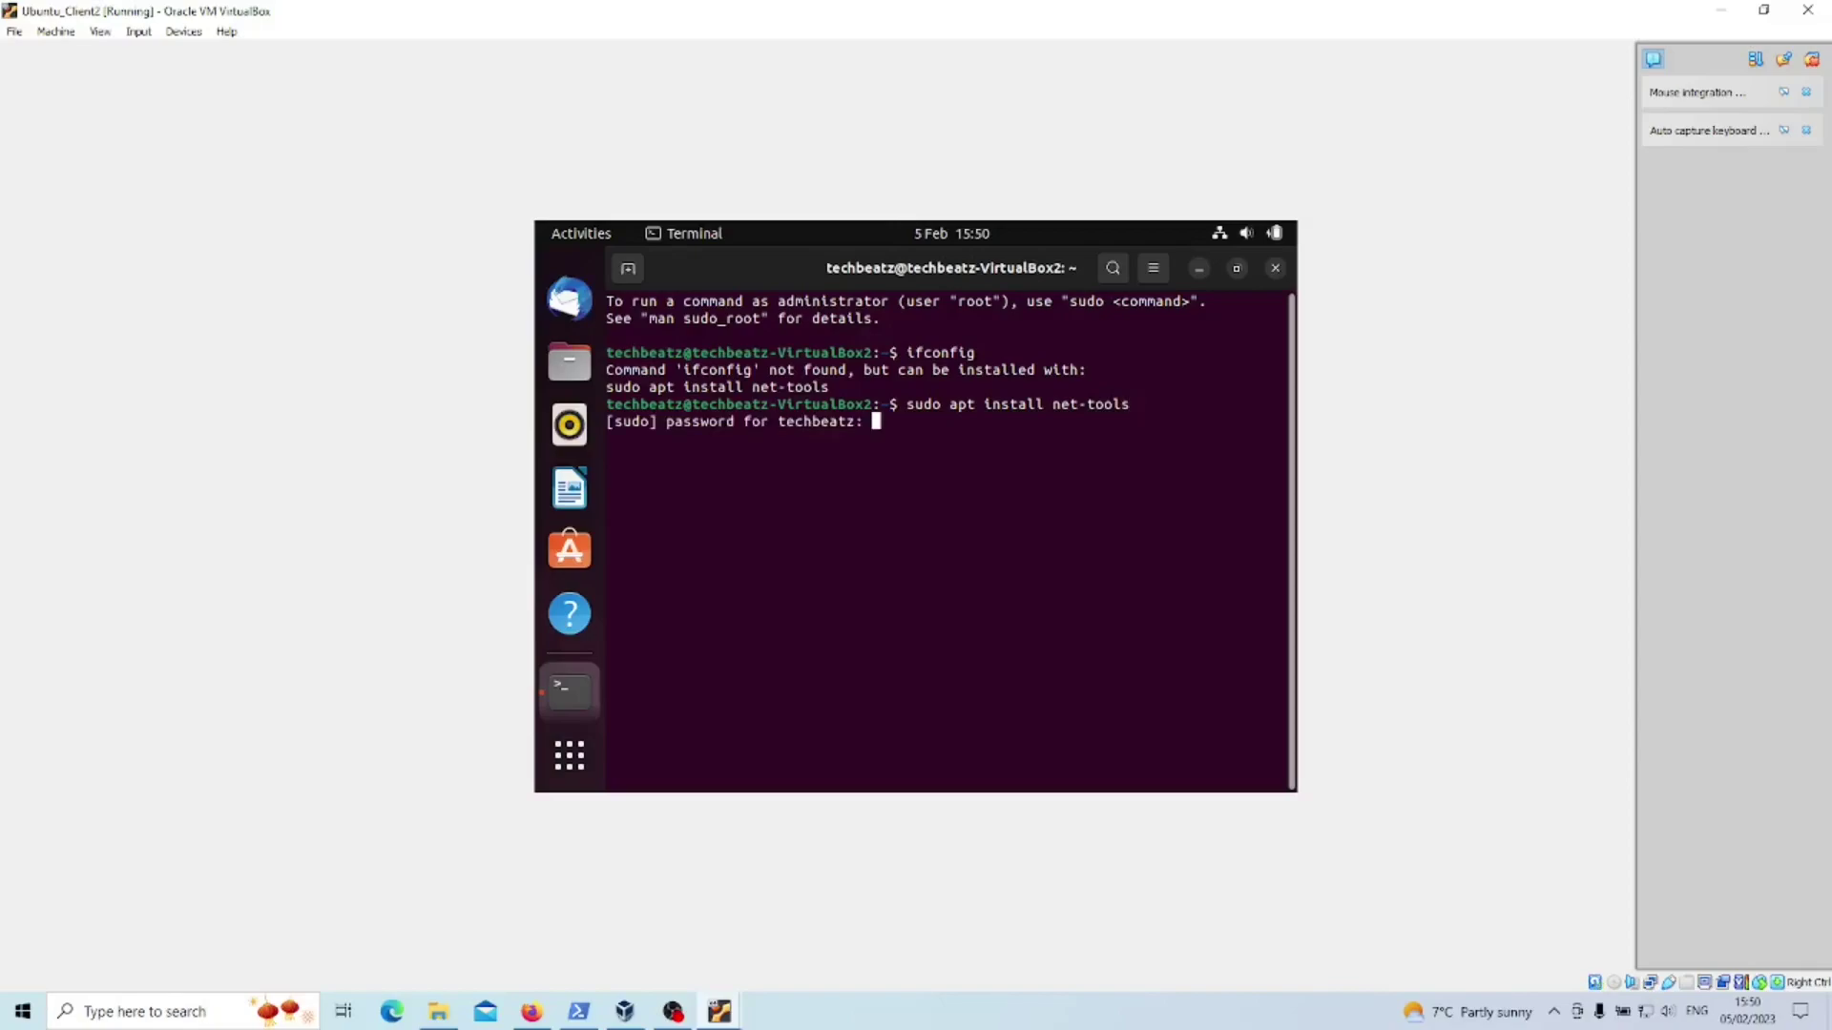
pyautogui.press('Return')
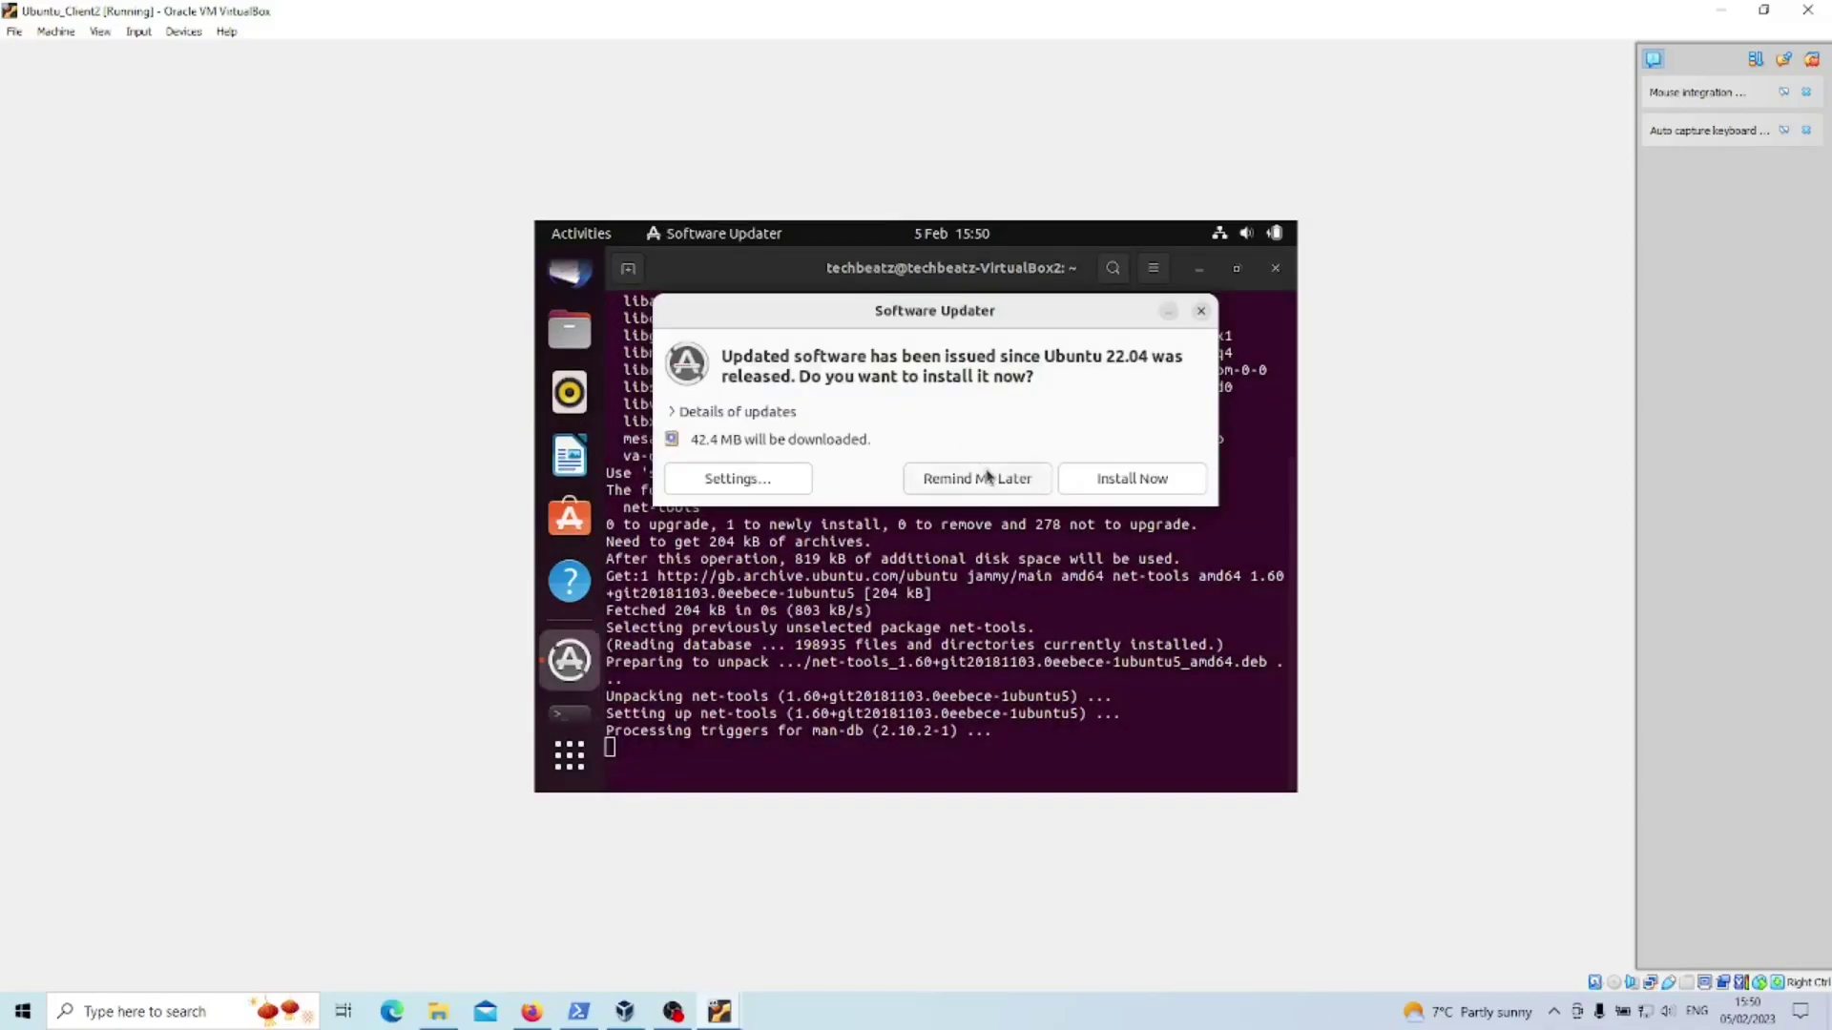
pyautogui.click(992, 487)
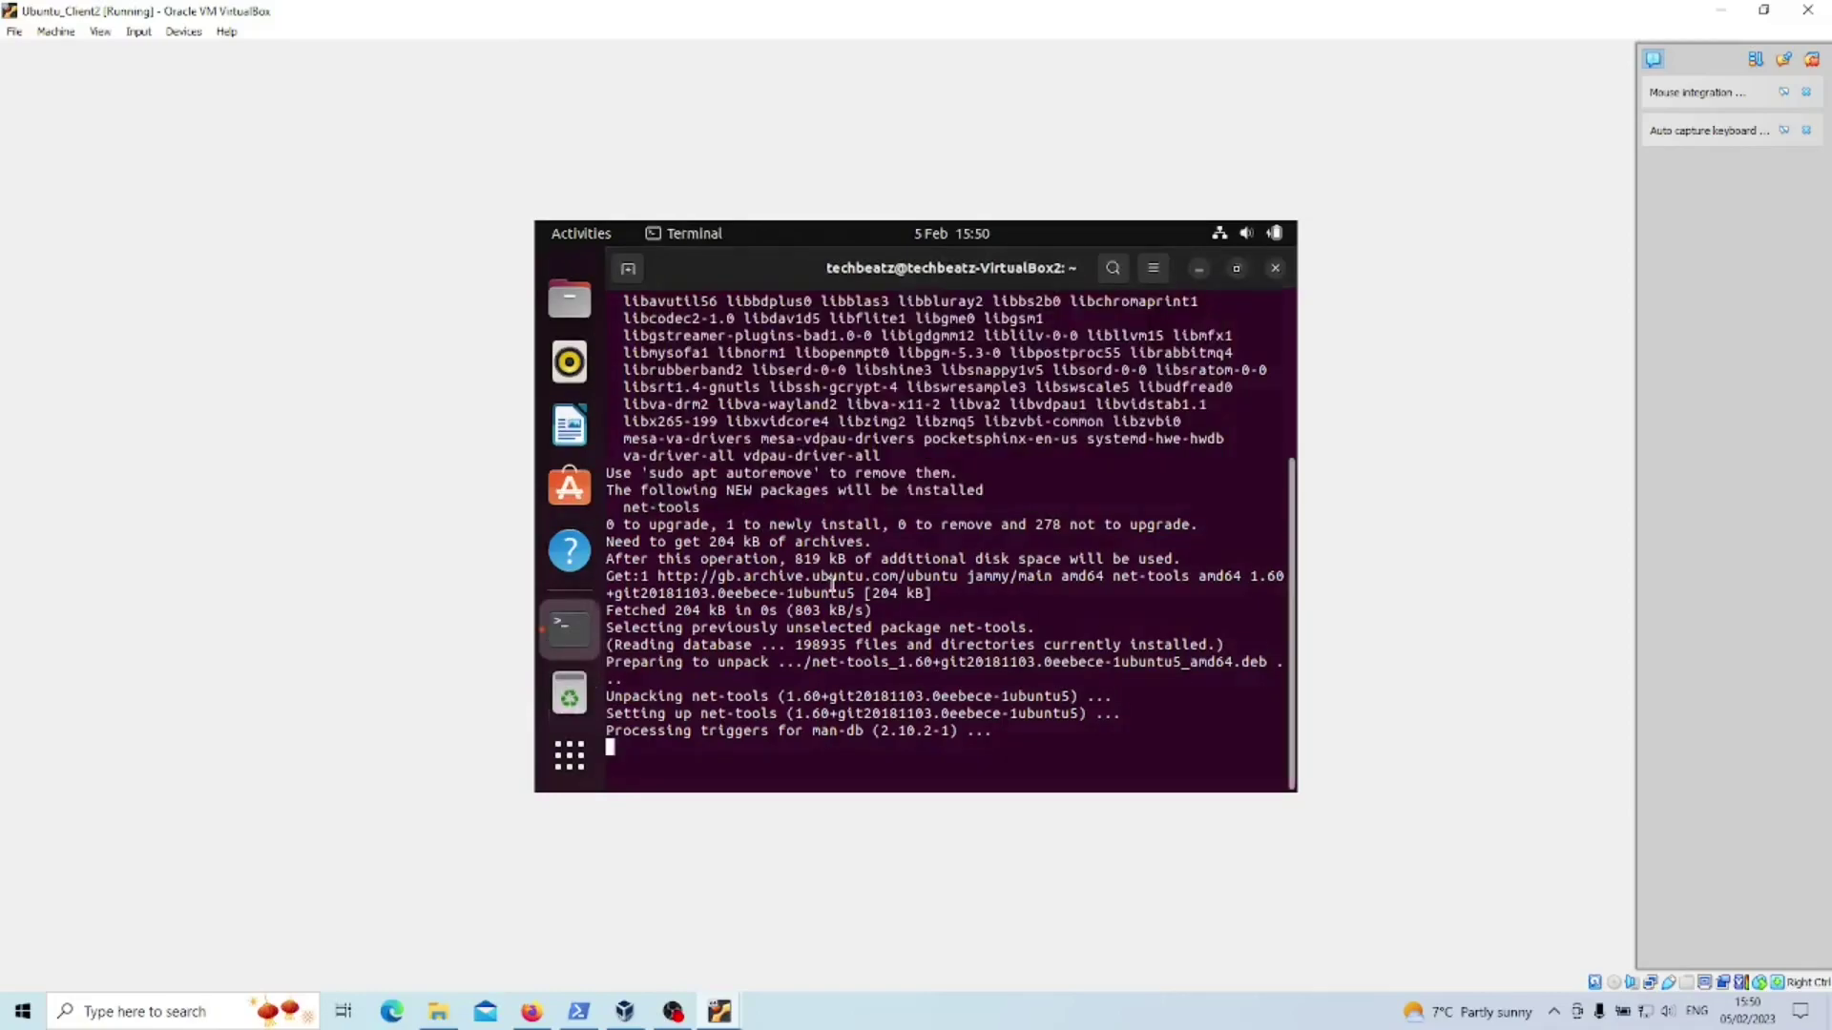
# - Run ifconfig to check the 172.16.0.101 address, then ping the gateway 172.16.0.1
pyautogui.press('Up')
pyautogui.press('Up')
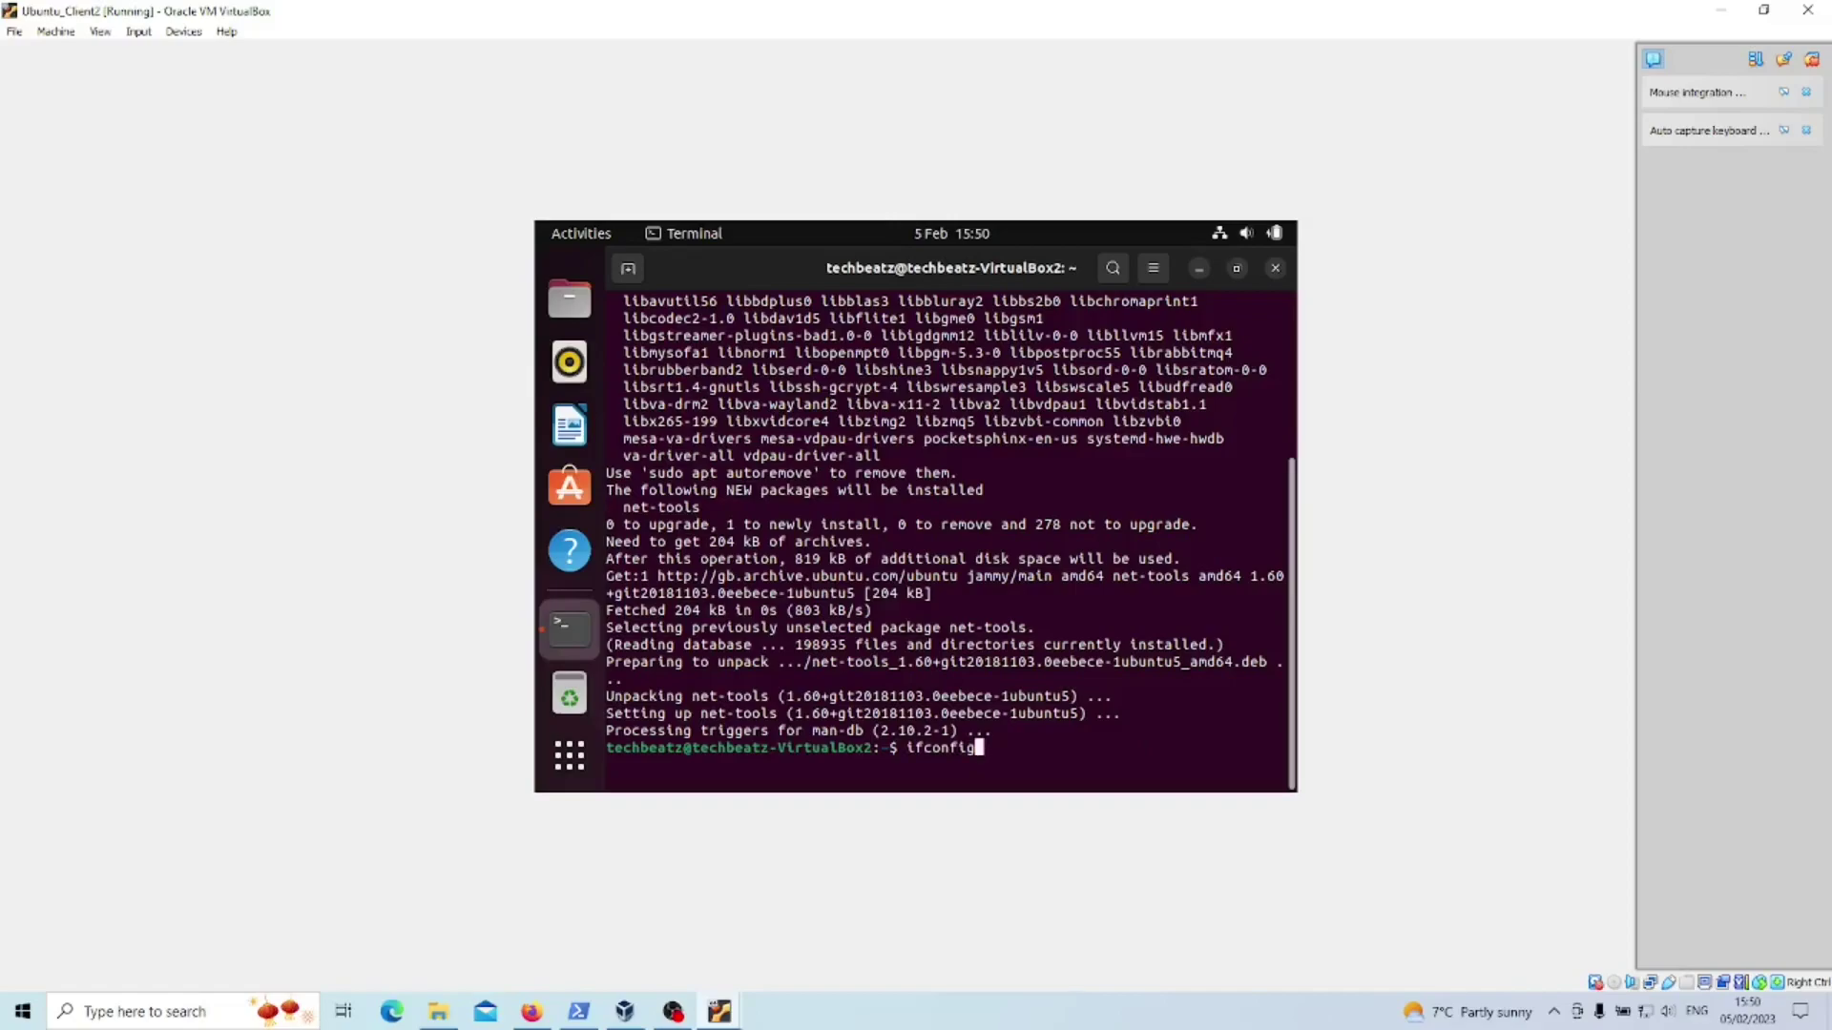
pyautogui.press('Return')
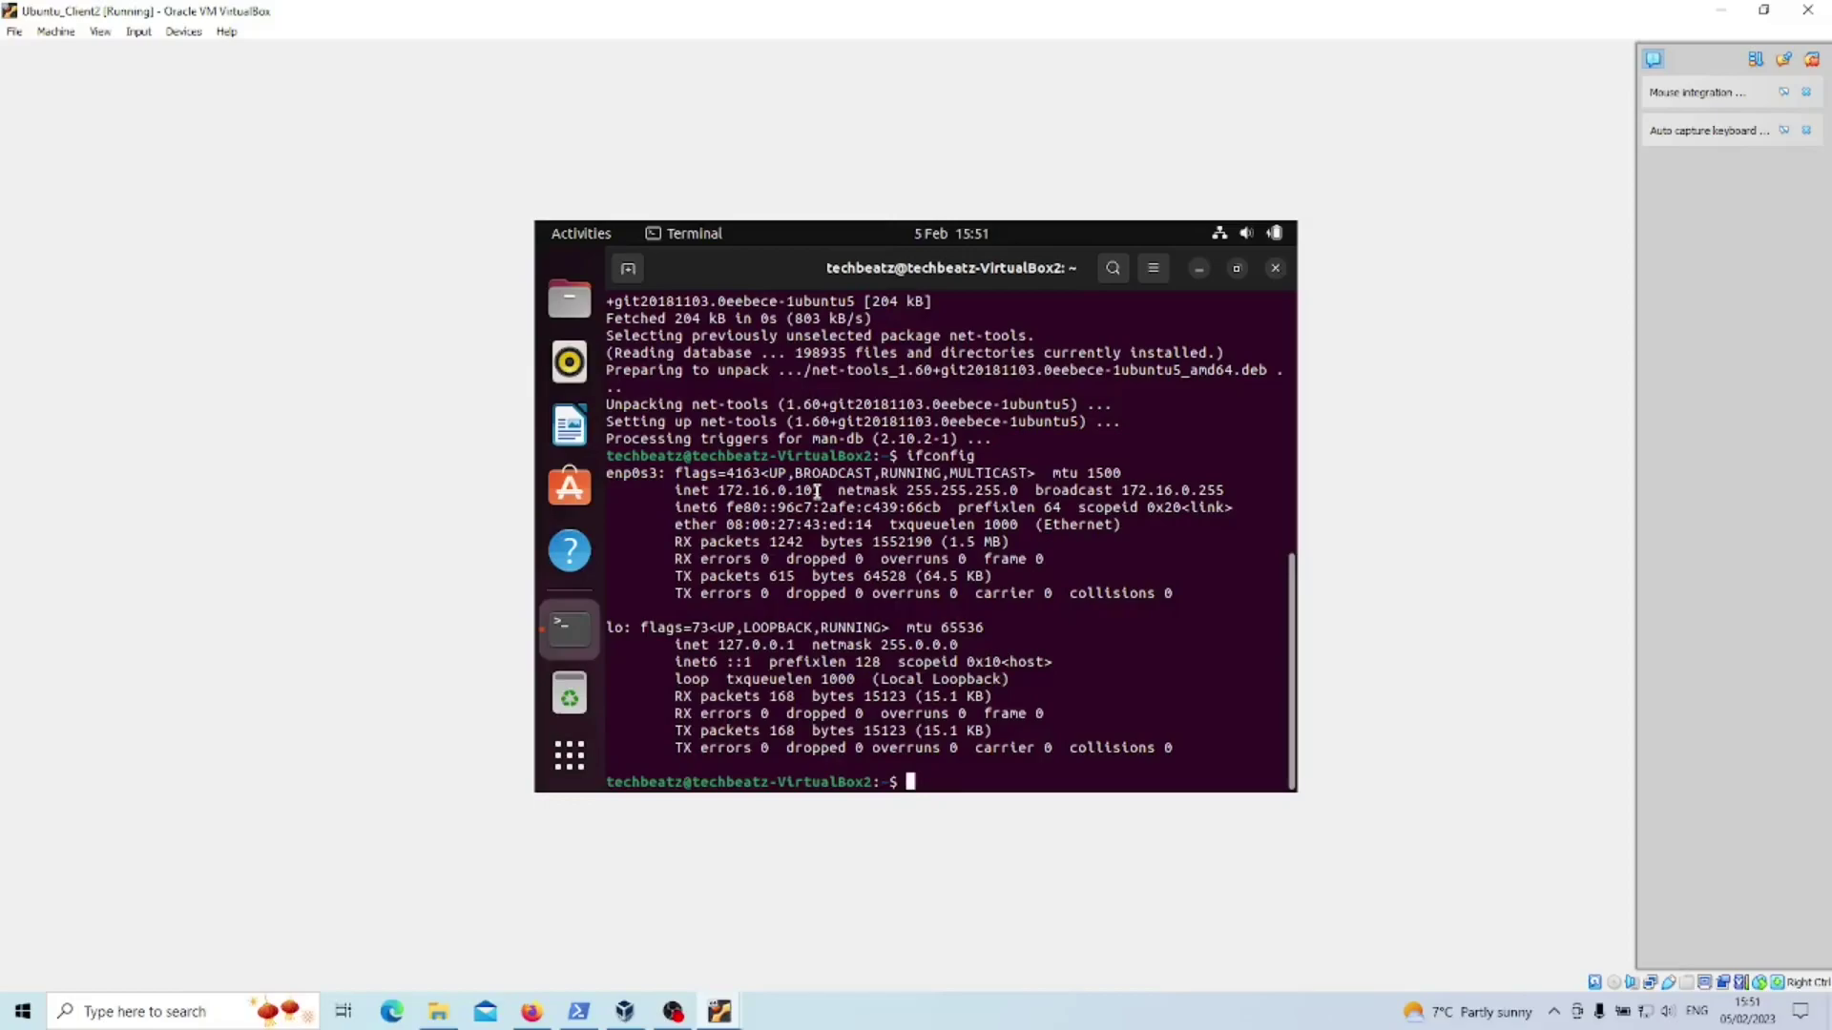
pyautogui.write('ping 172.16.0.1')
pyautogui.press('Return')
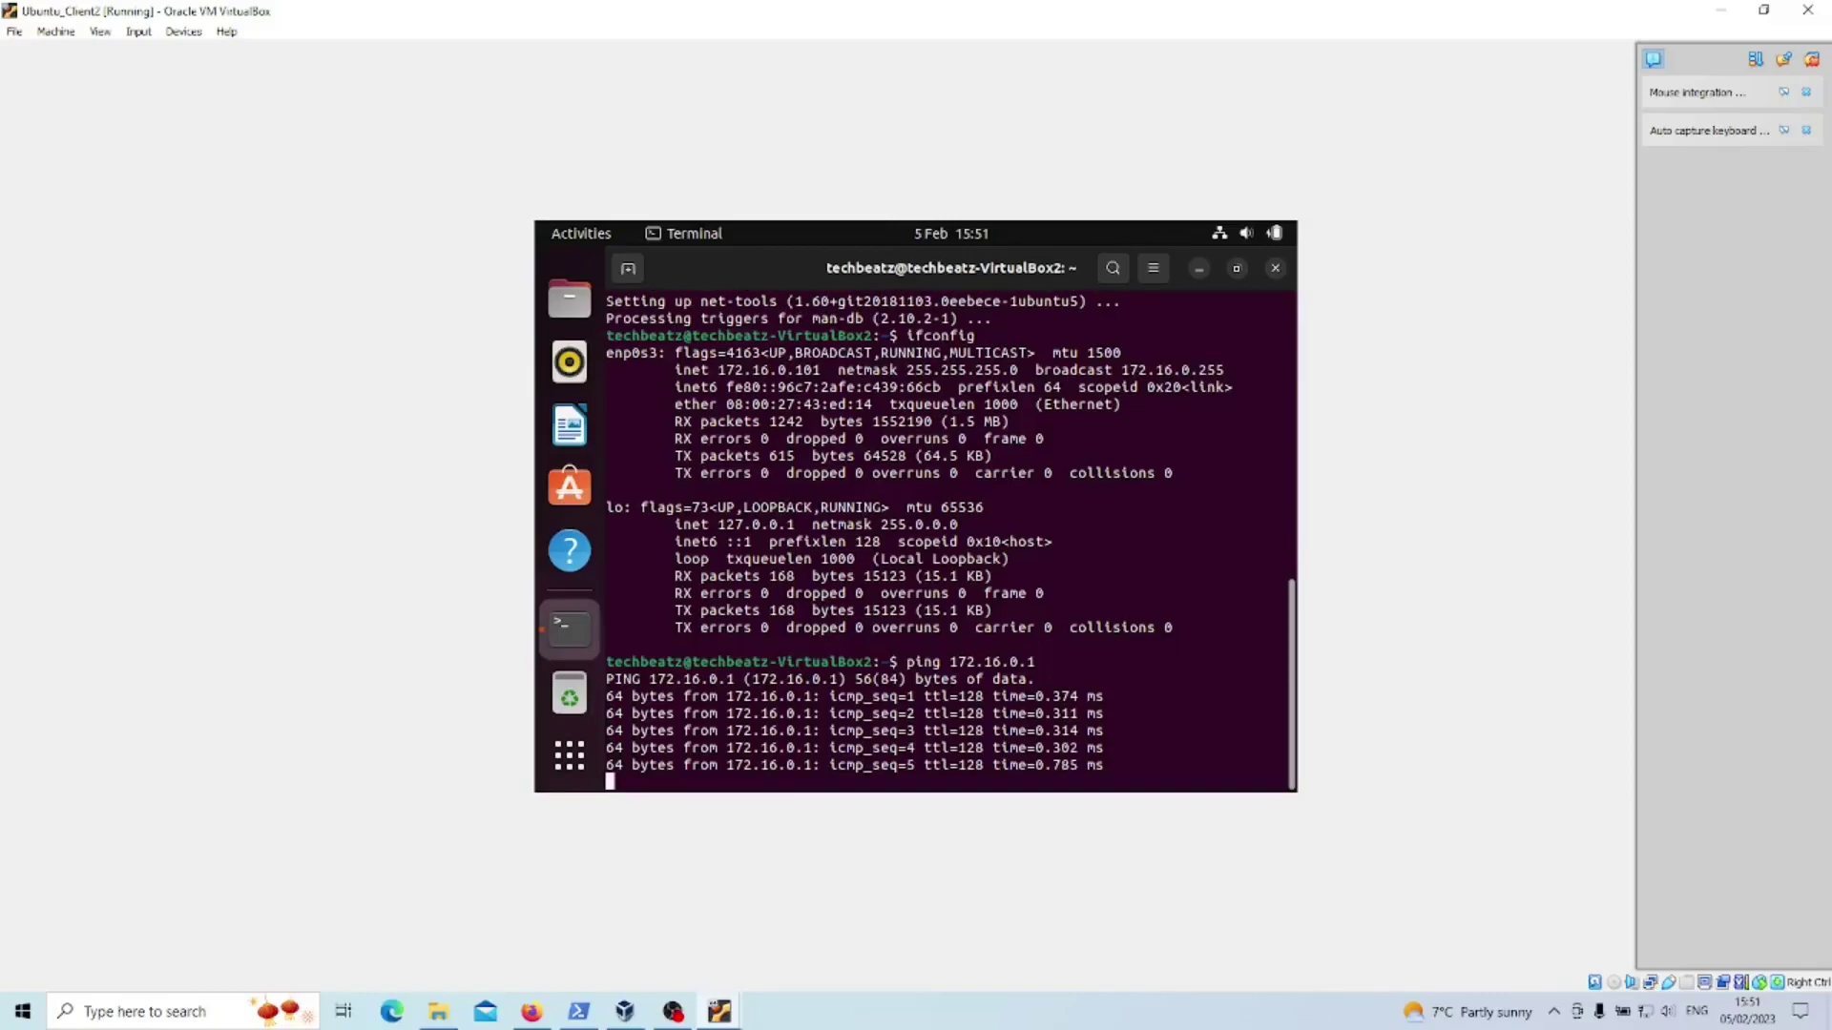
pyautogui.hotkey('ctrl', 'c')
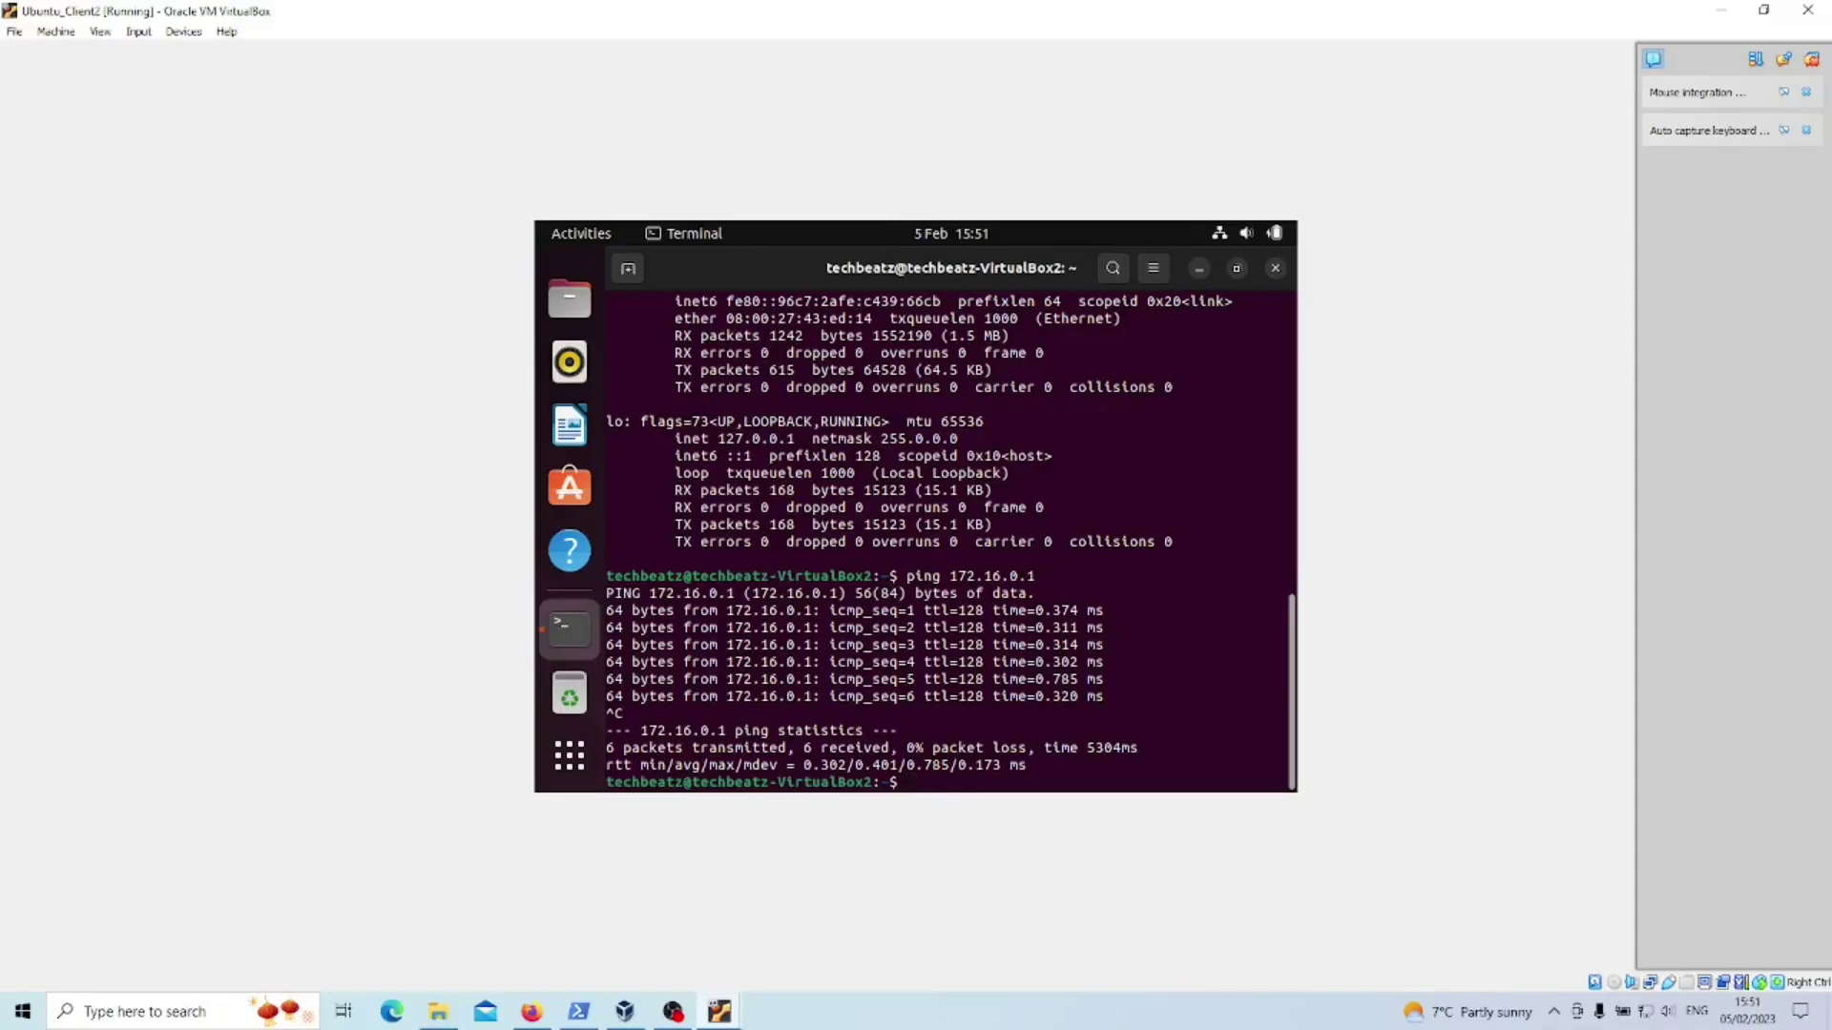
# - Ping techbeatz.co.uk and stop it to view the 0% packet loss statistics
pyautogui.press('Up')
pyautogui.press('BackSpace')
pyautogui.press('BackSpace')
pyautogui.press('BackSpace')
pyautogui.press('BackSpace')
pyautogui.press('BackSpace')
pyautogui.press('BackSpace')
pyautogui.press('BackSpace')
pyautogui.press('BackSpace')
pyautogui.press('BackSpace')
pyautogui.press('BackSpace')
pyautogui.write('techbeatz.co.lu')
pyautogui.press('Return')
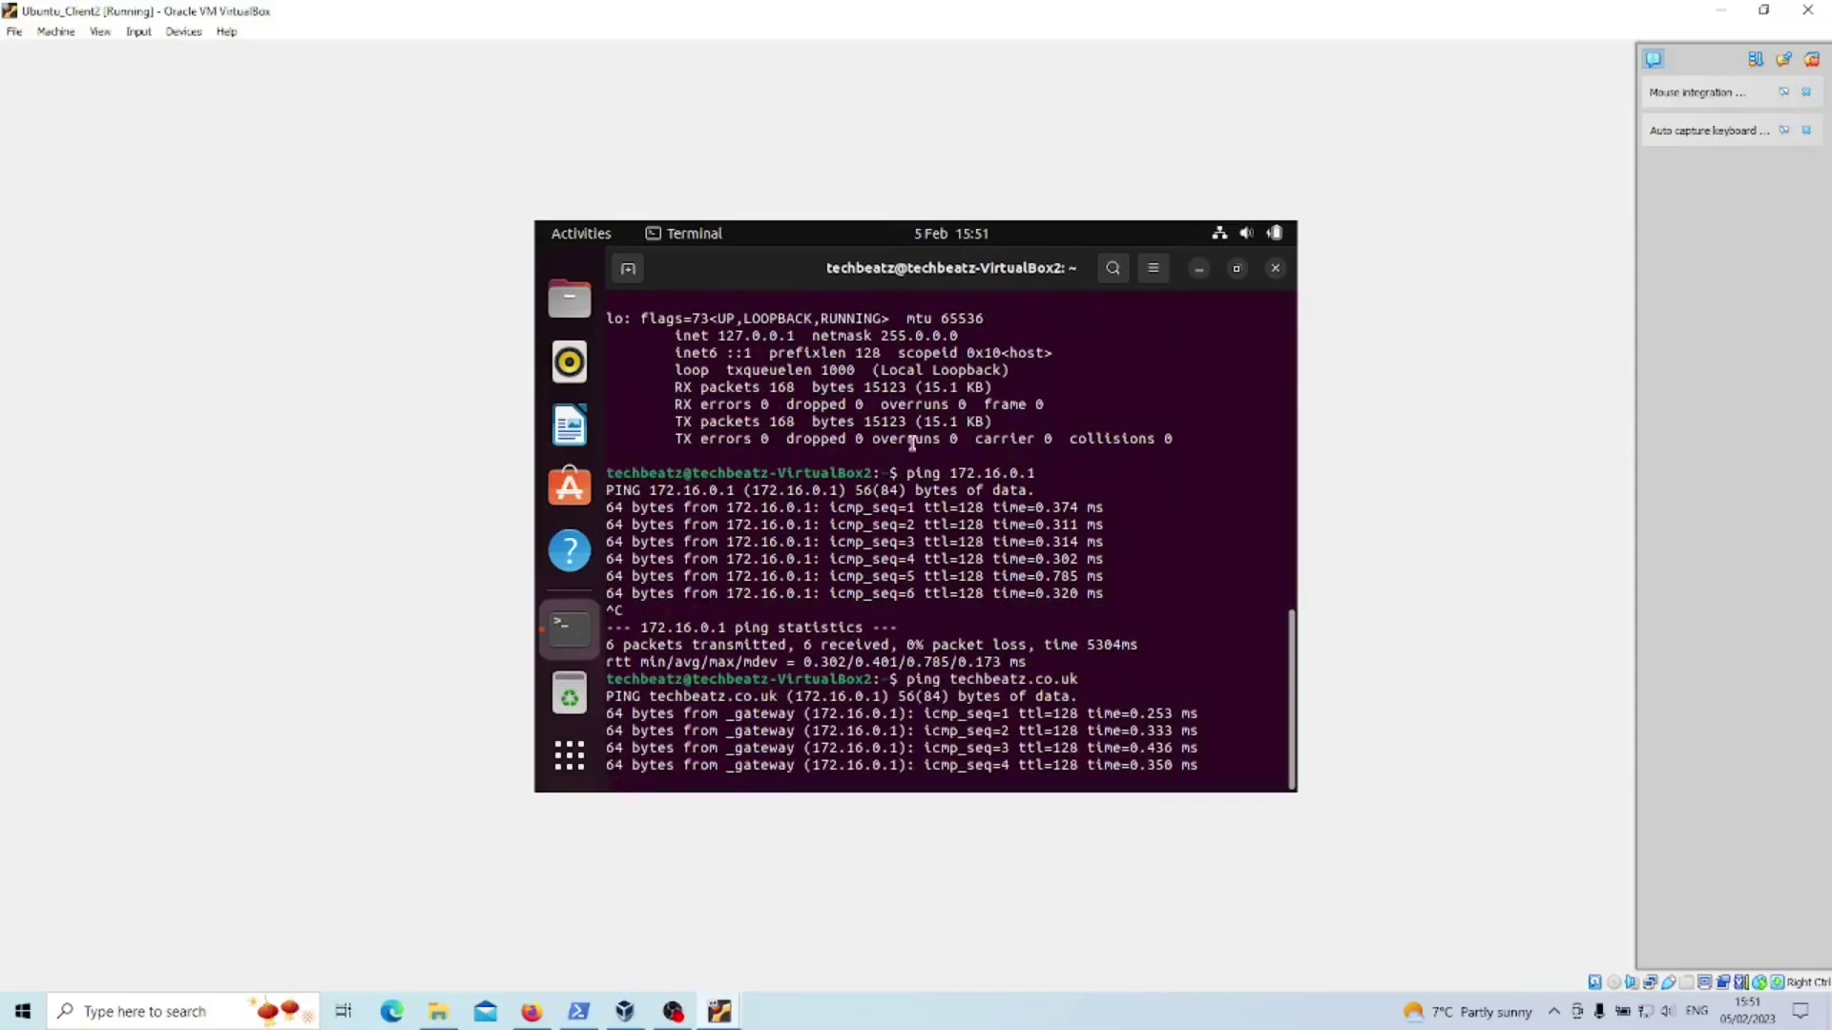
pyautogui.hotkey('ctrl', 'c')
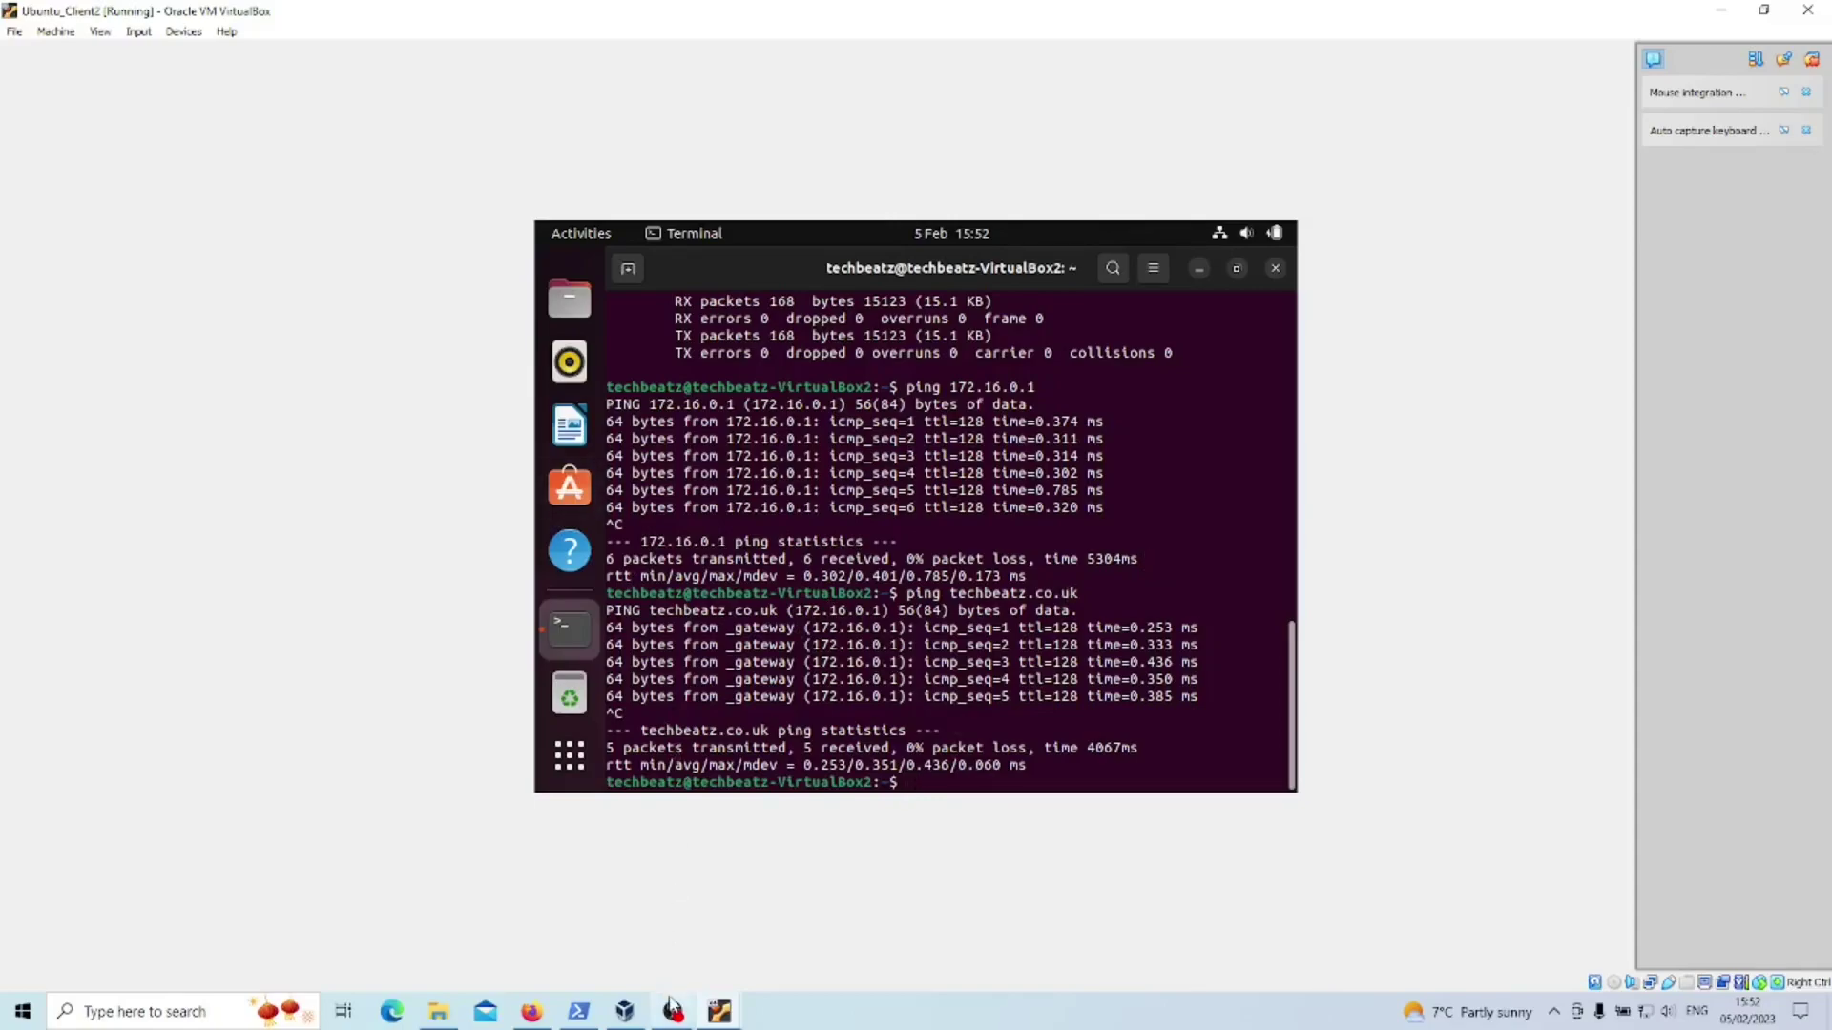
pyautogui.moveTo(719, 1009)
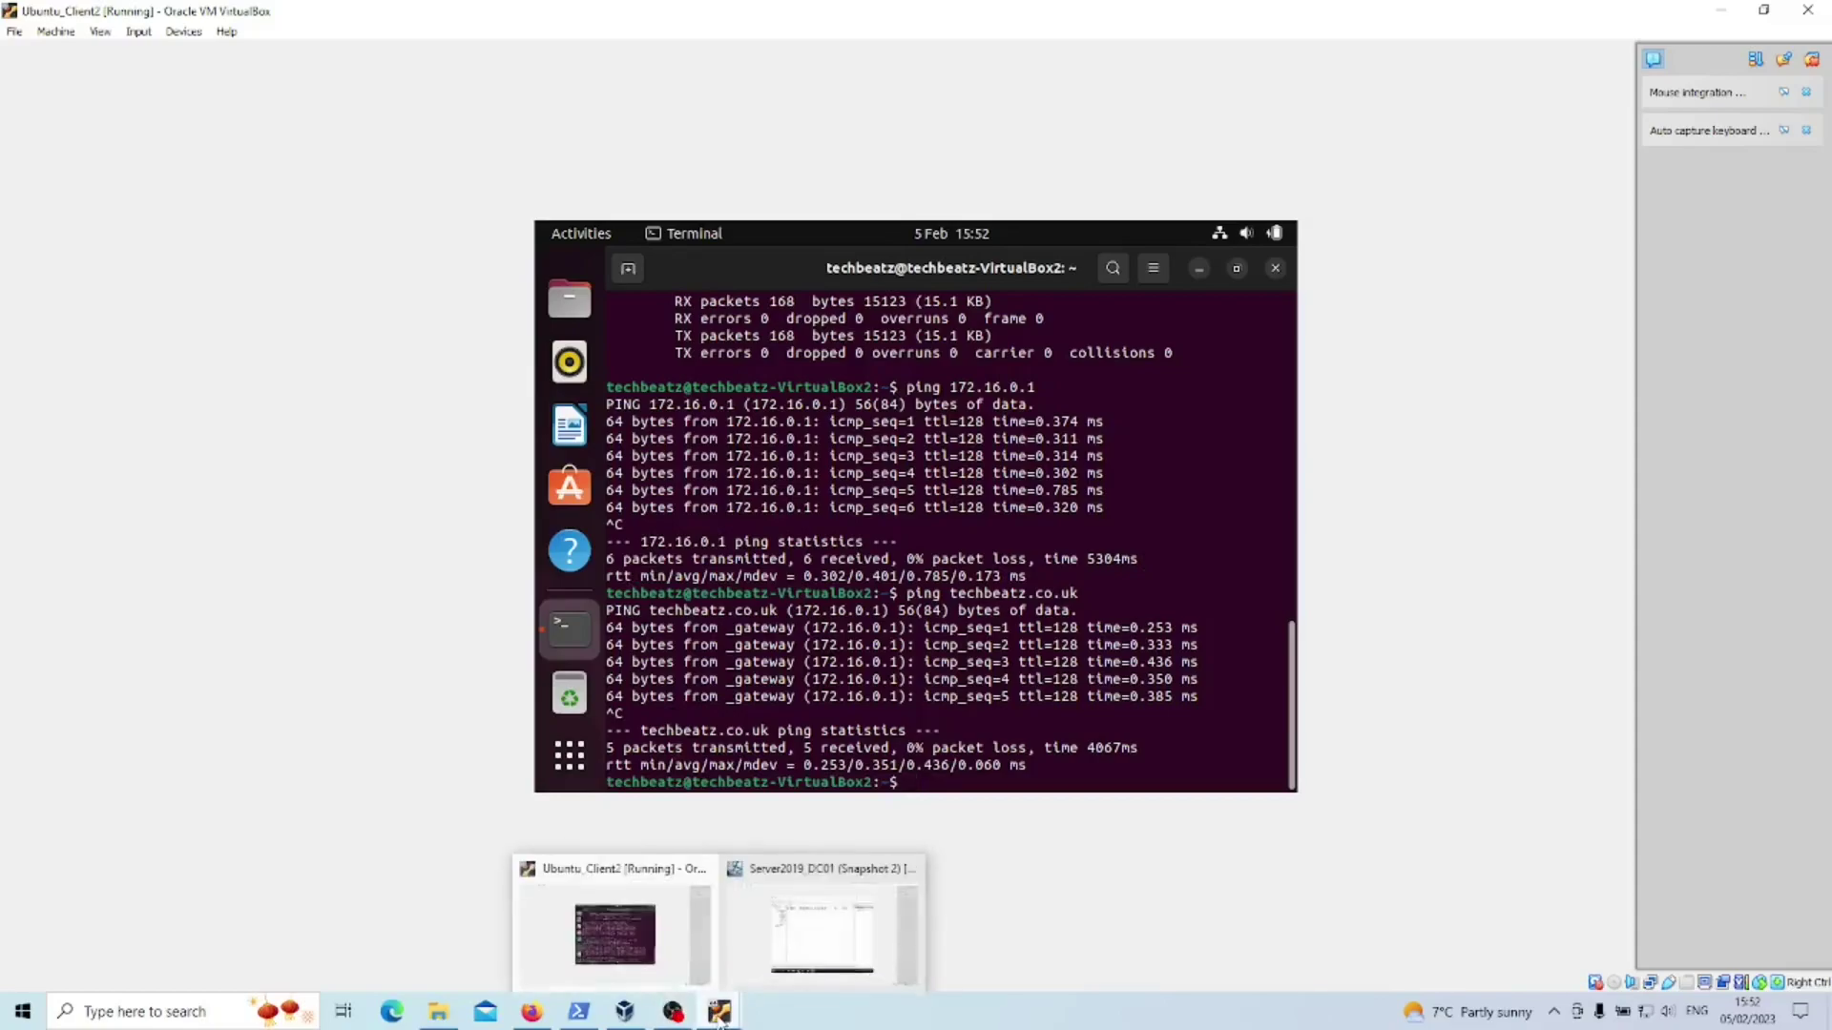
pyautogui.click(779, 949)
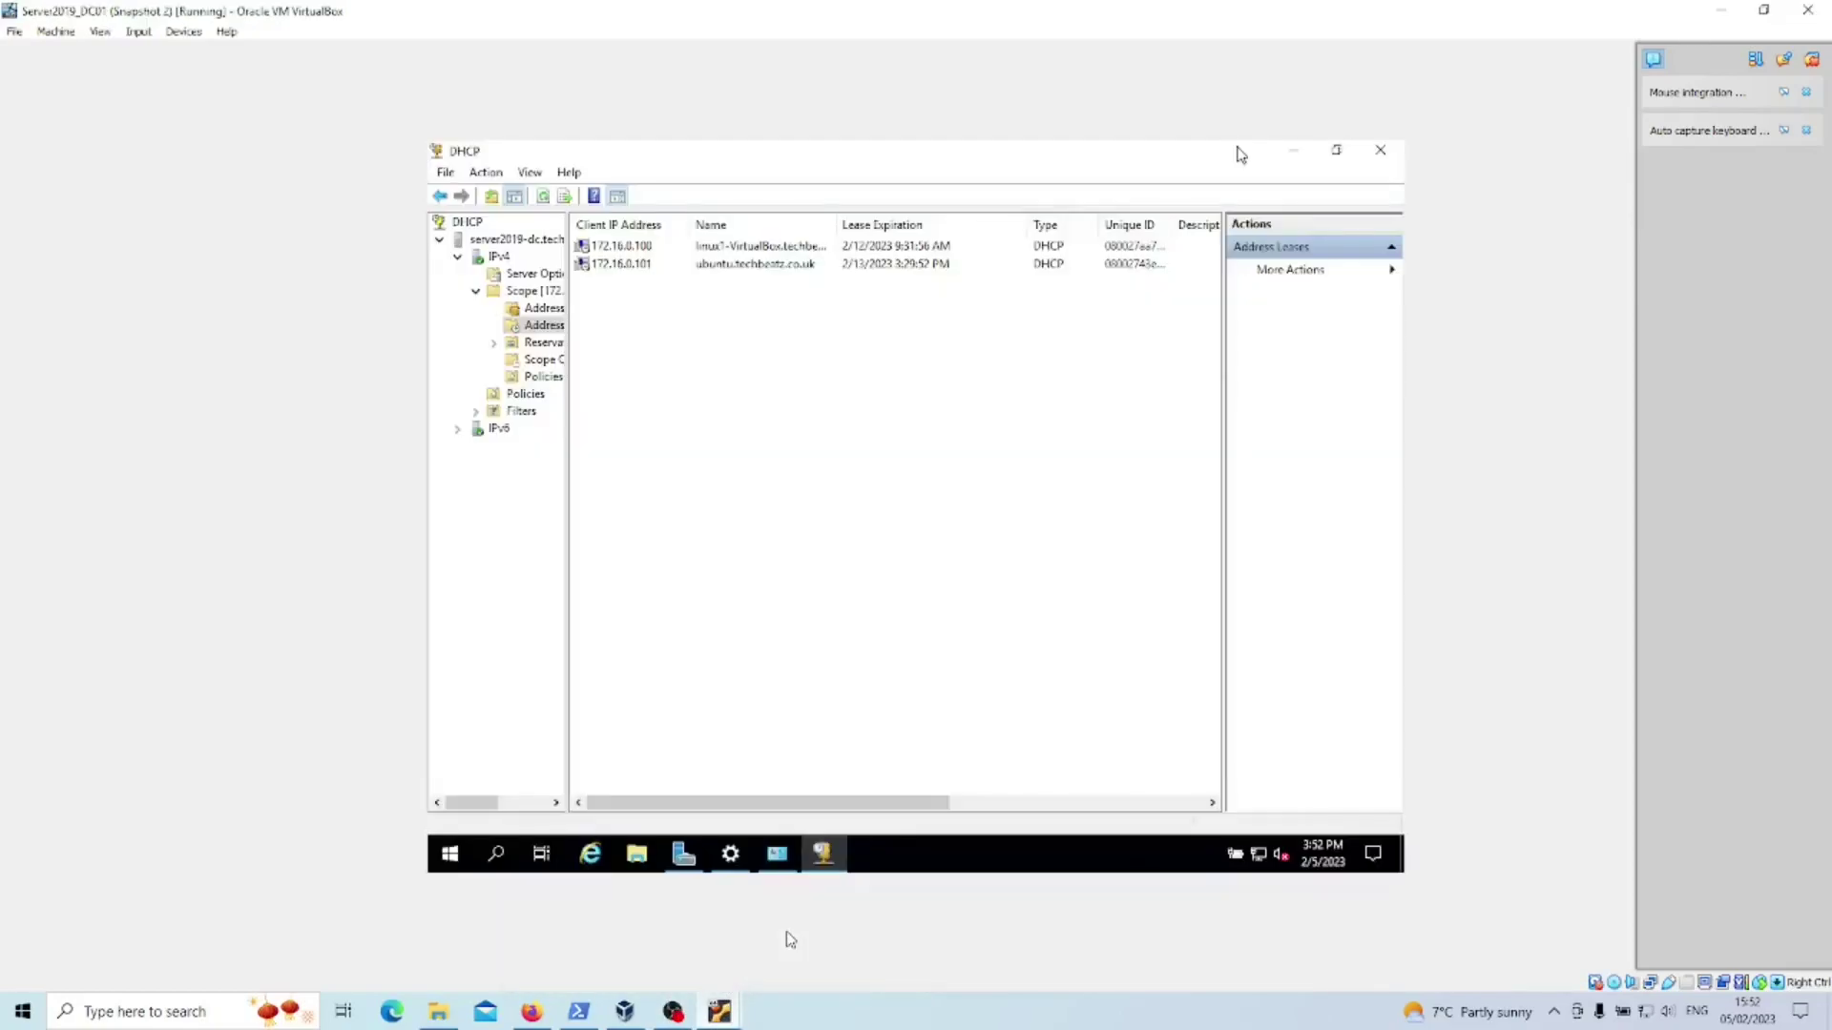
pyautogui.click(625, 270)
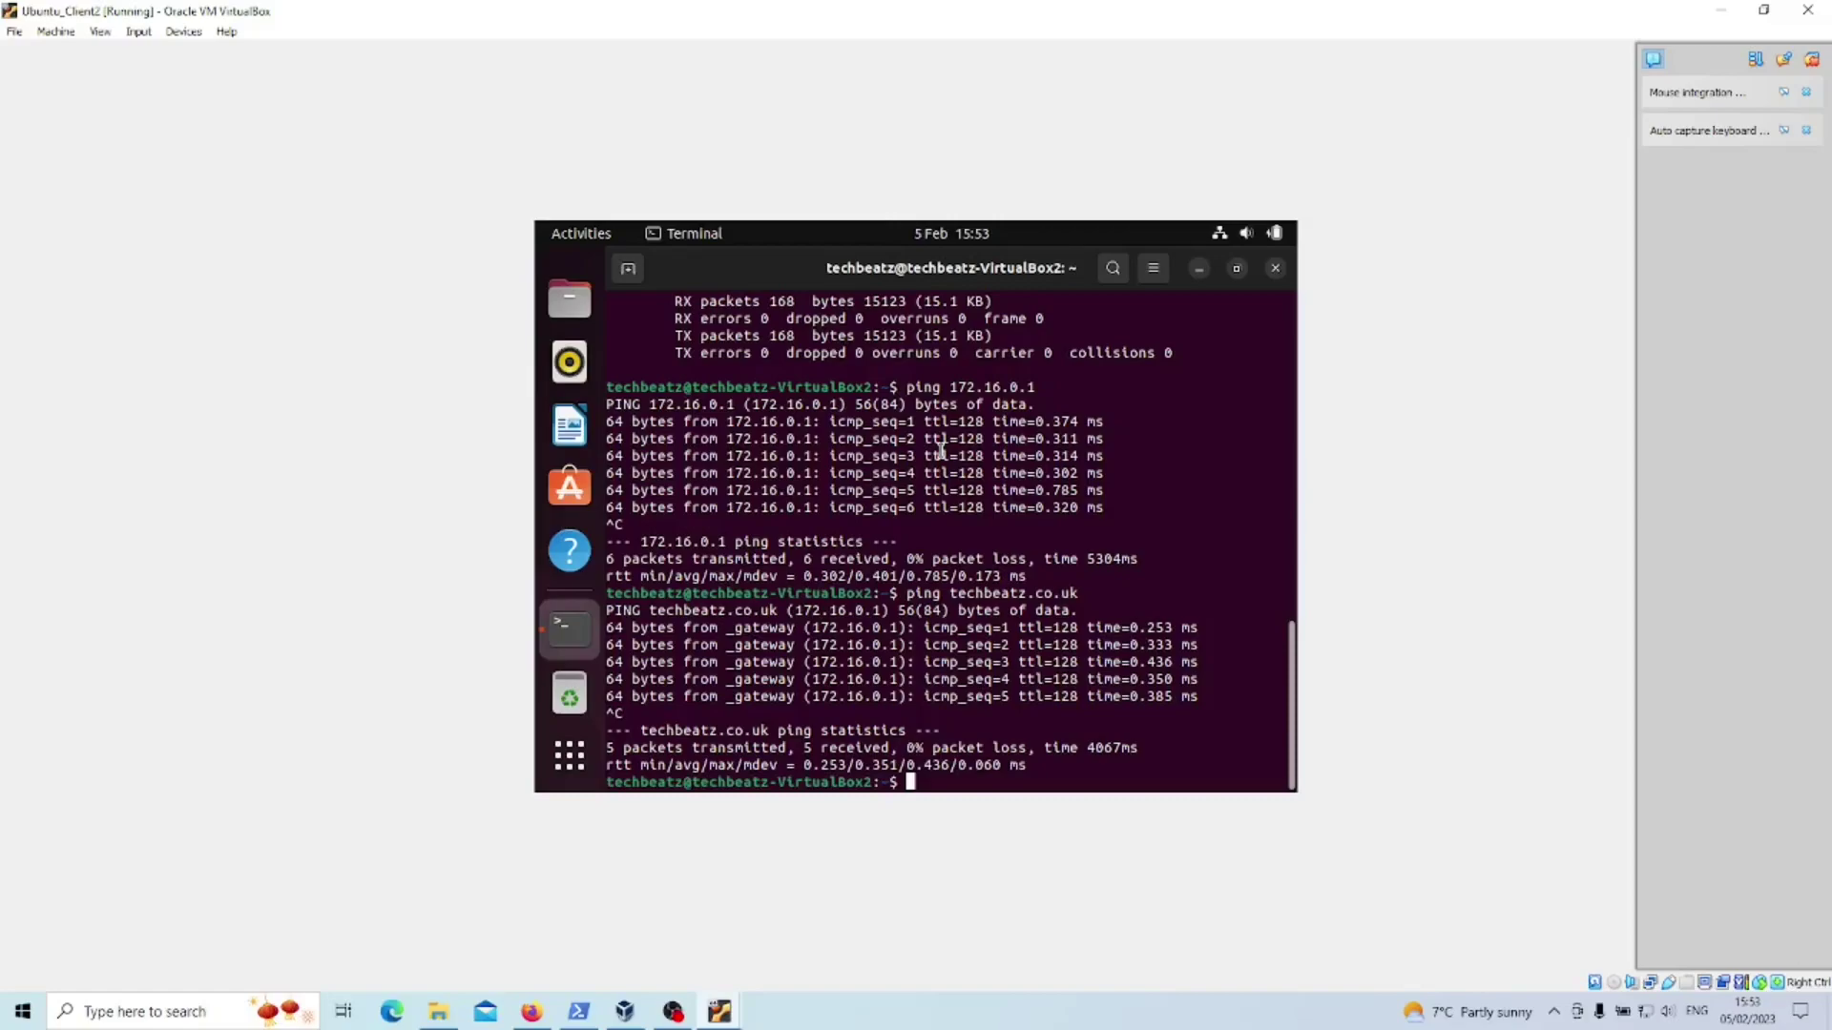
# - Ping startpage.com until 9 replies arrive with 0% packet loss, then start Firefox
pyautogui.write('ping google.c')
pyautogui.press('BackSpace')
pyautogui.press('BackSpace')
pyautogui.press('BackSpace')
pyautogui.press('BackSpace')
pyautogui.press('BackSpace')
pyautogui.press('BackSpace')
pyautogui.press('BackSpace')
pyautogui.press('BackSpace')
pyautogui.write('startpage.com')
pyautogui.press('Return')
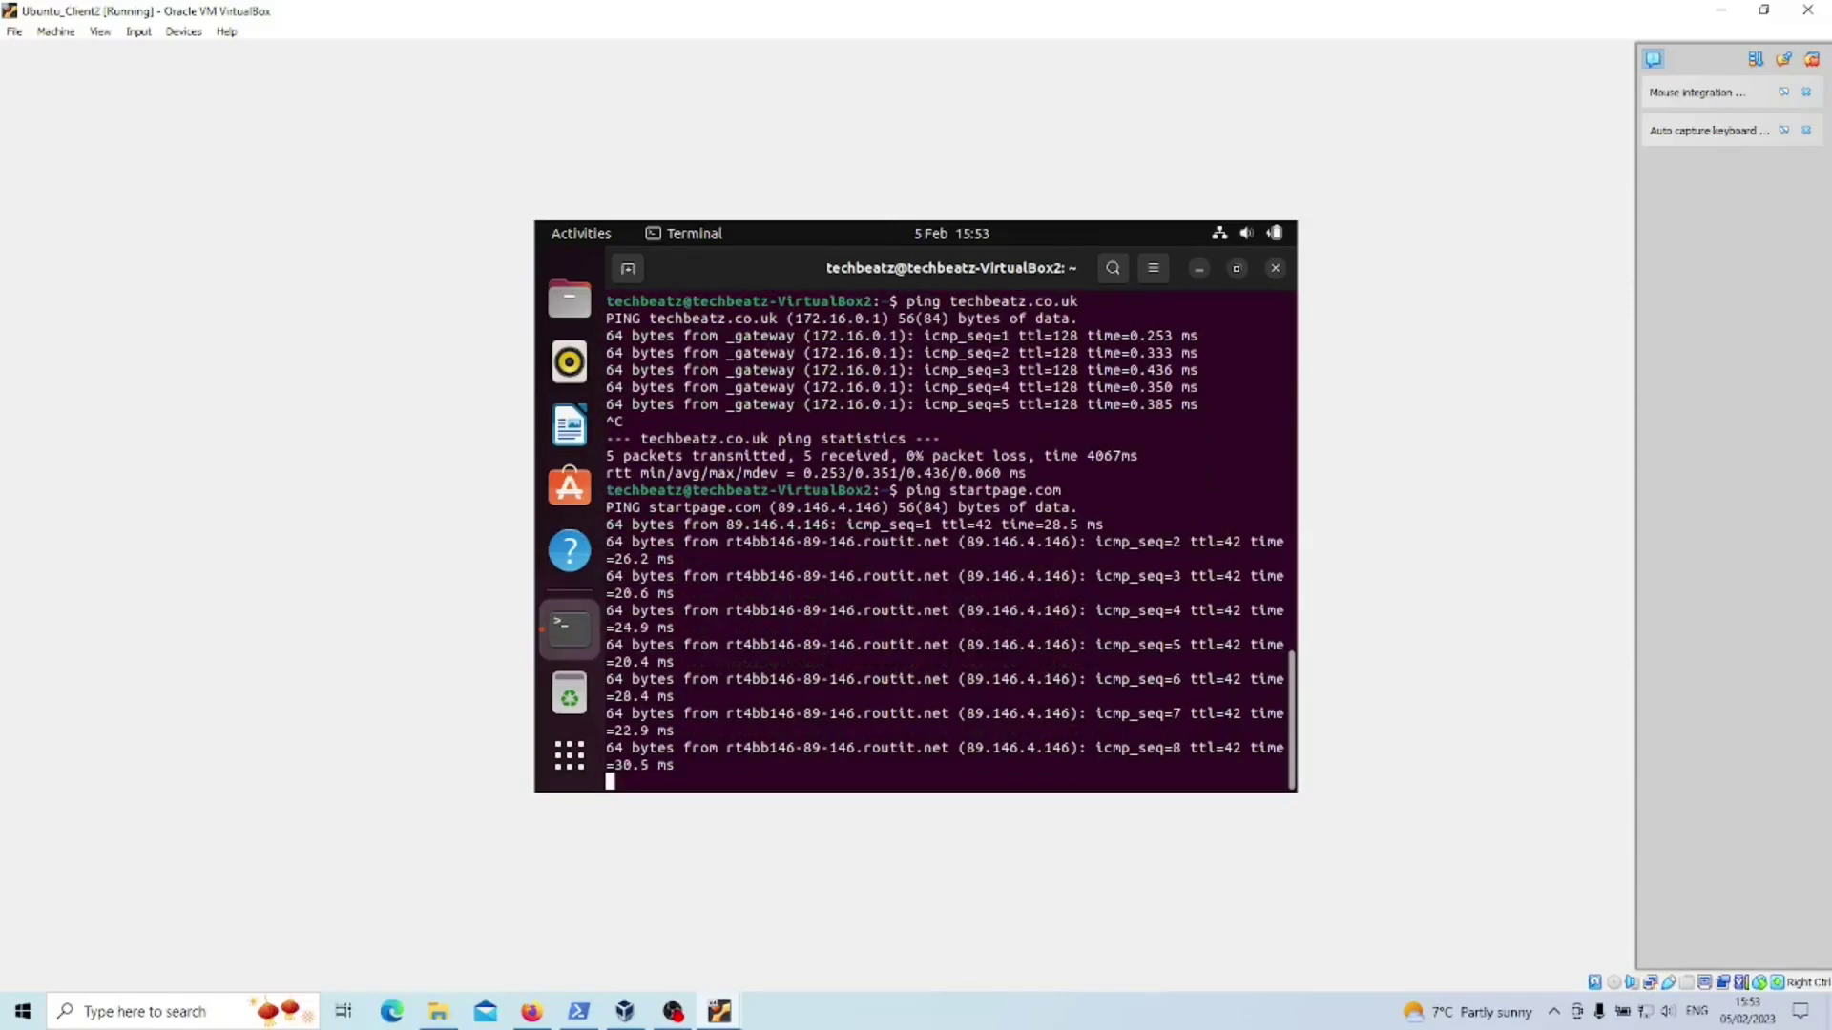
pyautogui.hotkey('ctrl', 'c')
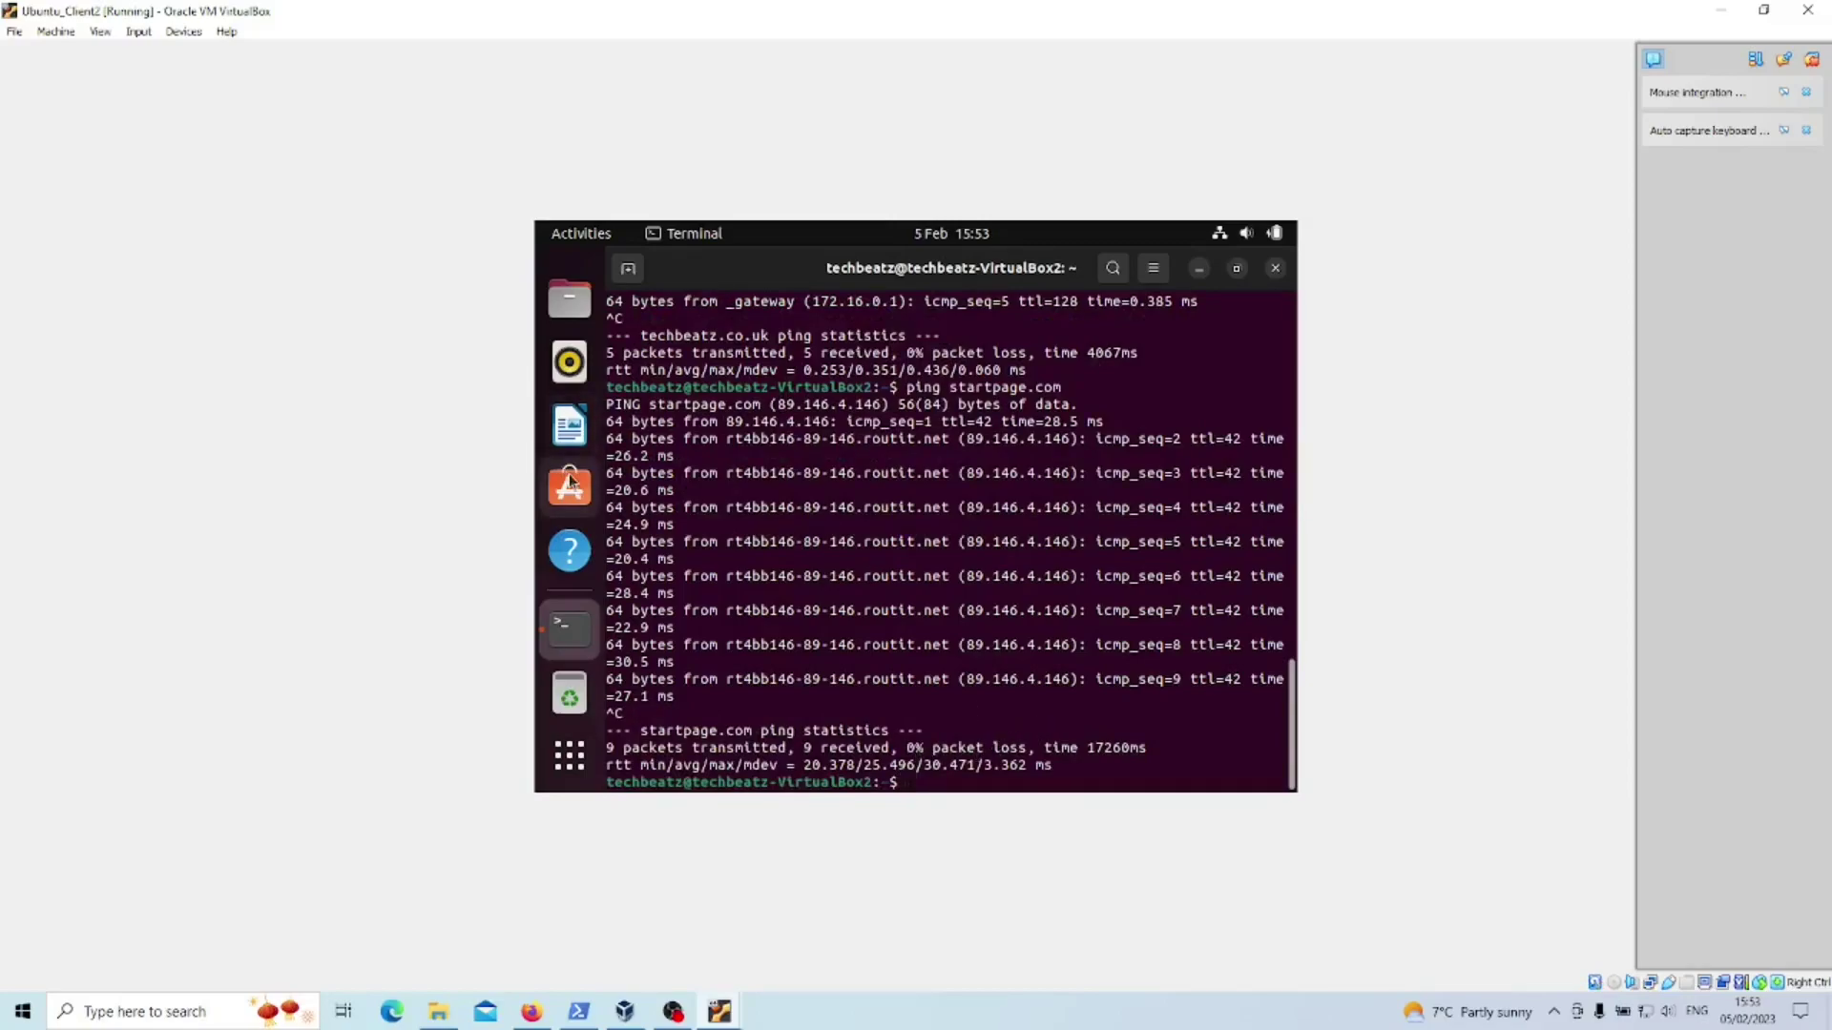
pyautogui.scroll(2, 570, 481)
pyautogui.click(570, 301)
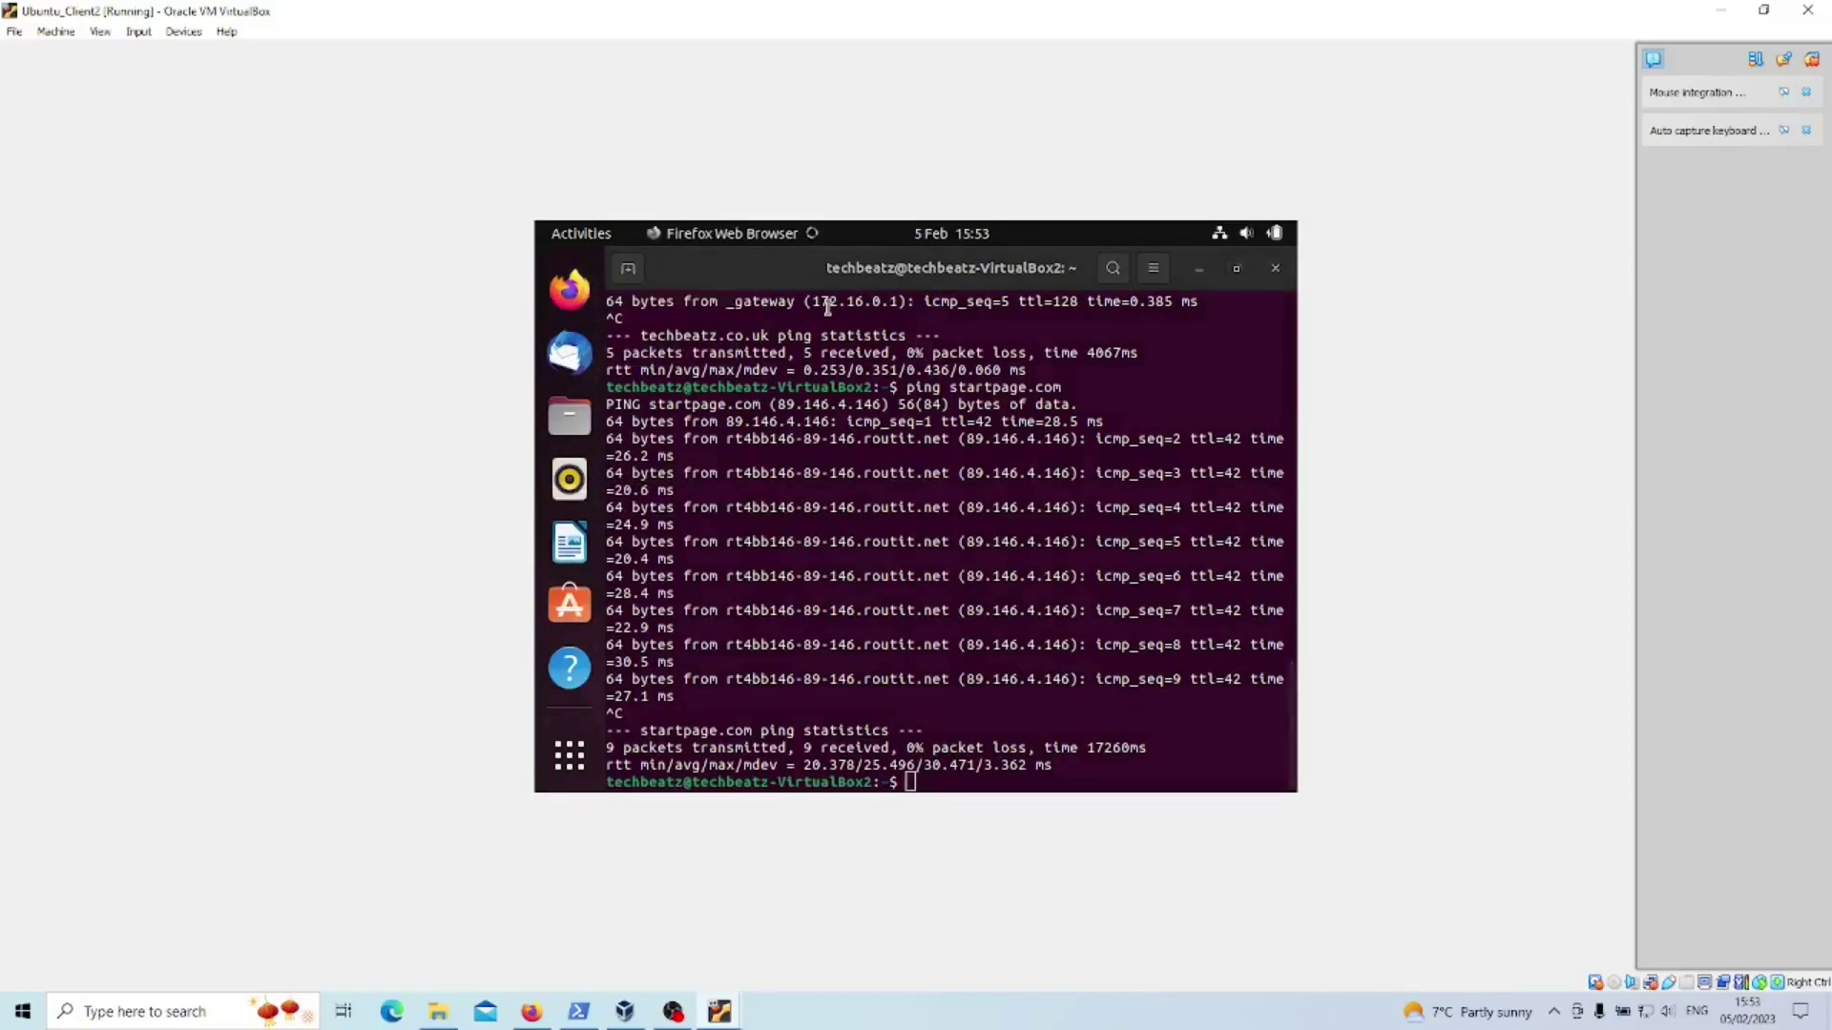
# - Load startpage.com from Firefox's address bar to confirm web browsing, then close Firefox
pyautogui.click(858, 309)
pyautogui.write('start')
pyautogui.press('Return')
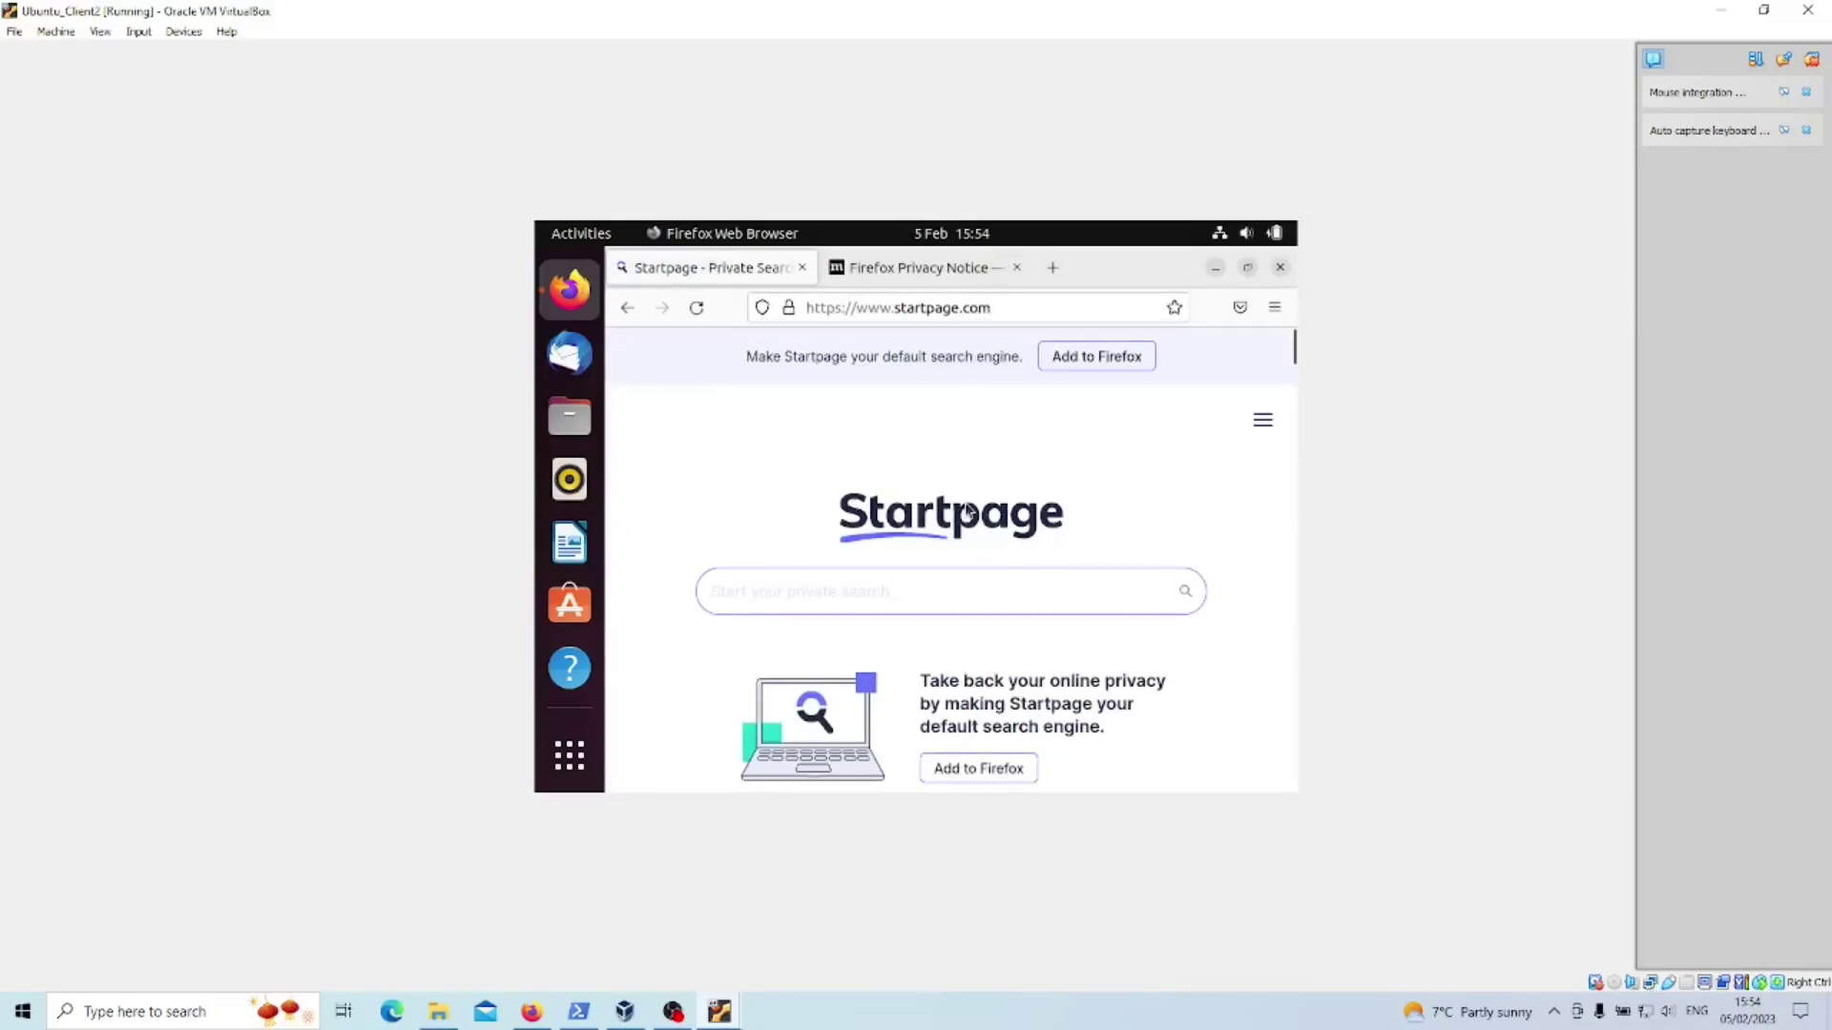
pyautogui.click(1281, 267)
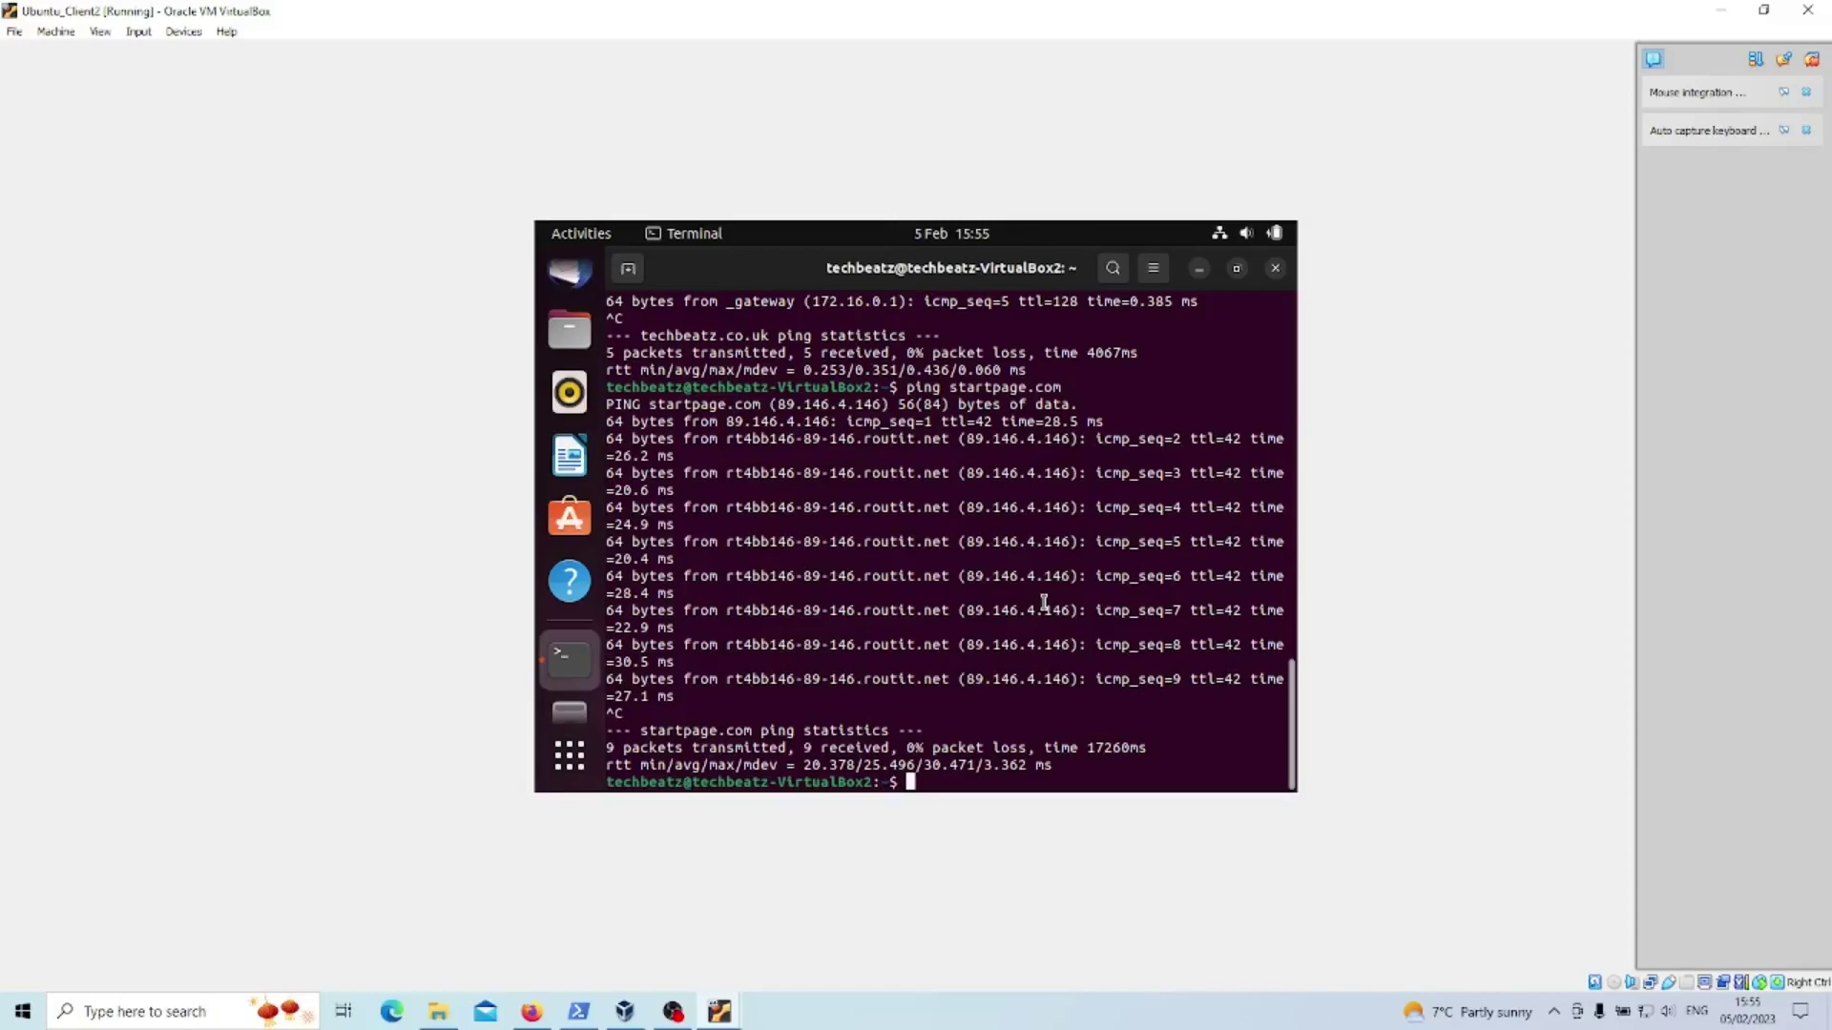
# - Install realmd, sssd, sssd-tools, samba-common, krb5-user, packagekit, samba-common-bin, samba-libs, adcli and ntp via apt-get
pyautogui.write('sudo apt-get -y install realmd ssss')
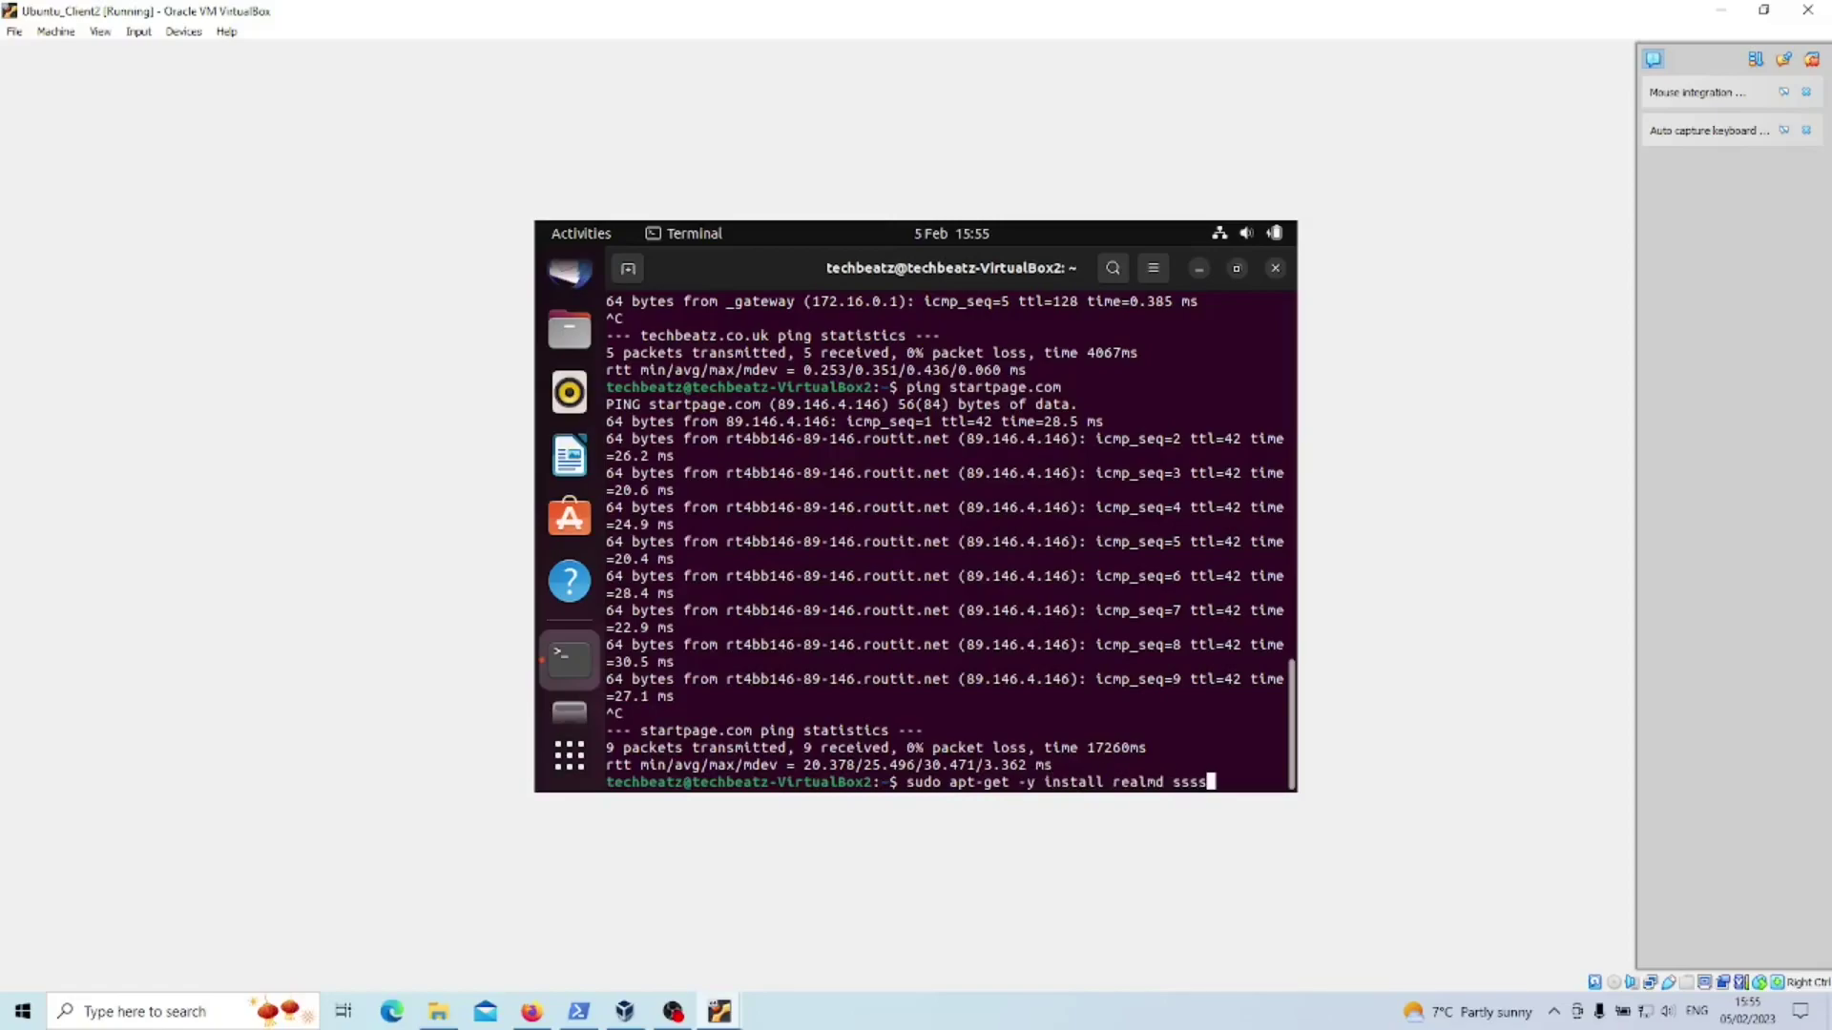
pyautogui.press('BackSpace')
pyautogui.write('d sssd-tools samba')
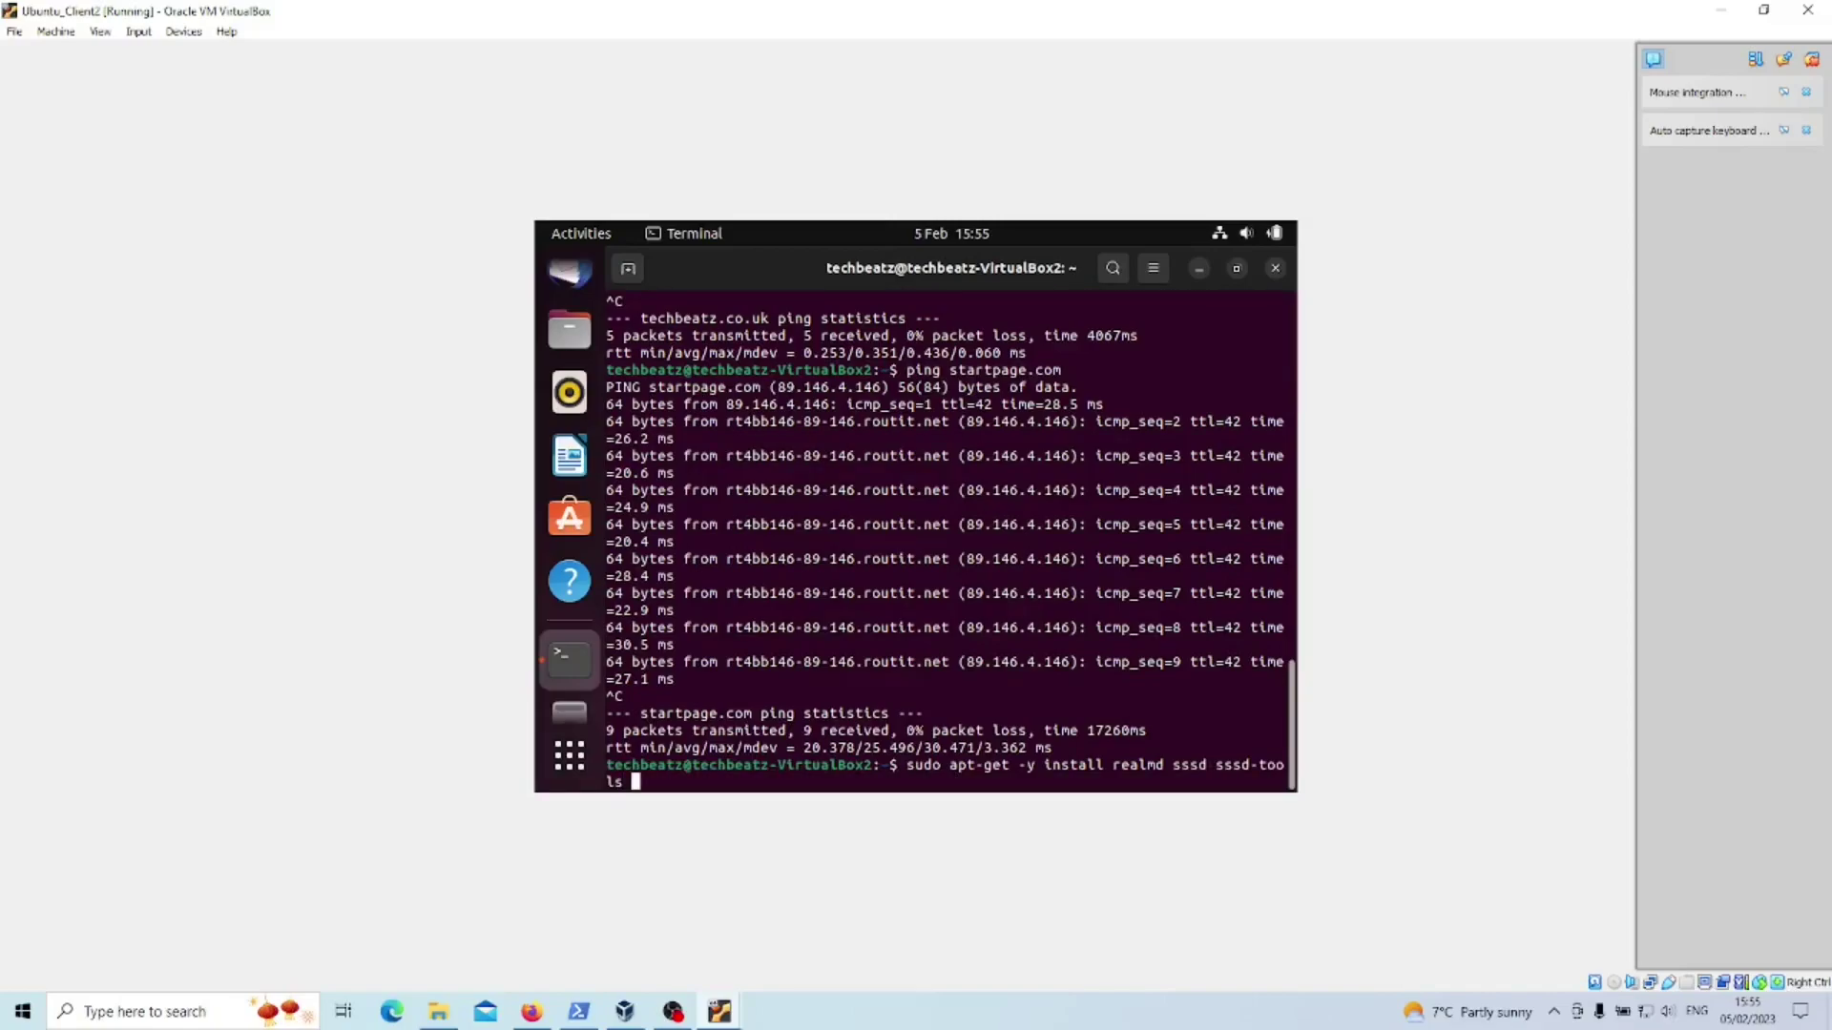
pyautogui.write('-common krb5-user packagekit samba-common')
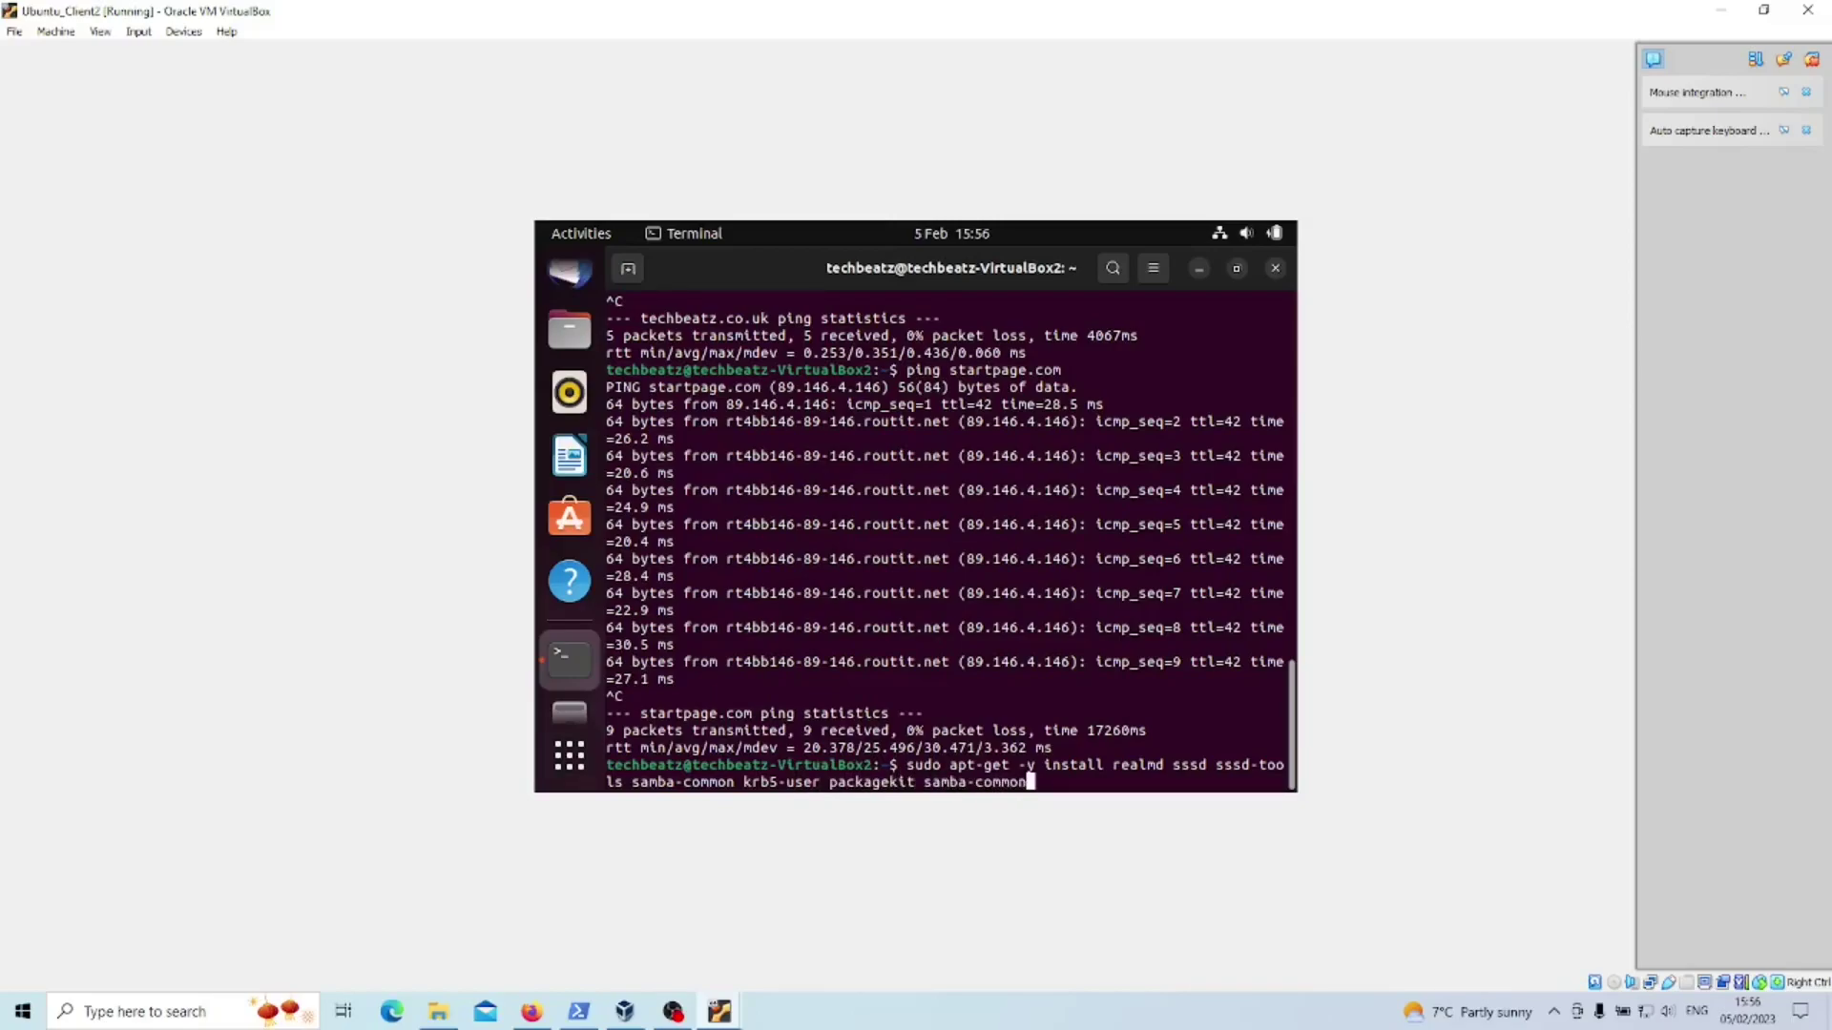
pyautogui.write('-bin samba-libs adcli ntp')
pyautogui.press('Return')
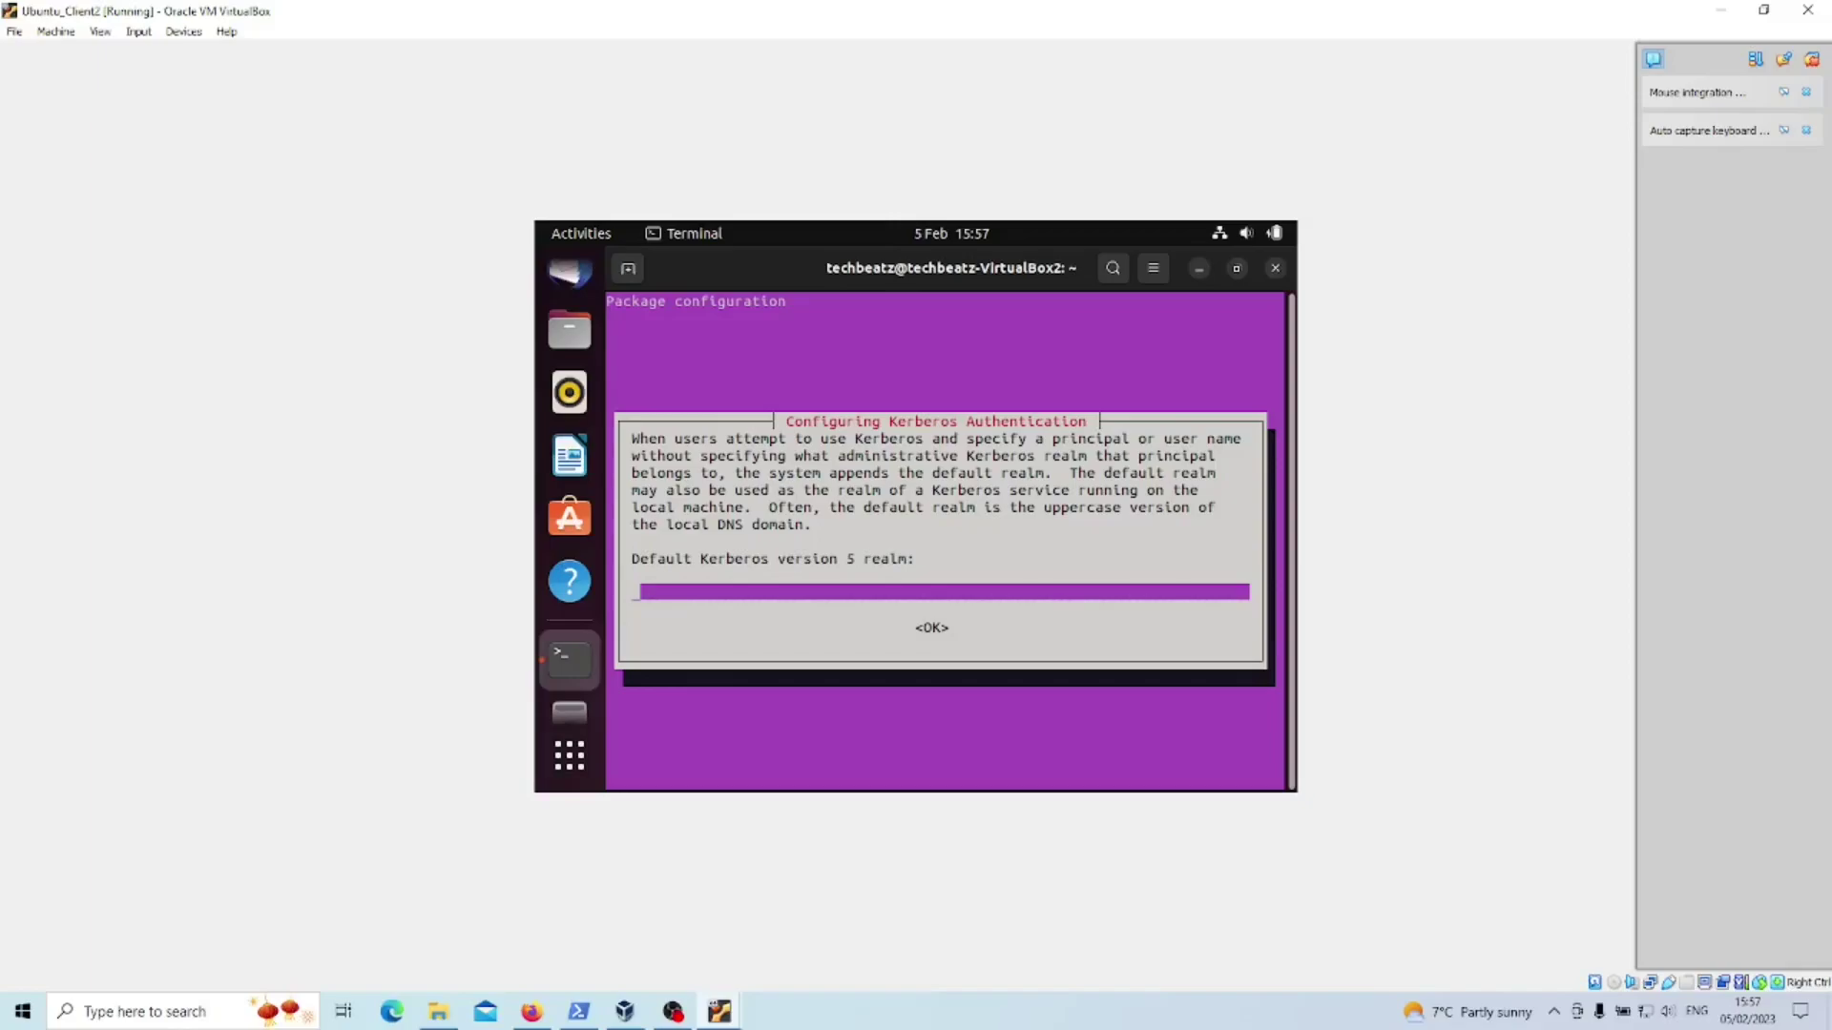
# - Enter TECHBEATZ.CO.UK as the default Kerberos realm, then switch to the domain controller VM
pyautogui.write('TECHBEATZ.CO.UK')
pyautogui.moveTo(717, 1015)
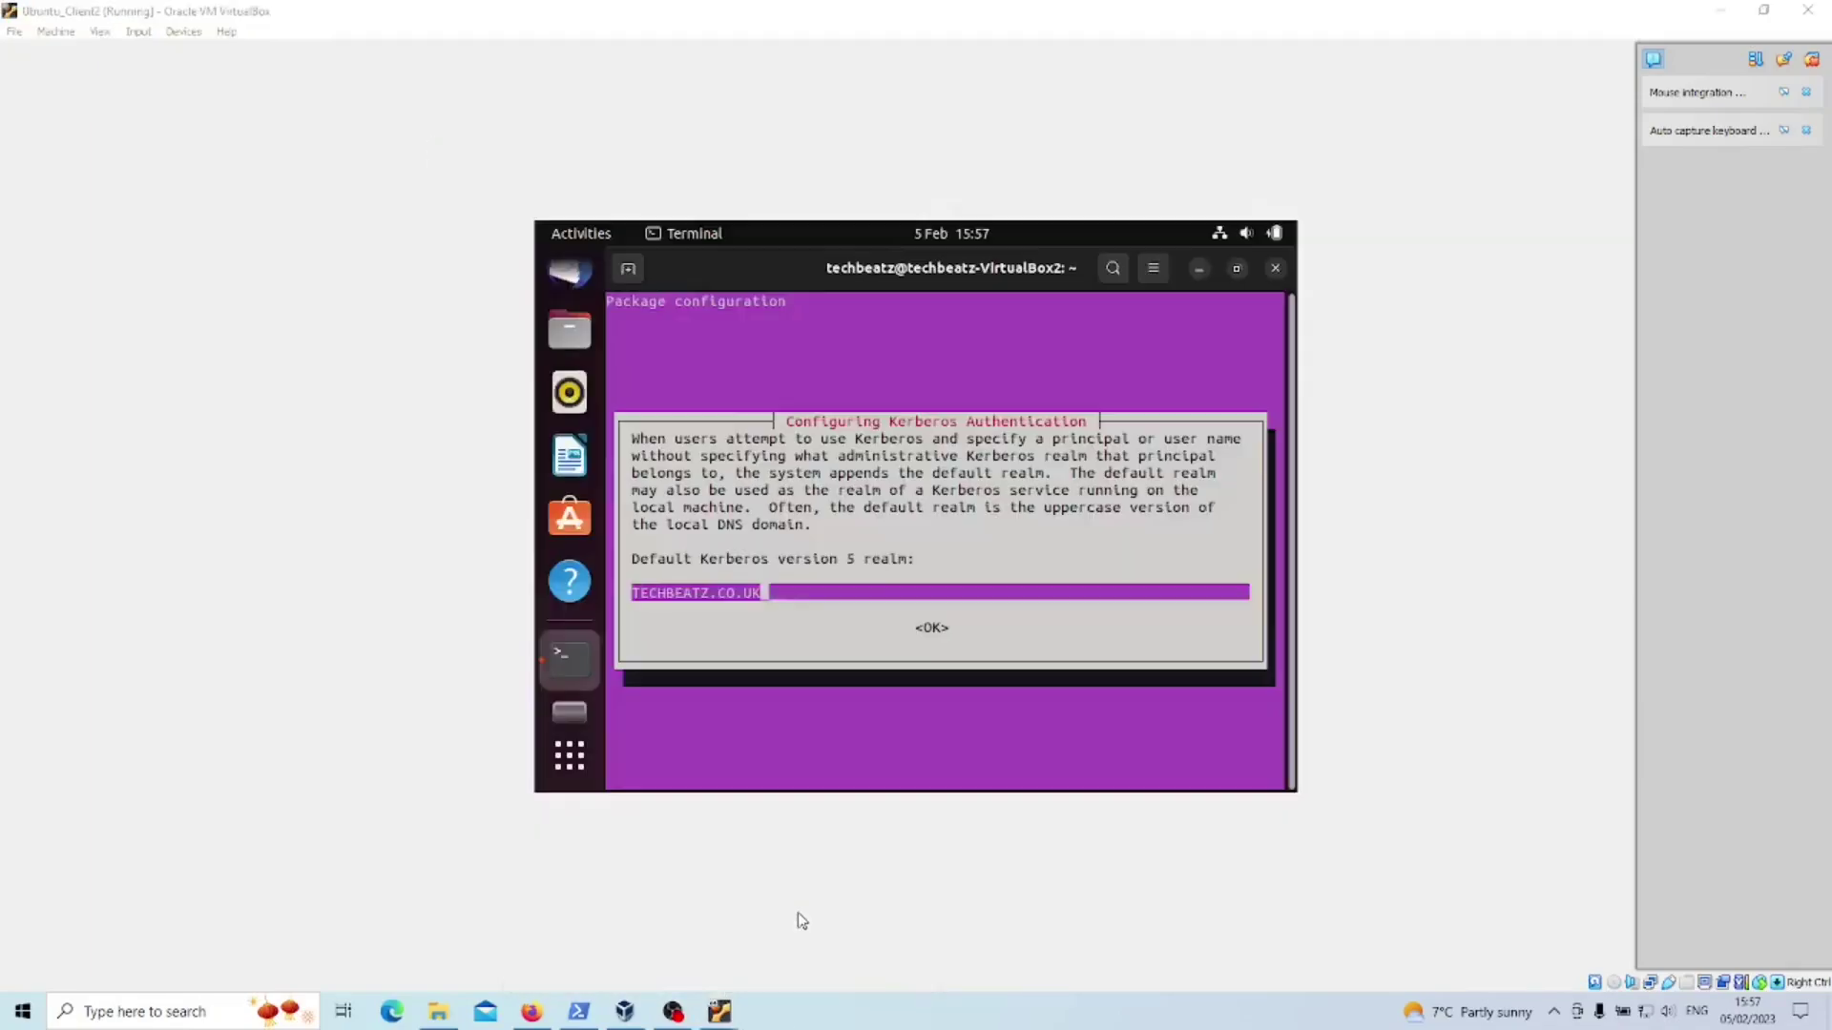
pyautogui.click(821, 930)
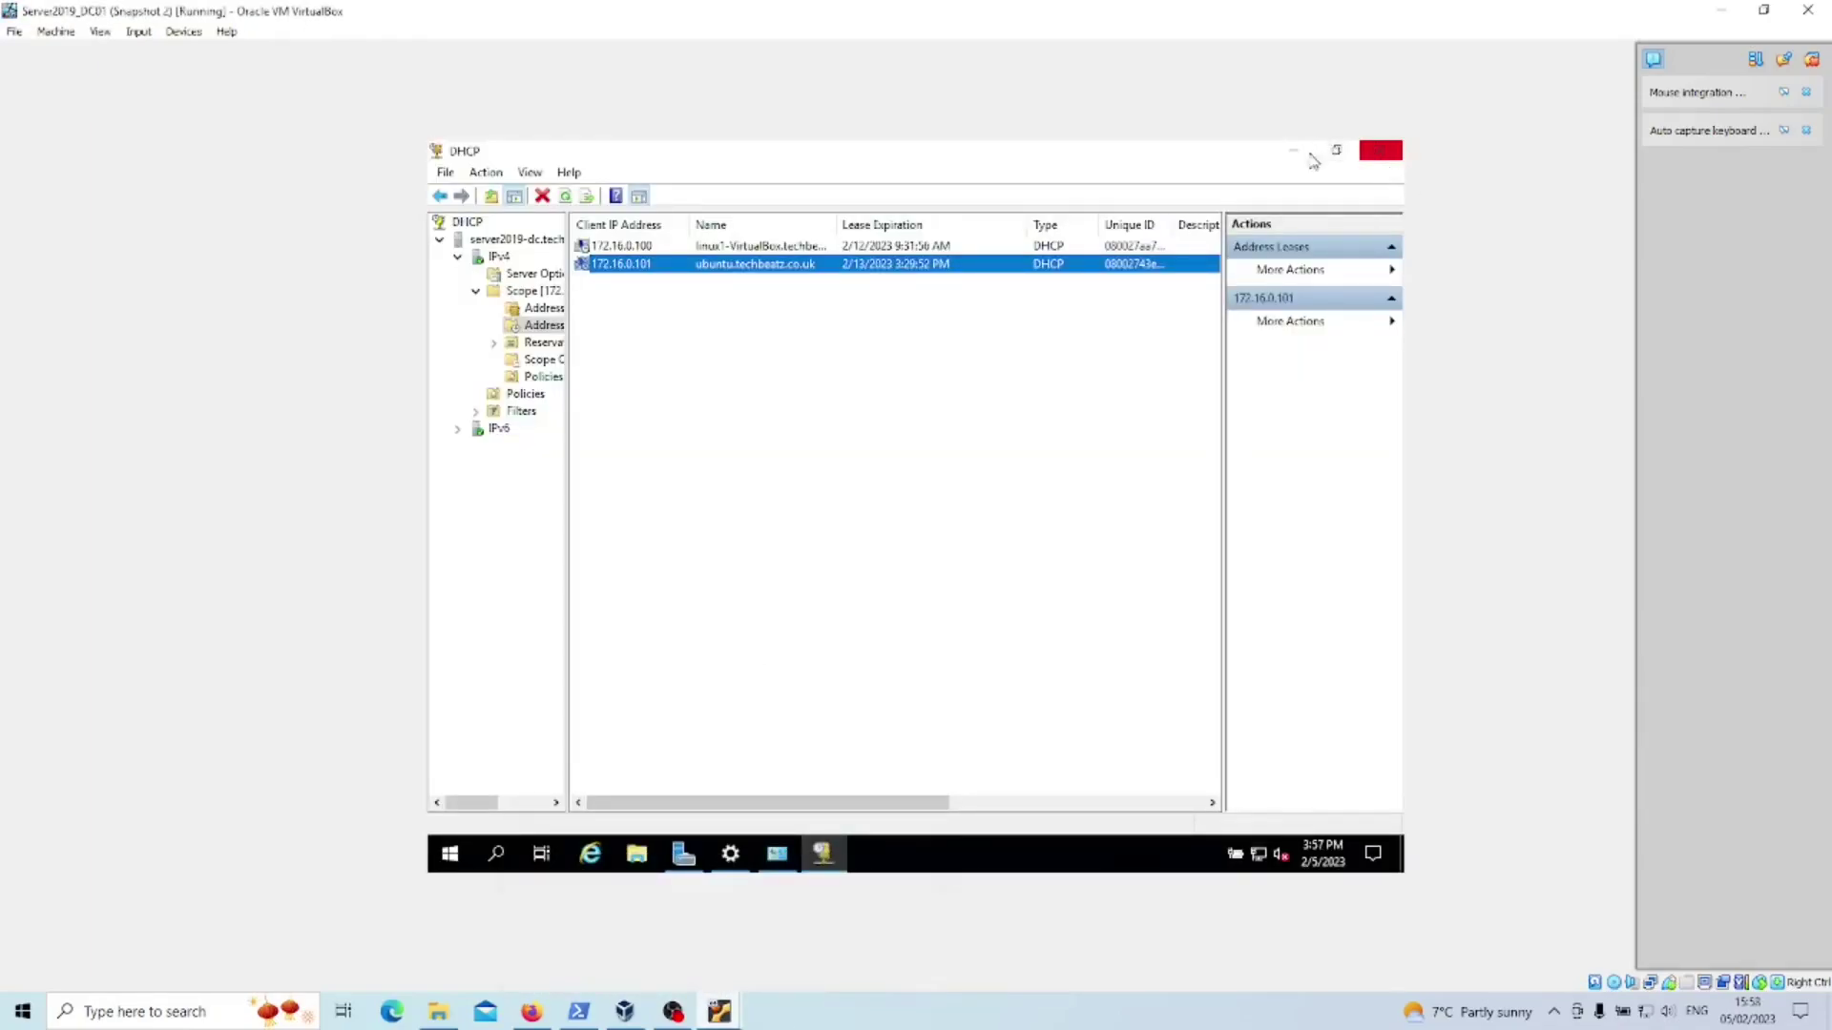
# - Check the domain controller's Network & Internet settings from Start and the network flyout
pyautogui.click(449, 853)
pyautogui.click(451, 768)
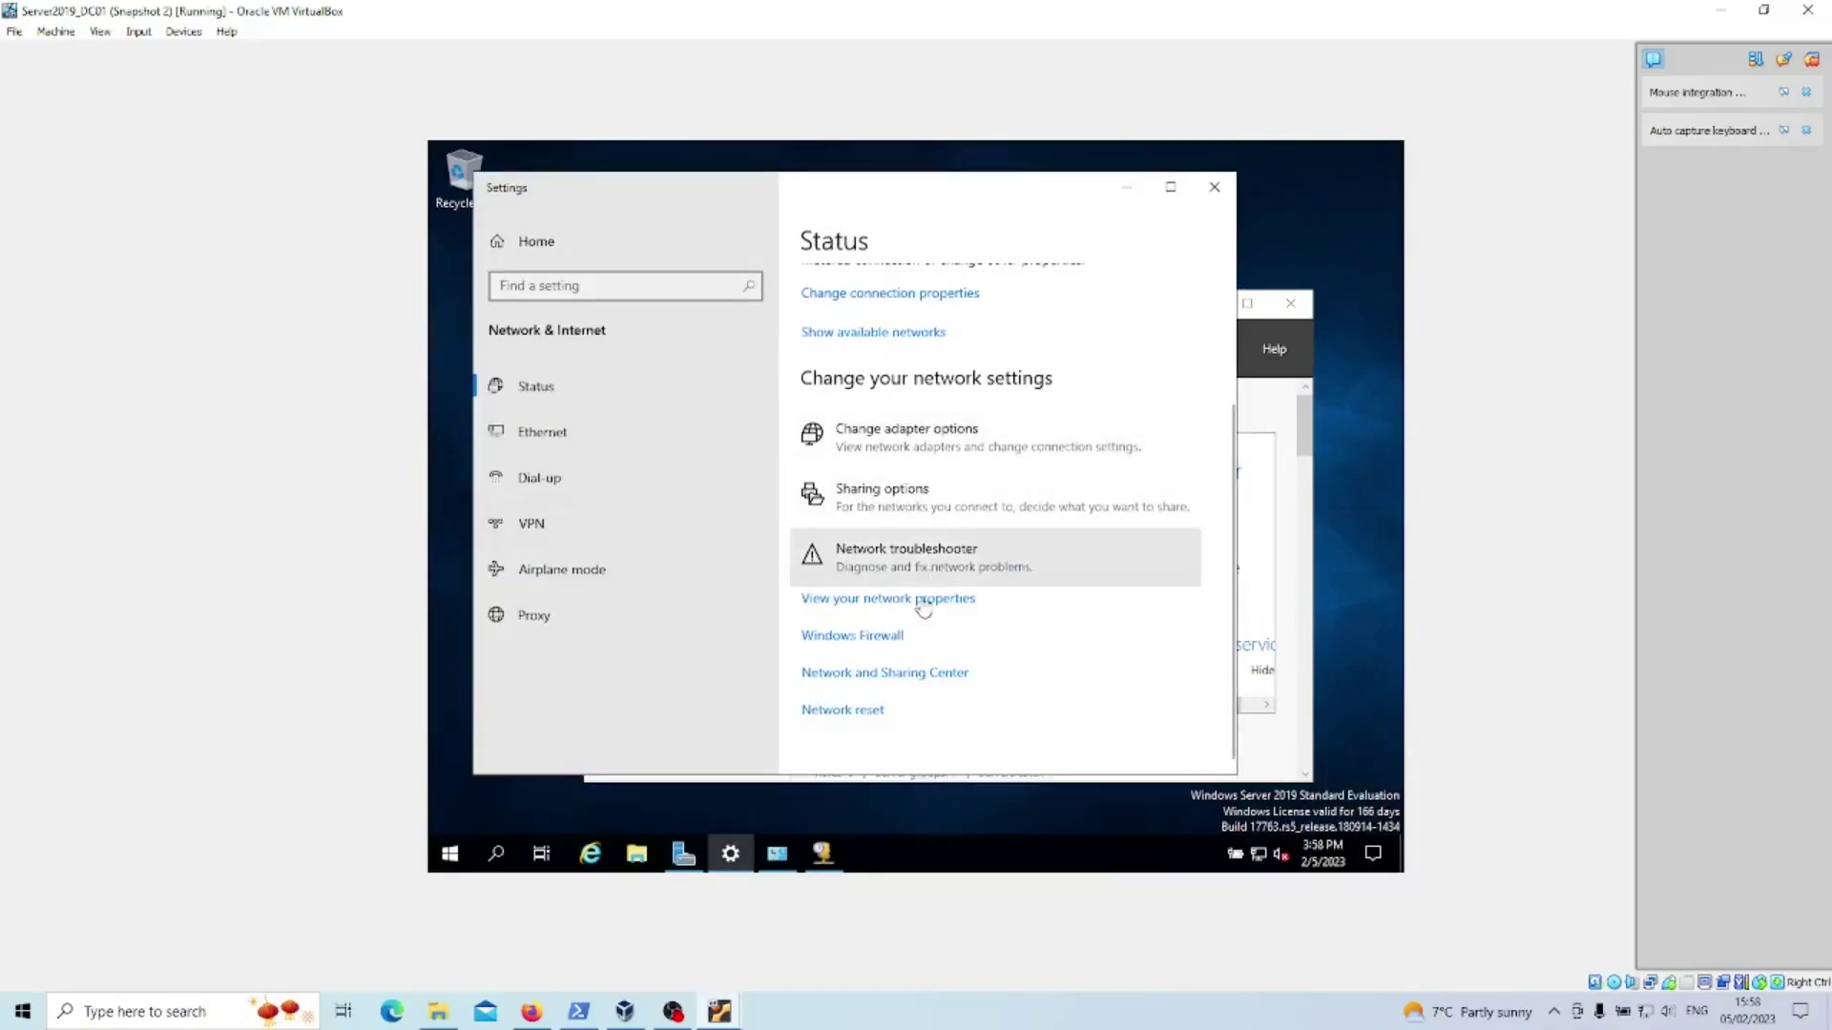
pyautogui.click(1126, 187)
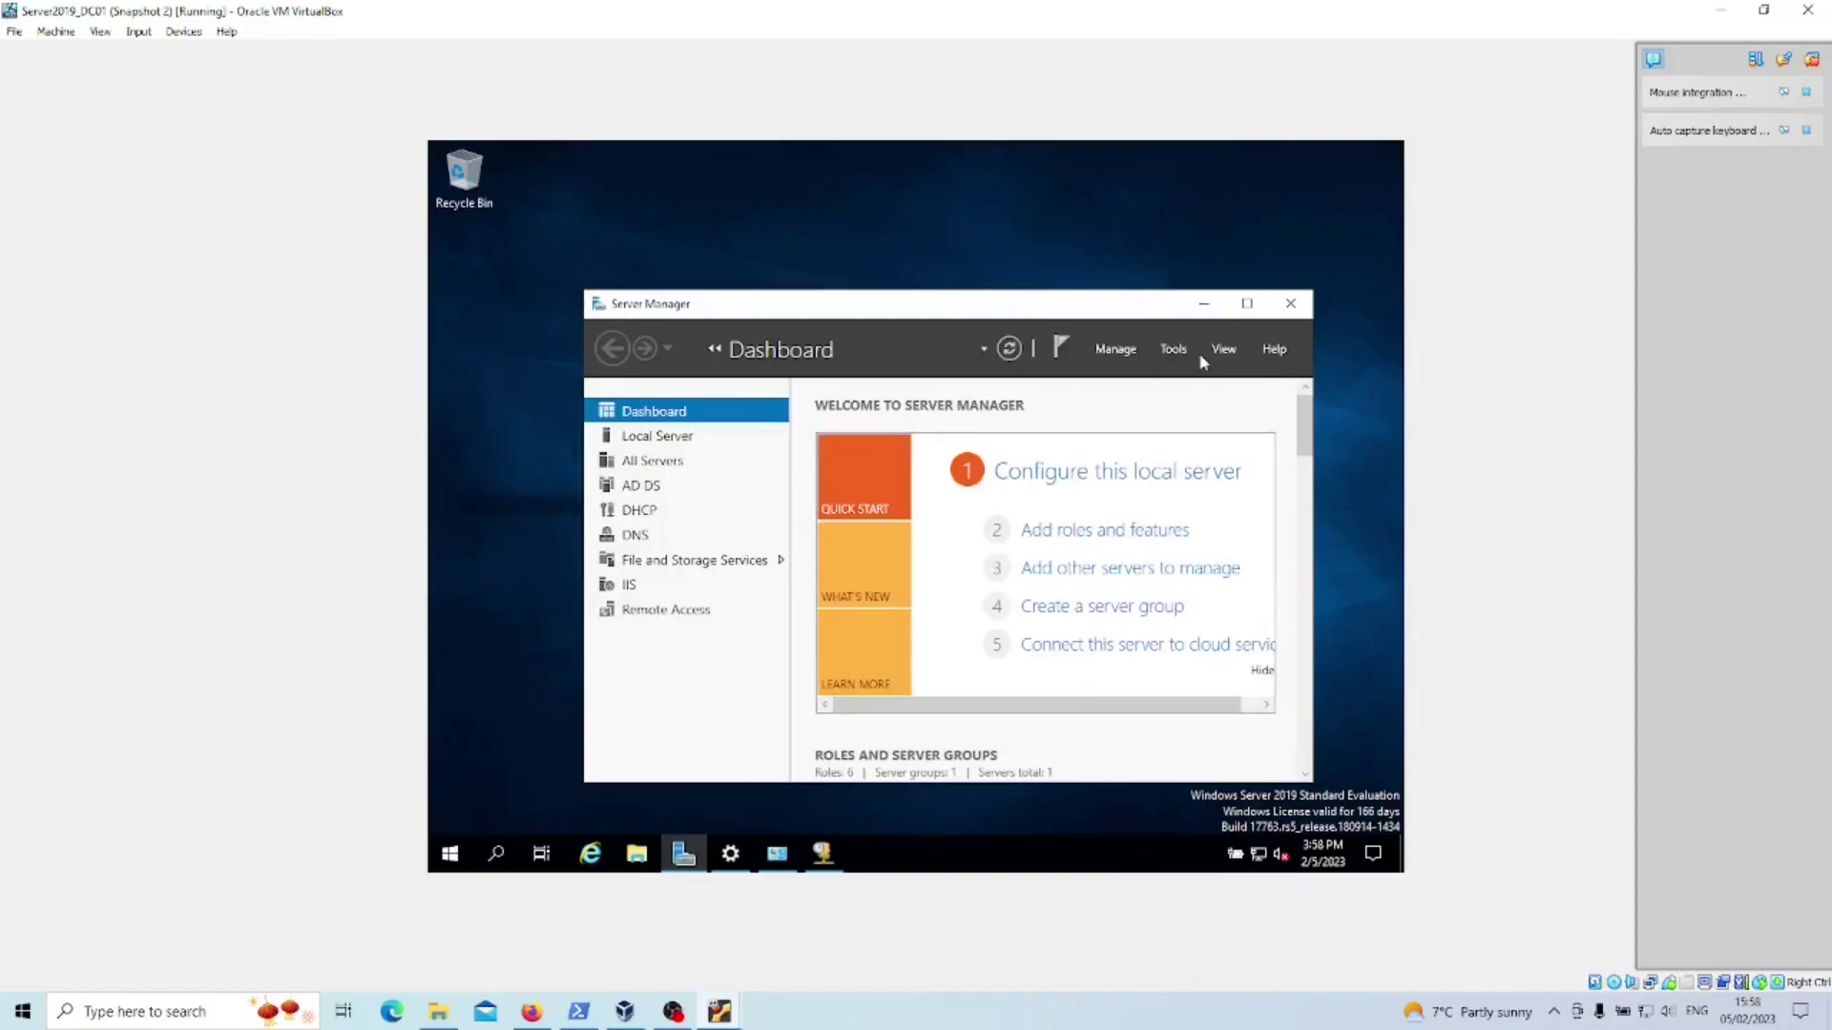
pyautogui.click(1258, 854)
pyautogui.click(1184, 732)
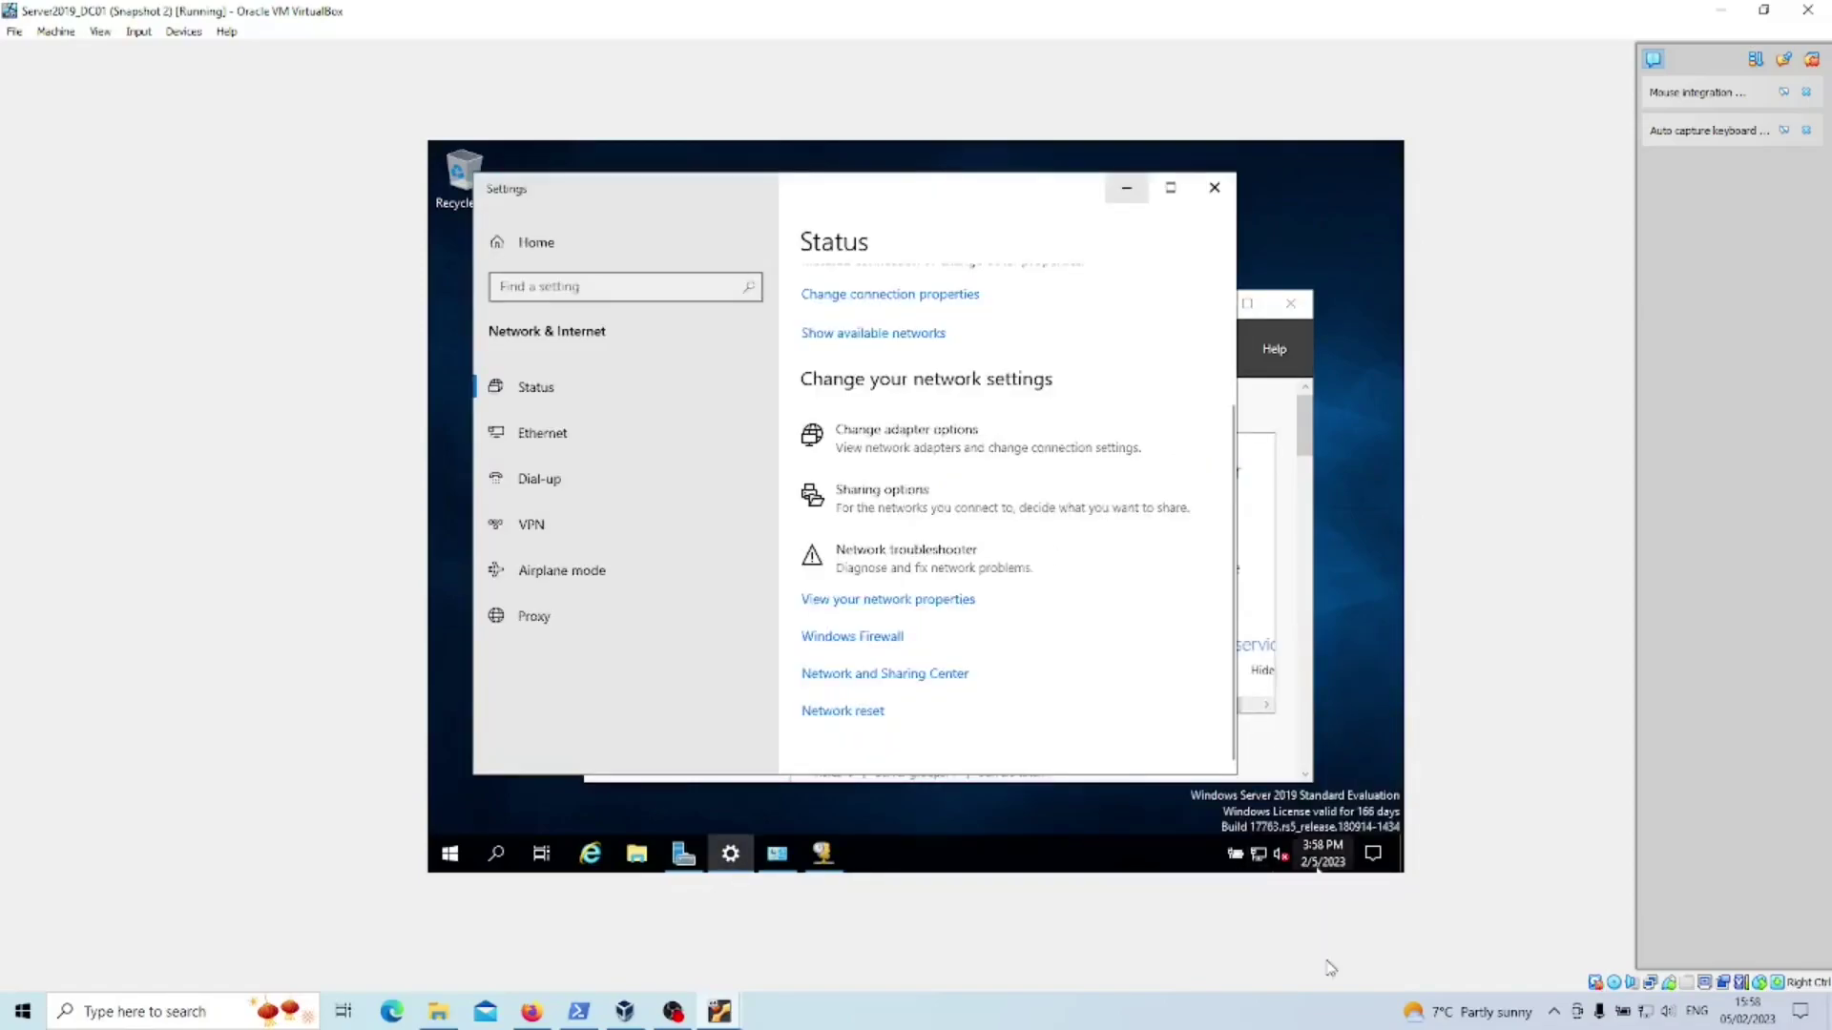
pyautogui.click(1126, 187)
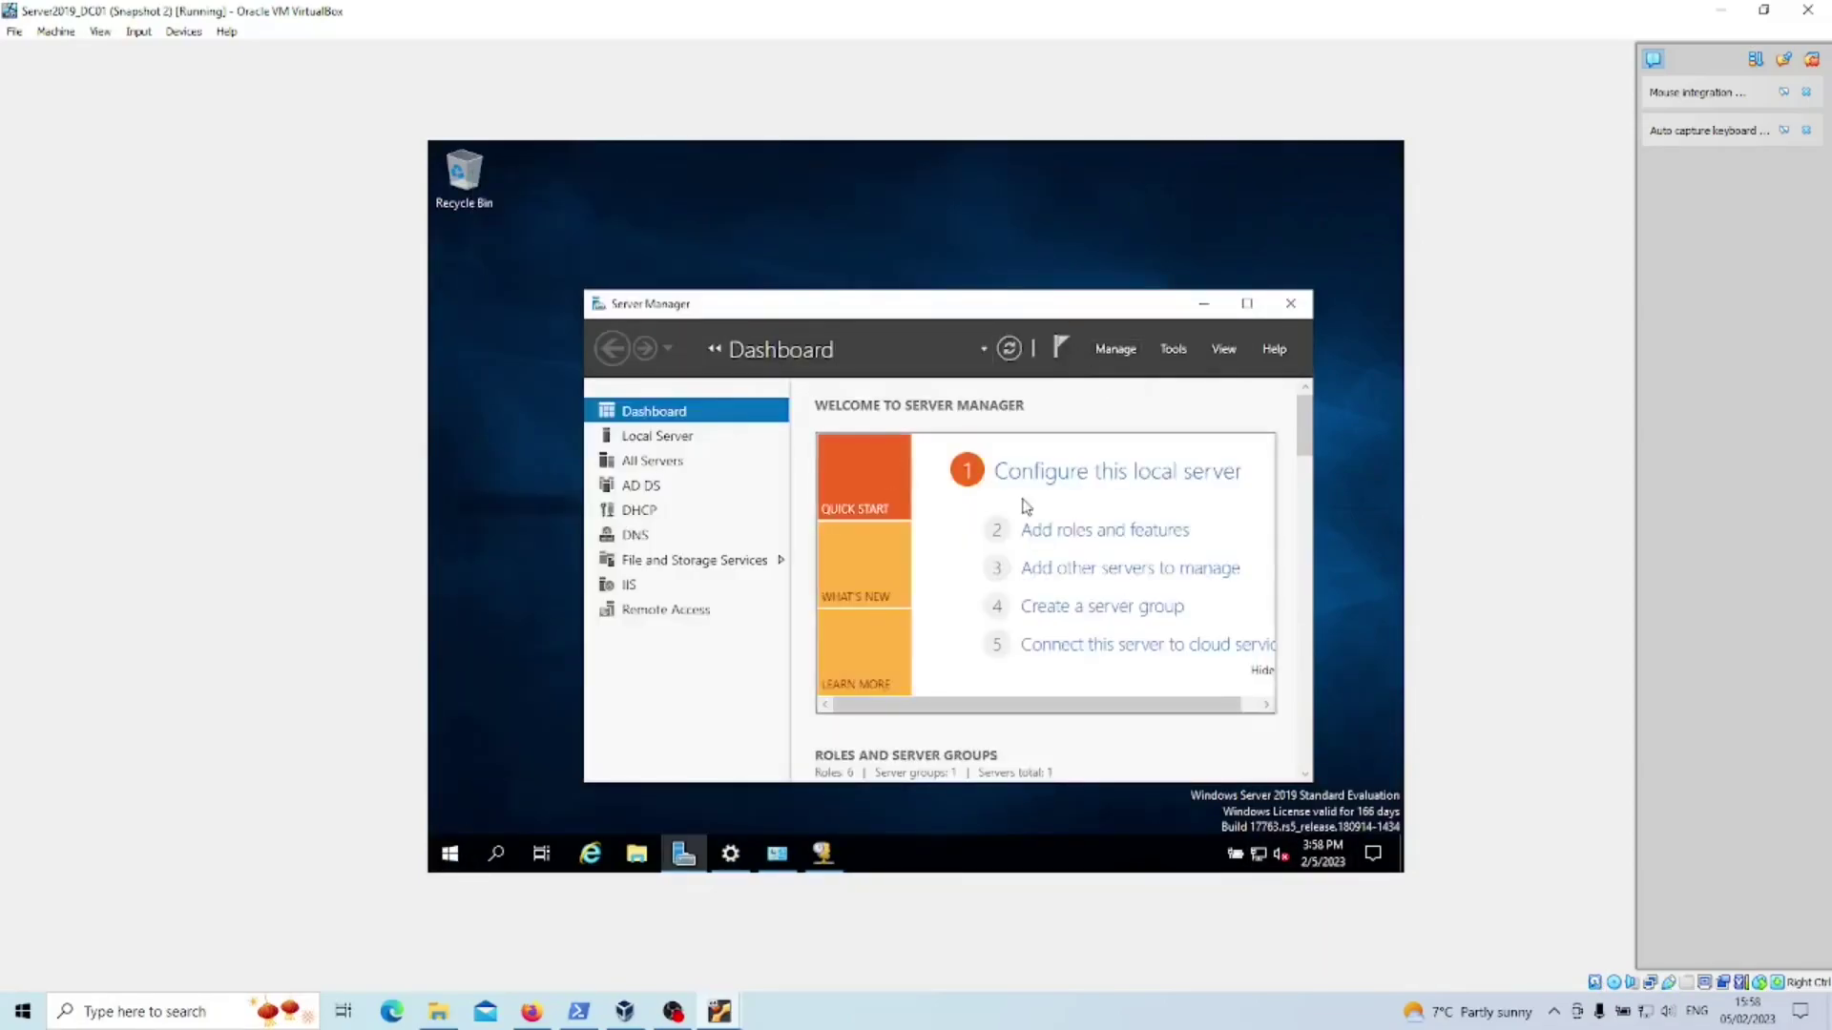
# - Show Server Manager's Local Server page maximized with domain techbeatz.co.uk, then return to Ubuntu_Client2
pyautogui.click(658, 435)
pyautogui.click(1246, 304)
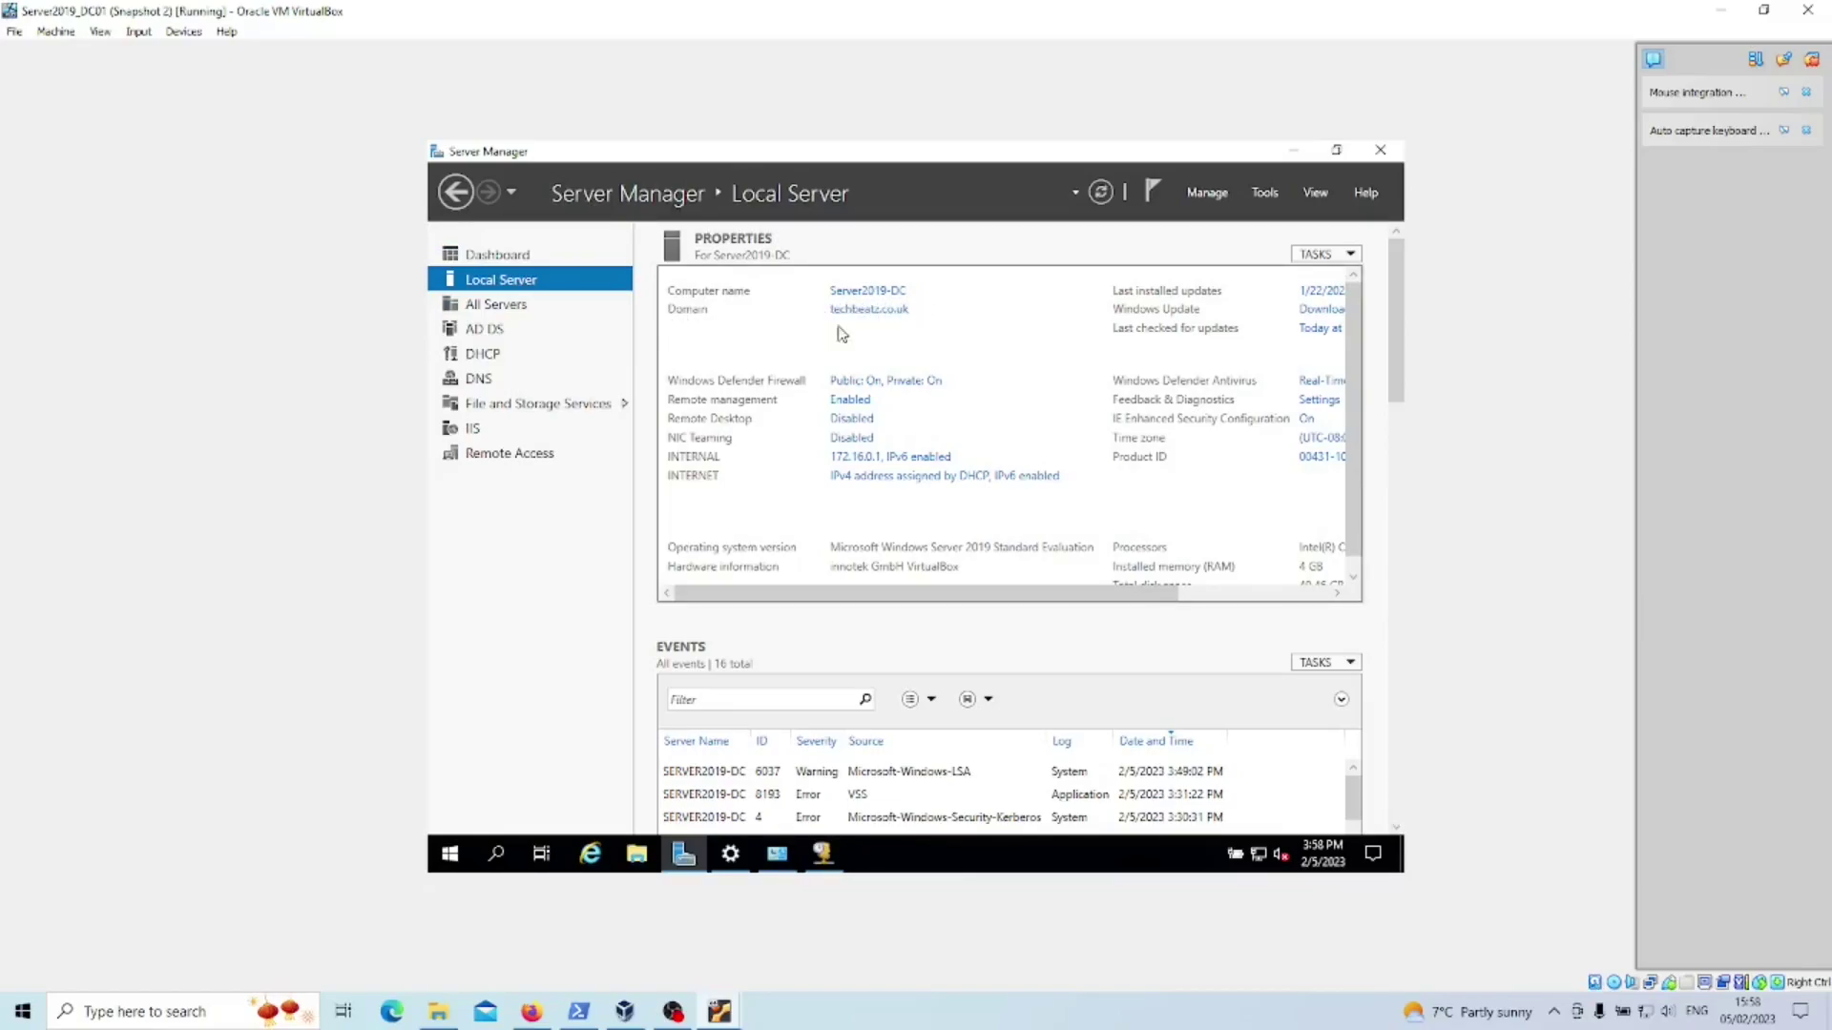
pyautogui.moveTo(625, 1009)
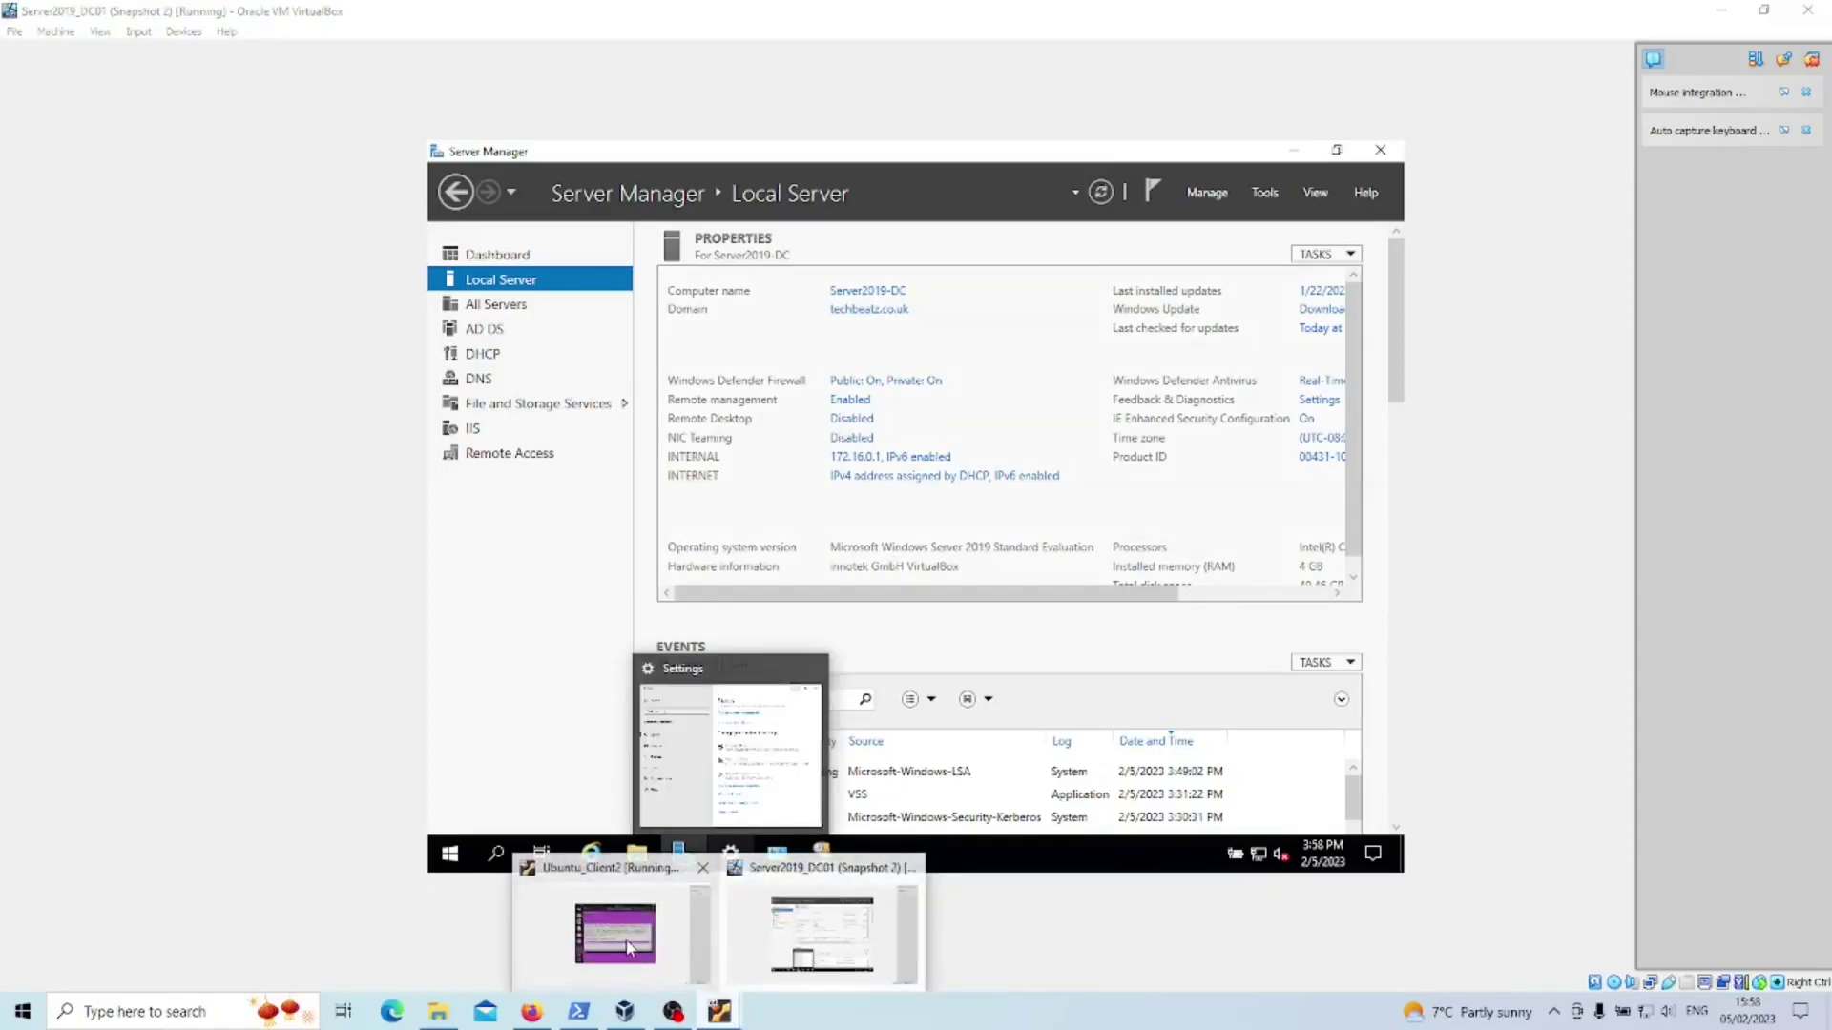
pyautogui.click(629, 940)
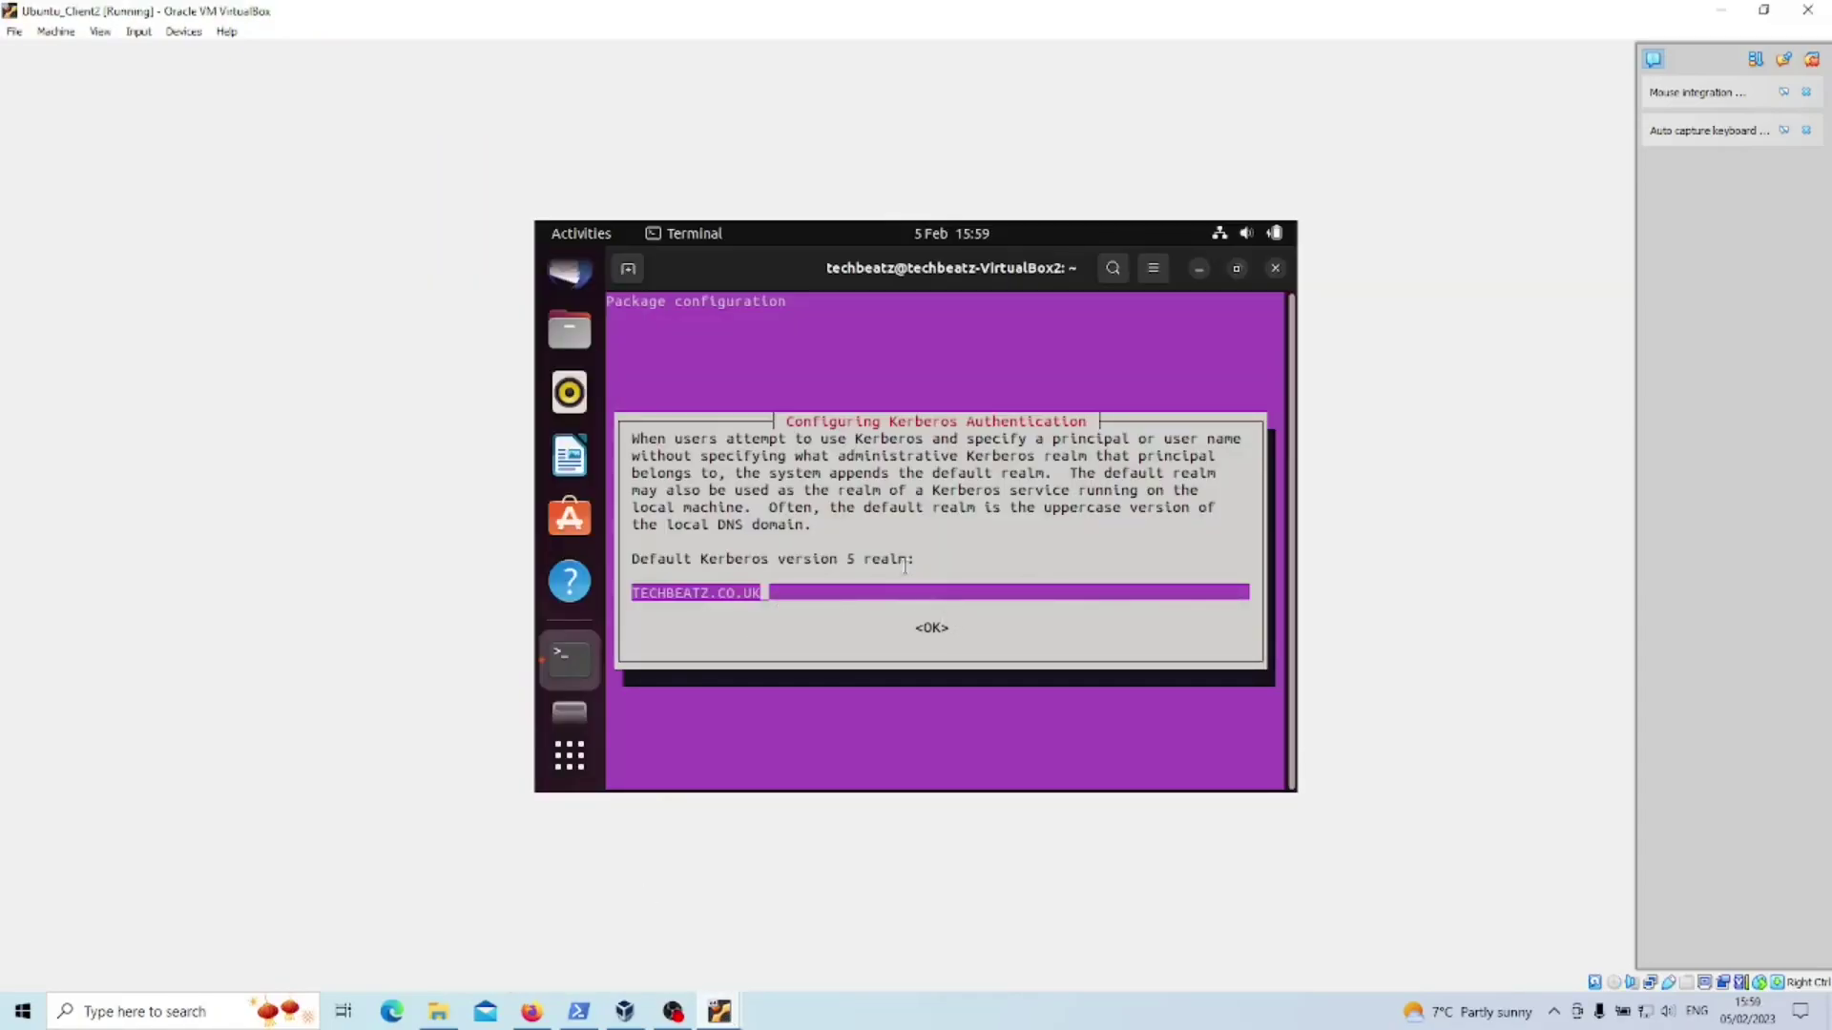
# - Accept the TECHBEATZ.CO.UK Kerberos realm, then run realm list once installation finishes, showing no realms
pyautogui.press('Return')
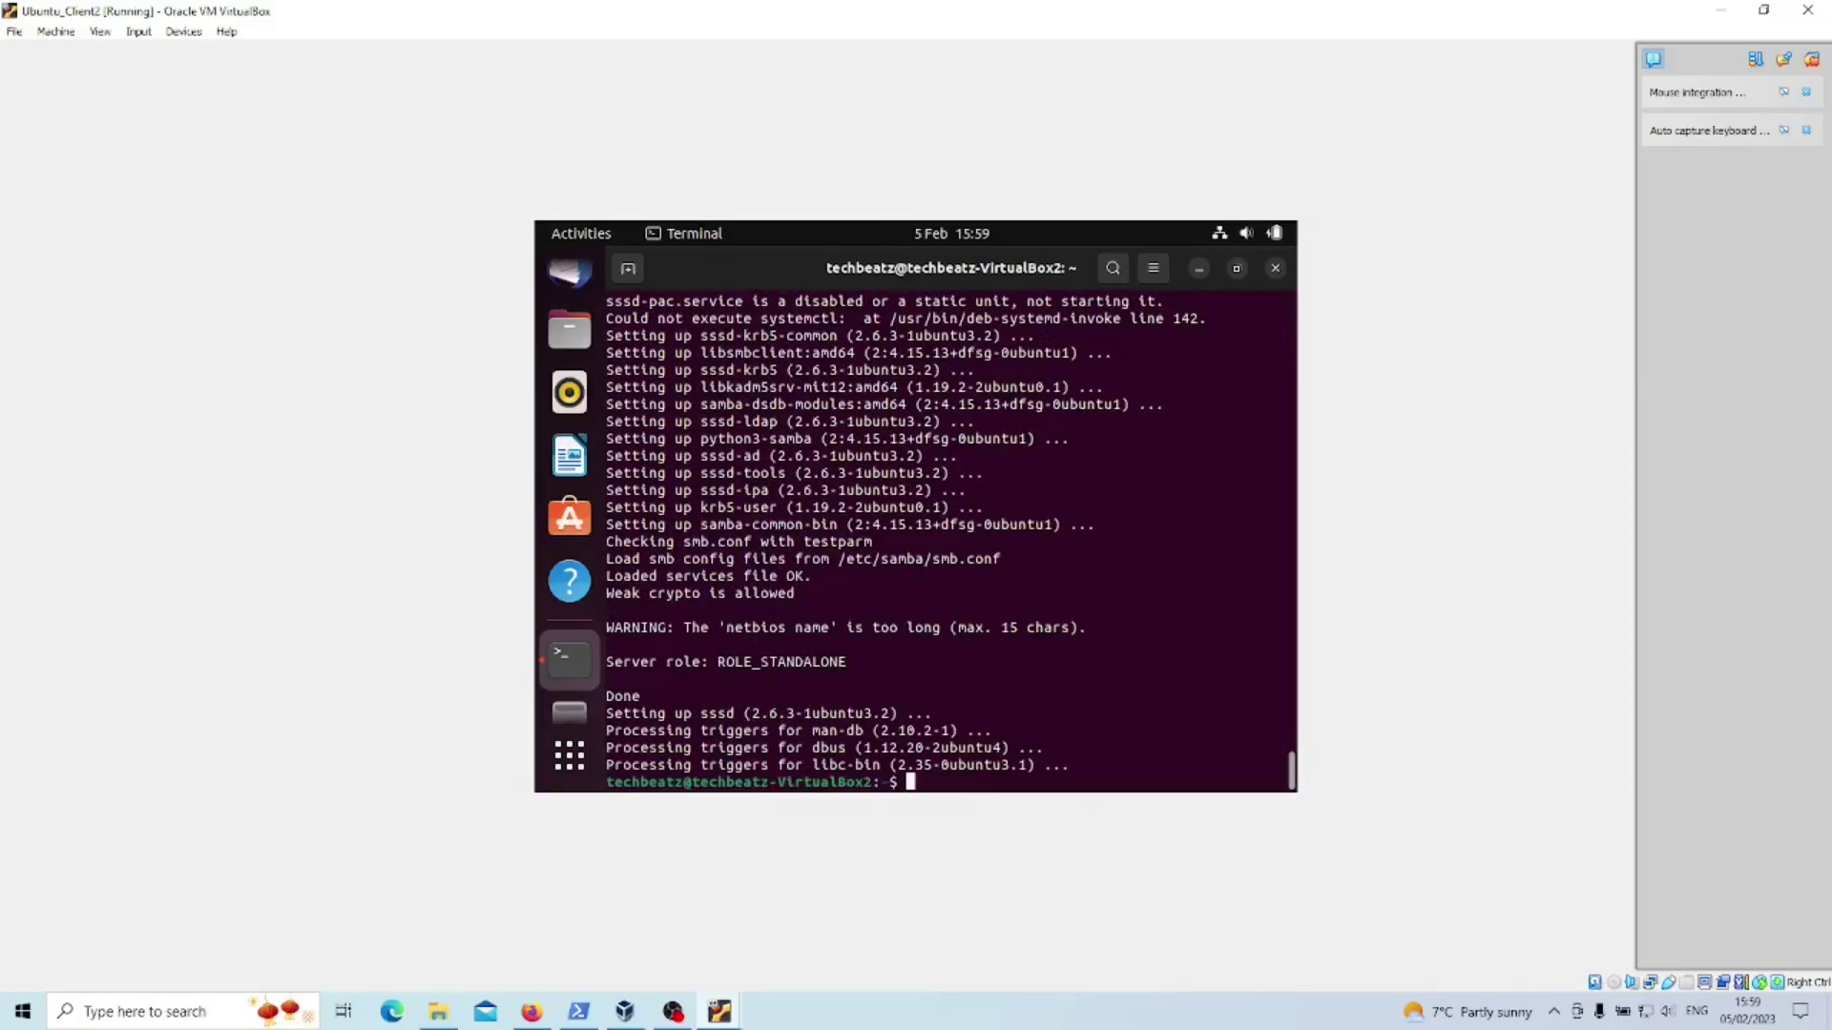
pyautogui.write('realm list')
pyautogui.press('Return')
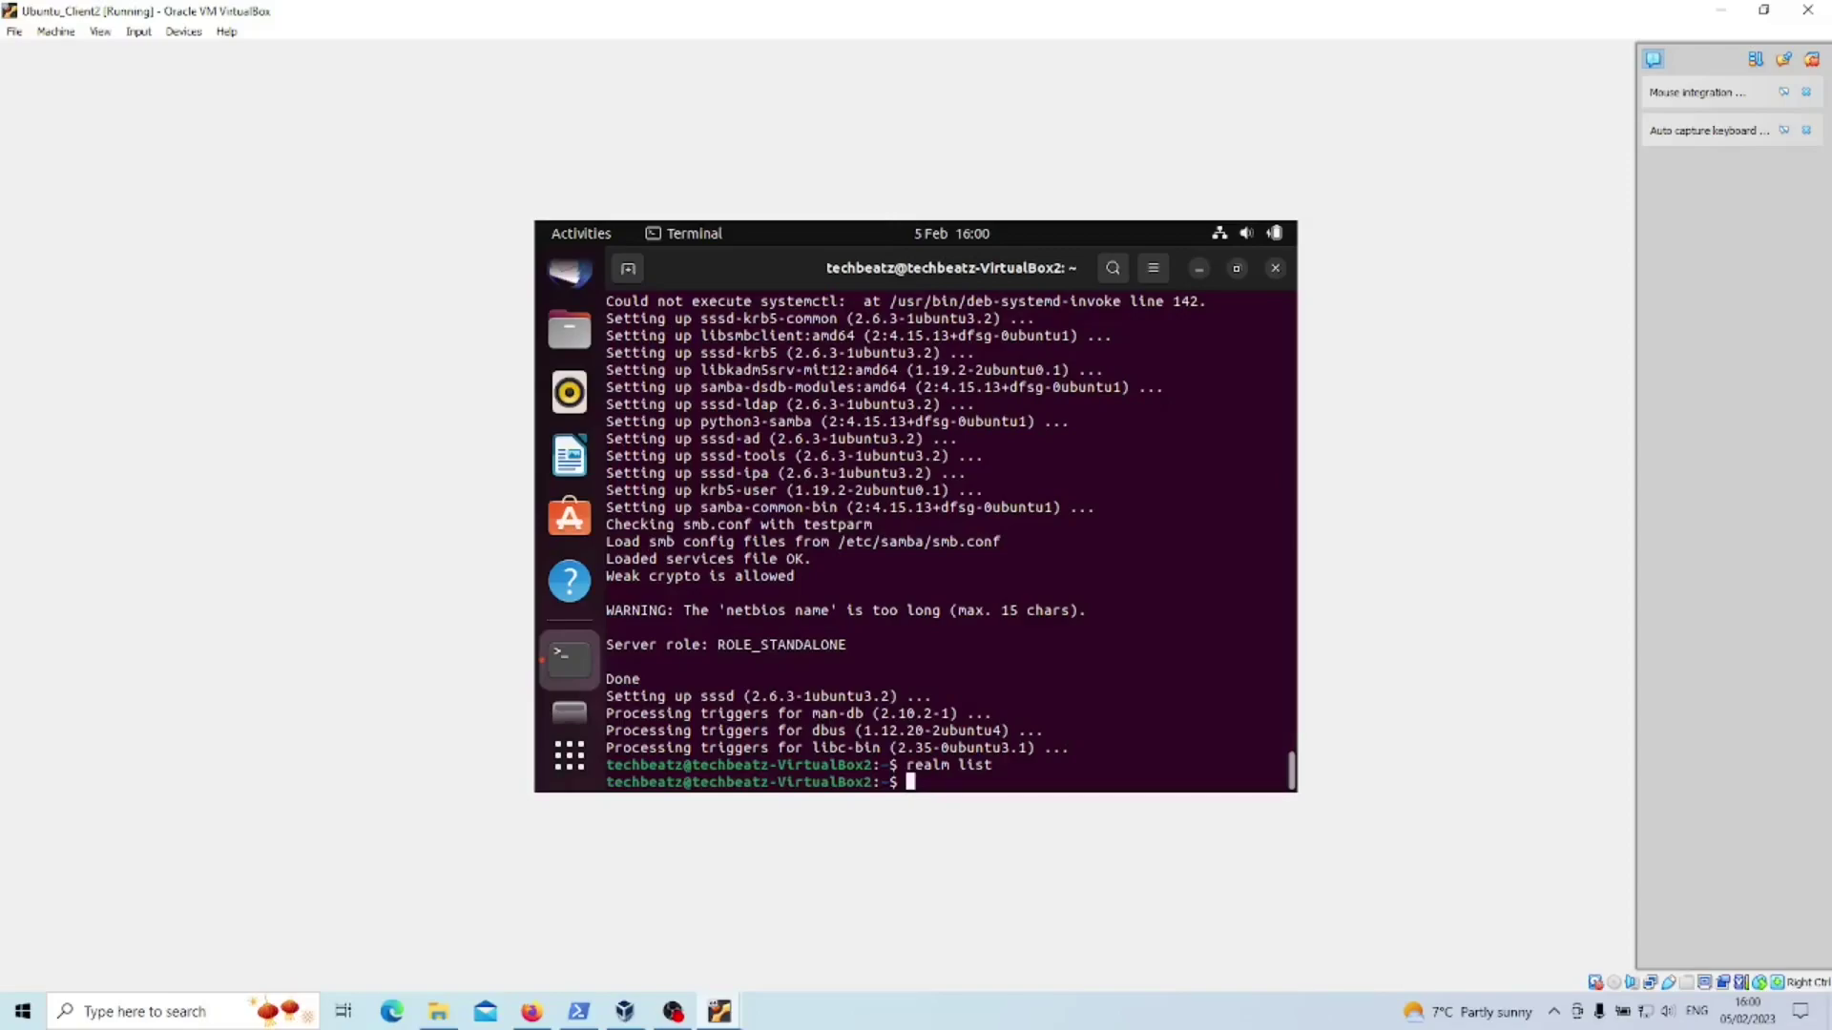
# - Type 'sudo realm join techbeatz.co.uk --user Administrator', correcting the misspelled user name
pyautogui.write('sudo realm join techbeatz.co.')
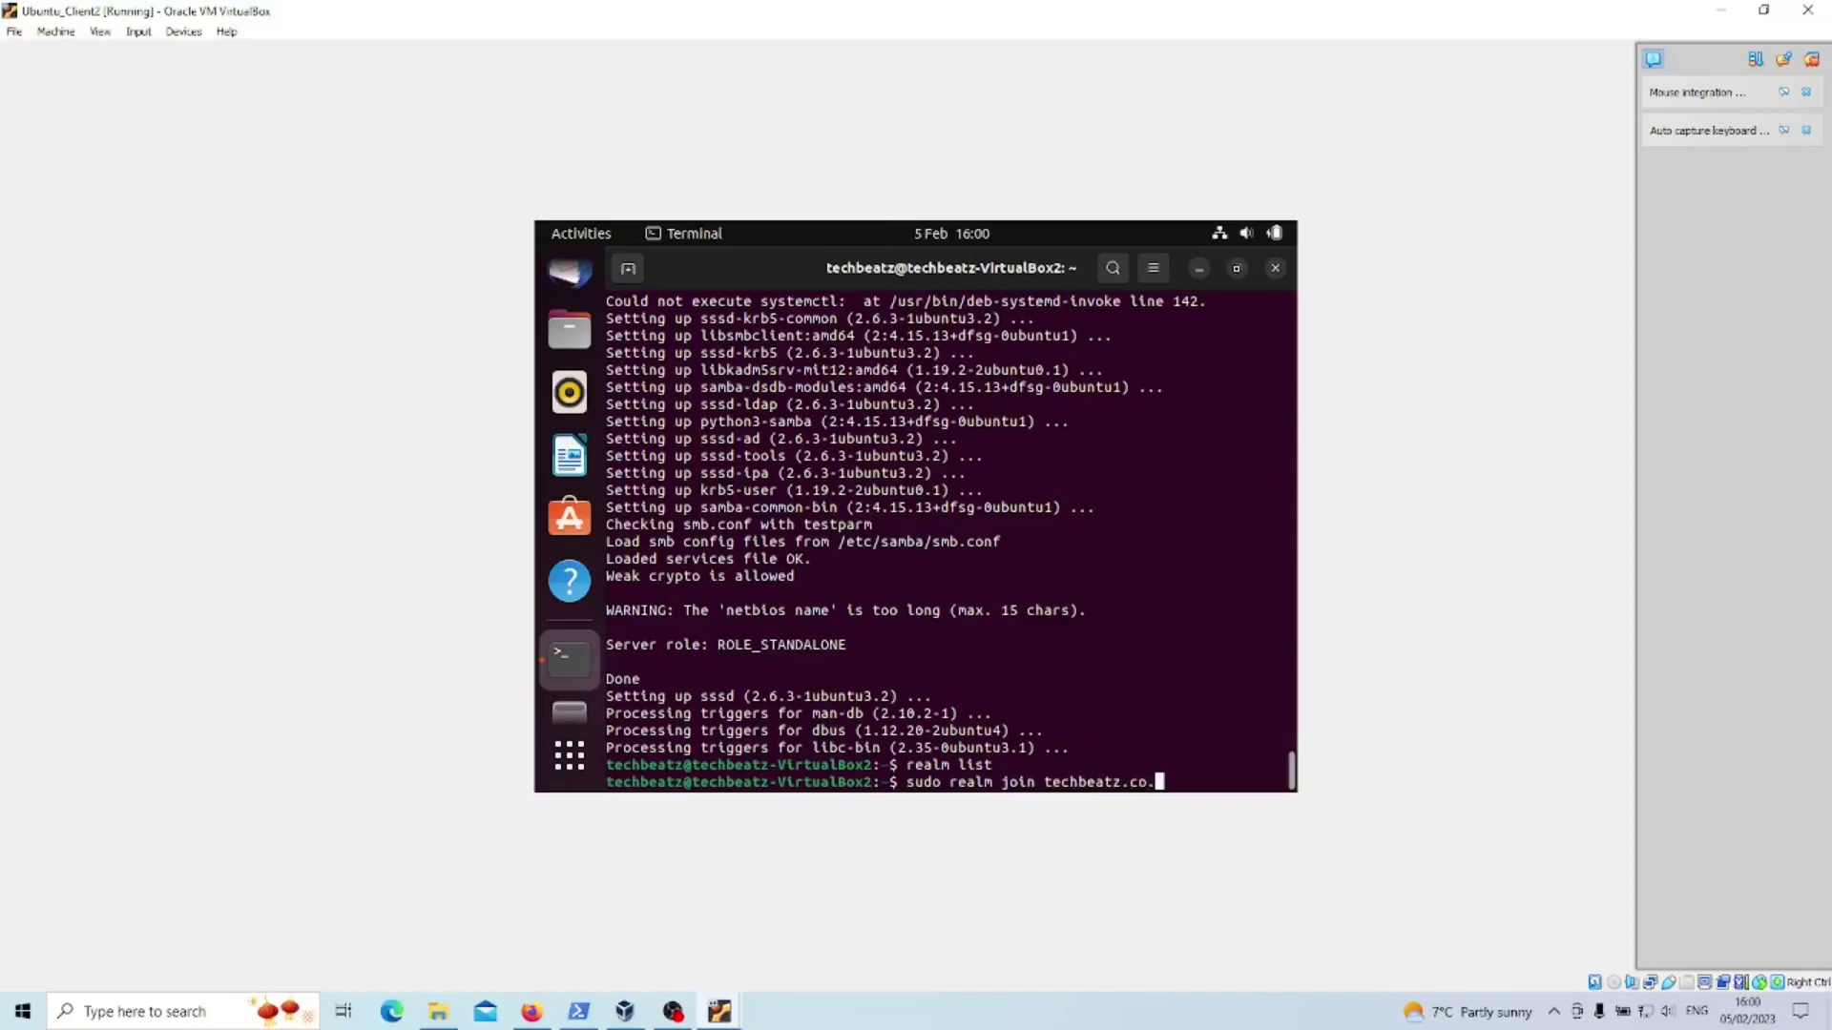
pyautogui.write('uk --')
pyautogui.write('user')
pyautogui.write(' Admis')
pyautogui.write('it')
pyautogui.press('BackSpace')
pyautogui.press('BackSpace')
pyautogui.press('BackSpace')
pyautogui.write('nistrator')
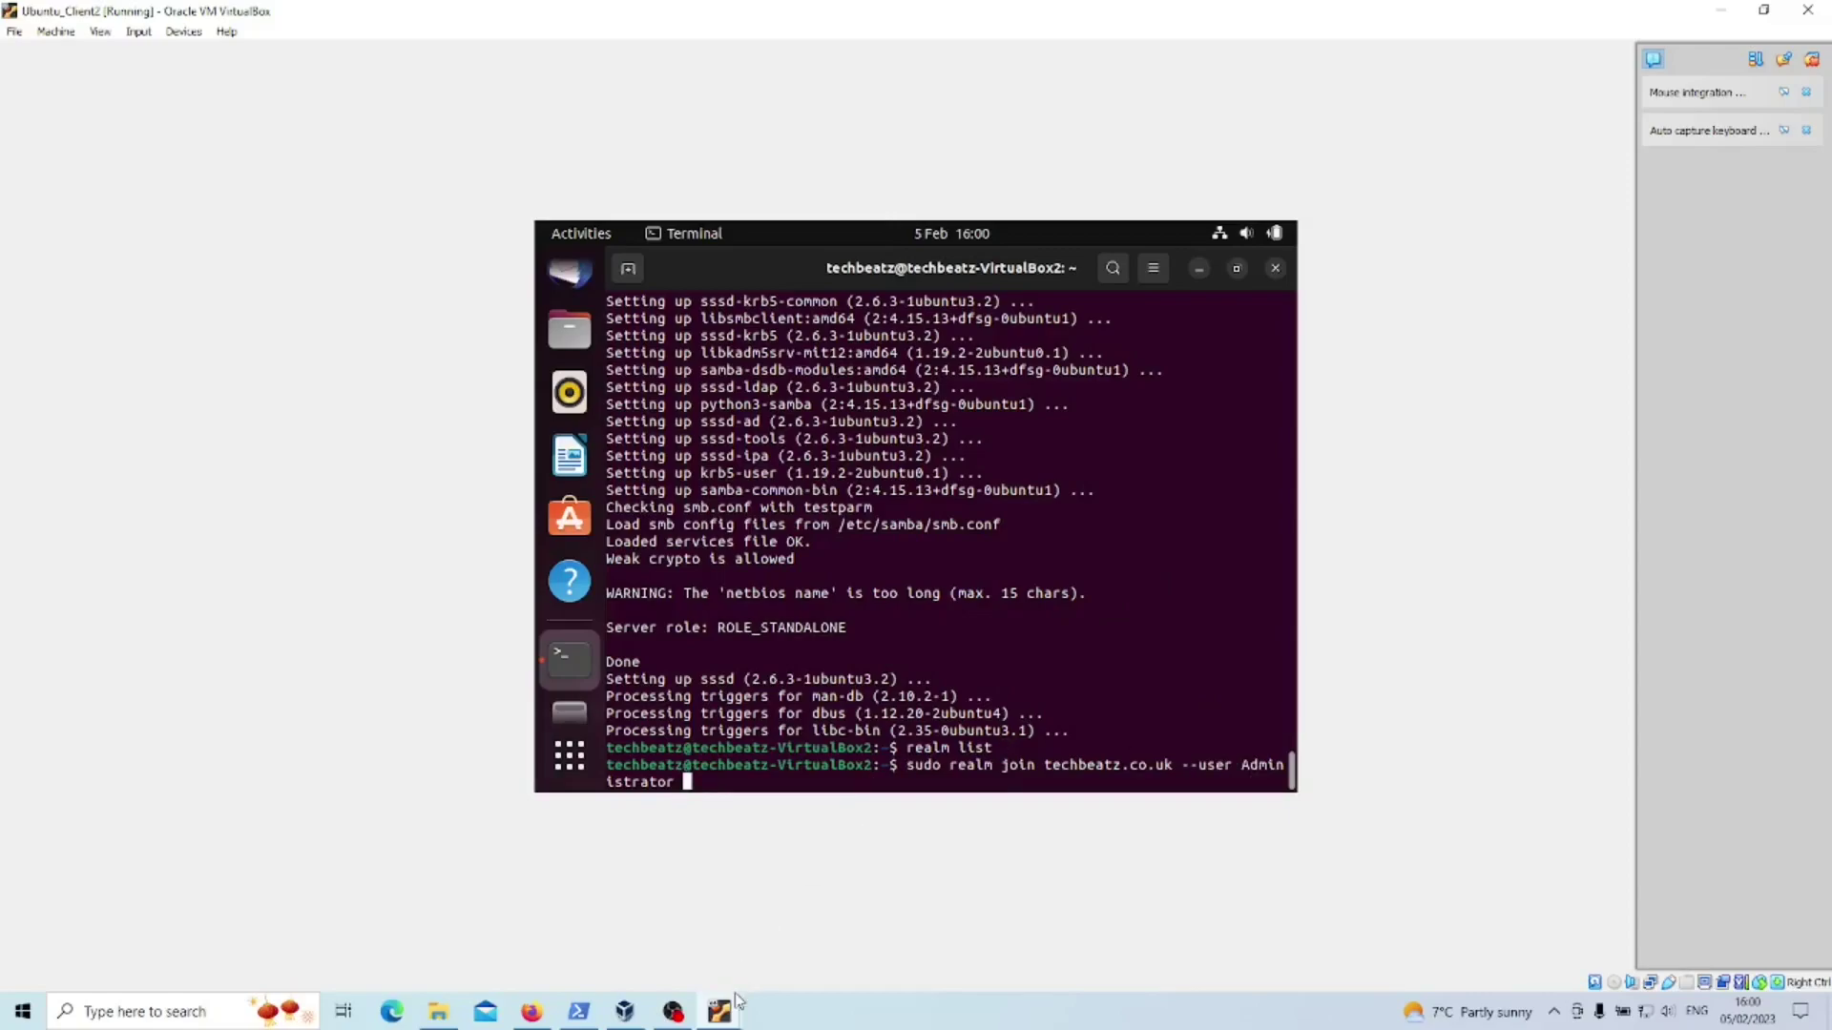
pyautogui.moveTo(734, 1002)
pyautogui.click(801, 931)
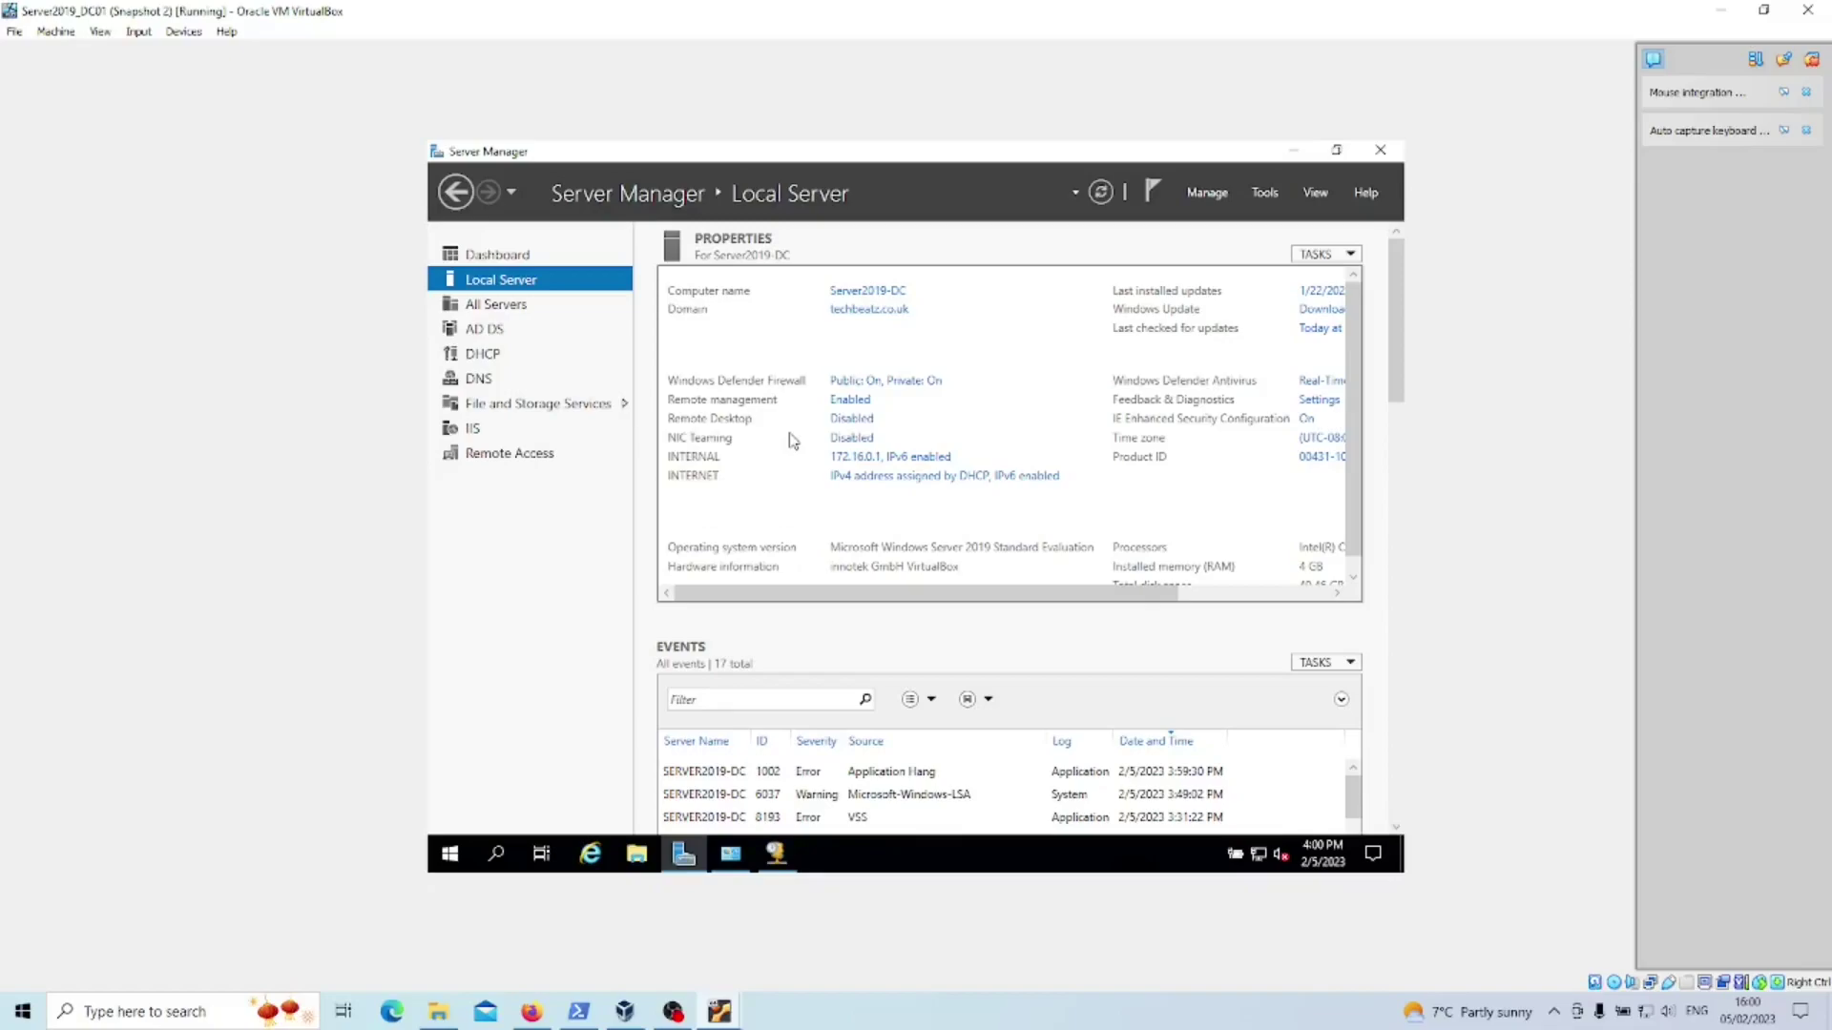
pyautogui.moveTo(625, 1011)
pyautogui.click(825, 940)
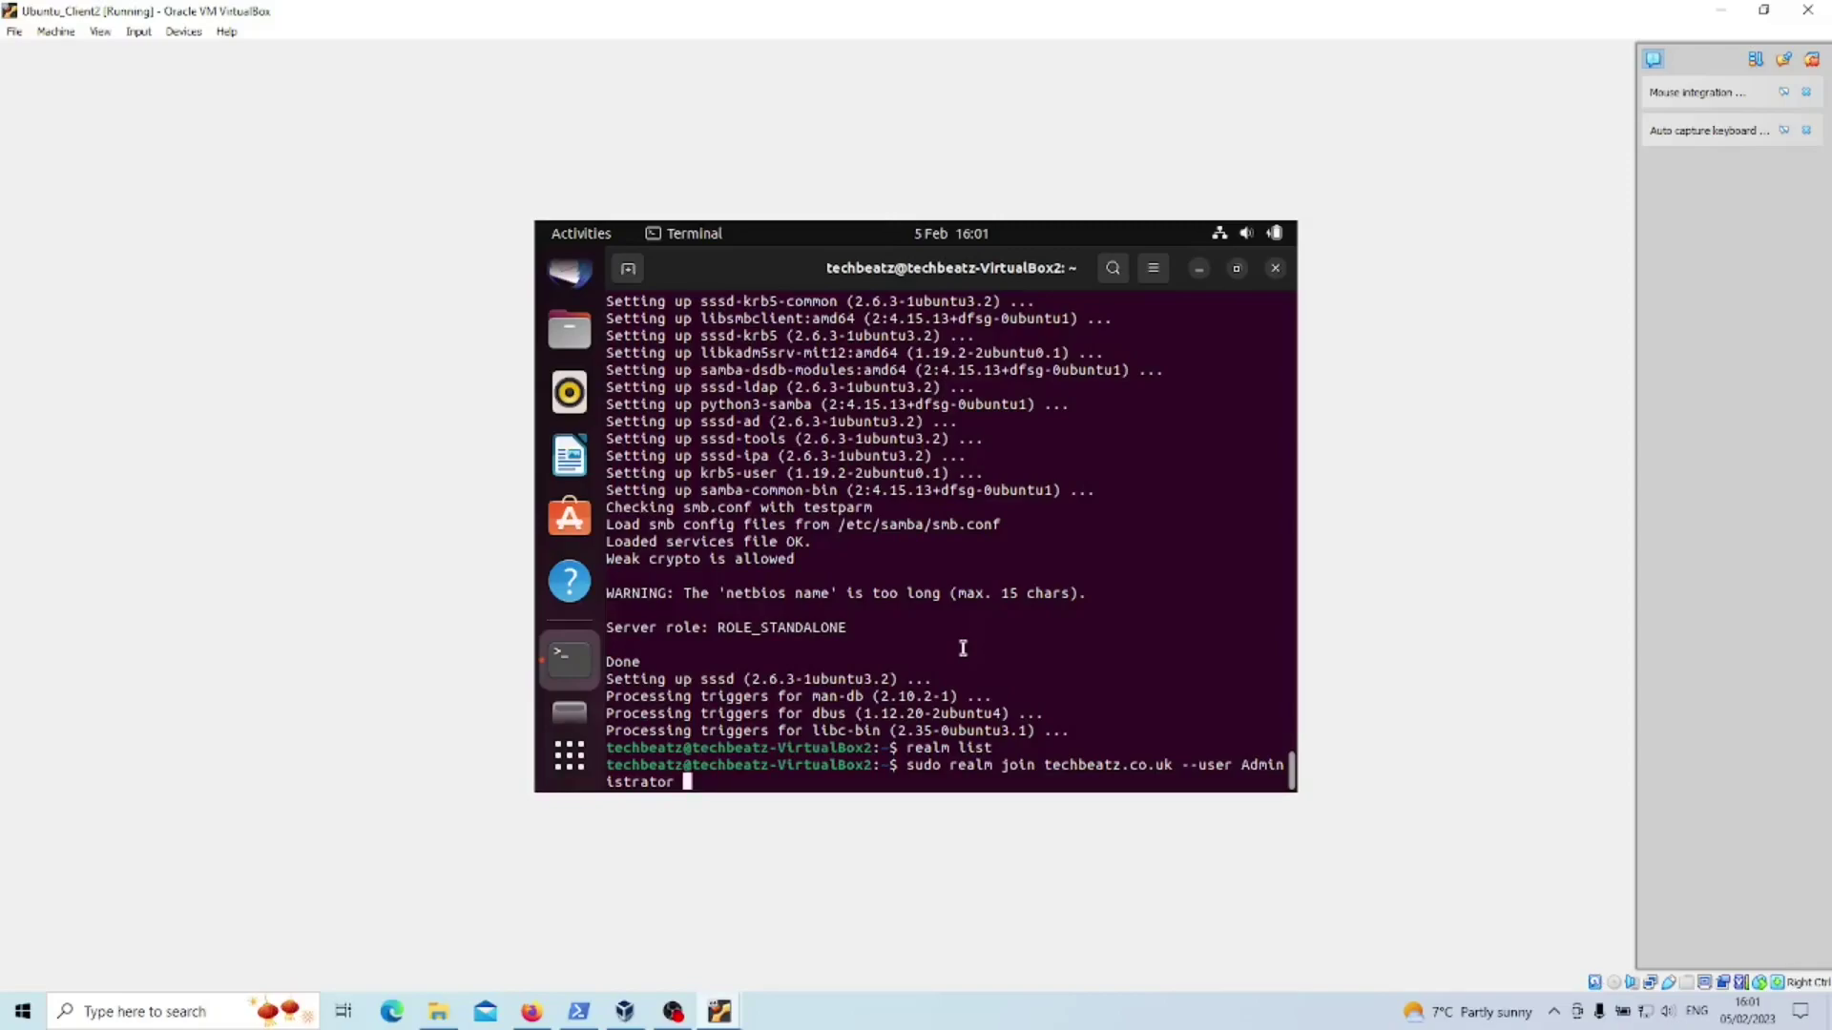
# - Run realm join with the Administrator password, which fails; then type sudo nano /etc/krb5.conf
pyautogui.press('Return')
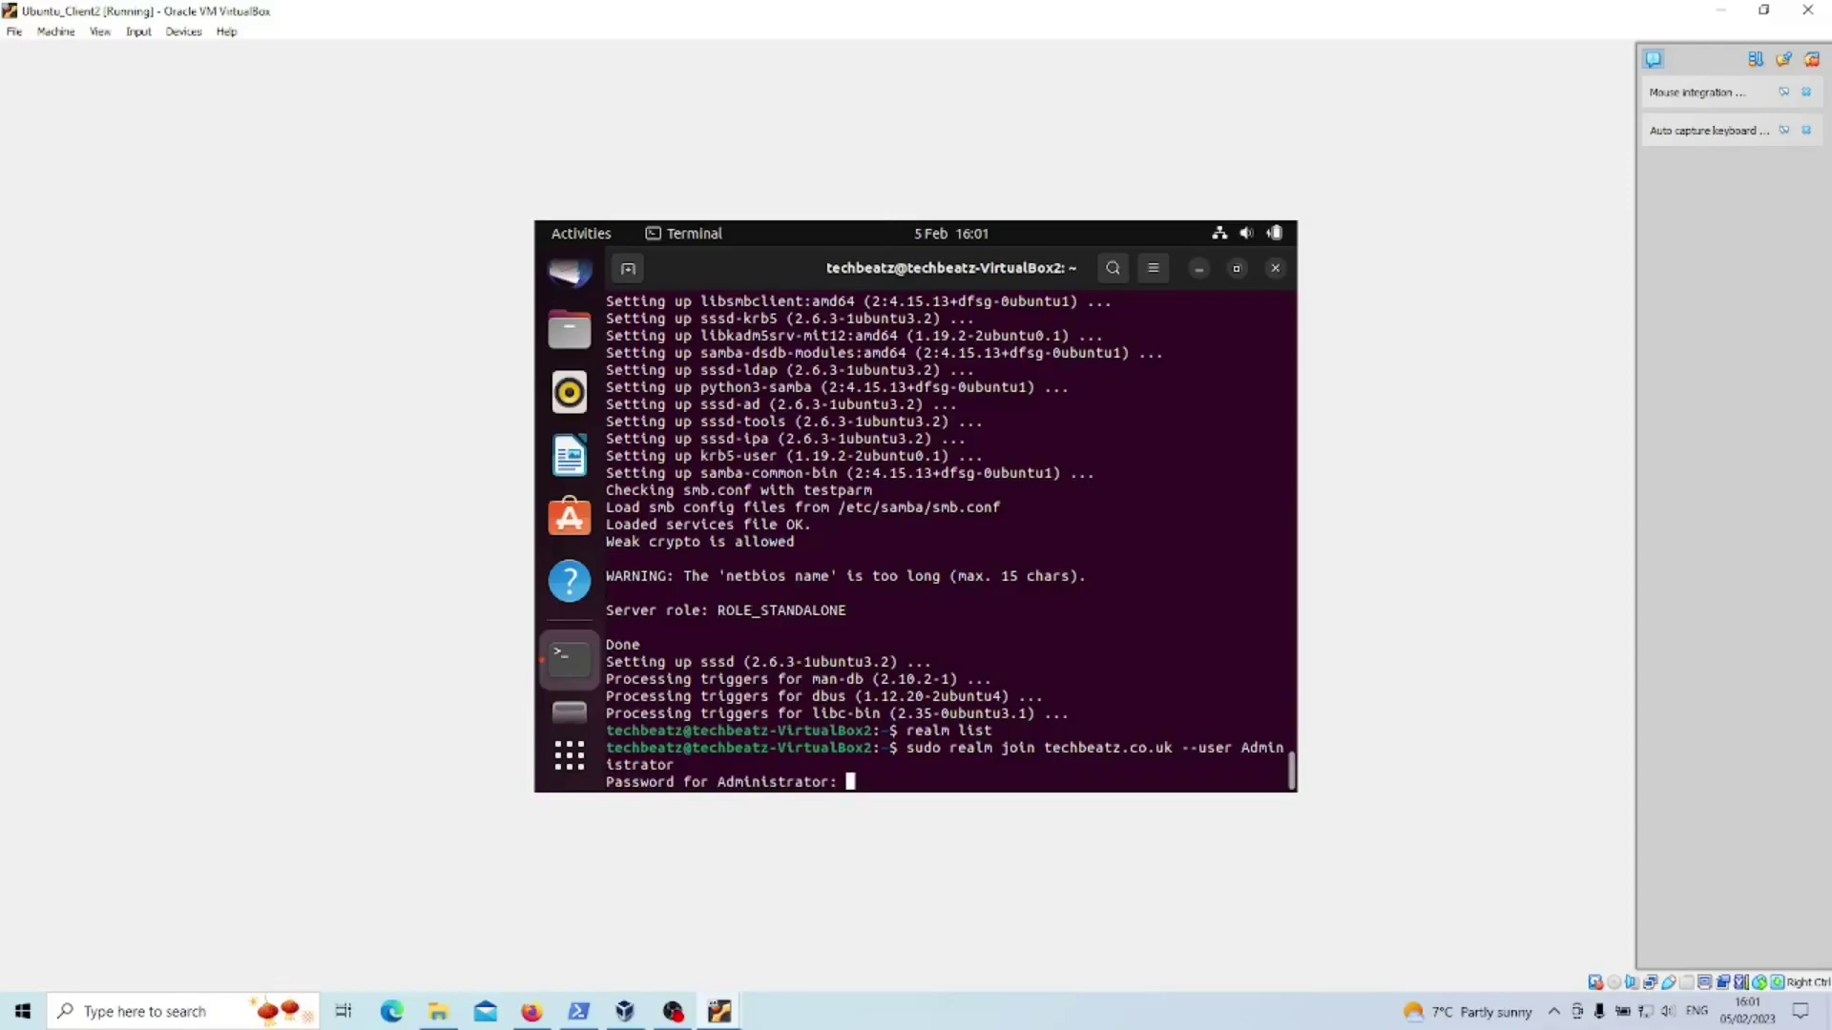
pyautogui.press('Return')
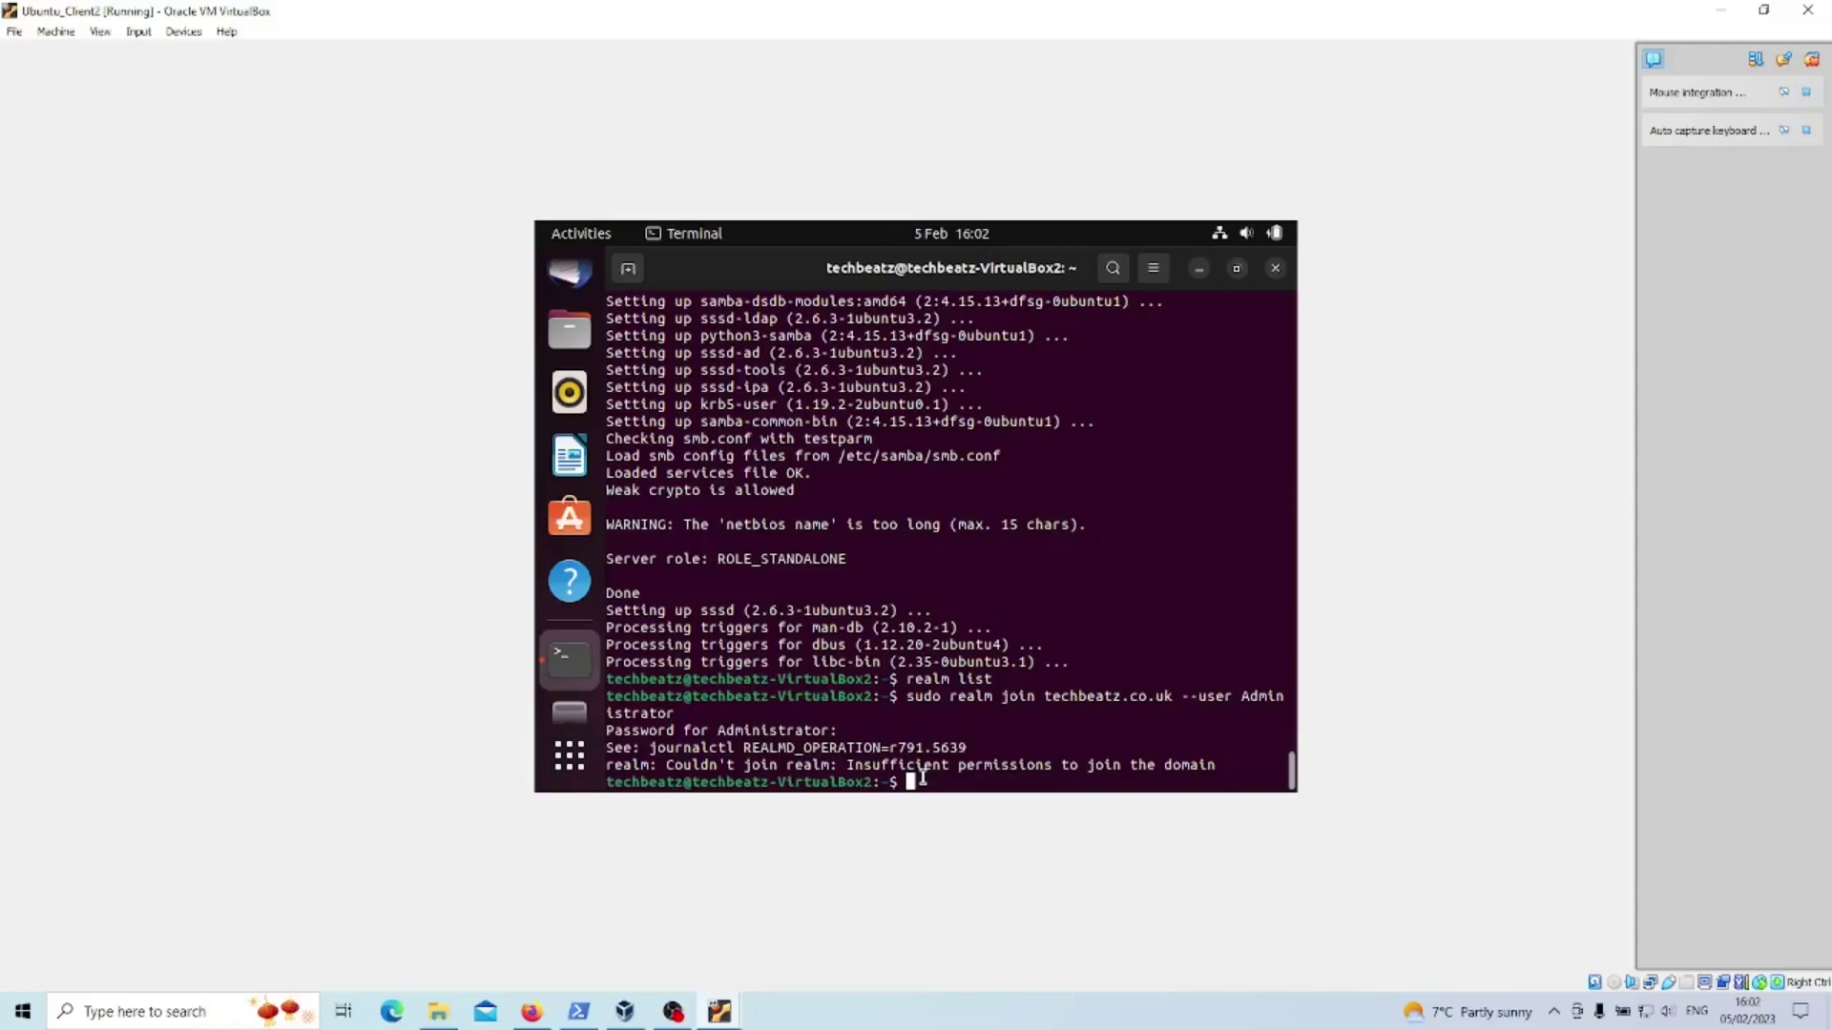
pyautogui.write('sudo nano /etc/krb5.conf')
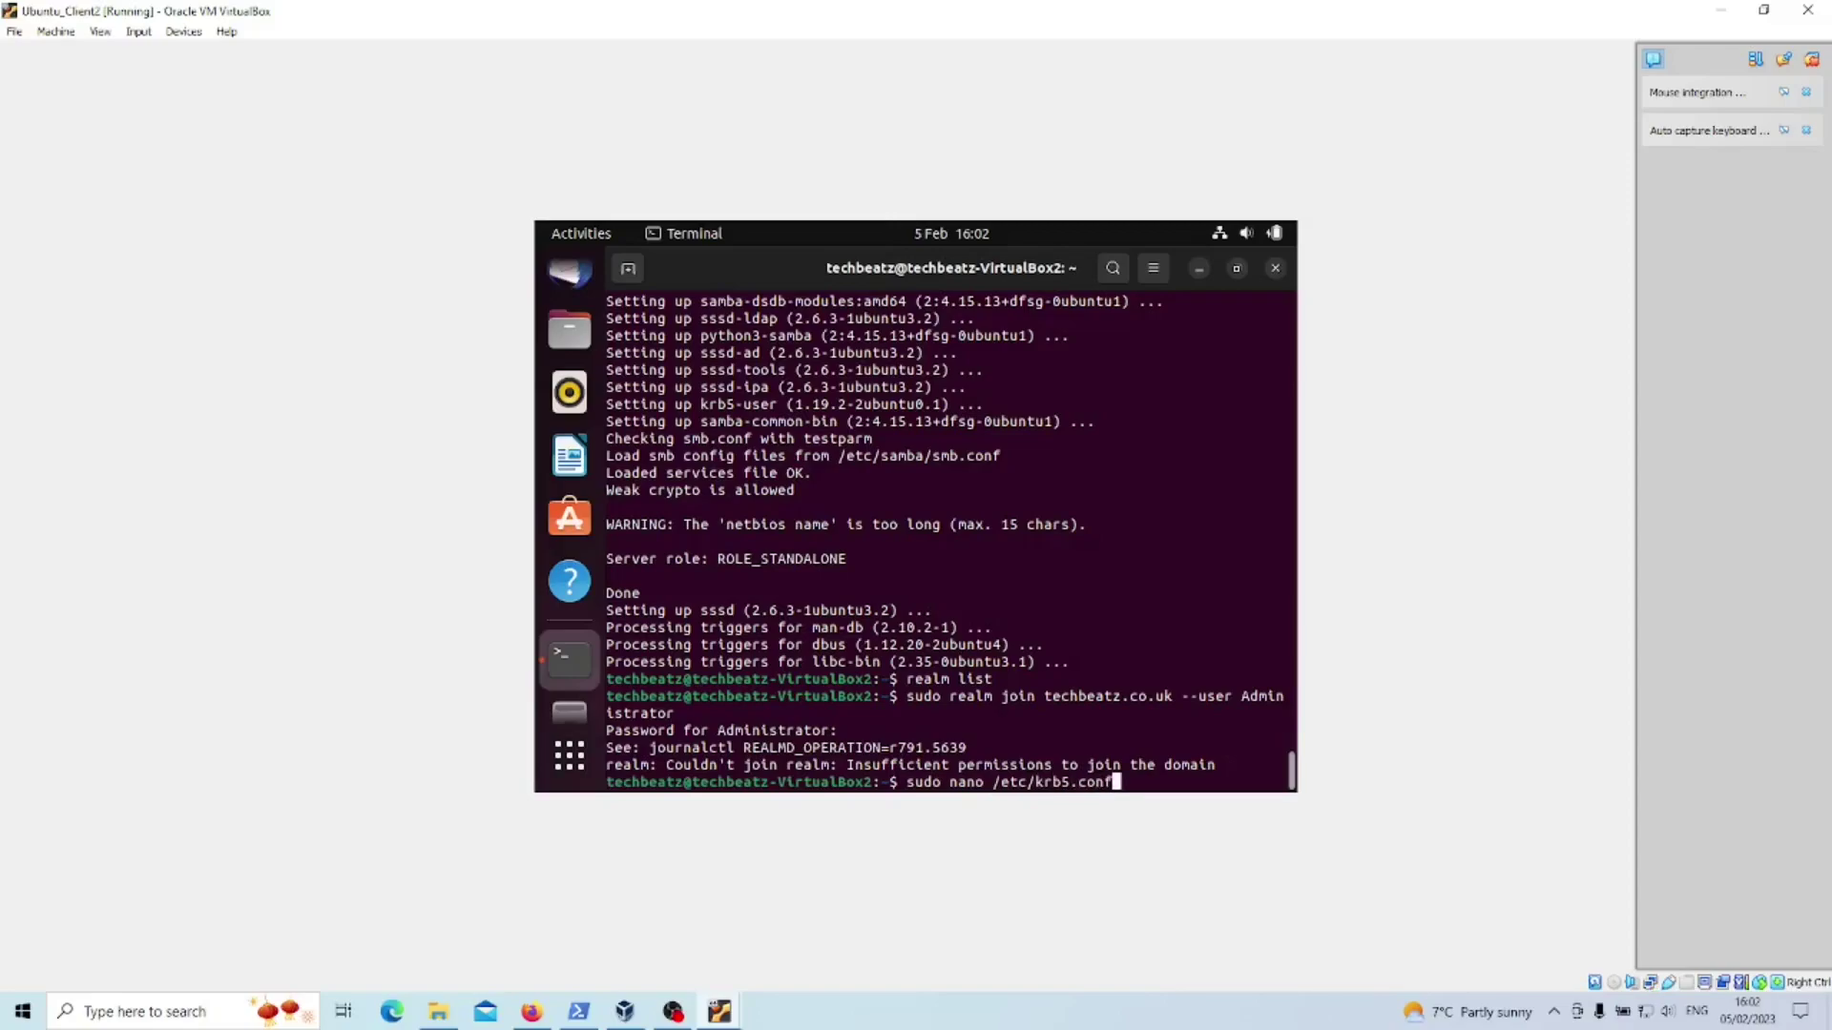
# - Add an indented rdns=false line below default_realm in /etc/krb5.conf and save it
pyautogui.press('Return')
pyautogui.press('Down')
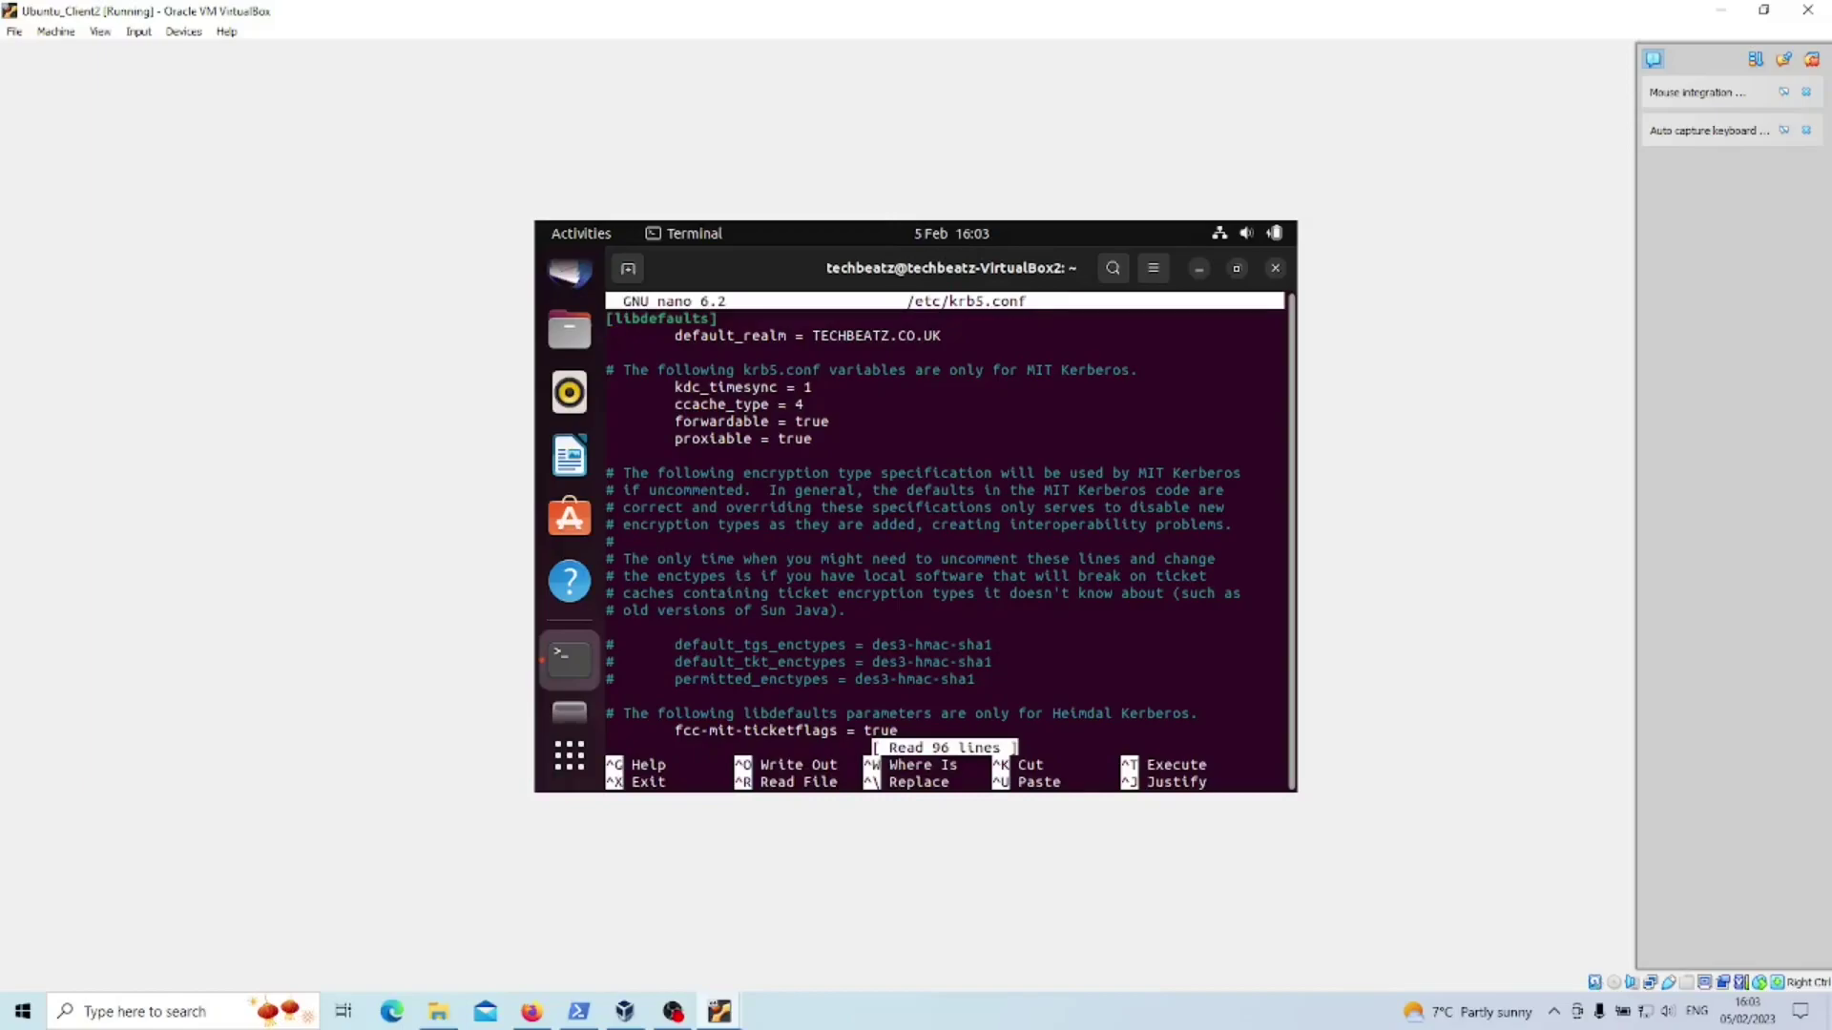
pyautogui.press('Down')
pyautogui.press('Tab')
pyautogui.write('rdns=false')
pyautogui.hotkey('ctrl', 'x')
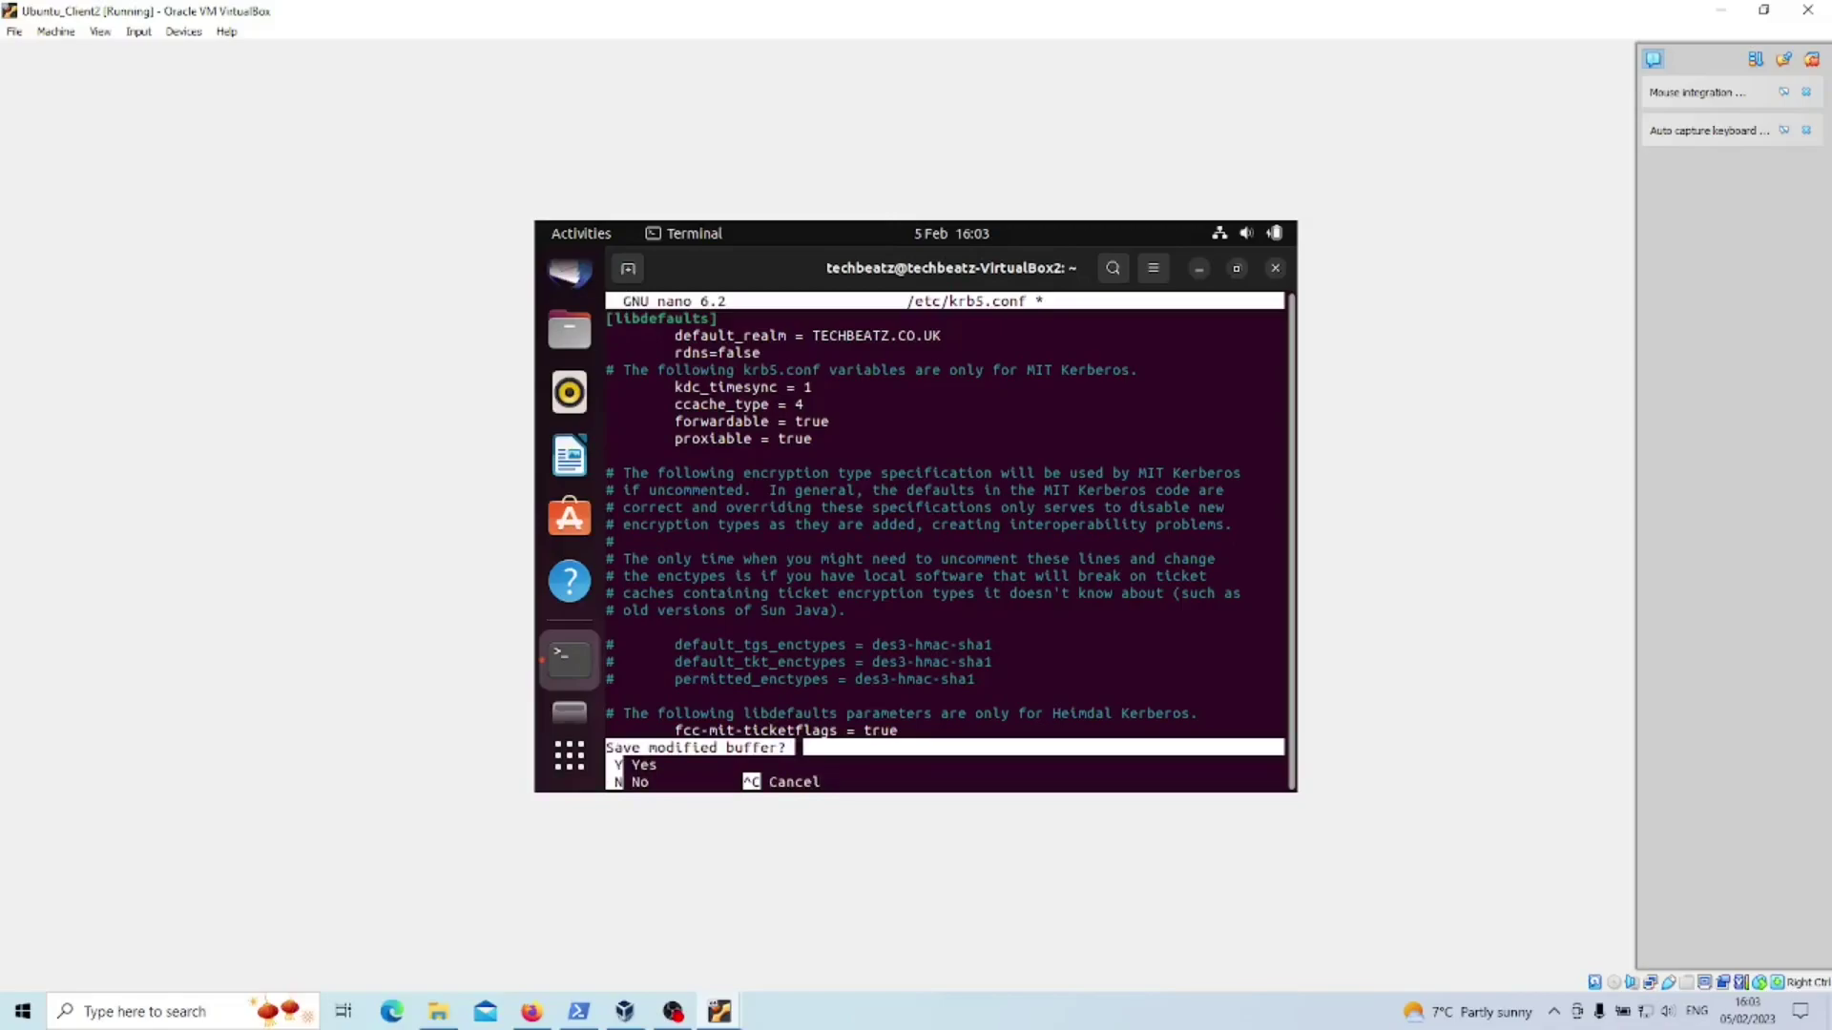
pyautogui.press('y')
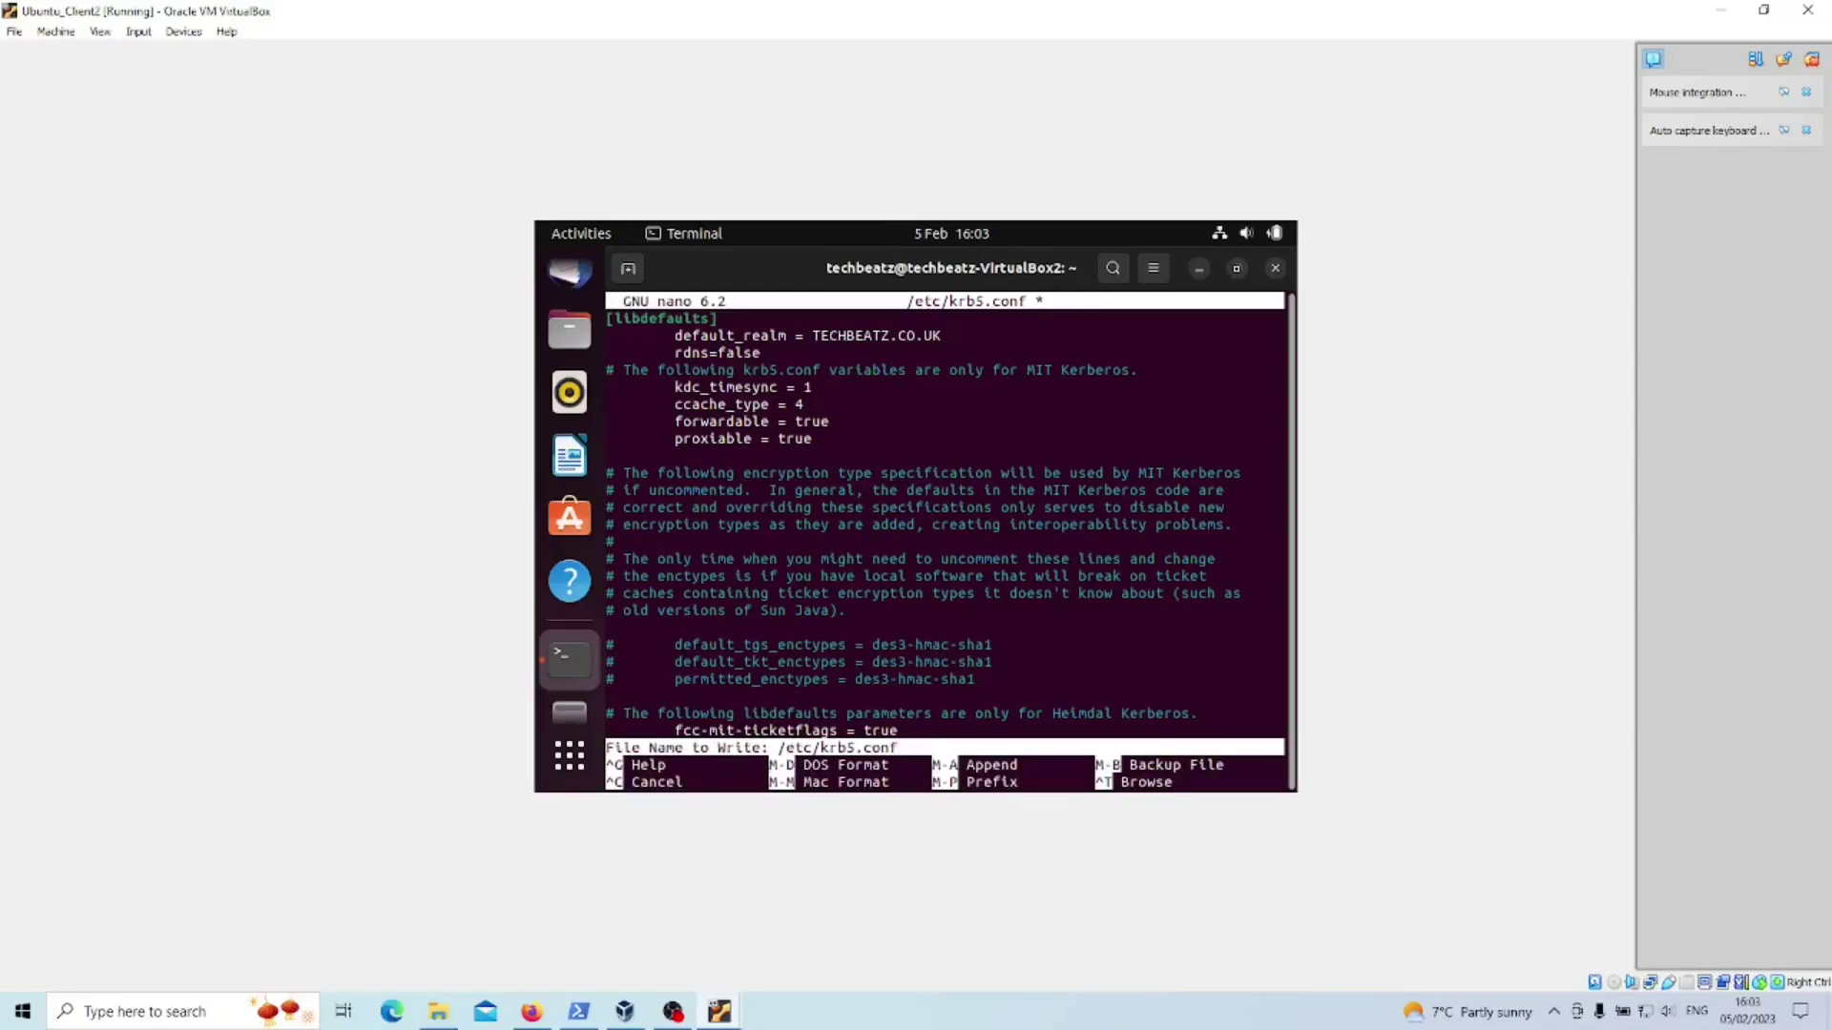
pyautogui.press('Return')
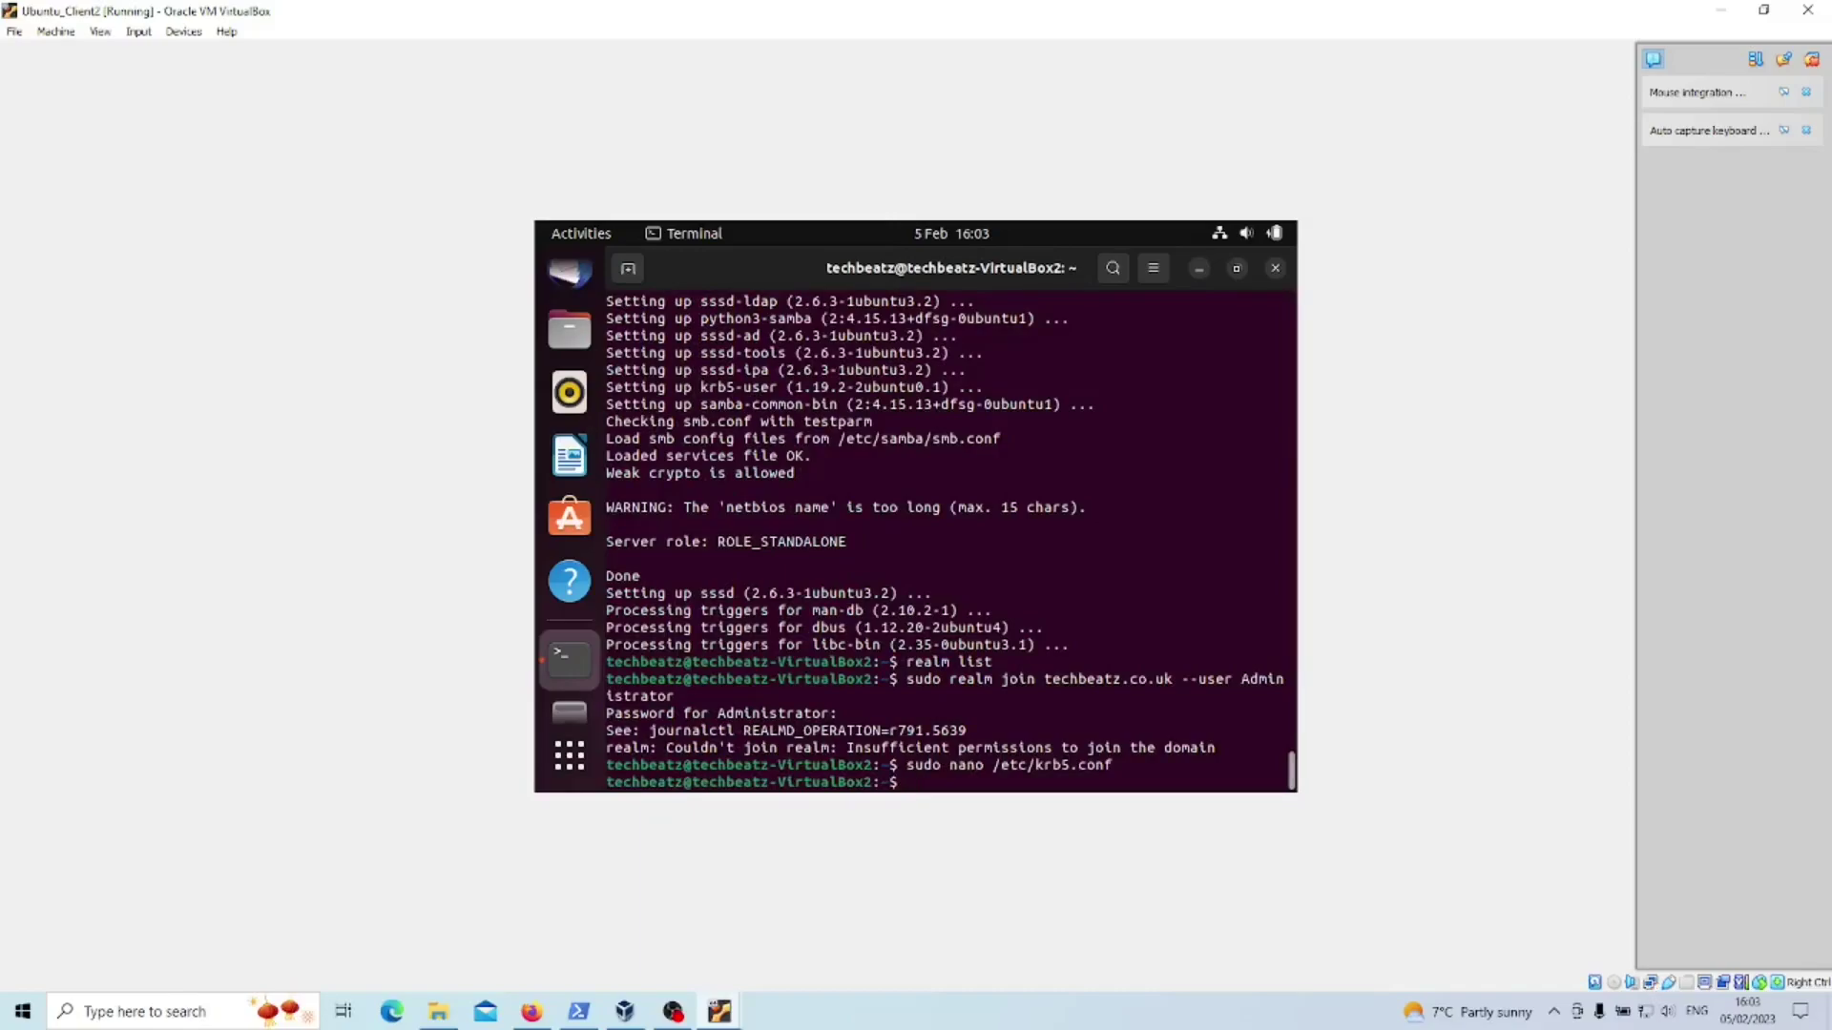
# - Reopen /etc/krb5.conf to verify the rdns=false line, then exit nano
pyautogui.press('Up')
pyautogui.press('Return')
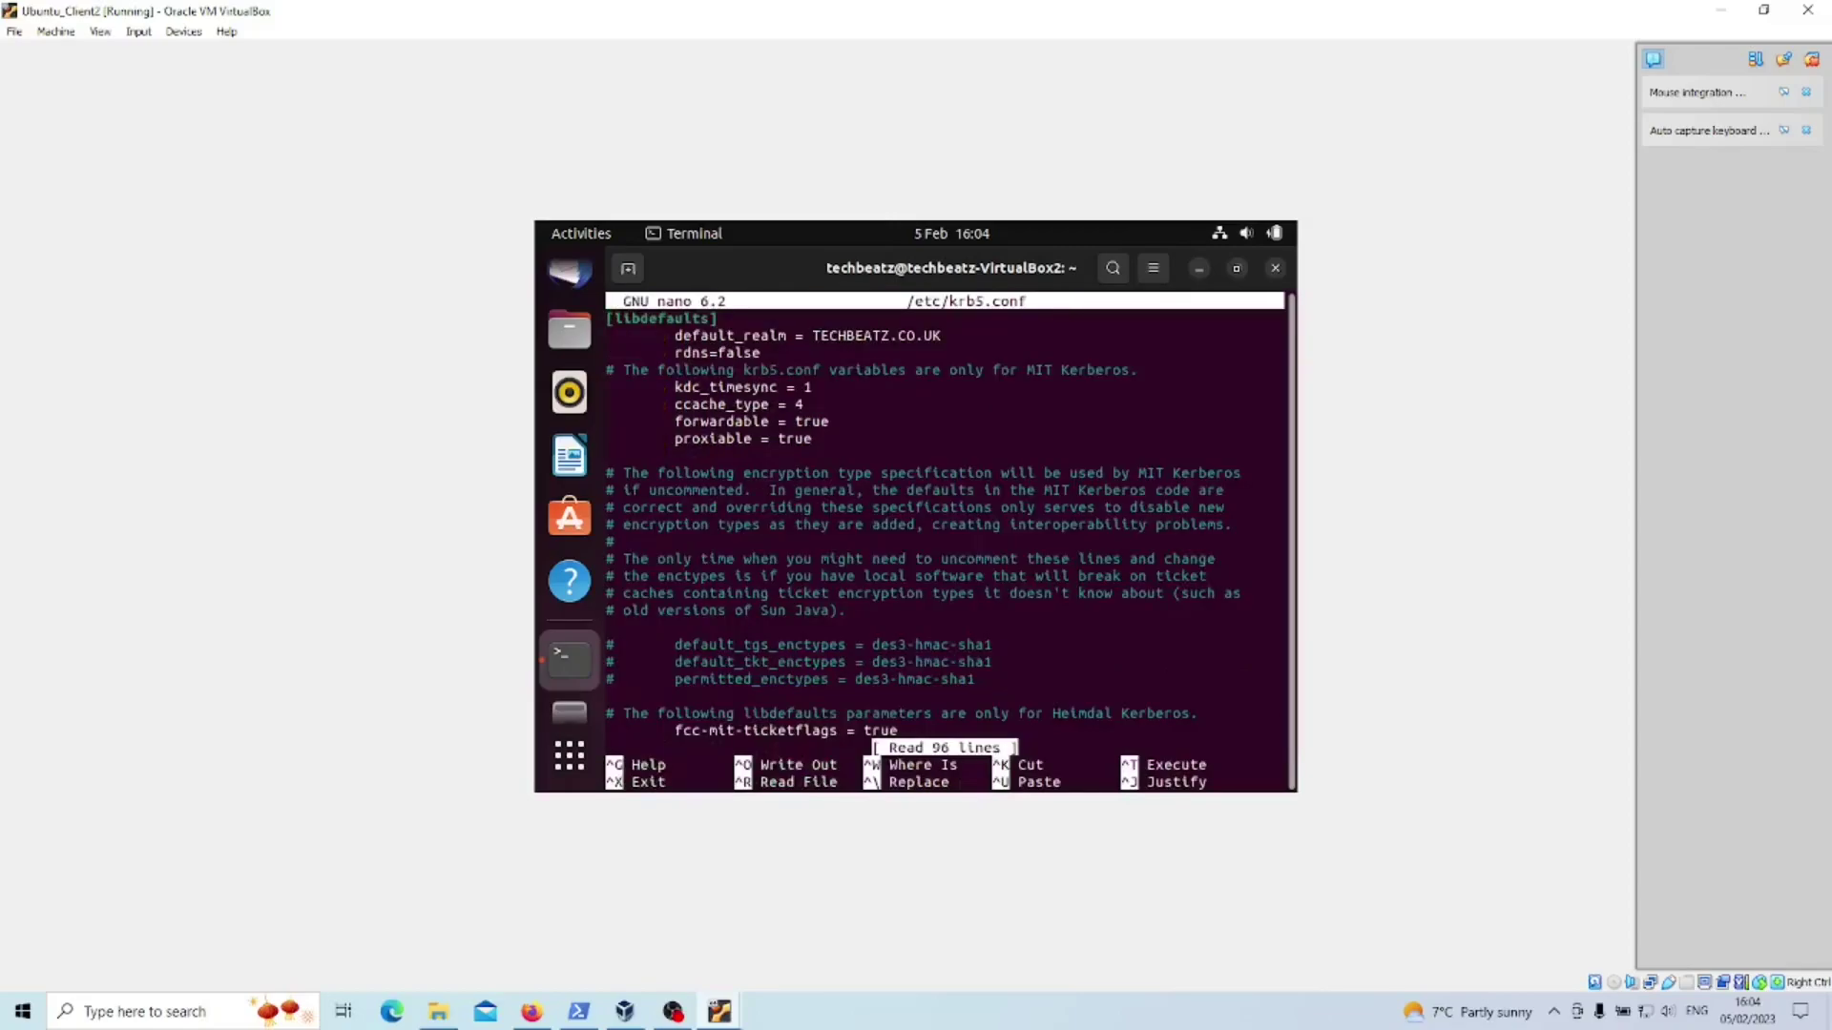
pyautogui.hotkey('ctrl', 'x')
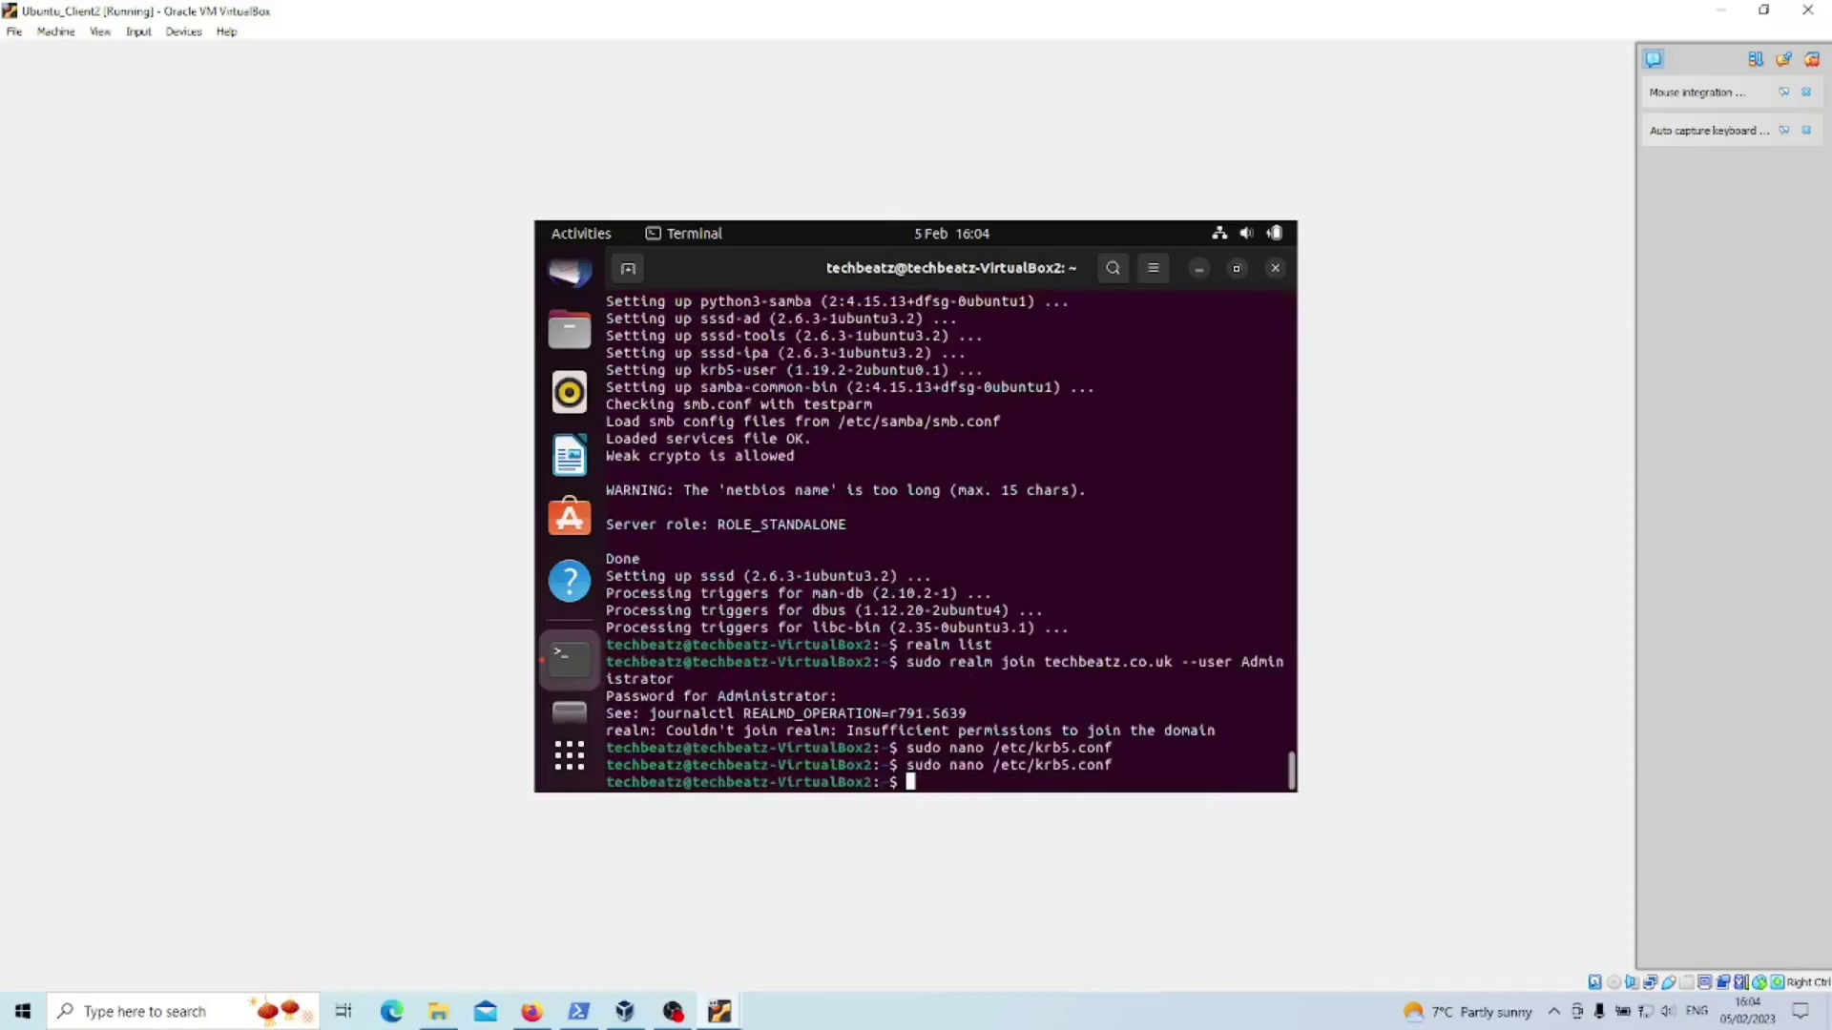
# - Rerun the realm join to techbeatz.co.uk with the Administrator password
pyautogui.press('Up')
pyautogui.press('Up')
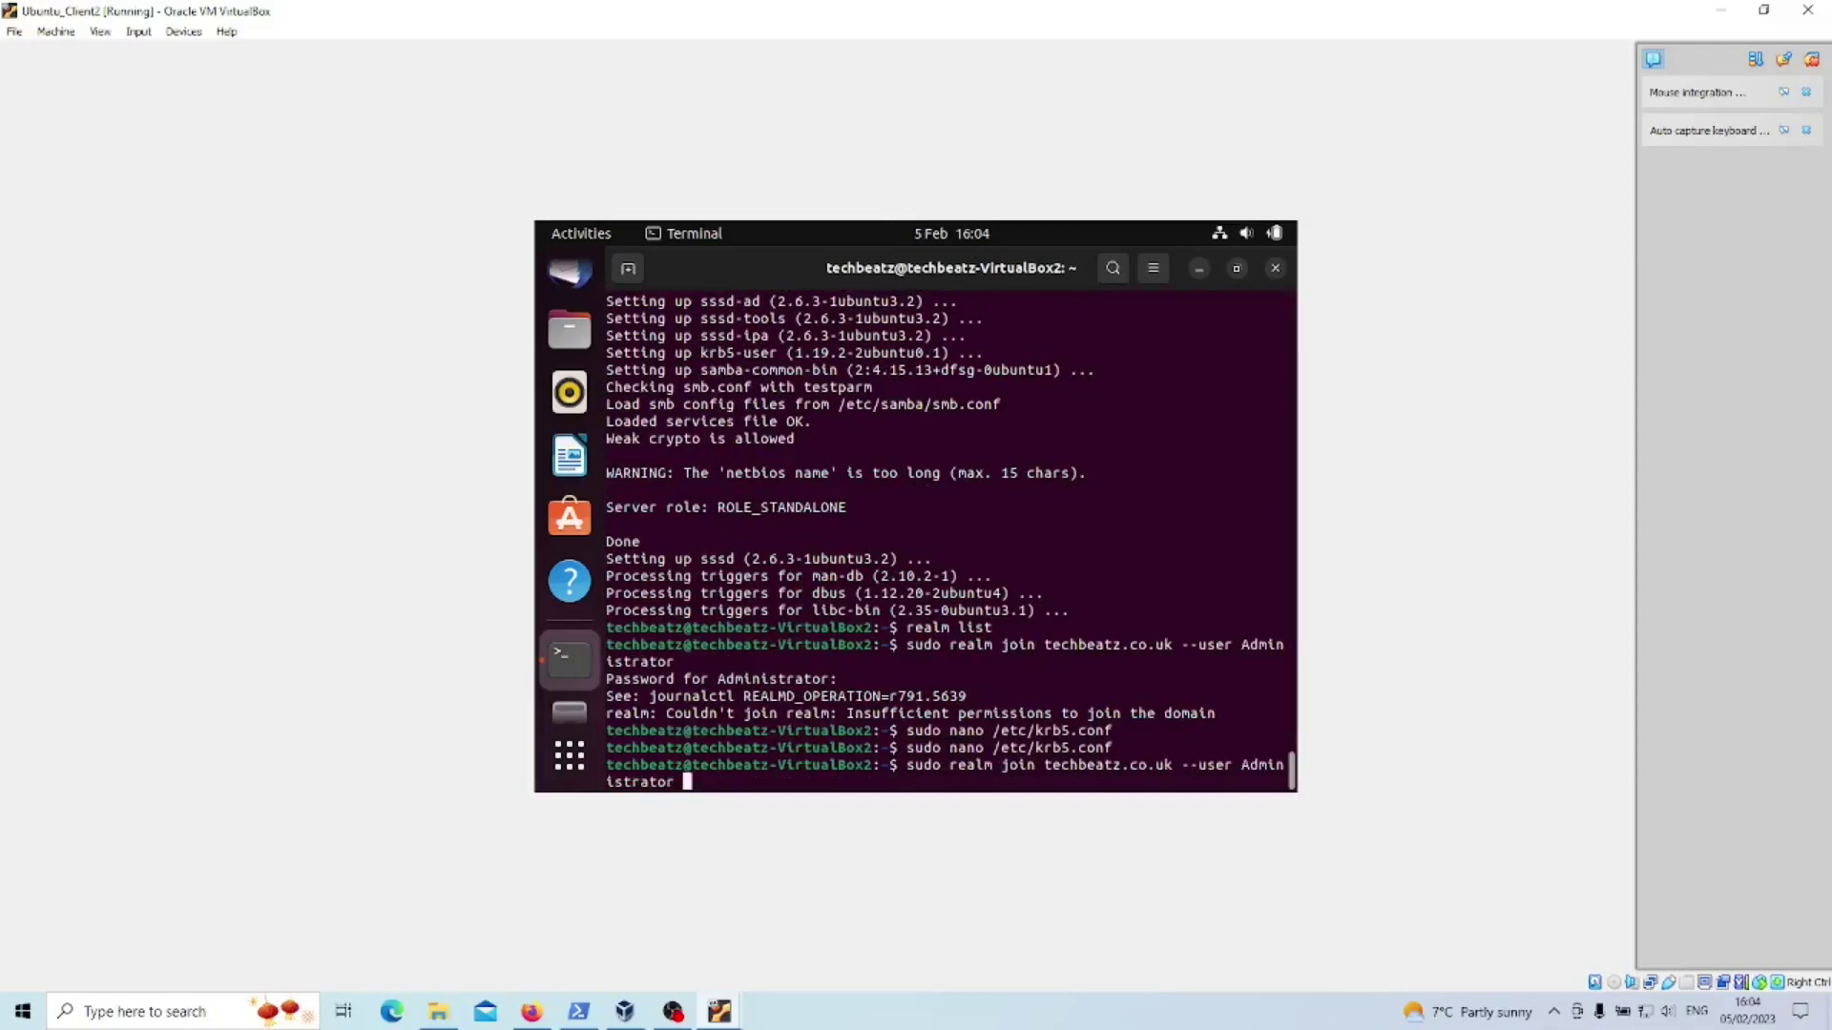
pyautogui.press('Return')
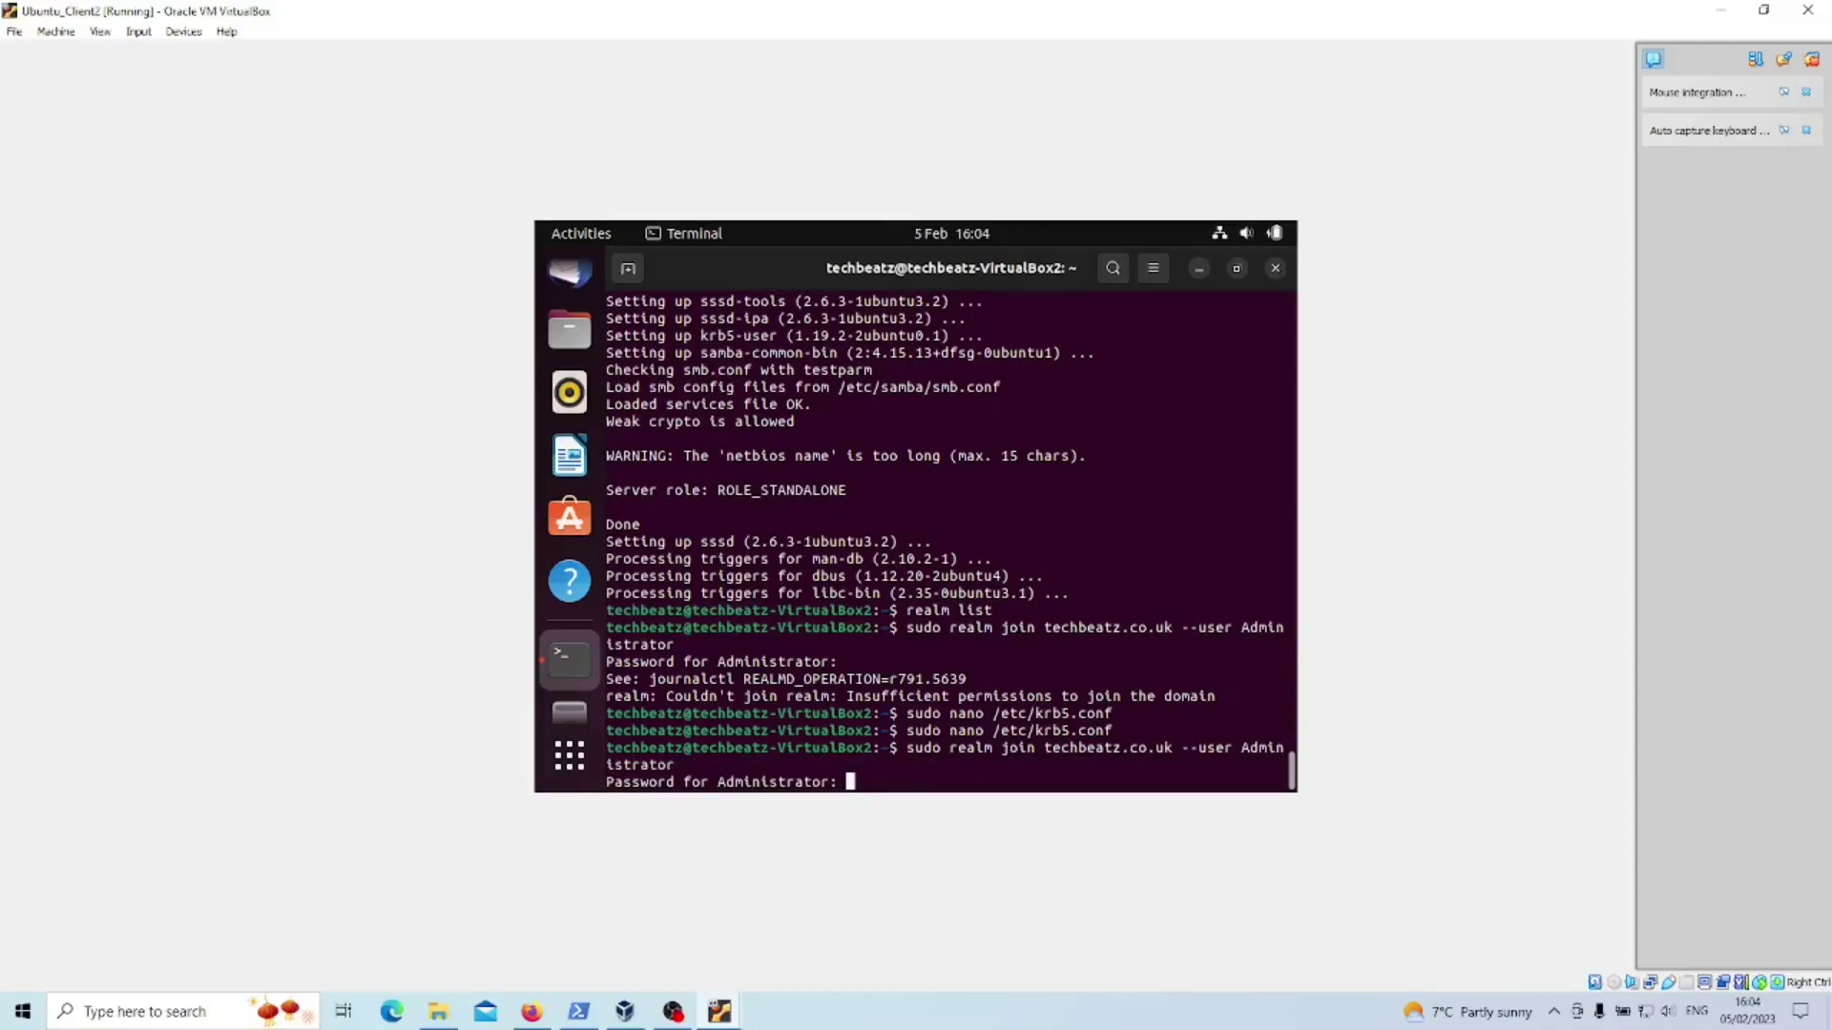
pyautogui.press('Return')
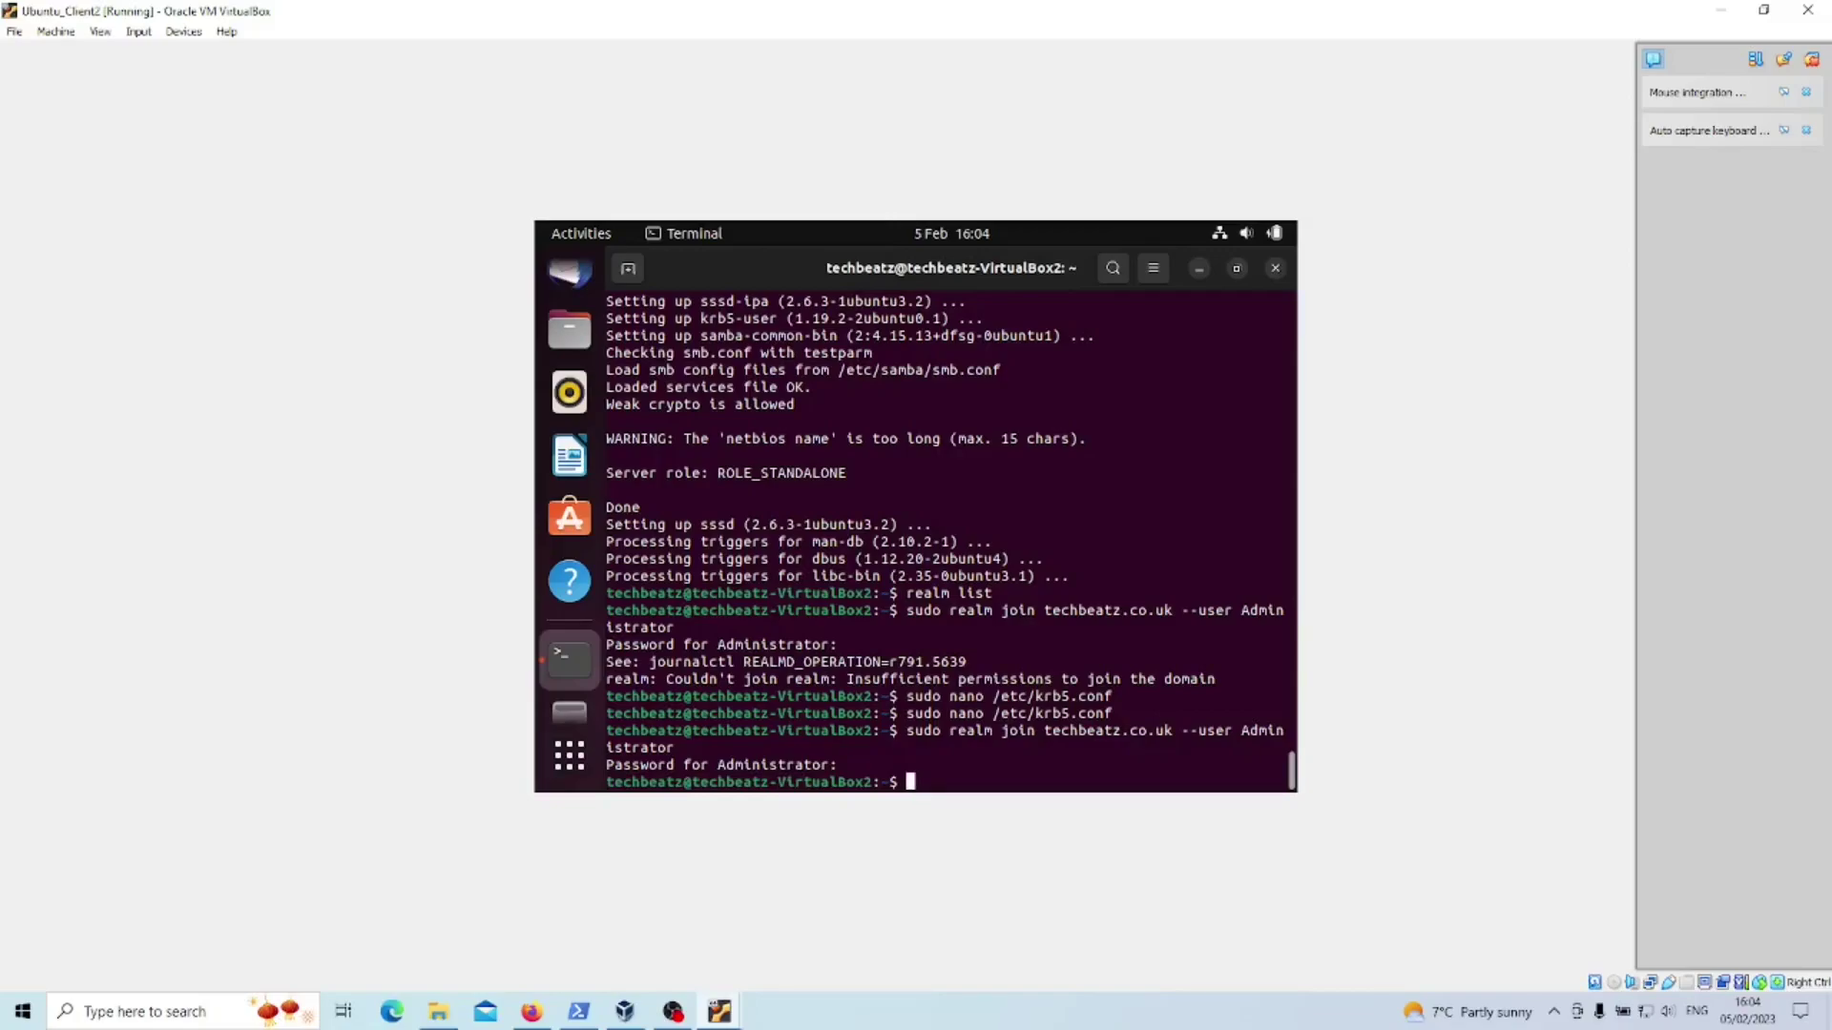
# - Run realm list, hostname and uname to confirm kerberos-member status and host techbeatz-VirtualBox2
pyautogui.write('realm list')
pyautogui.press('Return')
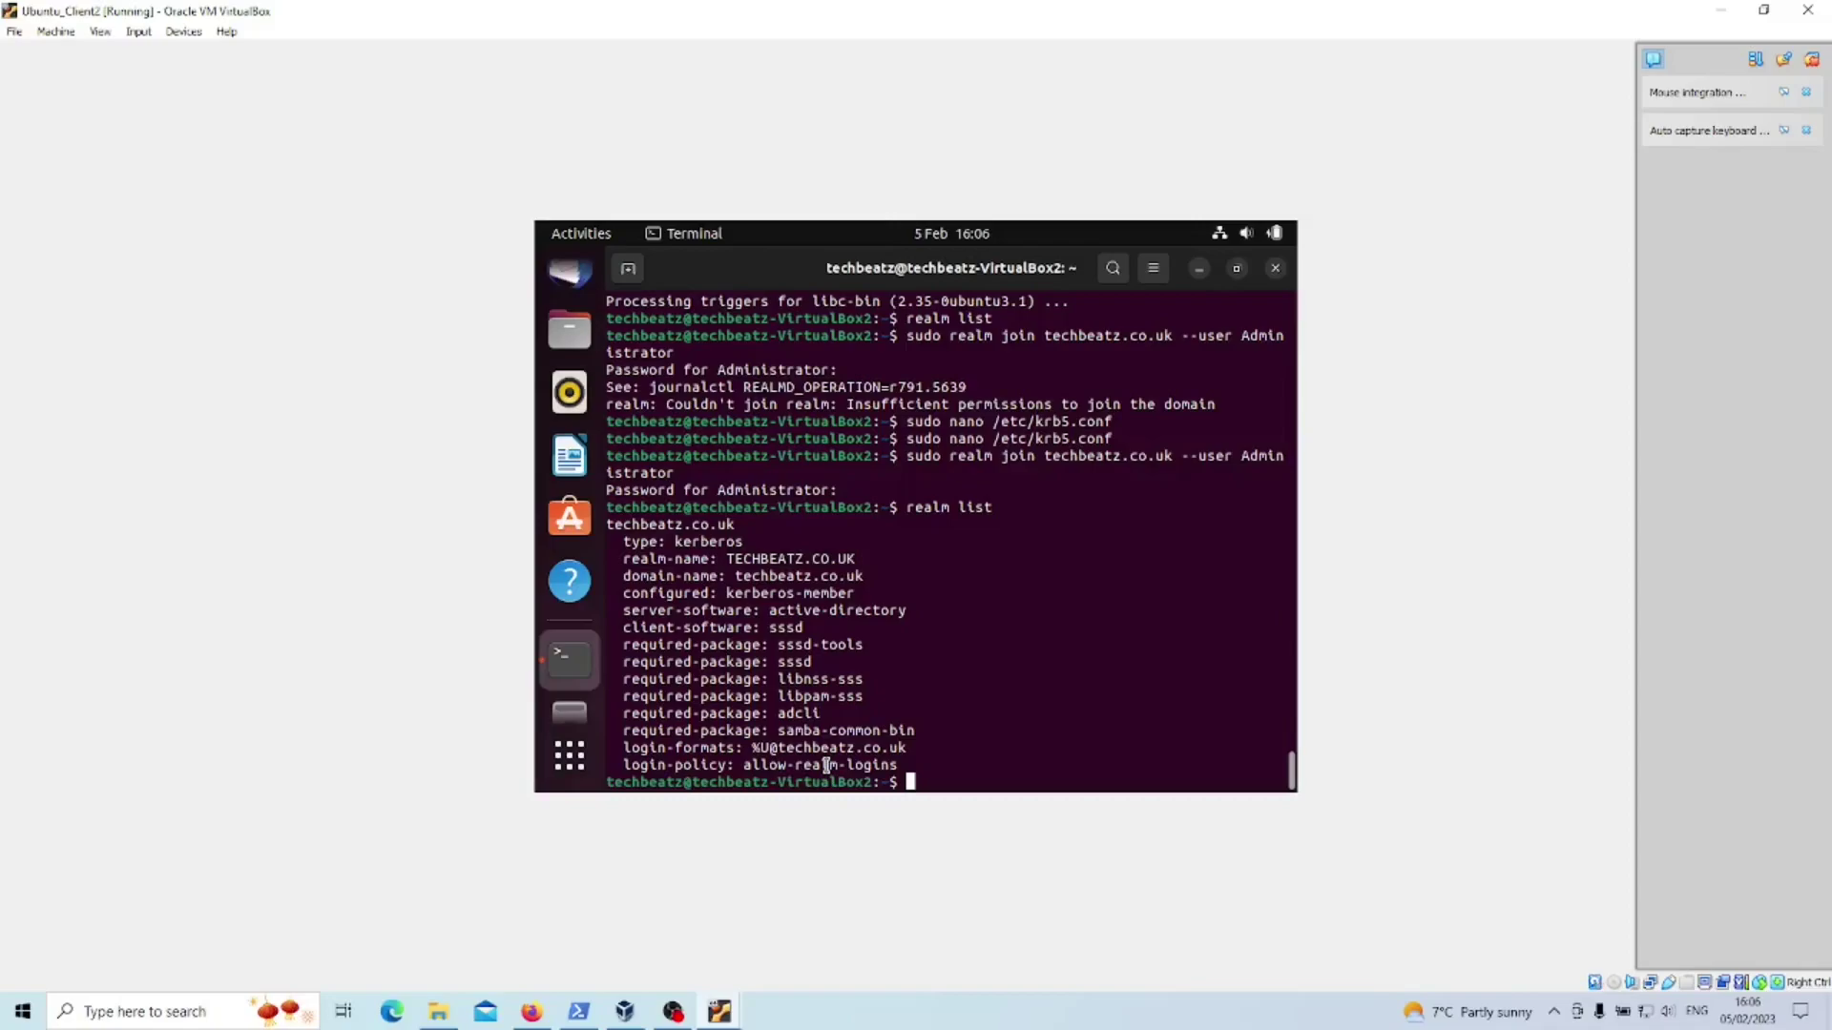
pyautogui.write('hostname')
pyautogui.press('Return')
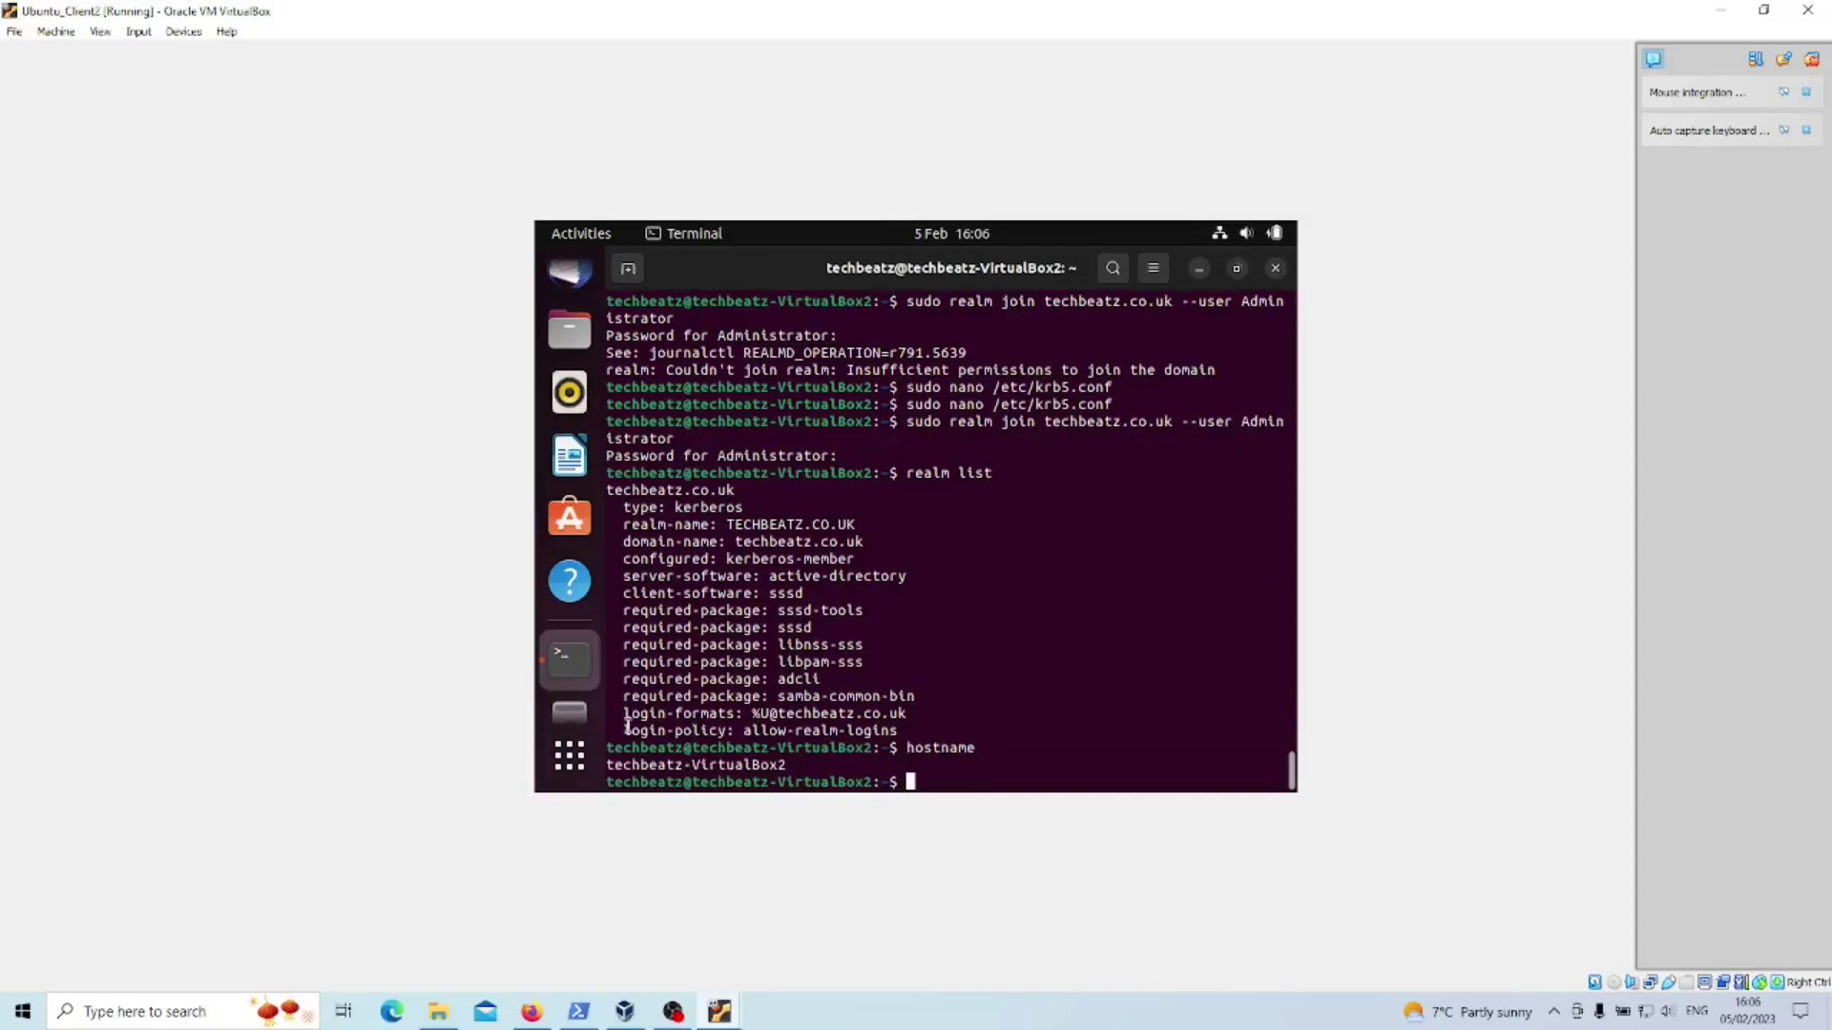
pyautogui.write('uname')
pyautogui.press('Return')
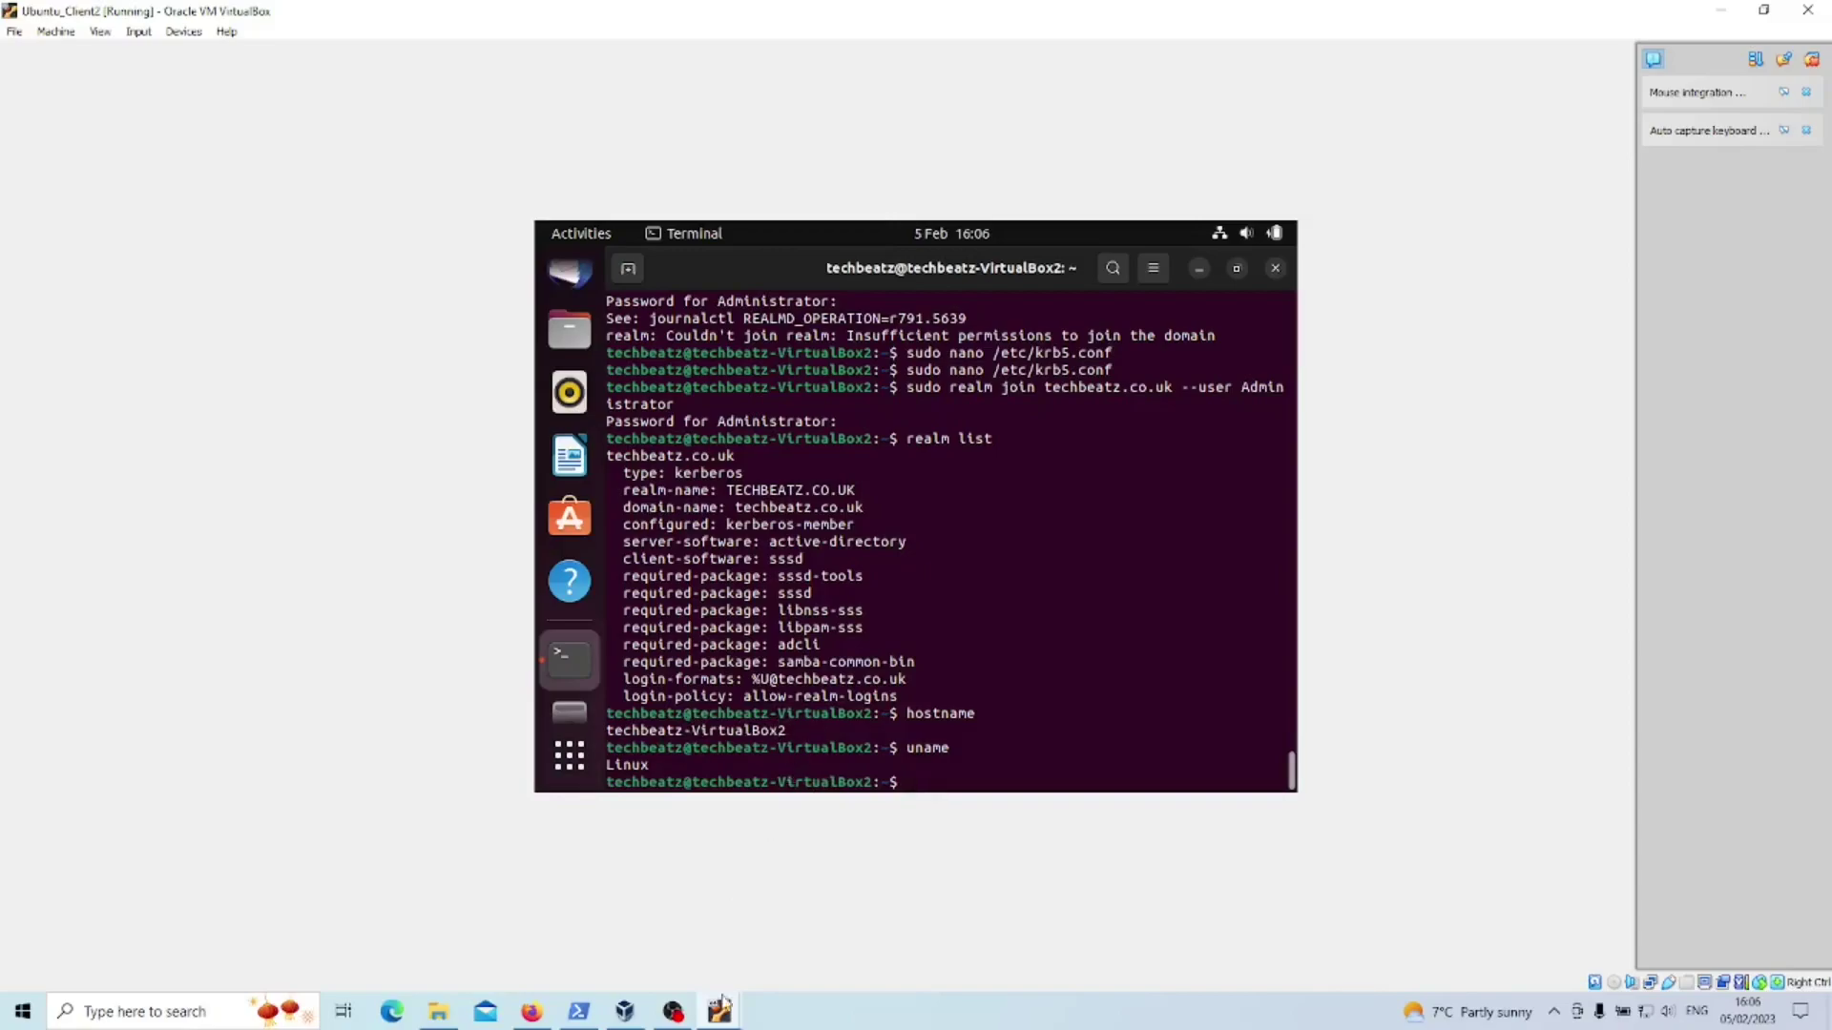
# - On the domain controller, launch Active Directory Users and Computers from Tools and maximize it
pyautogui.moveTo(722, 1003)
pyautogui.click(817, 933)
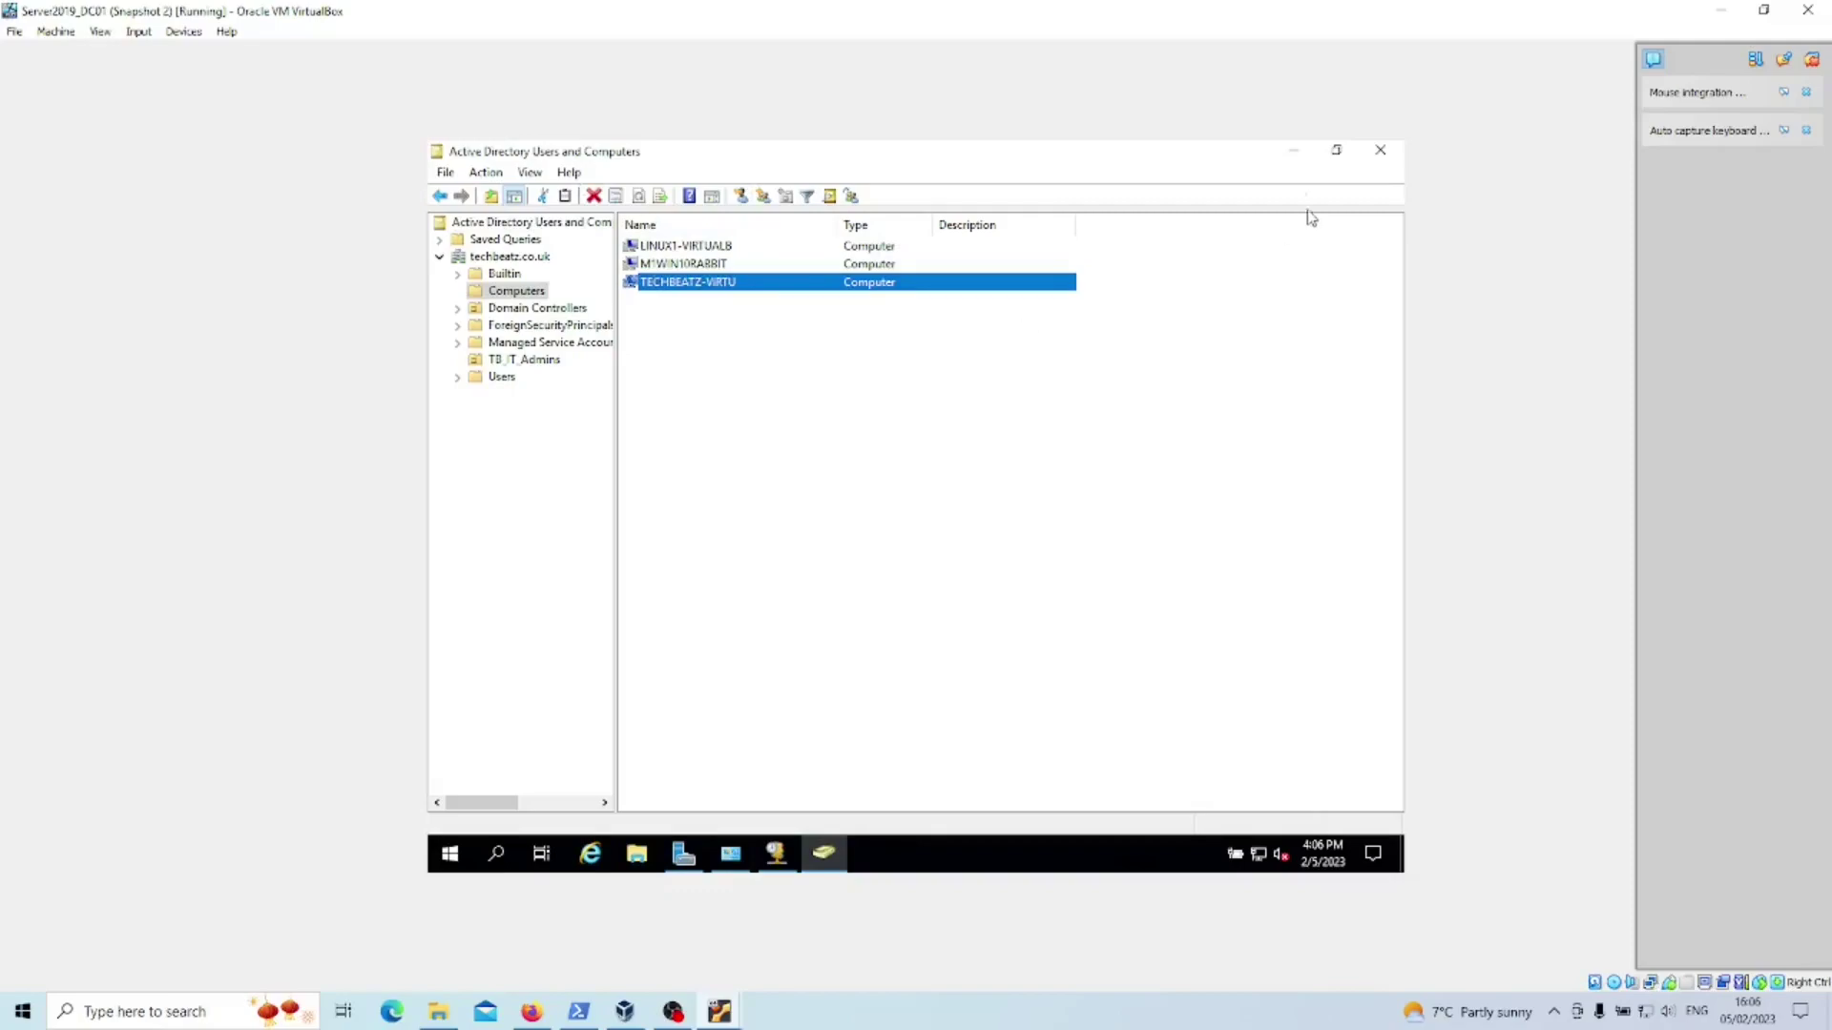
pyautogui.click(1294, 149)
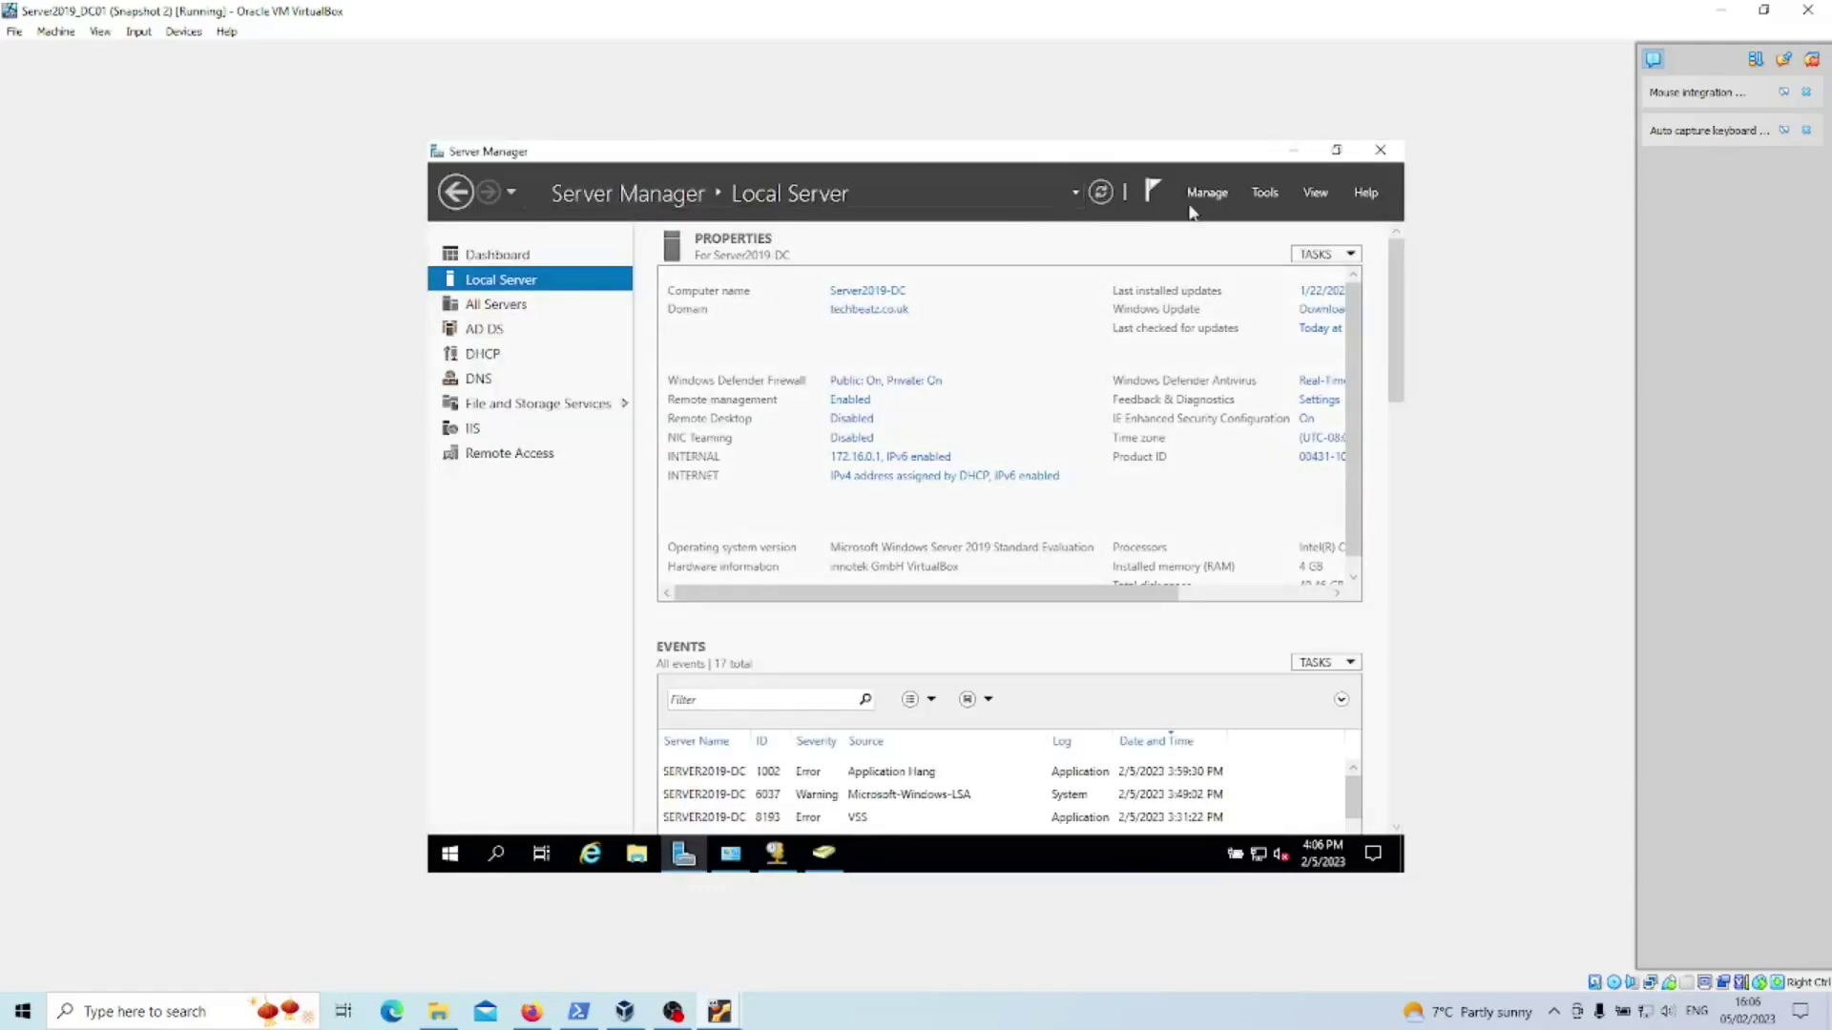
pyautogui.click(1264, 191)
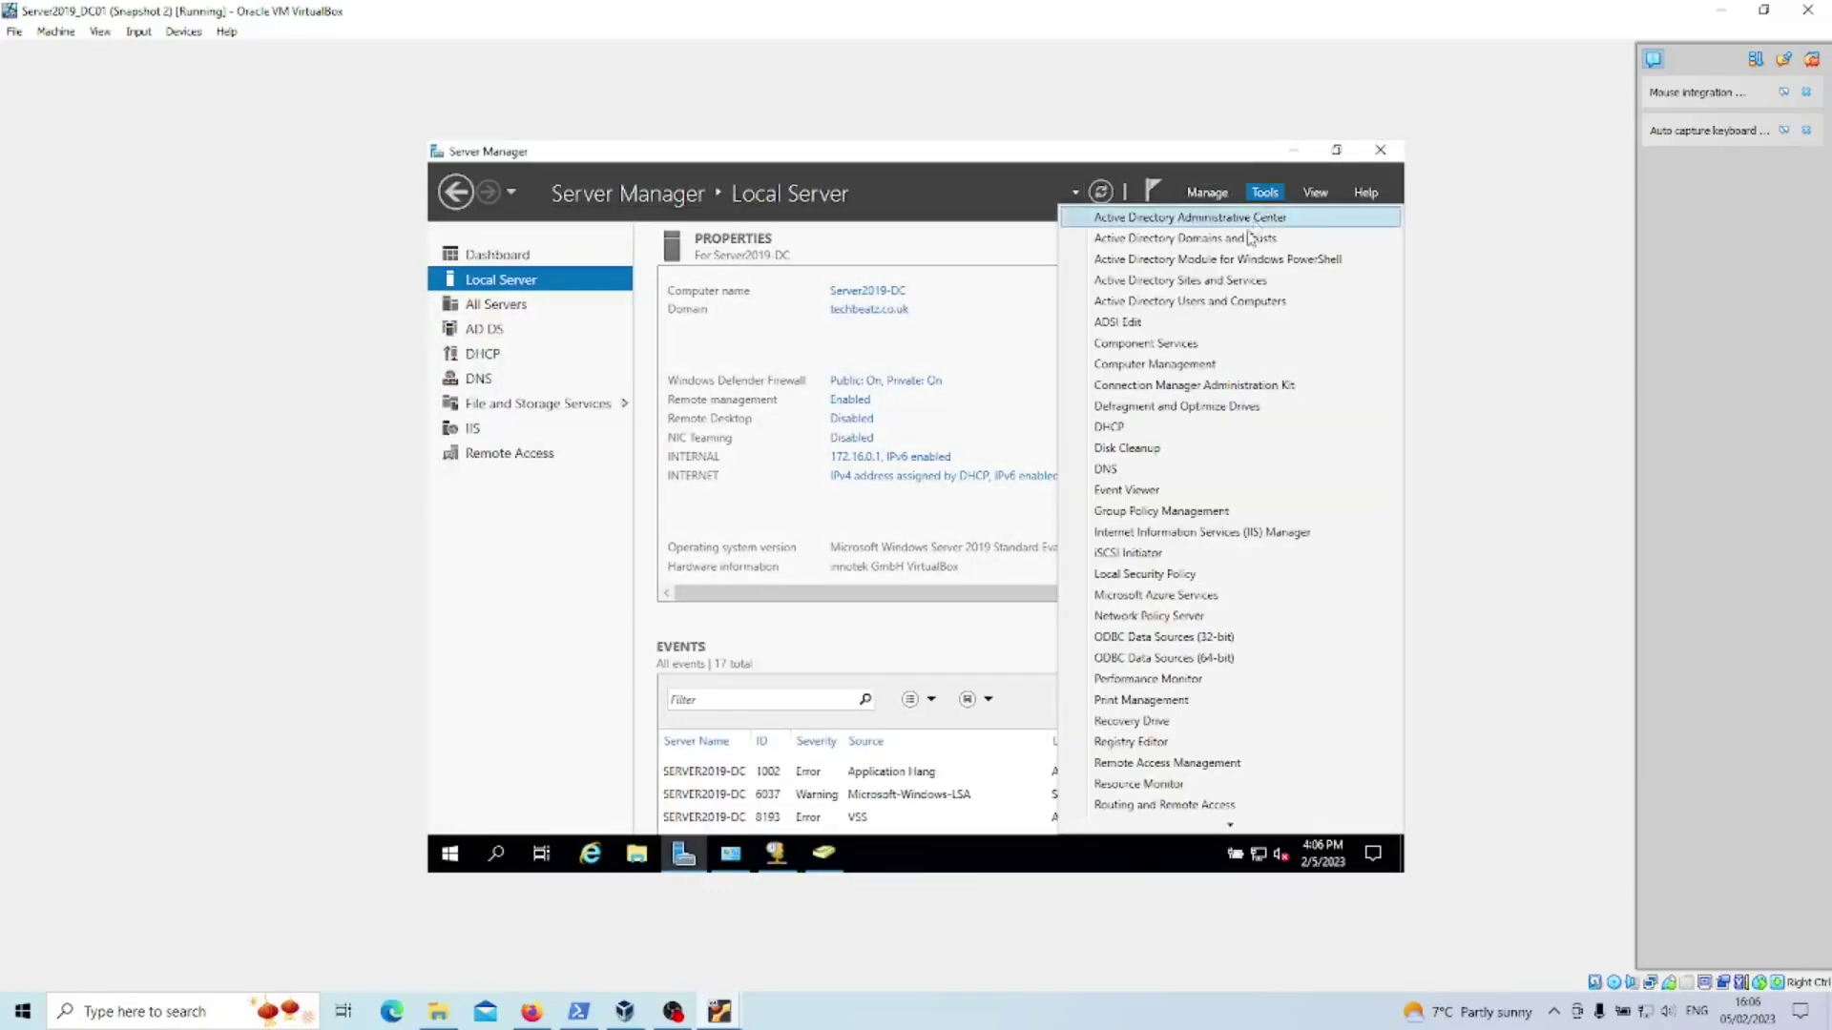
pyautogui.click(1246, 302)
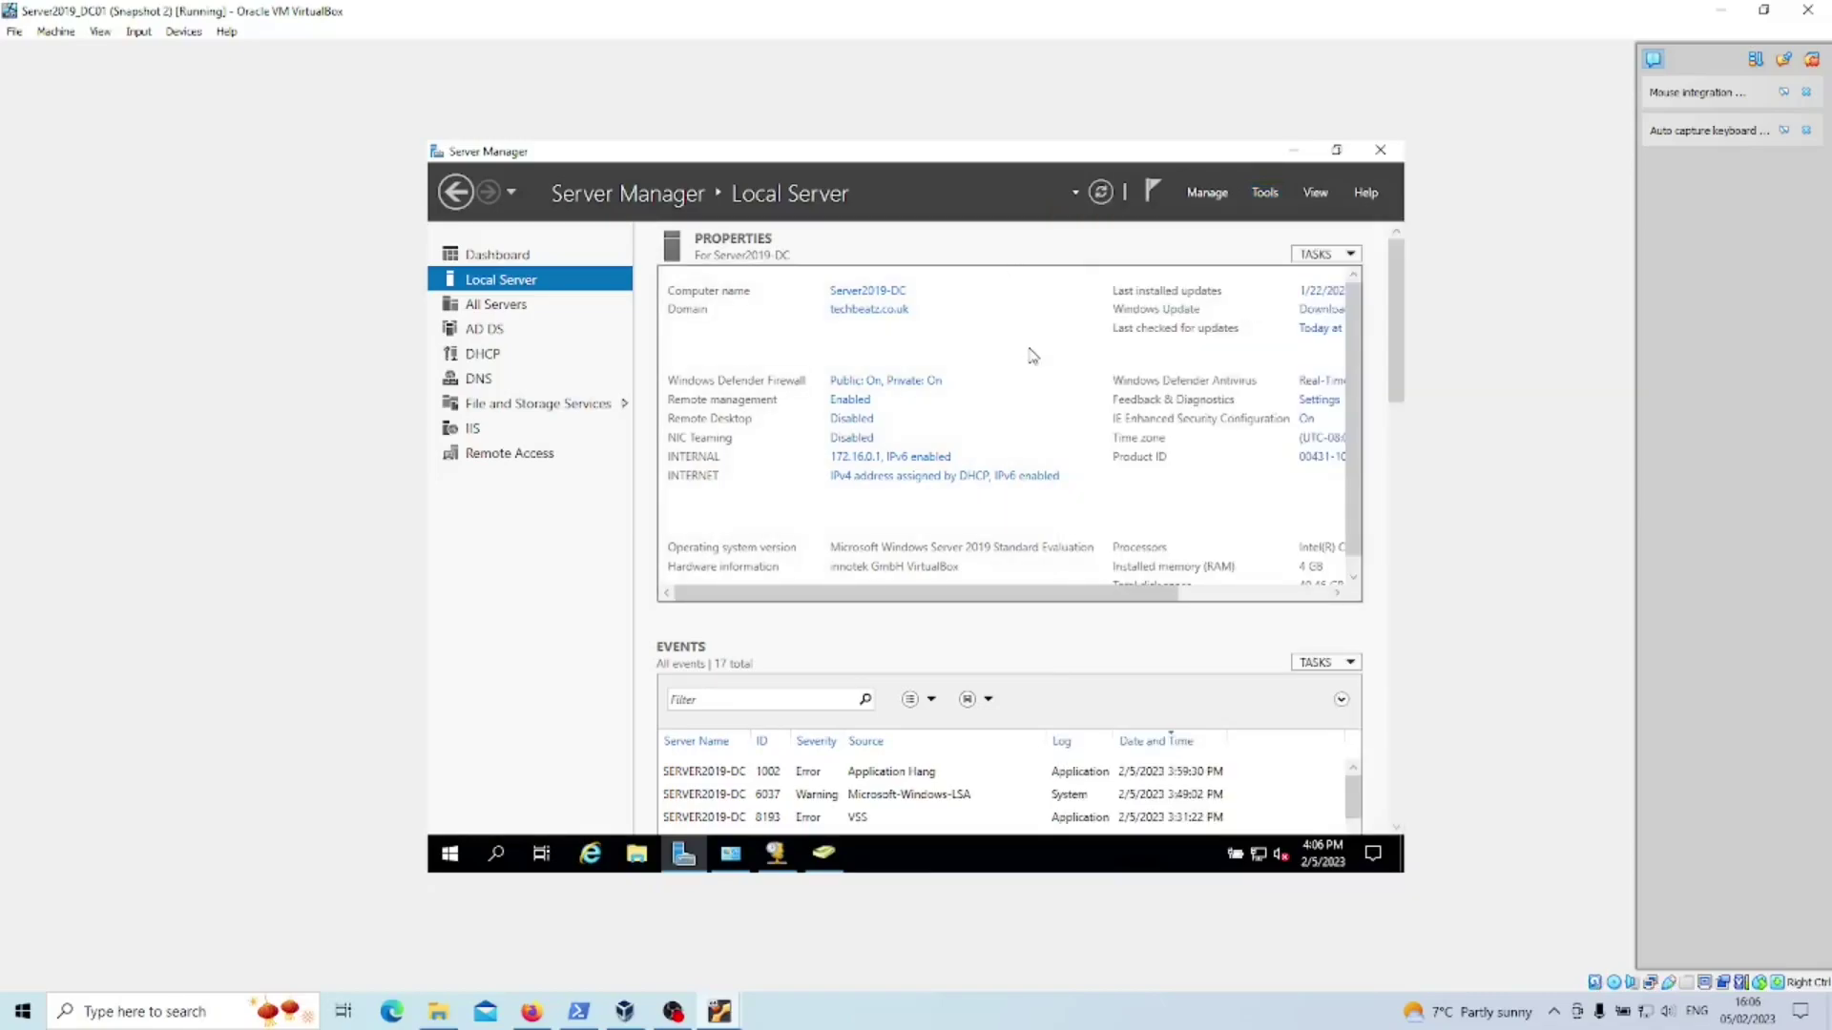
pyautogui.click(1159, 229)
# - In Computers, widen the Name column and open TECHBEATZ-VIRTU's properties showing DNS name techbeatz-VirtualBox2
pyautogui.click(506, 294)
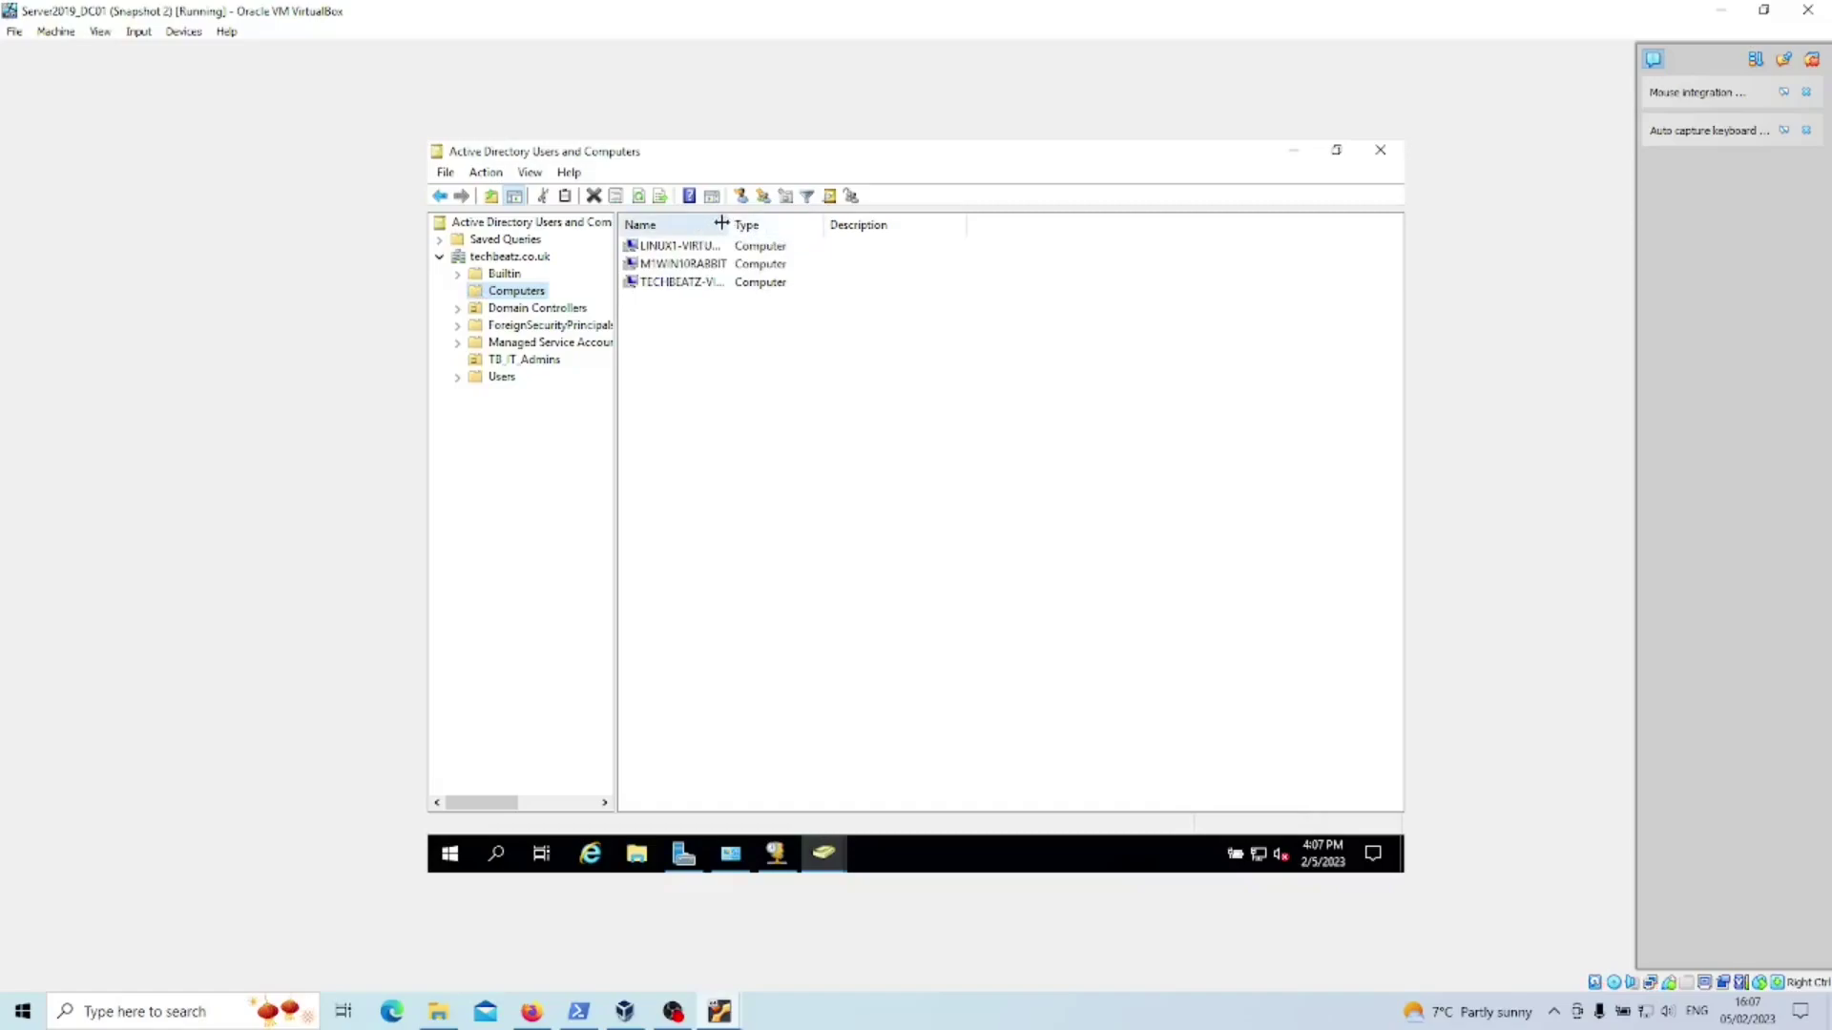
pyautogui.moveTo(730, 224); pyautogui.dragTo(852, 233)
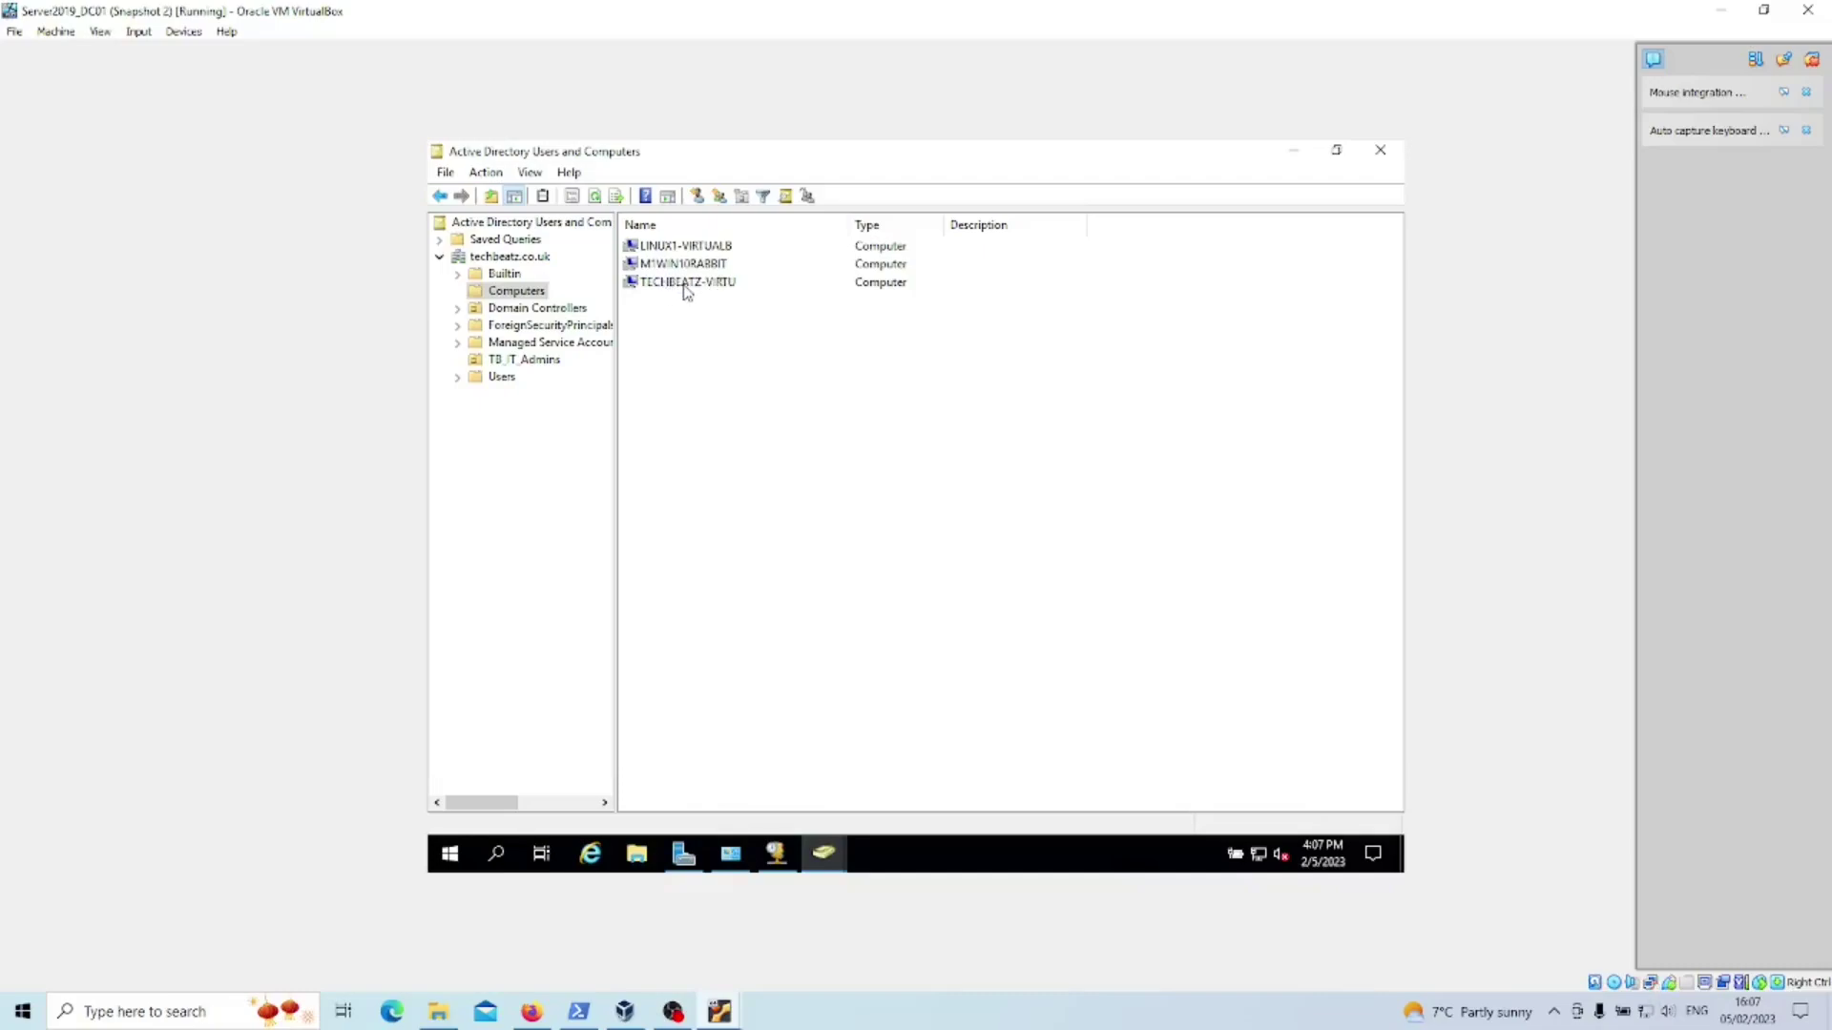
pyautogui.doubleClick(717, 283)
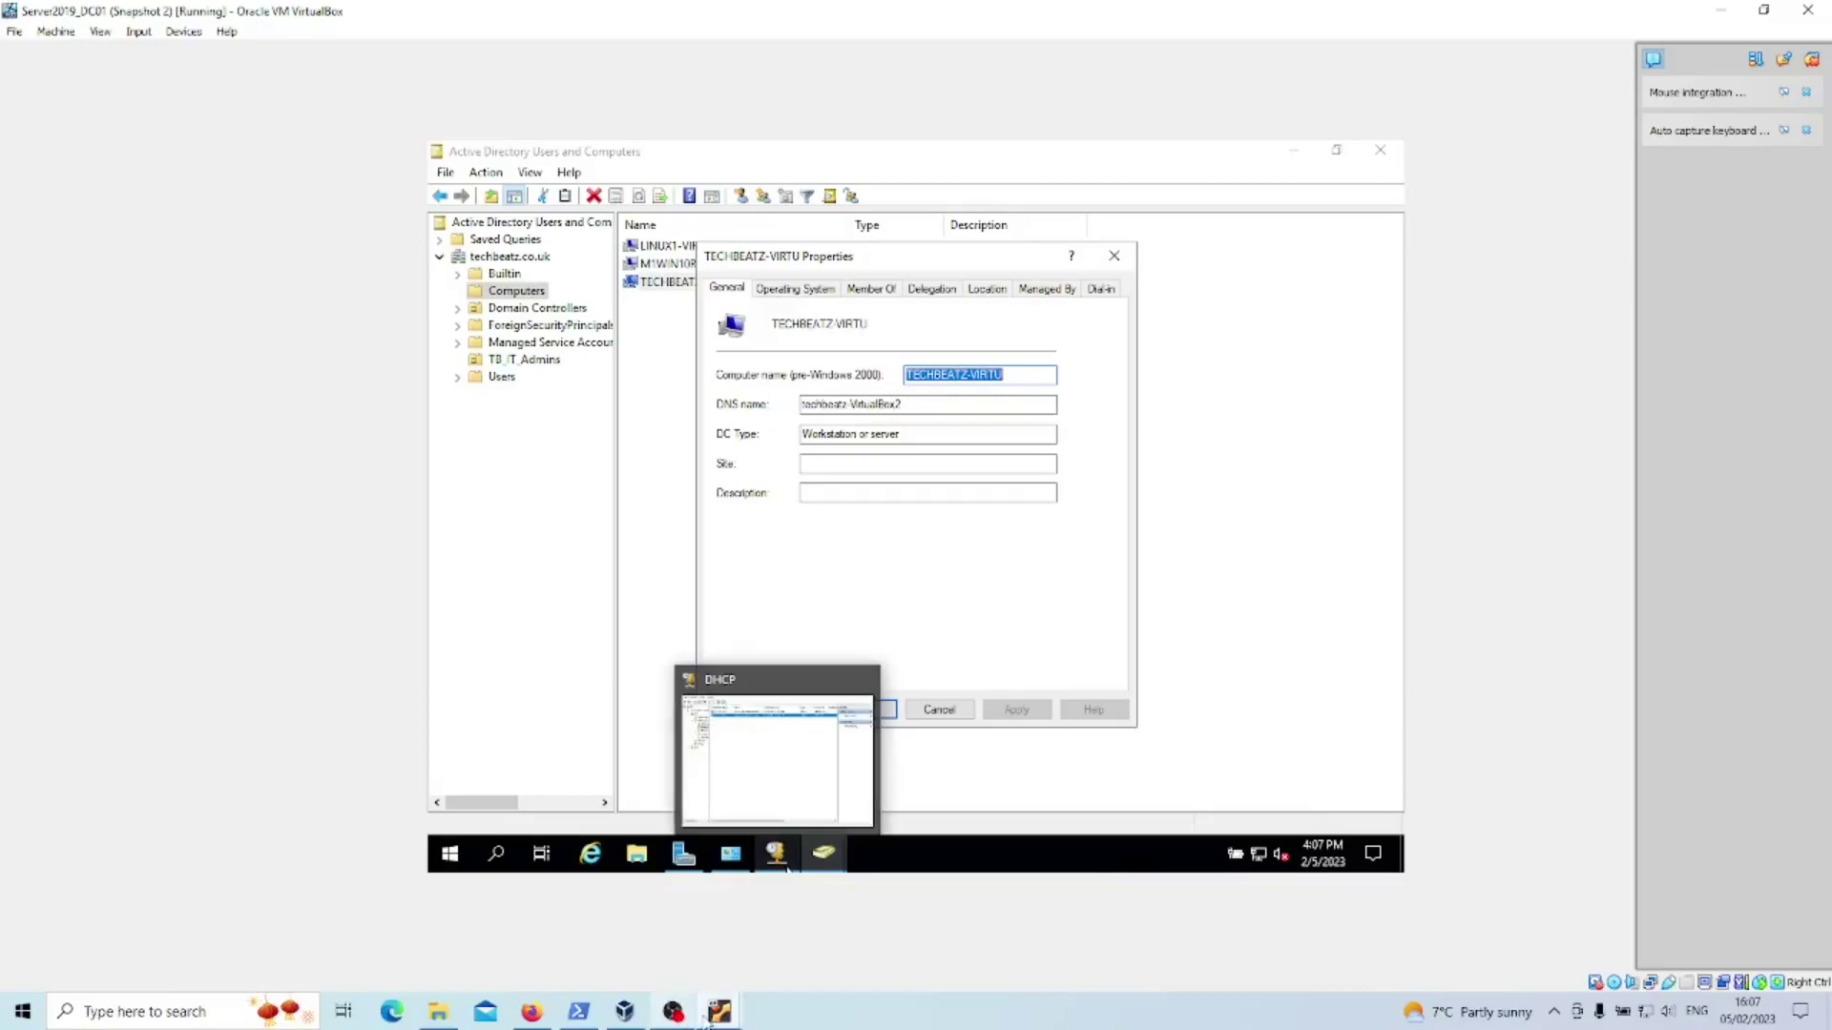
pyautogui.moveTo(717, 1013)
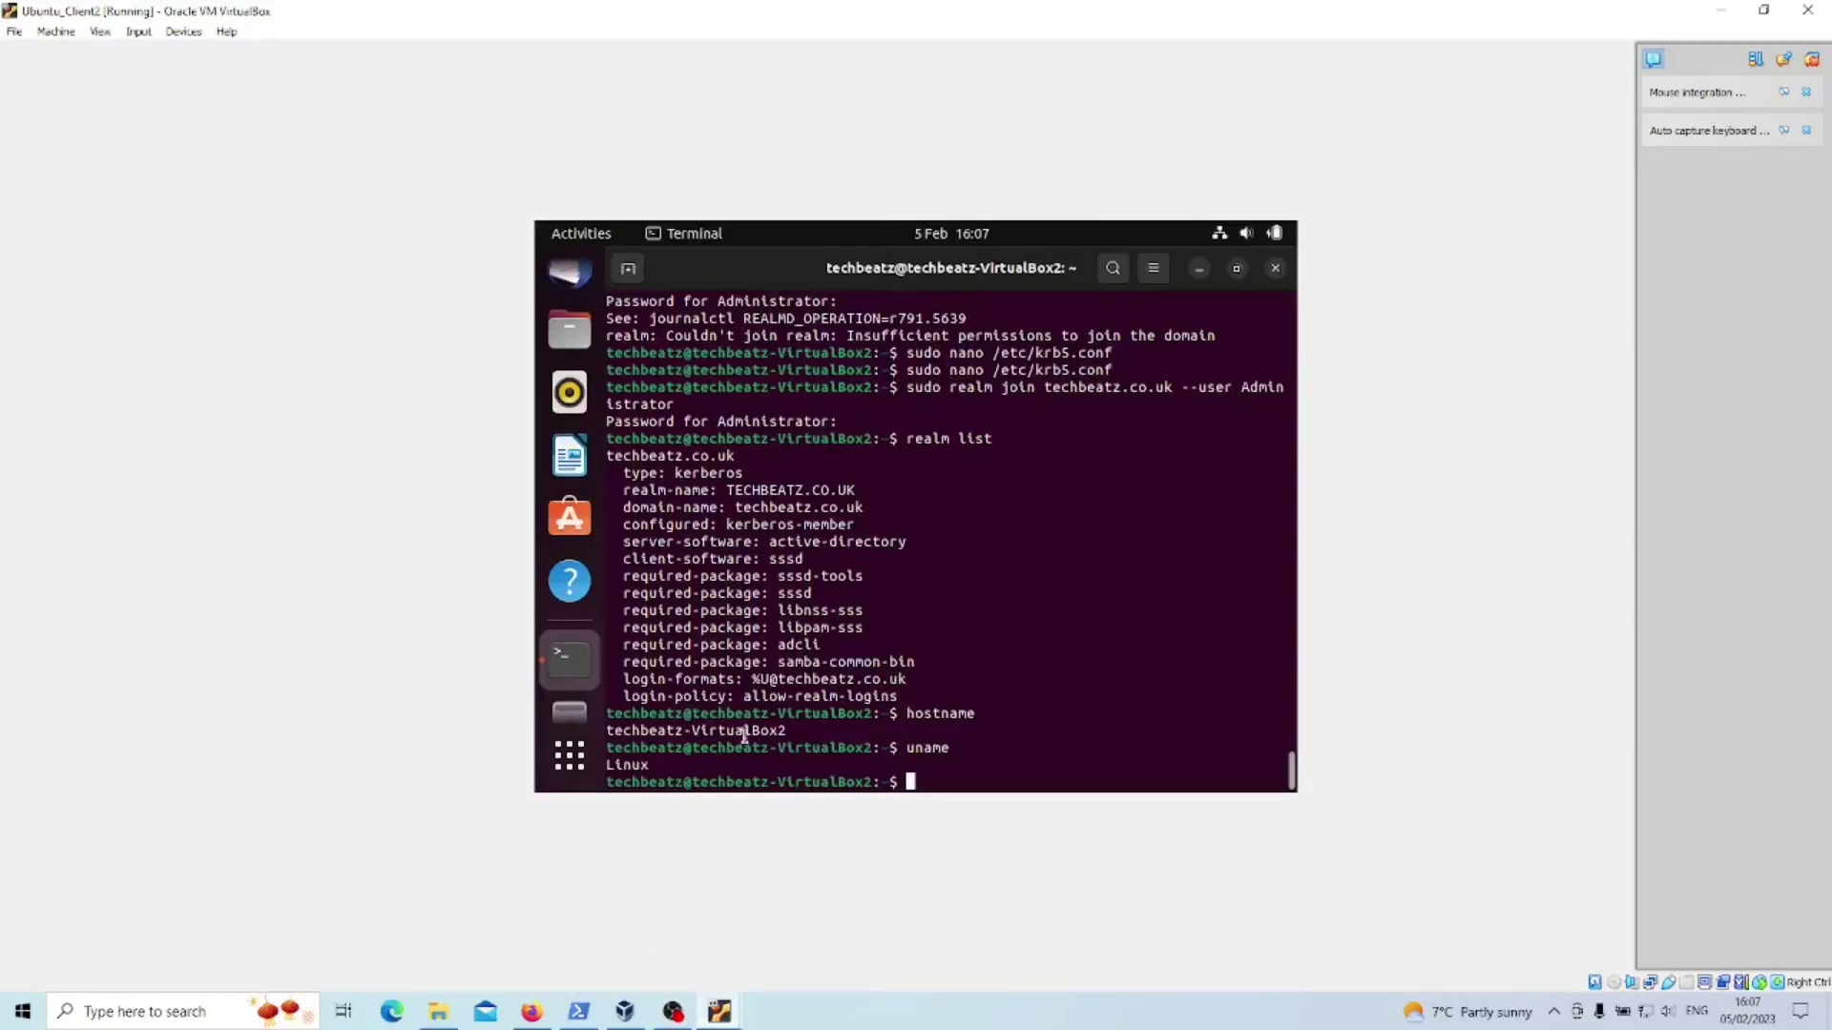